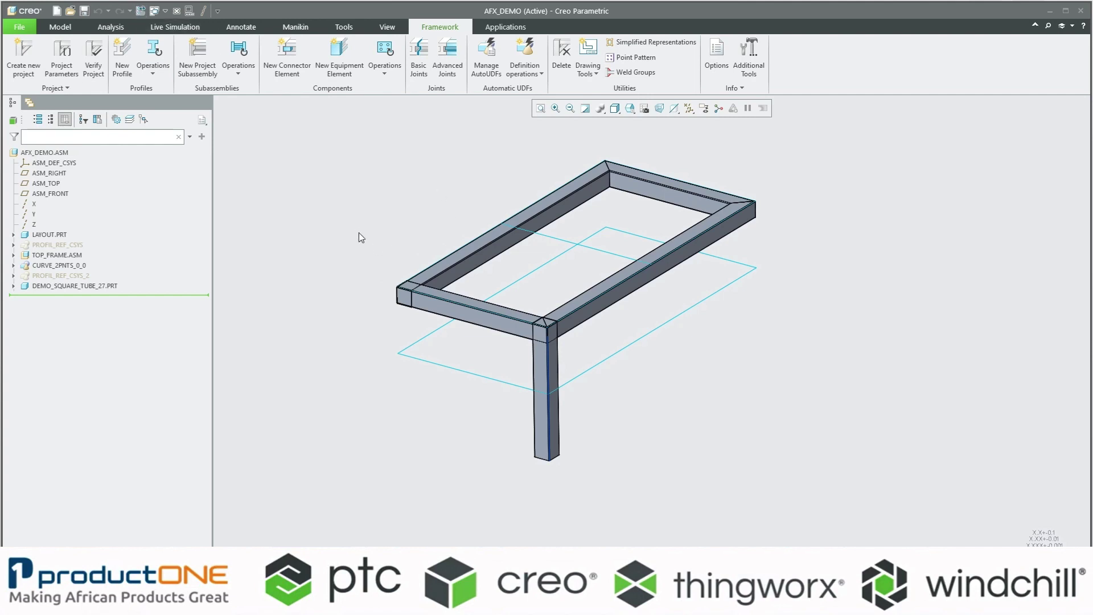
Step: Inspect the layout part's Sketch 1 dimensions and datum point pattern, briefly showing datum points
{"action": "left_click", "coordinate": [13, 234]}
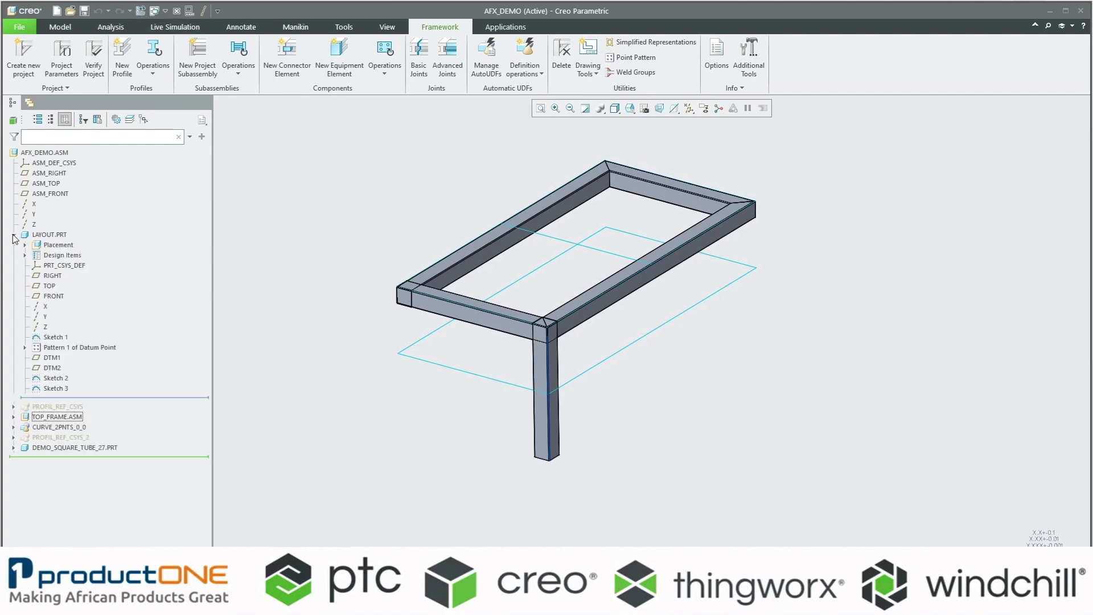
{"action": "left_click", "coordinate": [43, 236]}
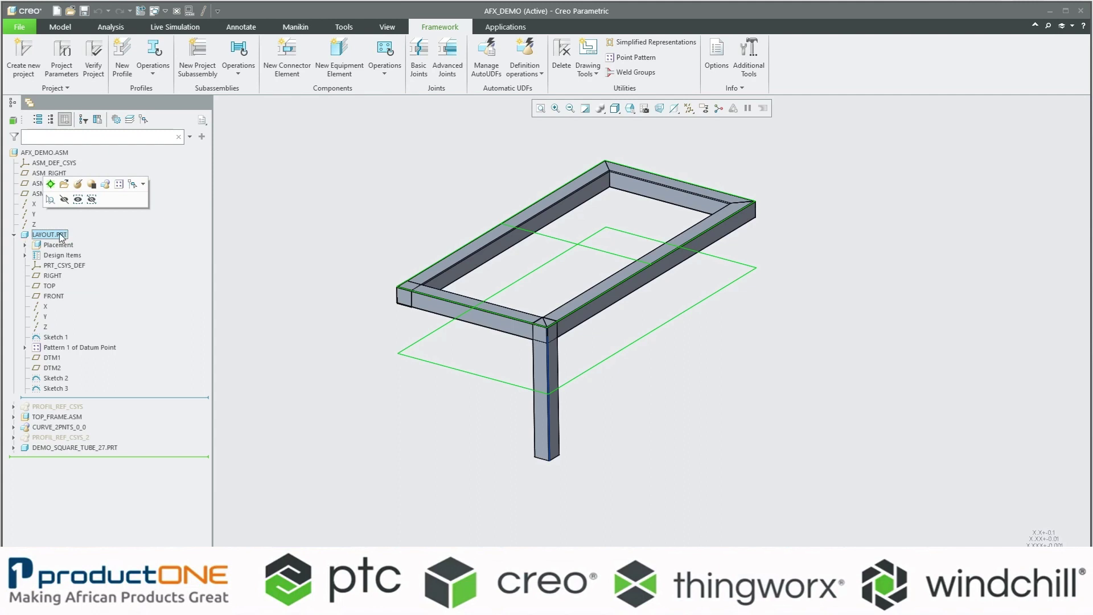
{"action": "left_click", "coordinate": [56, 337]}
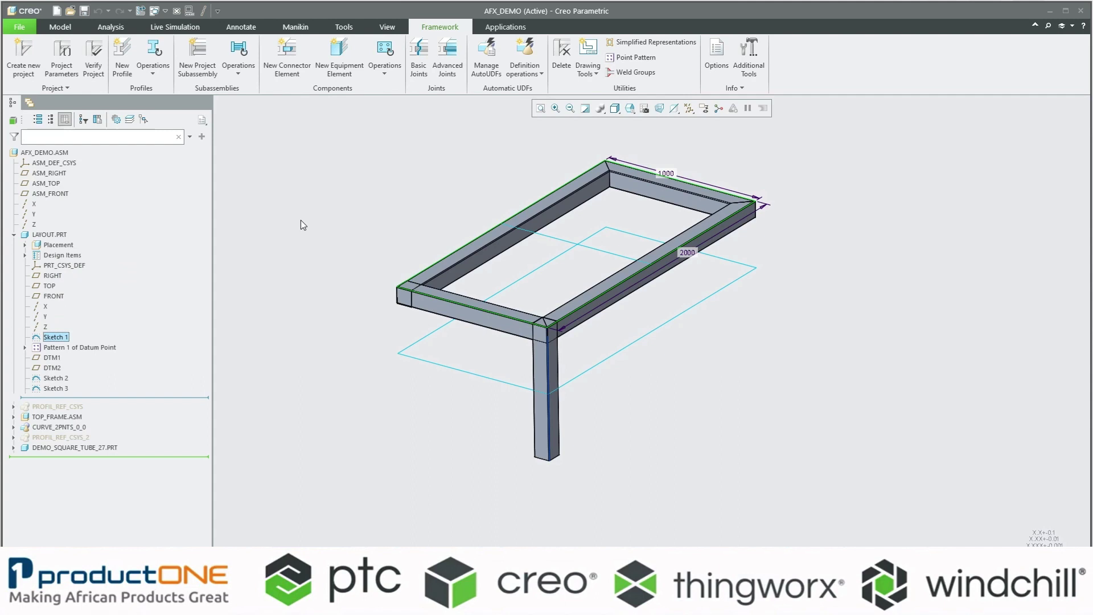
{"action": "left_click", "coordinate": [301, 224]}
{"action": "left_click", "coordinate": [70, 352]}
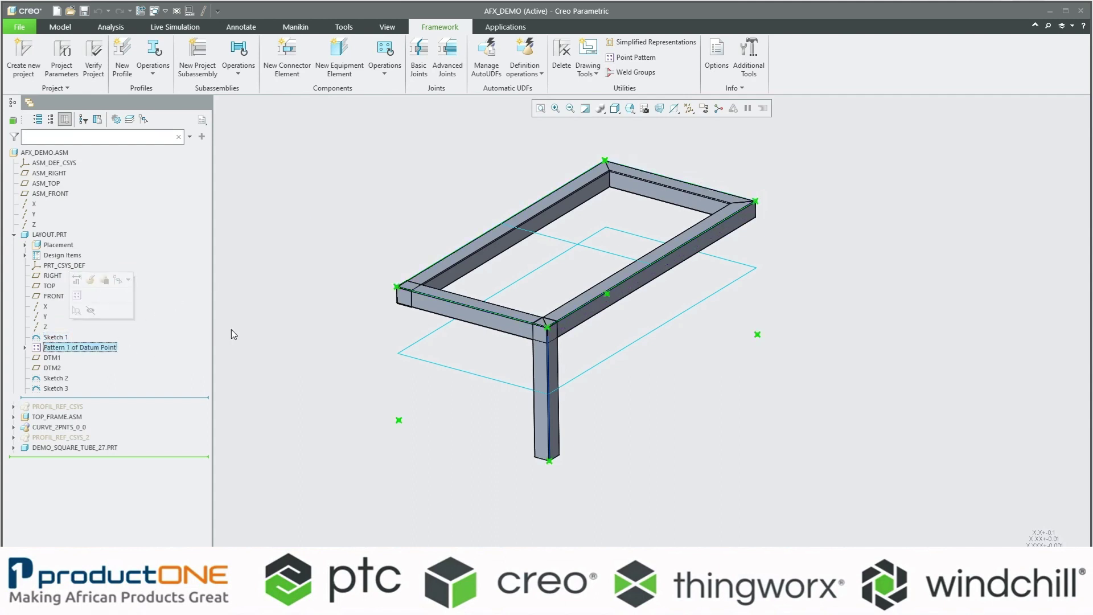
{"action": "left_click", "coordinate": [283, 299]}
{"action": "left_click", "coordinate": [713, 108]}
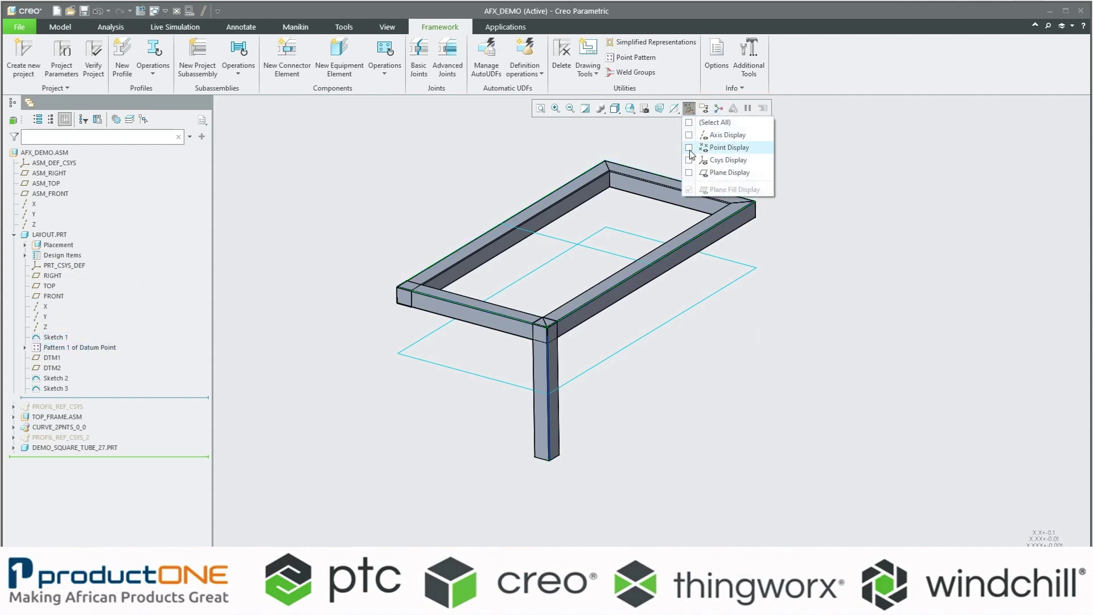
{"action": "left_click", "coordinate": [726, 150]}
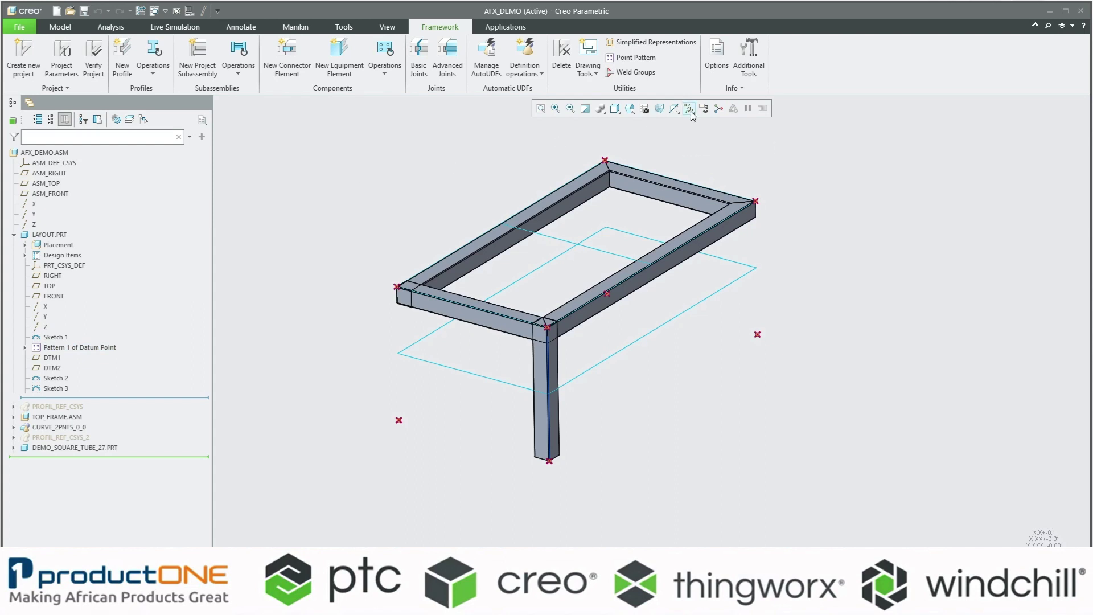
{"action": "left_click", "coordinate": [62, 352]}
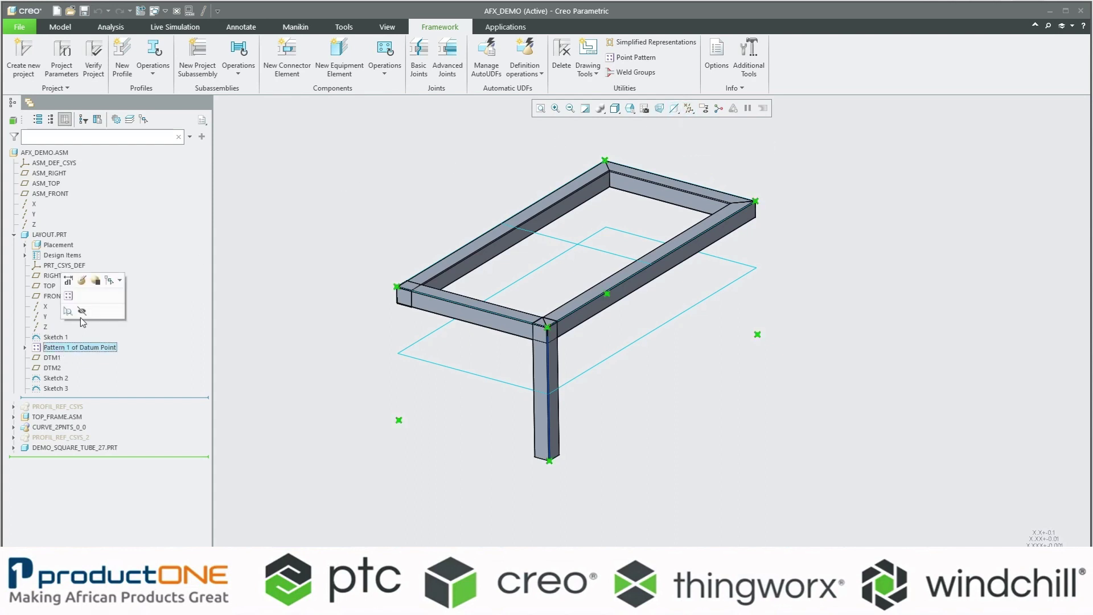
{"action": "left_click", "coordinate": [72, 286]}
{"action": "left_click", "coordinate": [337, 210]}
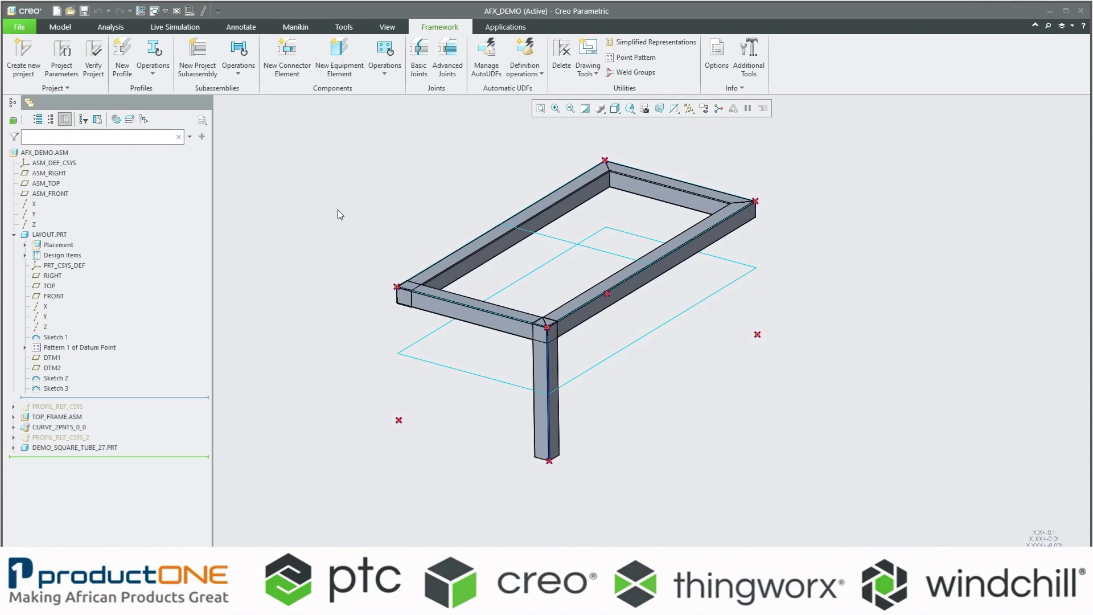
{"action": "left_click", "coordinate": [702, 108]}
{"action": "left_click", "coordinate": [692, 148]}
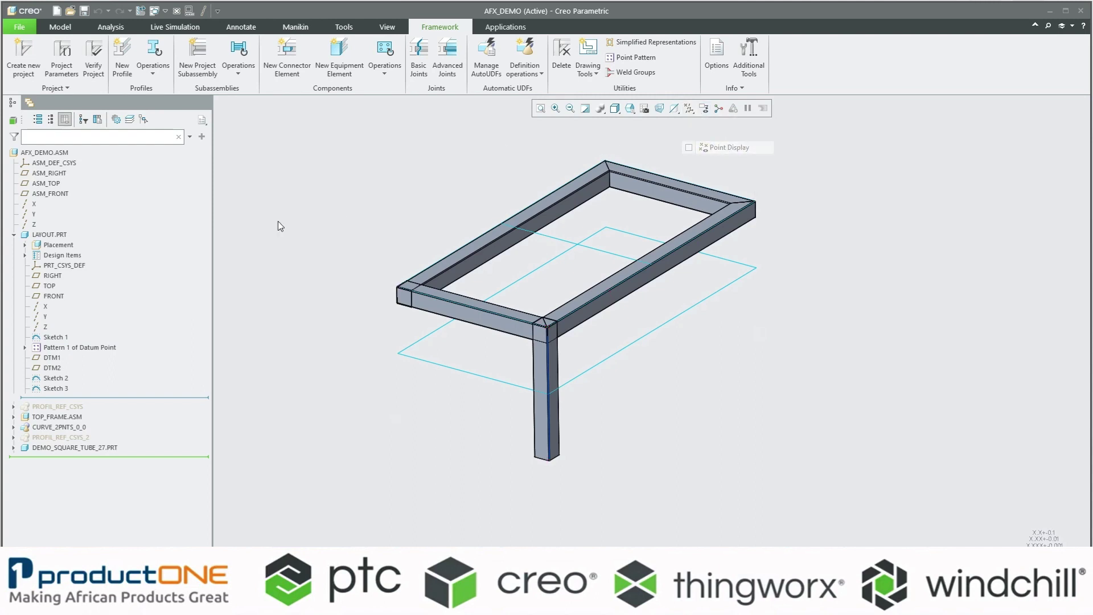
Step: Highlight DTM1, Sketches 2 and 3, the layout frame line, top frame and square tube leg
{"action": "left_click", "coordinate": [51, 357]}
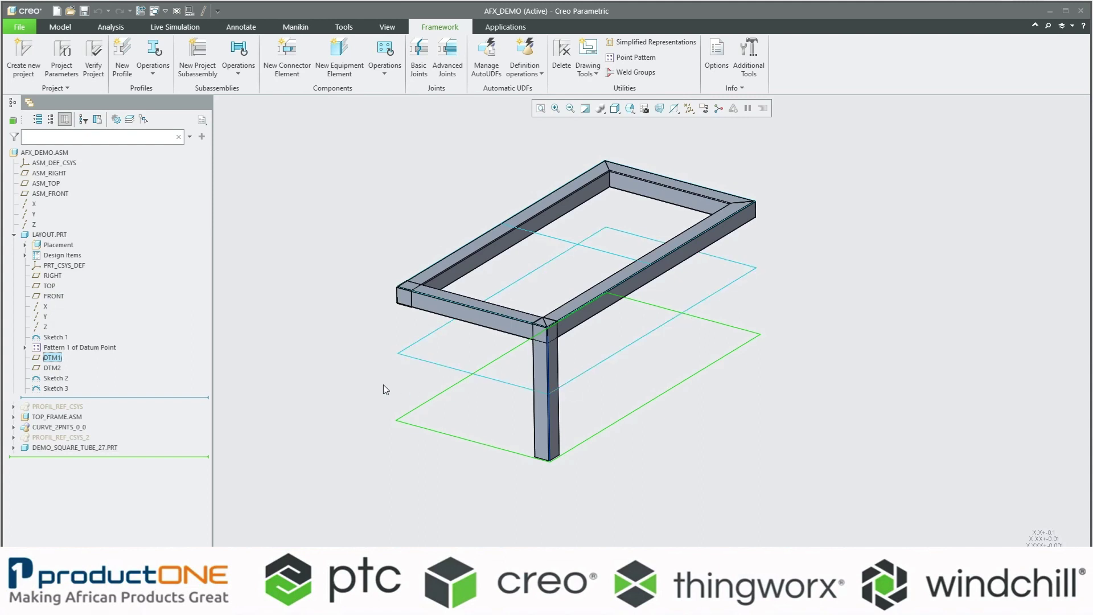
{"action": "left_click", "coordinate": [313, 312]}
{"action": "left_click", "coordinate": [57, 378]}
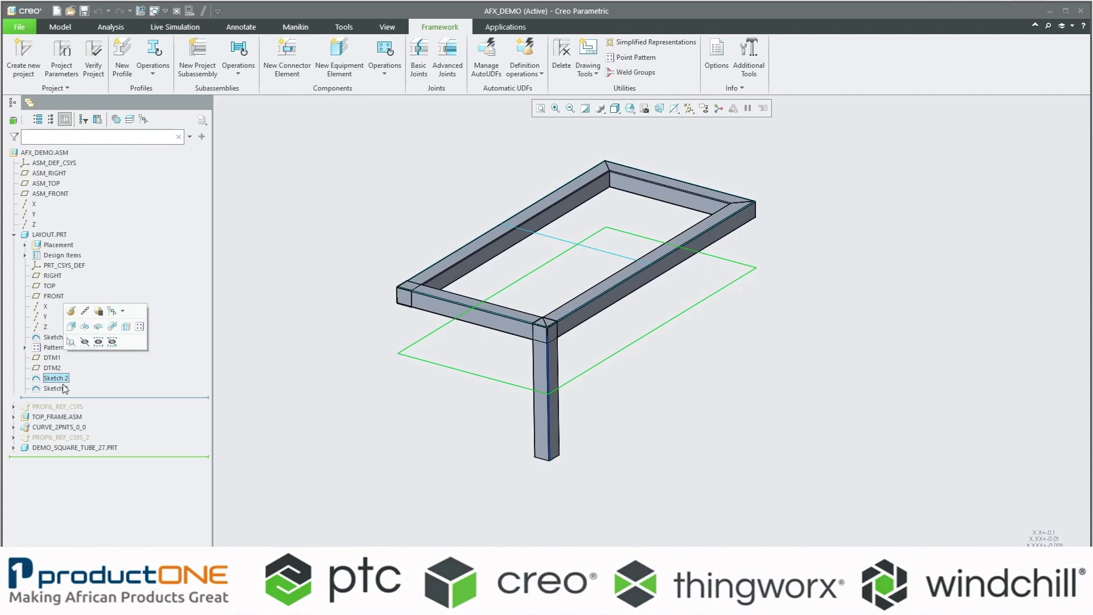
{"action": "left_click", "coordinate": [57, 388]}
{"action": "left_click", "coordinate": [359, 304]}
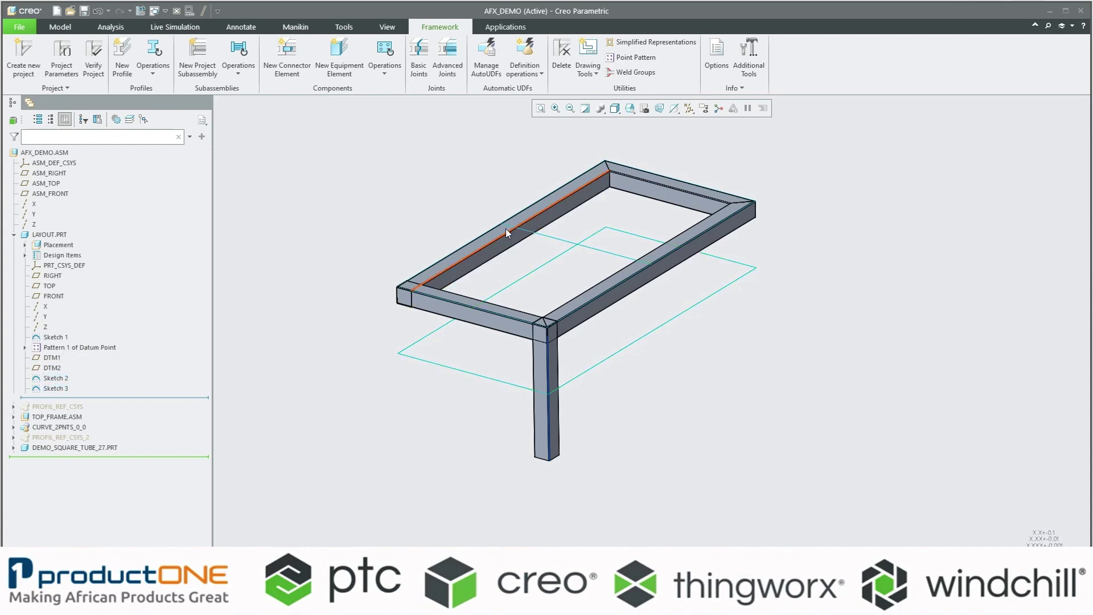
{"action": "left_click", "coordinate": [544, 238]}
{"action": "left_click", "coordinate": [324, 215]}
{"action": "left_click", "coordinate": [13, 235]}
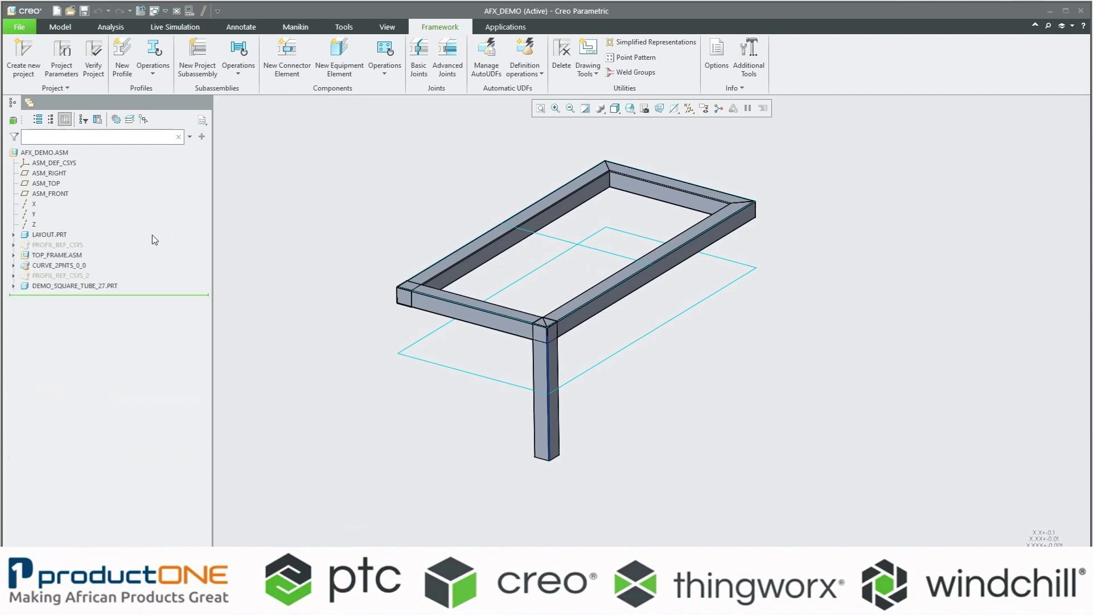
{"action": "left_click", "coordinate": [57, 255]}
{"action": "left_click", "coordinate": [320, 186]}
{"action": "left_click", "coordinate": [85, 285]}
{"action": "scroll", "coordinate": [363, 263], "scroll_direction": "up", "scroll_amount": 1}
{"action": "left_click", "coordinate": [353, 266]}
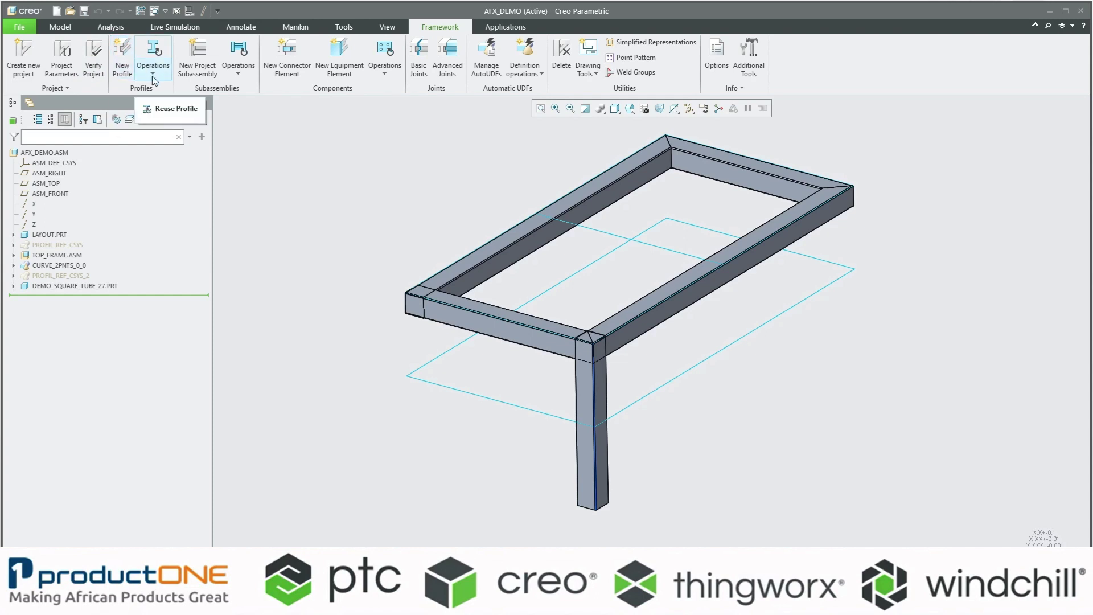
Step: Start a new profile and browse the inch steel, sheetmetal, aluminium and Bosch library folders, ending in STEEL BEAMS MM
{"action": "left_click", "coordinate": [125, 63]}
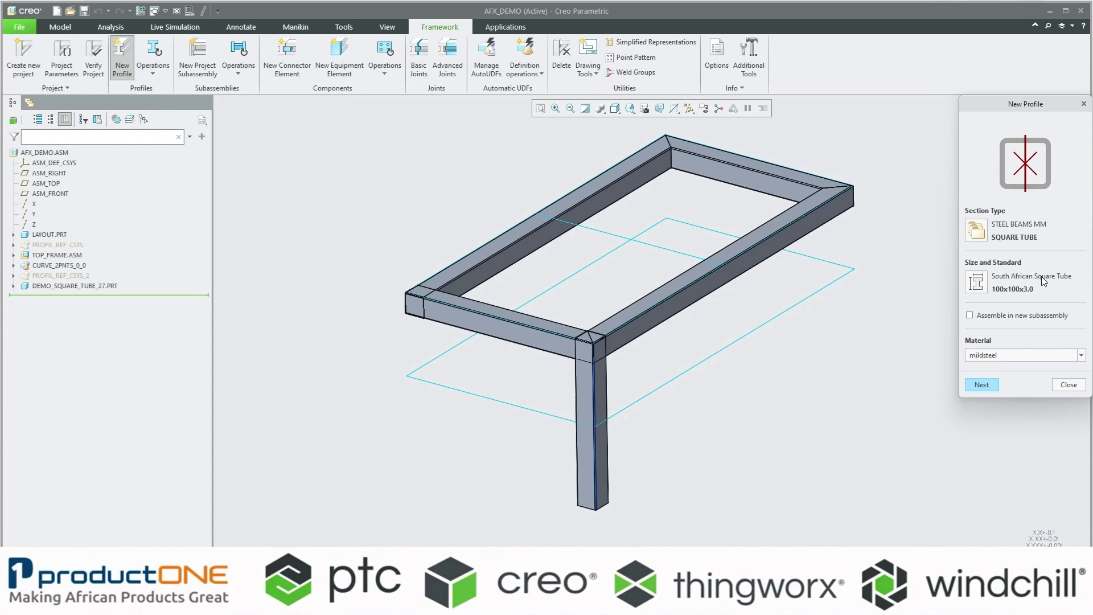
{"action": "left_click", "coordinate": [976, 230]}
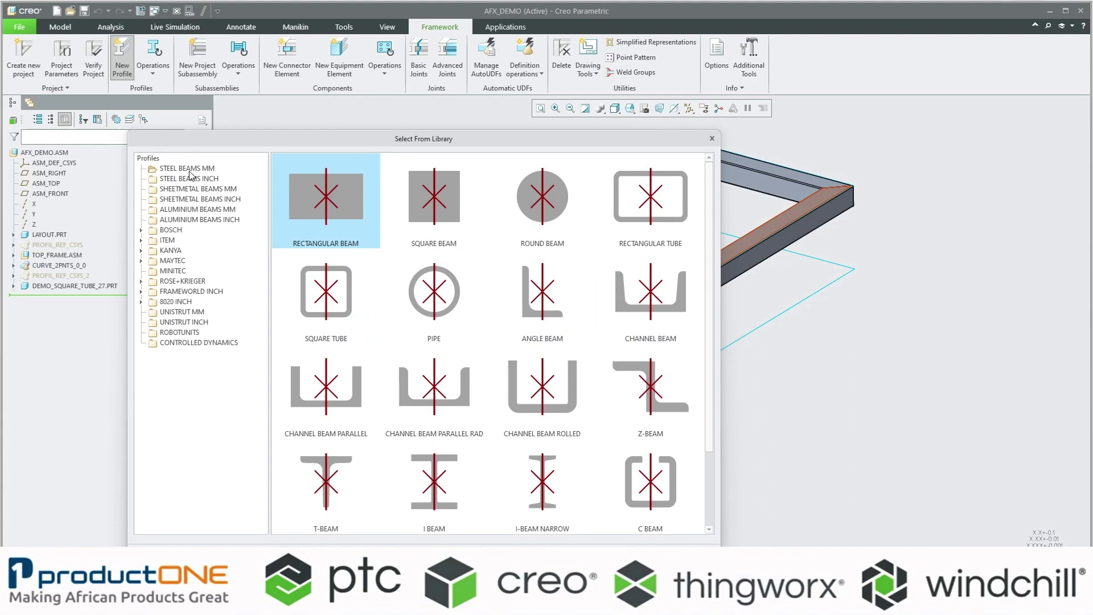
{"action": "scroll", "coordinate": [540, 317], "scroll_direction": "down", "scroll_amount": 1}
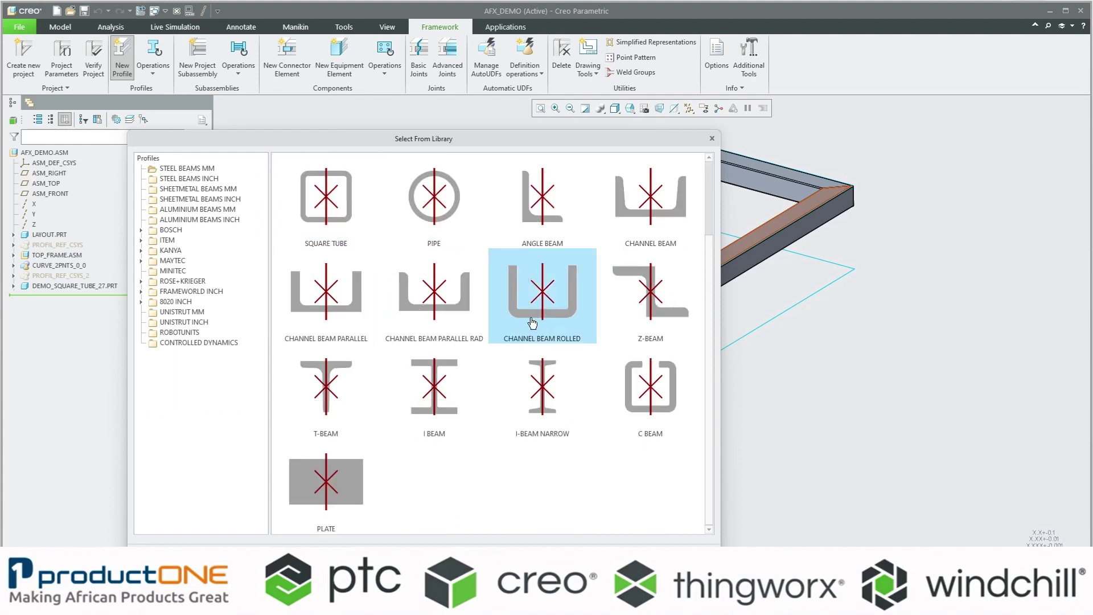
{"action": "scroll", "coordinate": [529, 329], "scroll_direction": "up", "scroll_amount": 1}
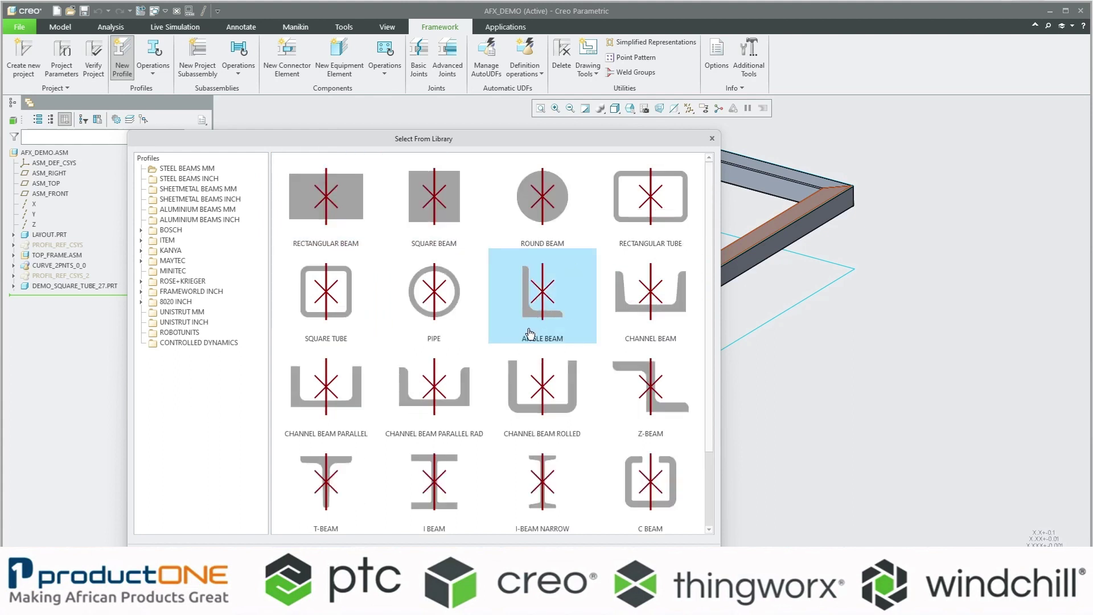
{"action": "scroll", "coordinate": [530, 333], "scroll_direction": "down", "scroll_amount": 1}
{"action": "left_click", "coordinate": [203, 179]}
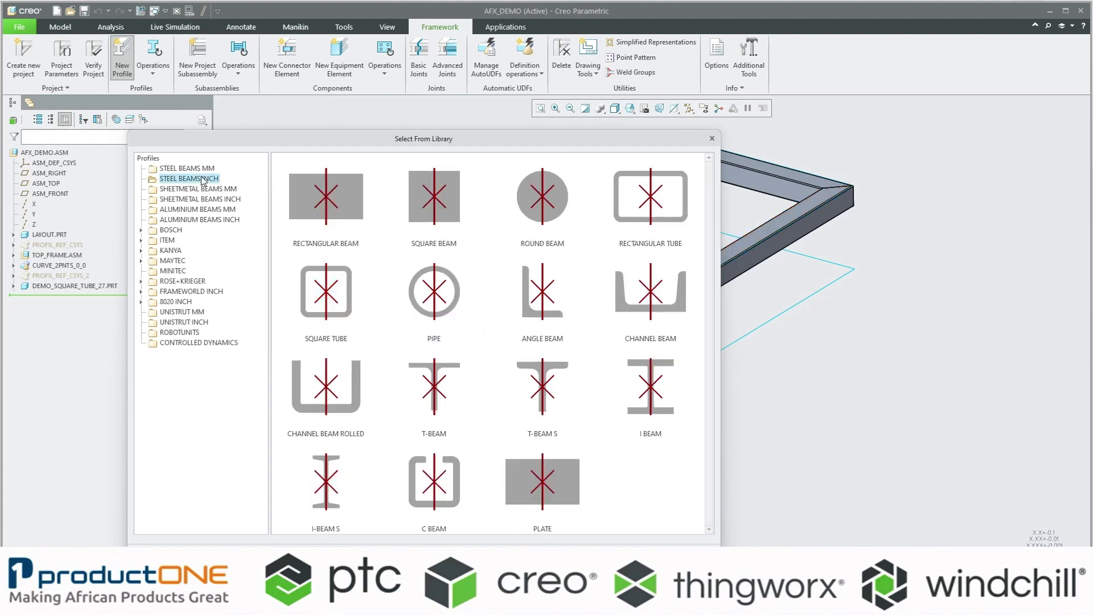
{"action": "left_click", "coordinate": [289, 232]}
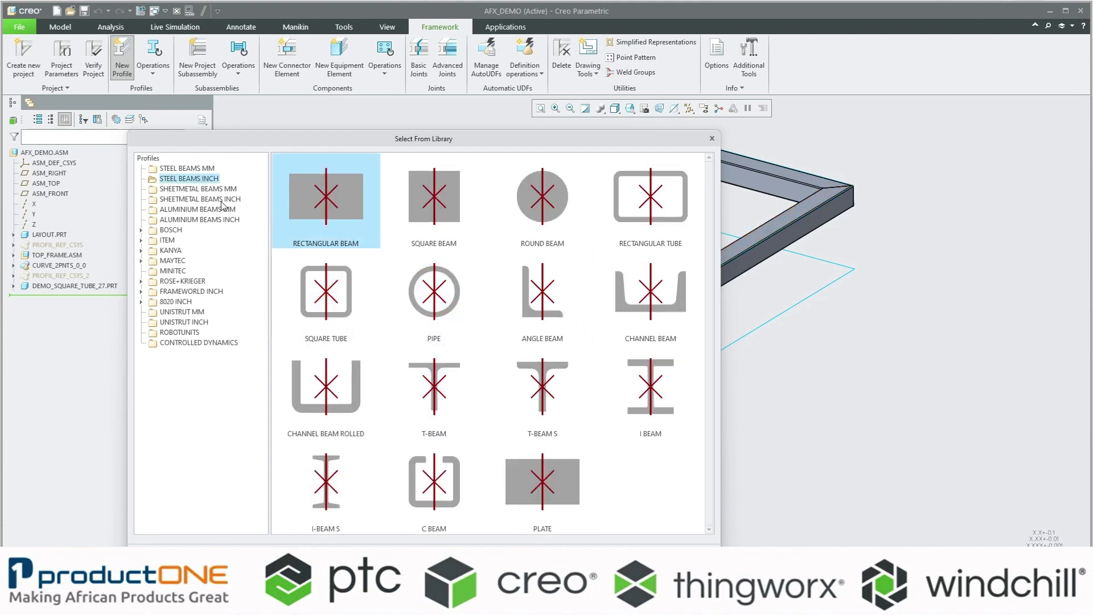
{"action": "left_click", "coordinate": [187, 191]}
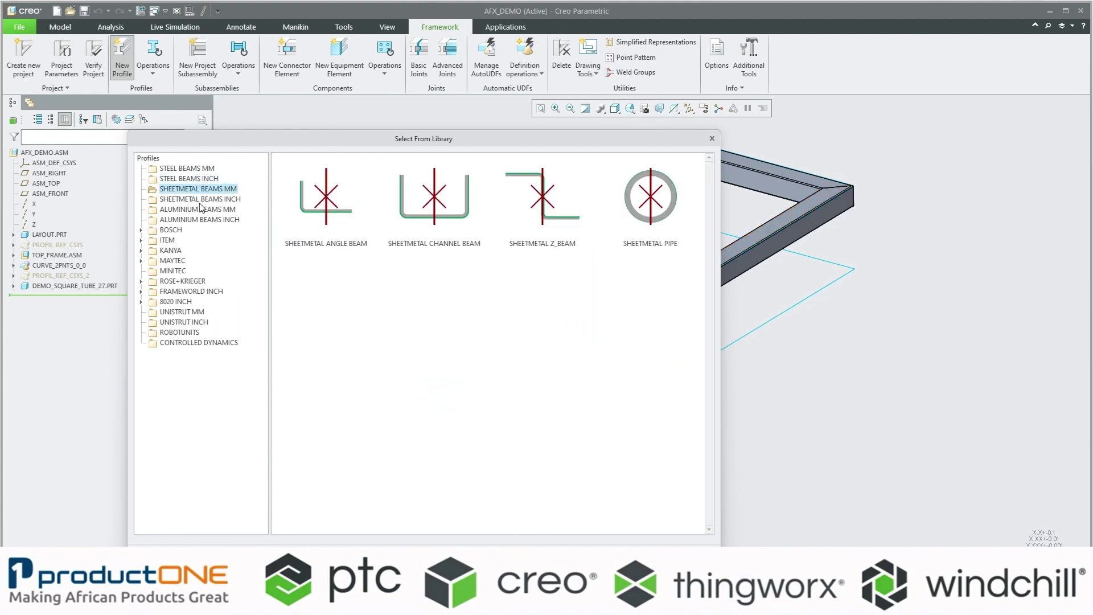
{"action": "left_click", "coordinate": [201, 208]}
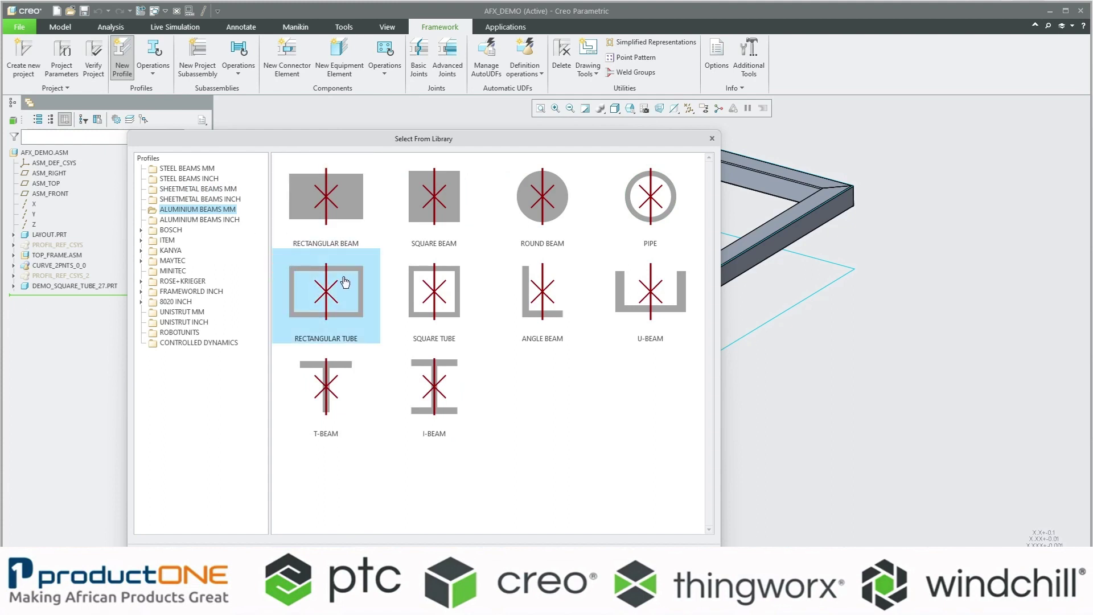
{"action": "left_click", "coordinate": [173, 230]}
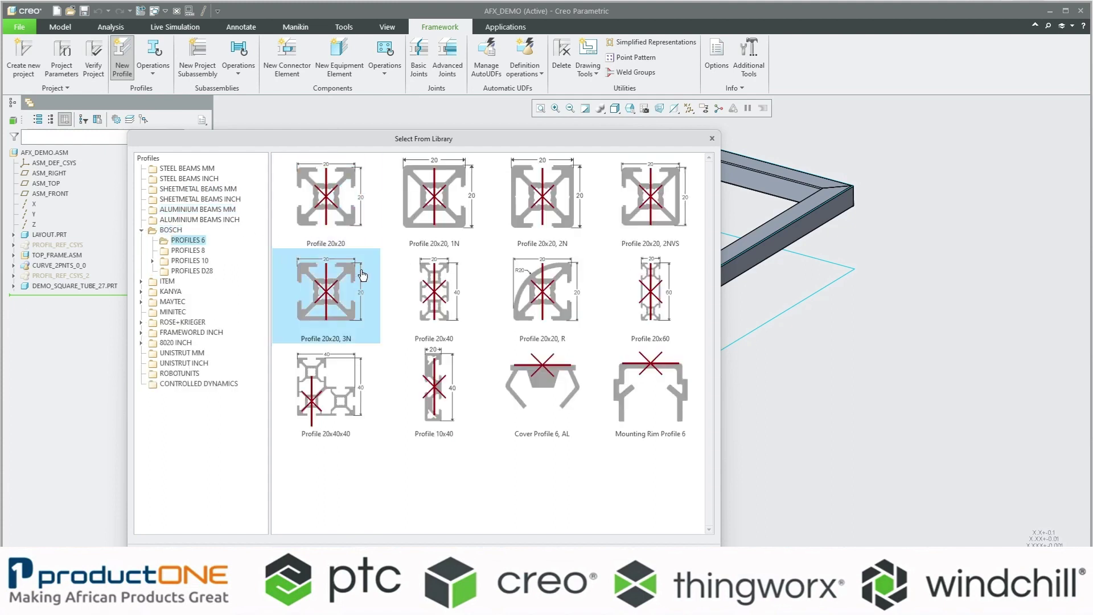
{"action": "left_click", "coordinate": [195, 253]}
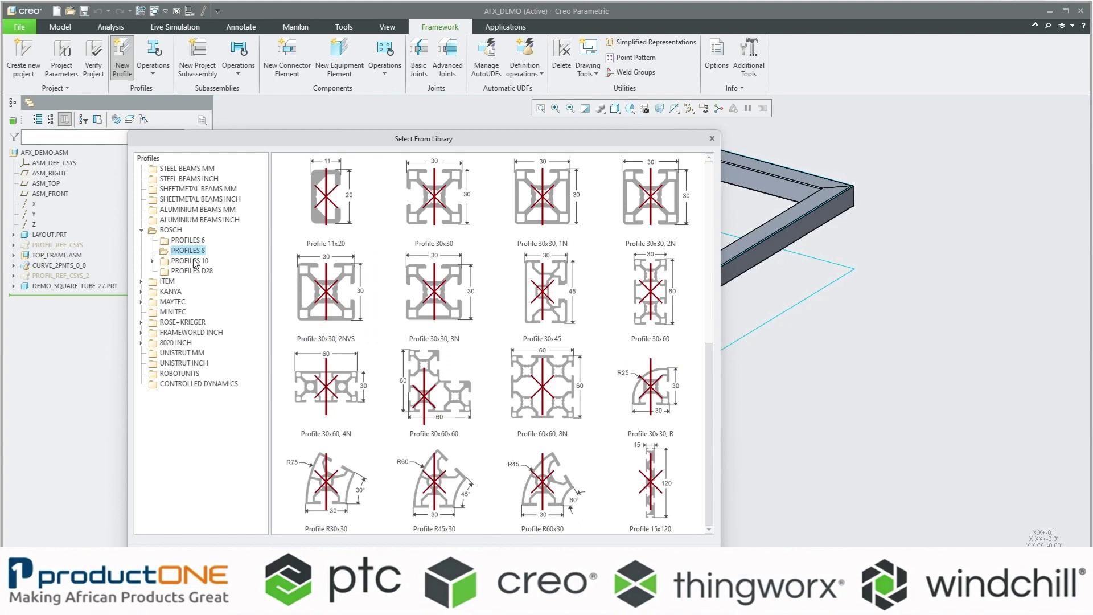
{"action": "left_click", "coordinate": [193, 261]}
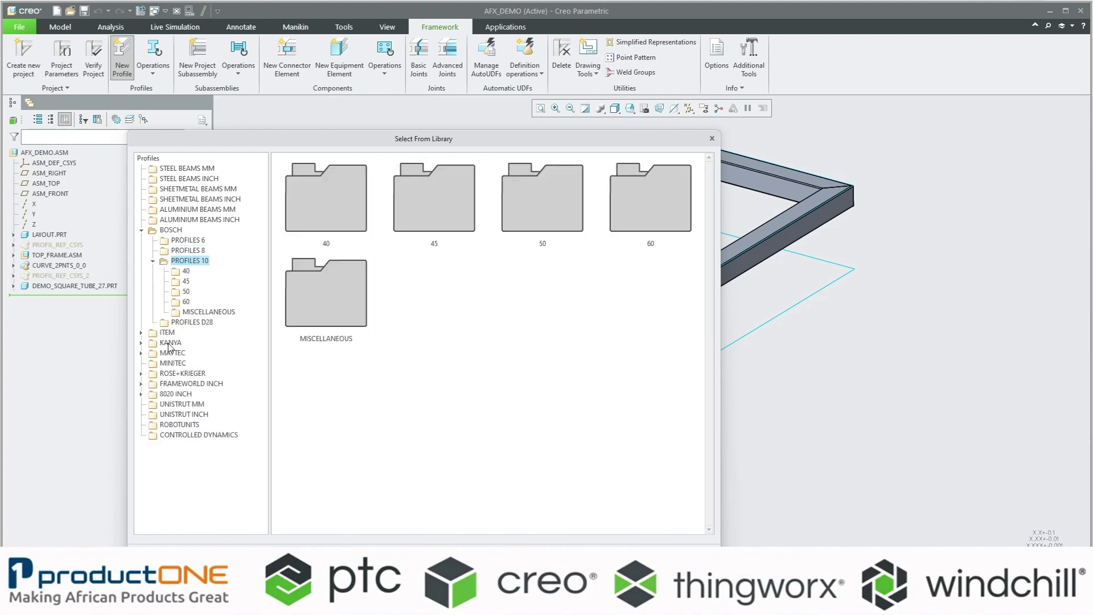
{"action": "left_click", "coordinate": [143, 231]}
{"action": "left_click", "coordinate": [191, 170]}
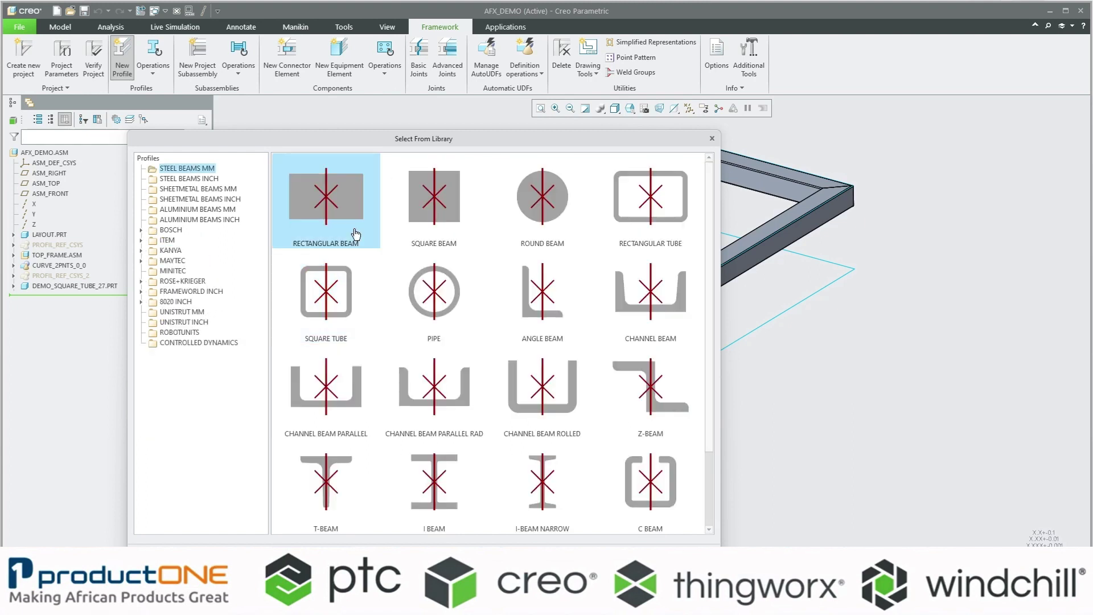
Step: Choose the square tube section as South African Square Tube, size 100x100x3.0, and confirm
{"action": "double_click", "coordinate": [334, 311]}
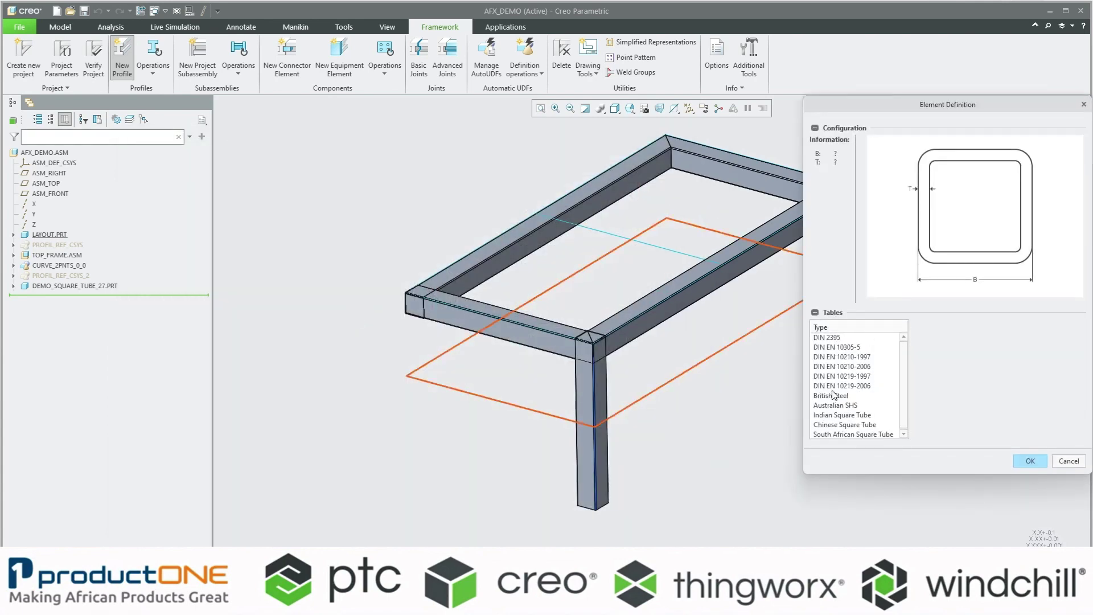
{"action": "scroll", "coordinate": [849, 391], "scroll_direction": "down", "scroll_amount": 1}
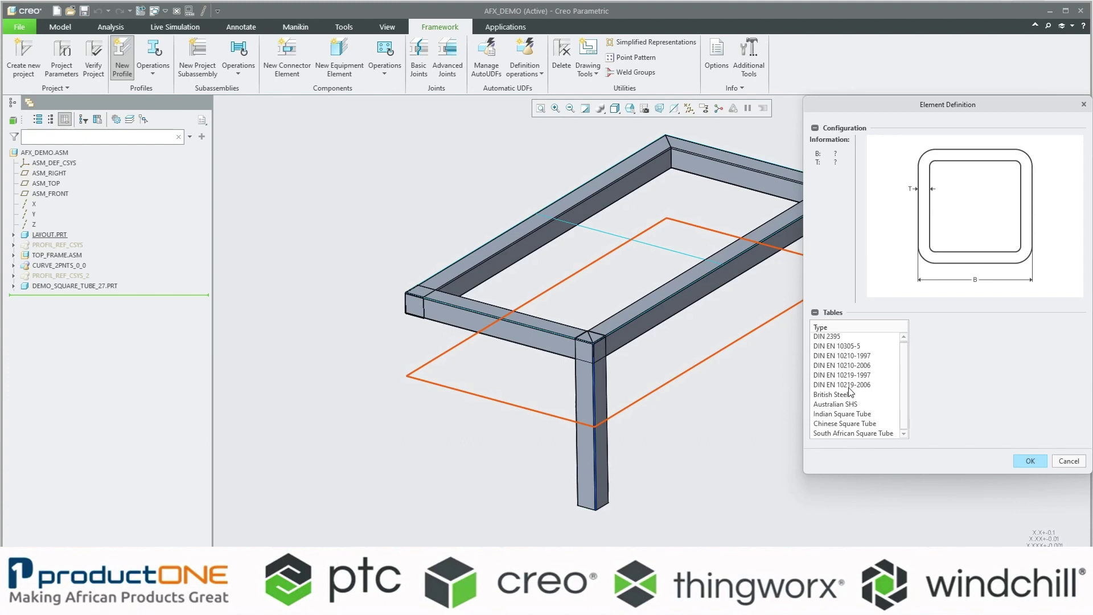
{"action": "left_click", "coordinate": [851, 435]}
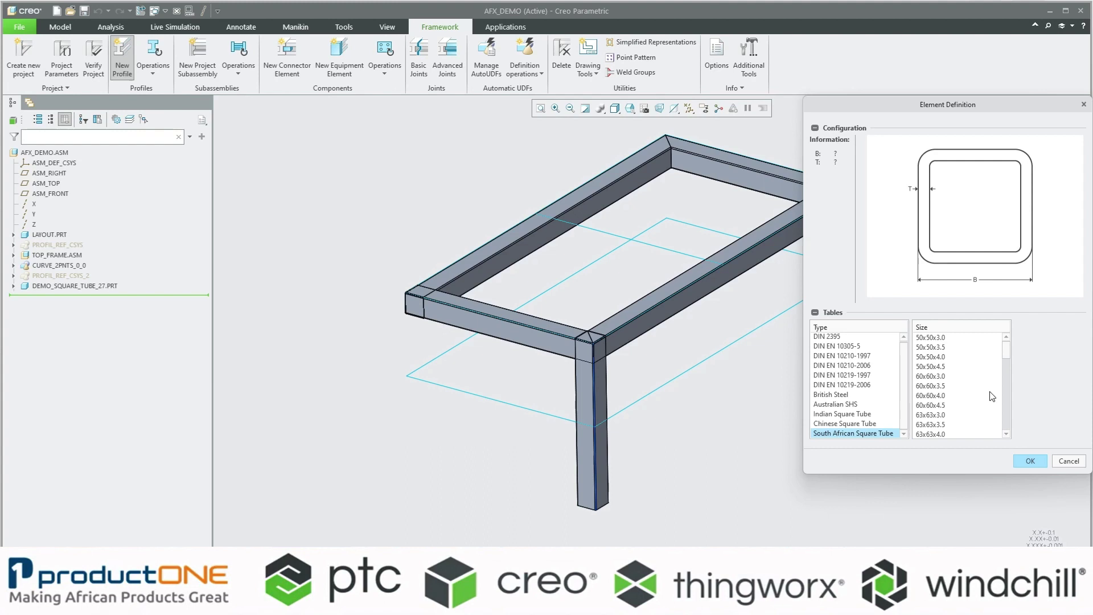
{"action": "scroll", "coordinate": [990, 395], "scroll_direction": "down", "scroll_amount": 5}
{"action": "left_click", "coordinate": [944, 390]}
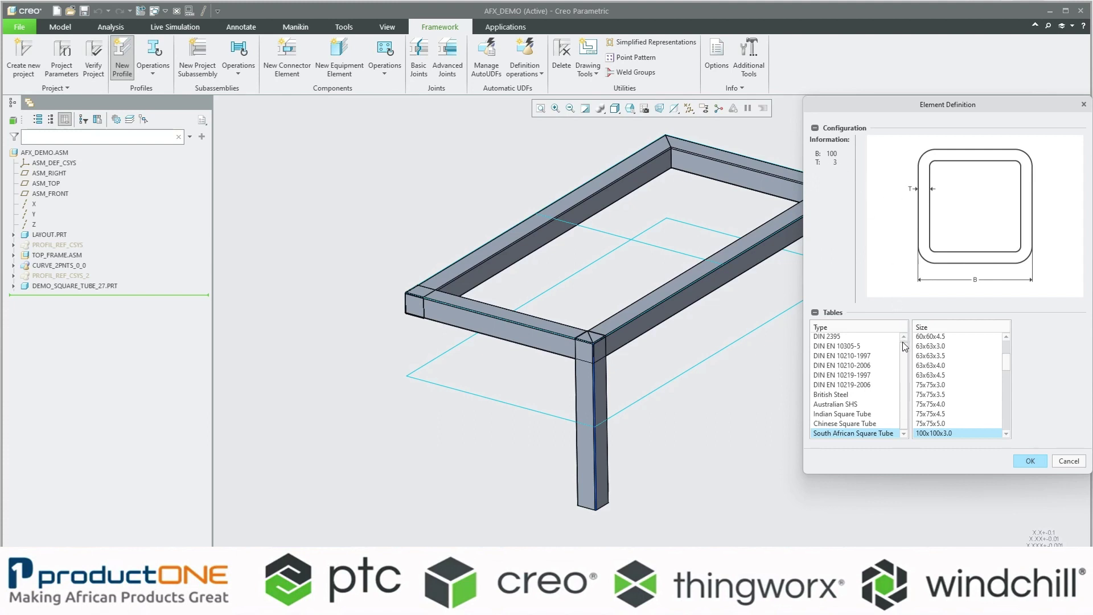
{"action": "left_click", "coordinate": [1029, 461]}
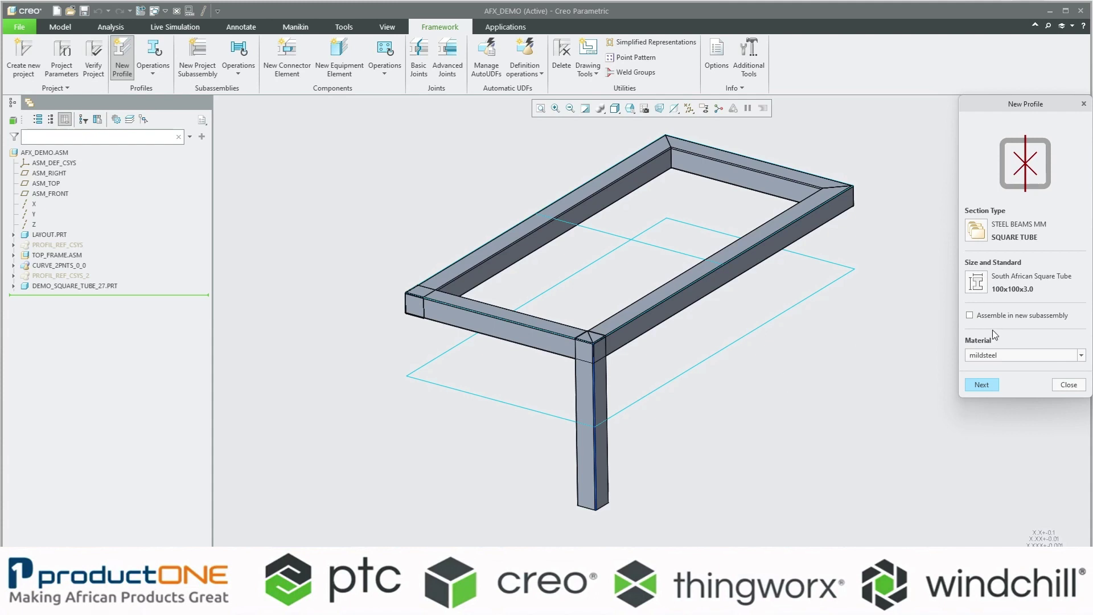
Step: Keep mildsteel as the tube material and continue to Position Profile
{"action": "left_click", "coordinate": [998, 352]}
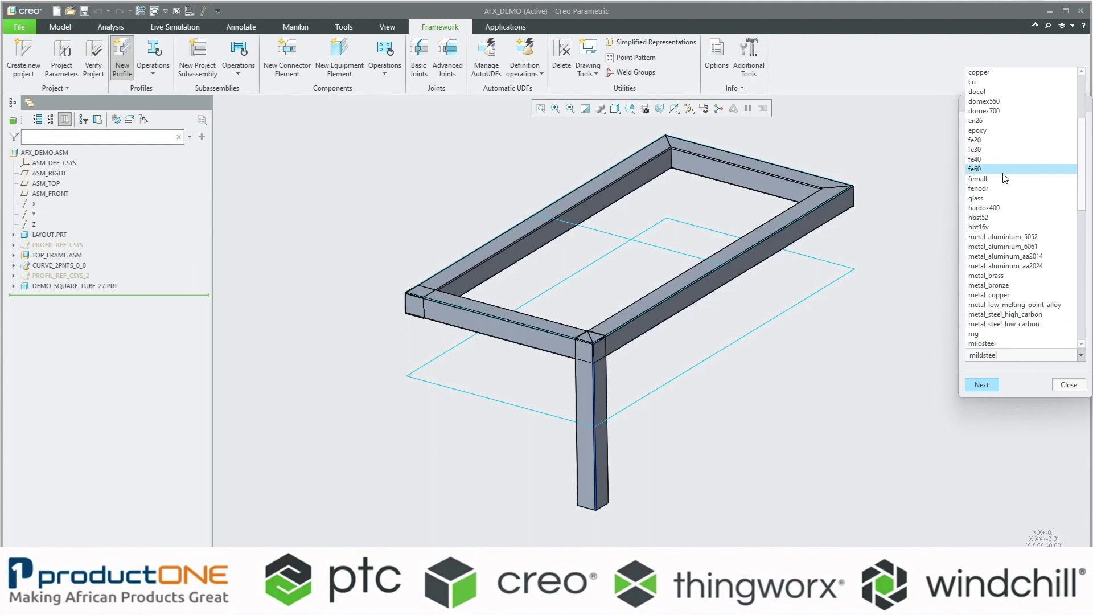
{"action": "scroll", "coordinate": [1006, 219], "scroll_direction": "up", "scroll_amount": 3}
{"action": "scroll", "coordinate": [1005, 273], "scroll_direction": "down", "scroll_amount": 2}
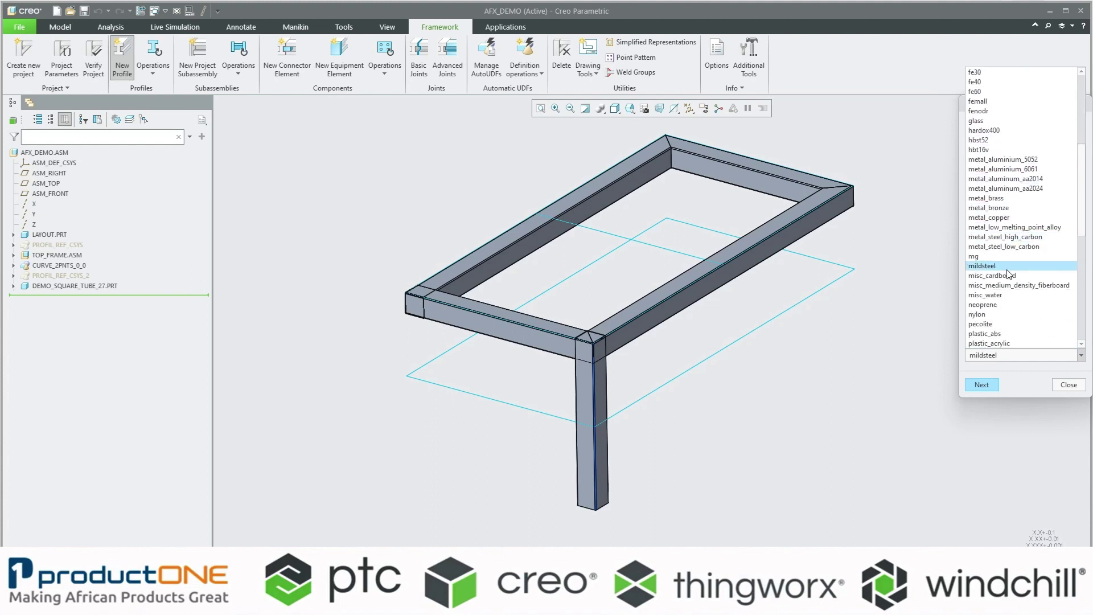
{"action": "scroll", "coordinate": [1003, 251], "scroll_direction": "down", "scroll_amount": 2}
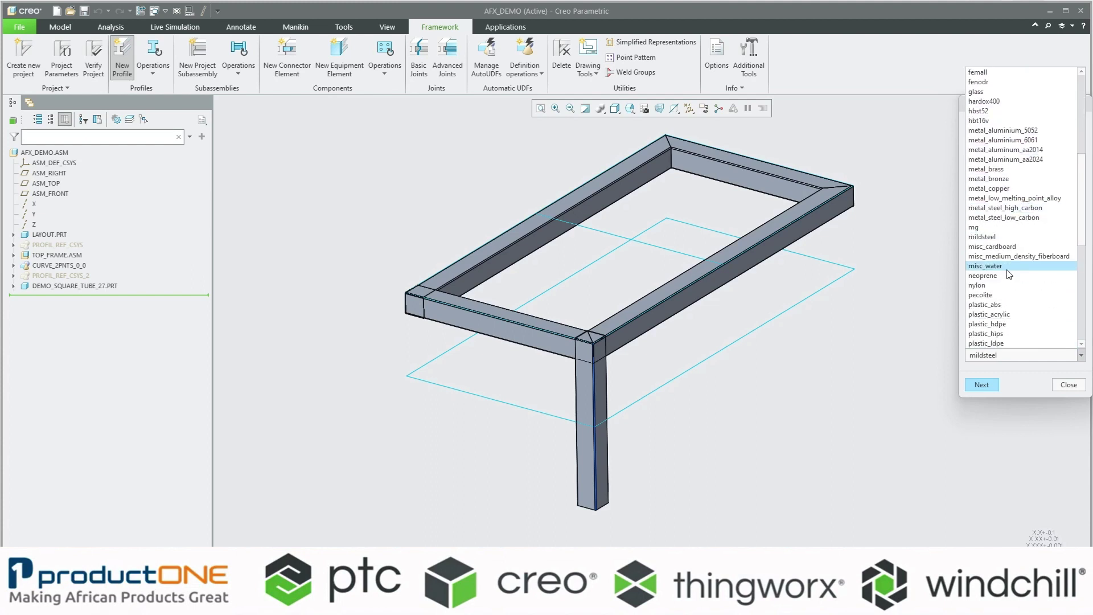
{"action": "left_click", "coordinate": [997, 238]}
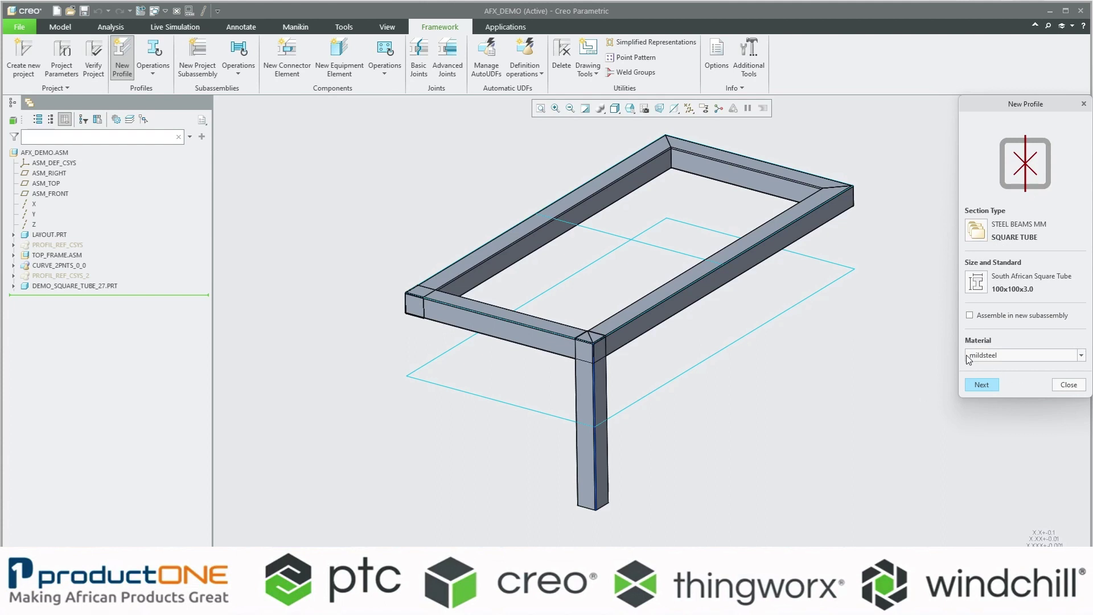
{"action": "left_click", "coordinate": [980, 385]}
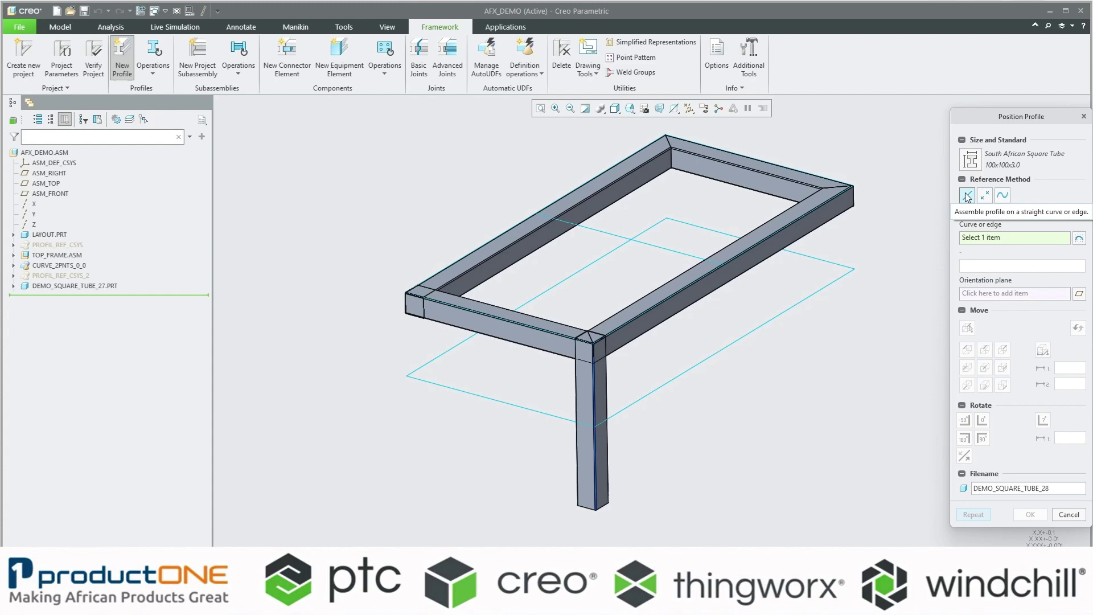
{"action": "scroll", "coordinate": [624, 364], "scroll_direction": "up", "scroll_amount": 2}
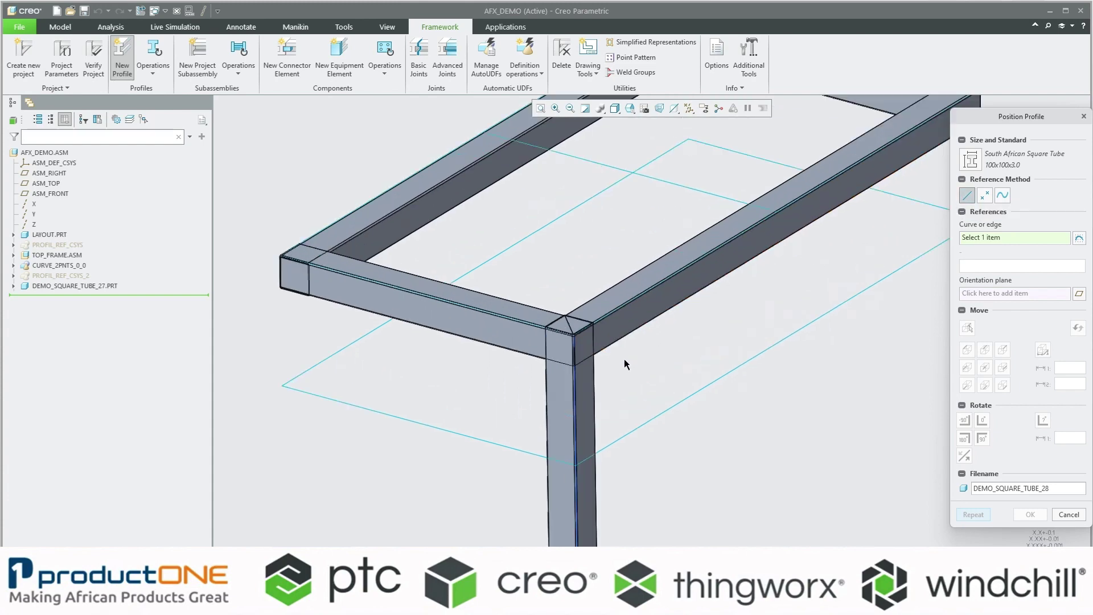
{"action": "scroll", "coordinate": [622, 359], "scroll_direction": "up", "scroll_amount": 1}
{"action": "scroll", "coordinate": [583, 349], "scroll_direction": "up", "scroll_amount": 2}
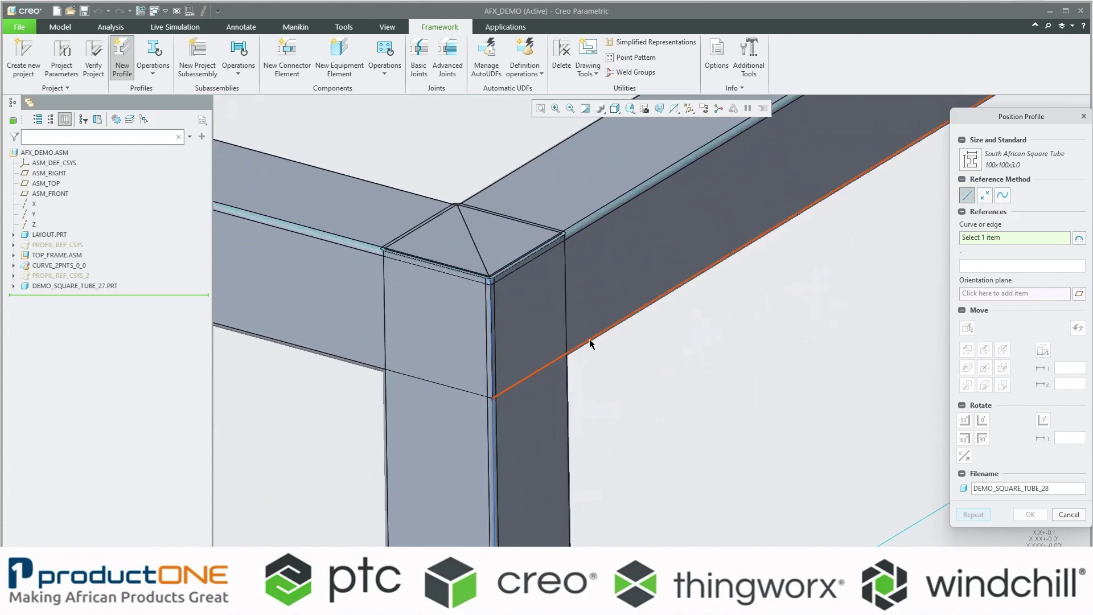
Step: Pick the top frame edge as the tube's trial curve-or-edge reference
{"action": "left_click", "coordinate": [589, 339]}
{"action": "scroll", "coordinate": [513, 367], "scroll_direction": "down", "scroll_amount": 3}
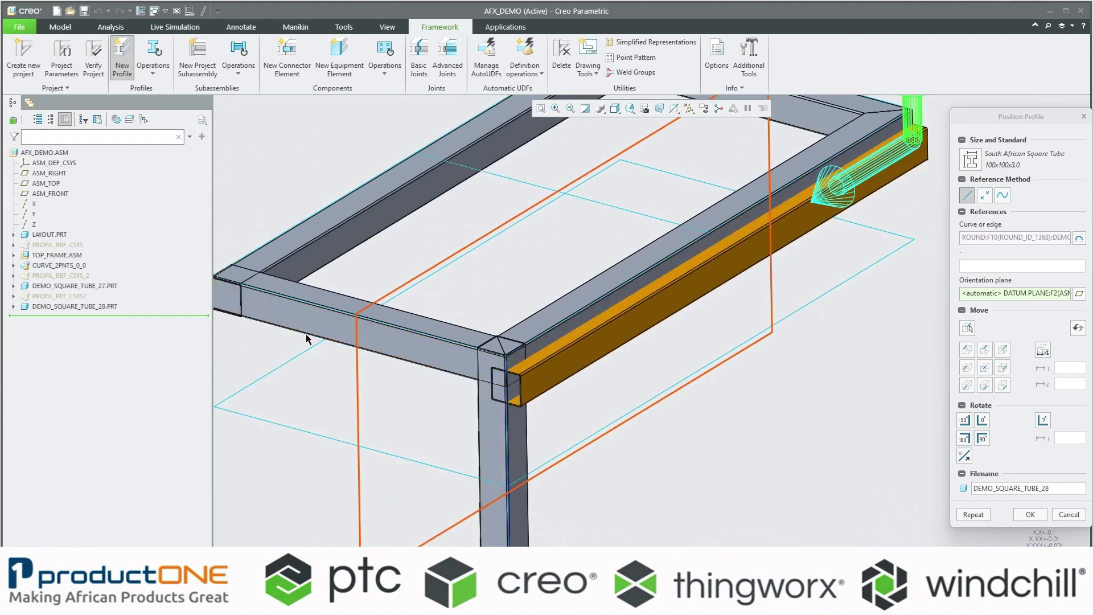
{"action": "scroll", "coordinate": [598, 388], "scroll_direction": "down", "scroll_amount": 3}
{"action": "scroll", "coordinate": [546, 416], "scroll_direction": "up", "scroll_amount": 2}
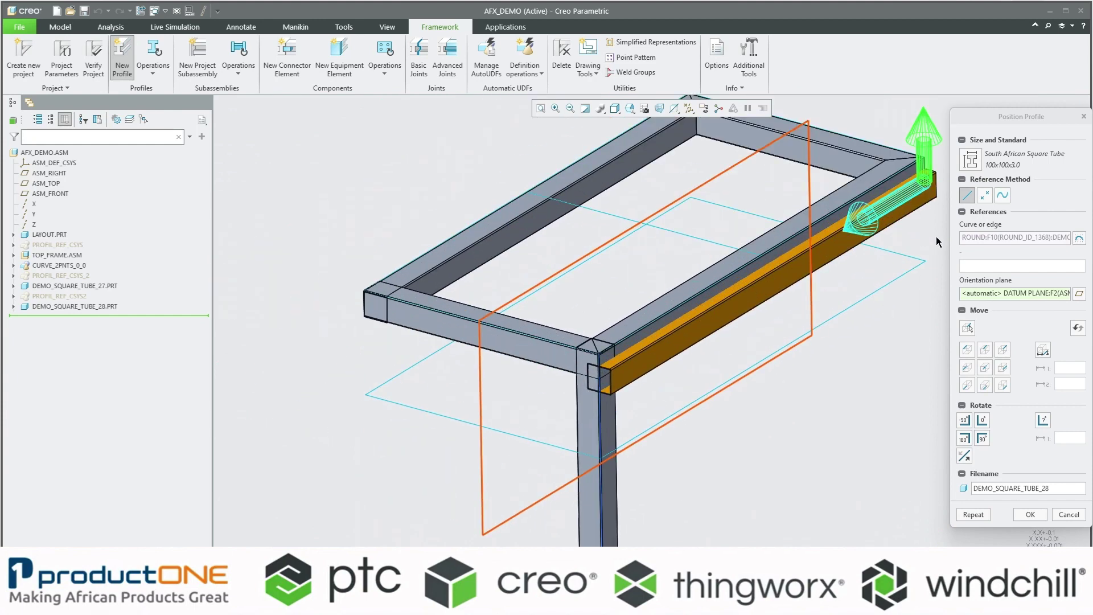
Step: Use the two-point method, turn on datum point display, and pick the corner start point
{"action": "left_click", "coordinate": [985, 194]}
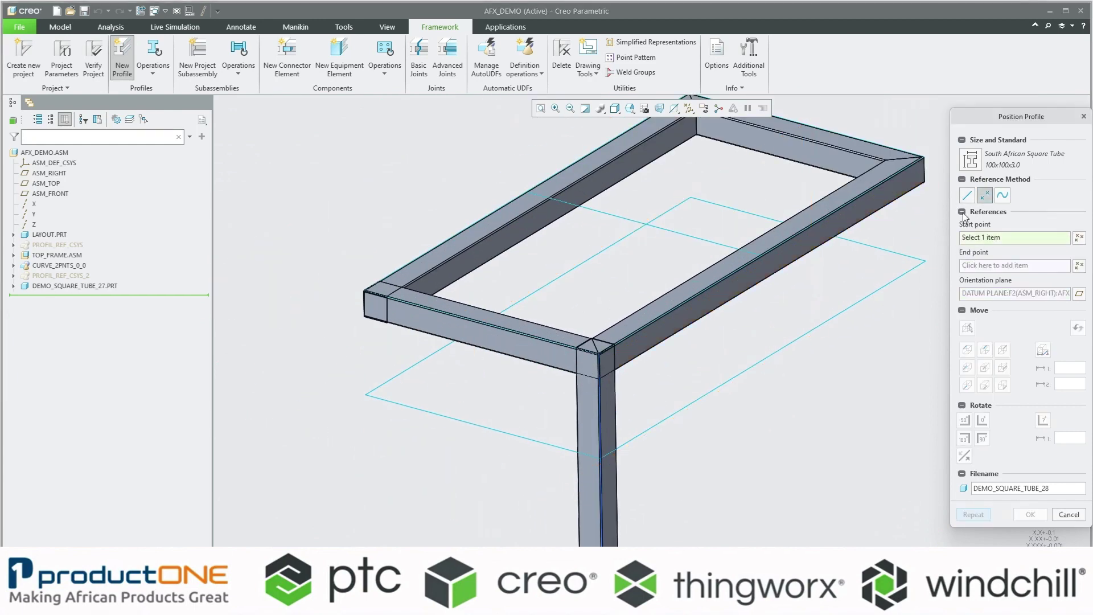
{"action": "left_click", "coordinate": [714, 107]}
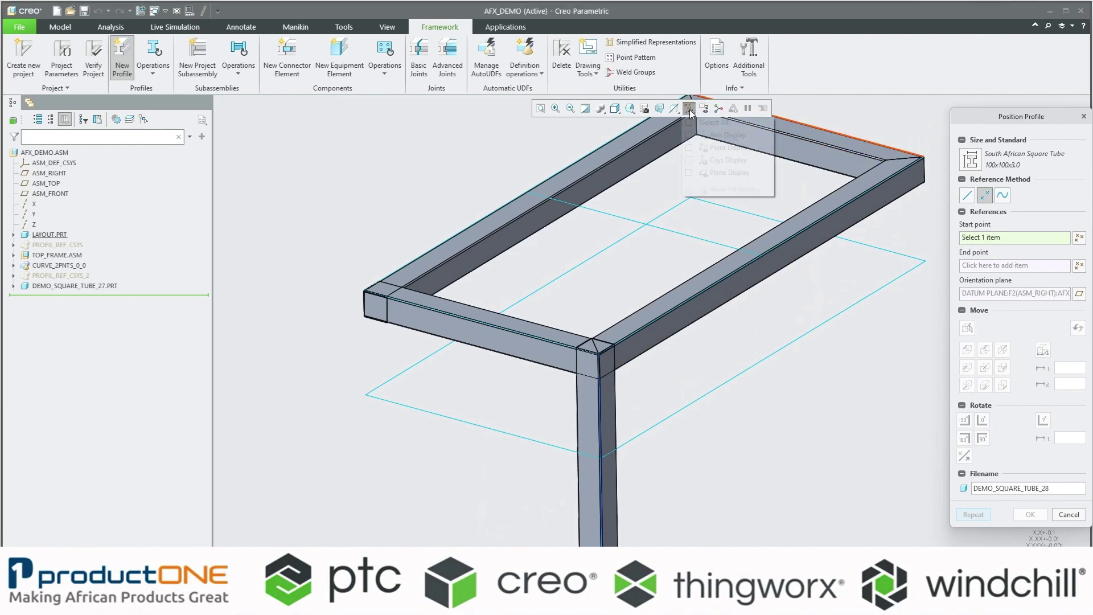
{"action": "left_click", "coordinate": [689, 147]}
{"action": "scroll", "coordinate": [650, 244], "scroll_direction": "up", "scroll_amount": 5}
{"action": "scroll", "coordinate": [655, 245], "scroll_direction": "down", "scroll_amount": 1}
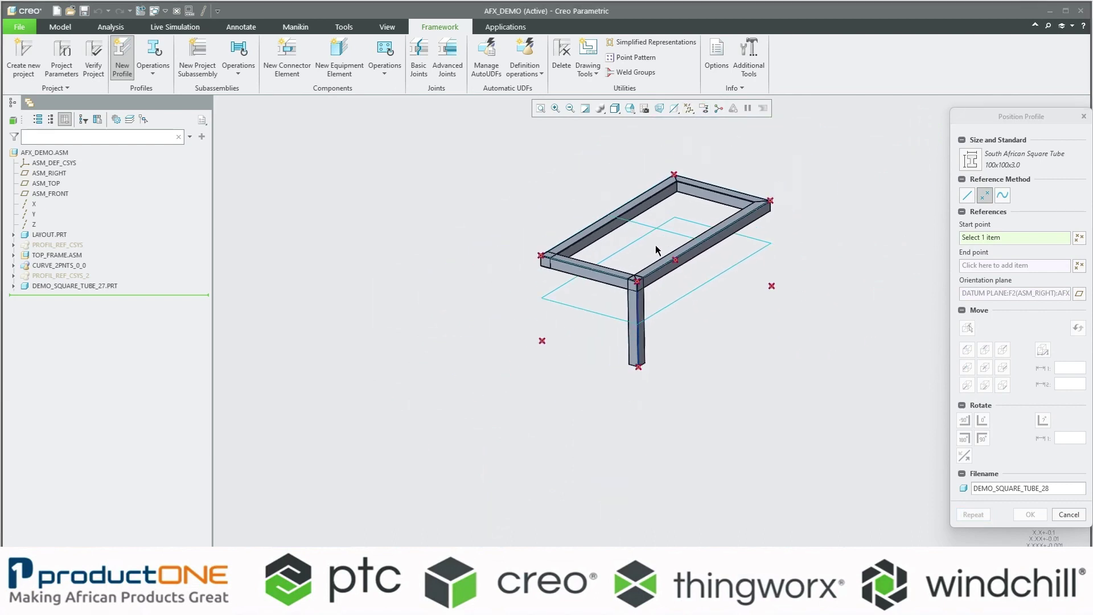
{"action": "scroll", "coordinate": [655, 245], "scroll_direction": "down", "scroll_amount": 3}
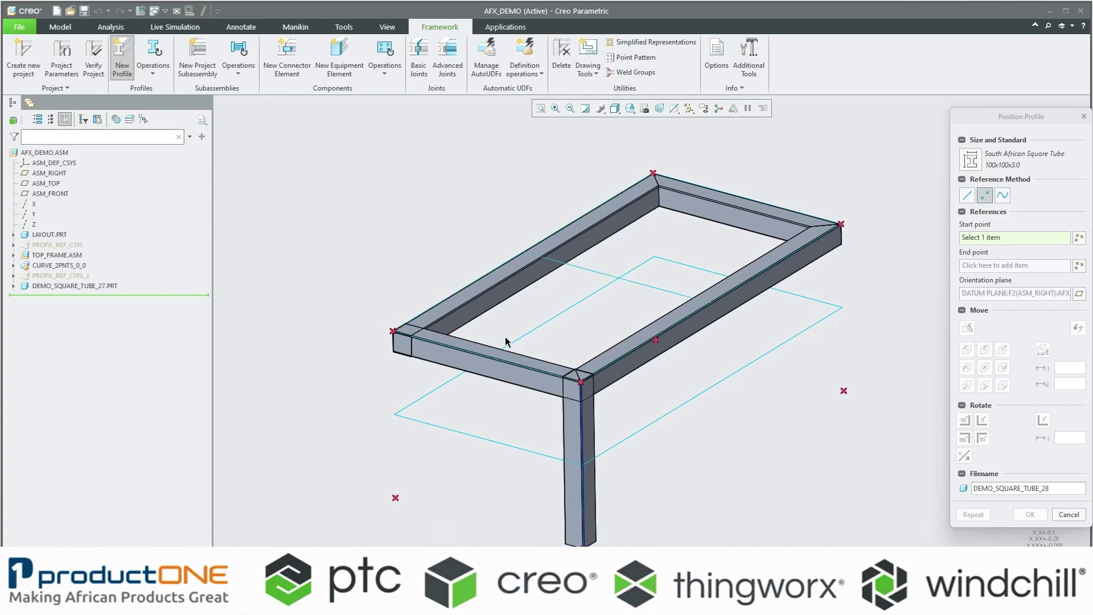
{"action": "scroll", "coordinate": [406, 403], "scroll_direction": "up", "scroll_amount": 2}
{"action": "scroll", "coordinate": [424, 365], "scroll_direction": "down", "scroll_amount": 1}
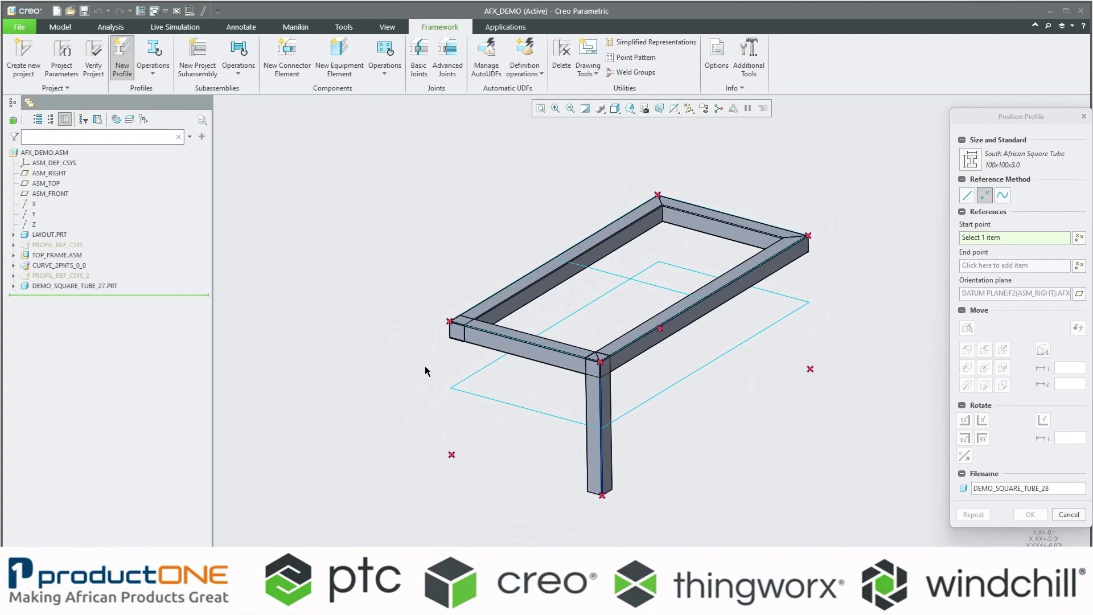
{"action": "left_click", "coordinate": [450, 321]}
Step: Set the leg's end datum point and rotate the tube section orientation three times
{"action": "left_click", "coordinate": [452, 455]}
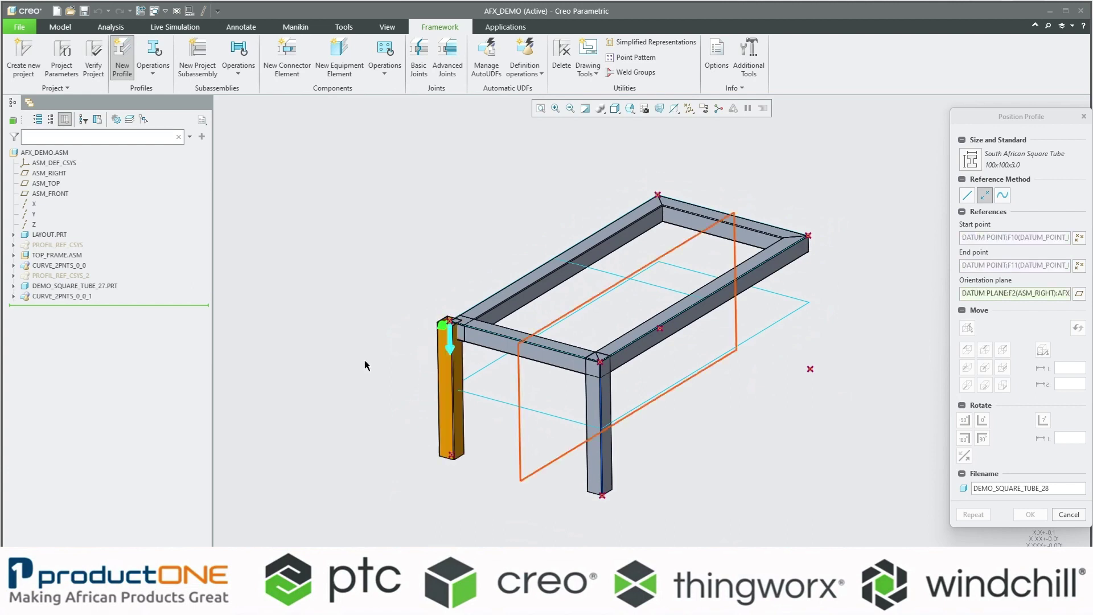
{"action": "scroll", "coordinate": [390, 359], "scroll_direction": "down", "scroll_amount": 3}
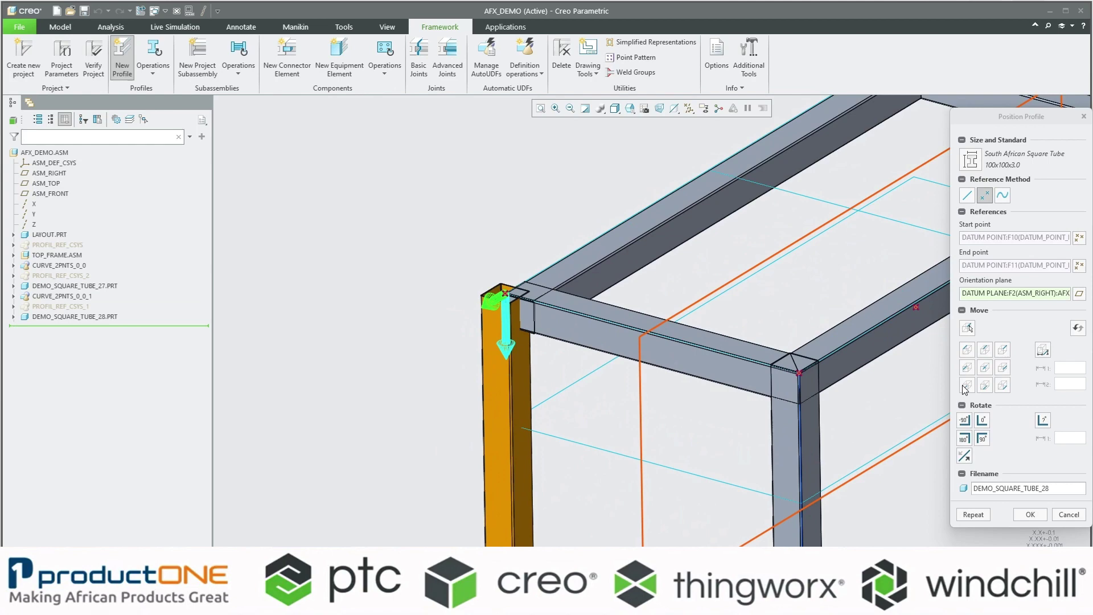
{"action": "scroll", "coordinate": [494, 305], "scroll_direction": "down", "scroll_amount": 3}
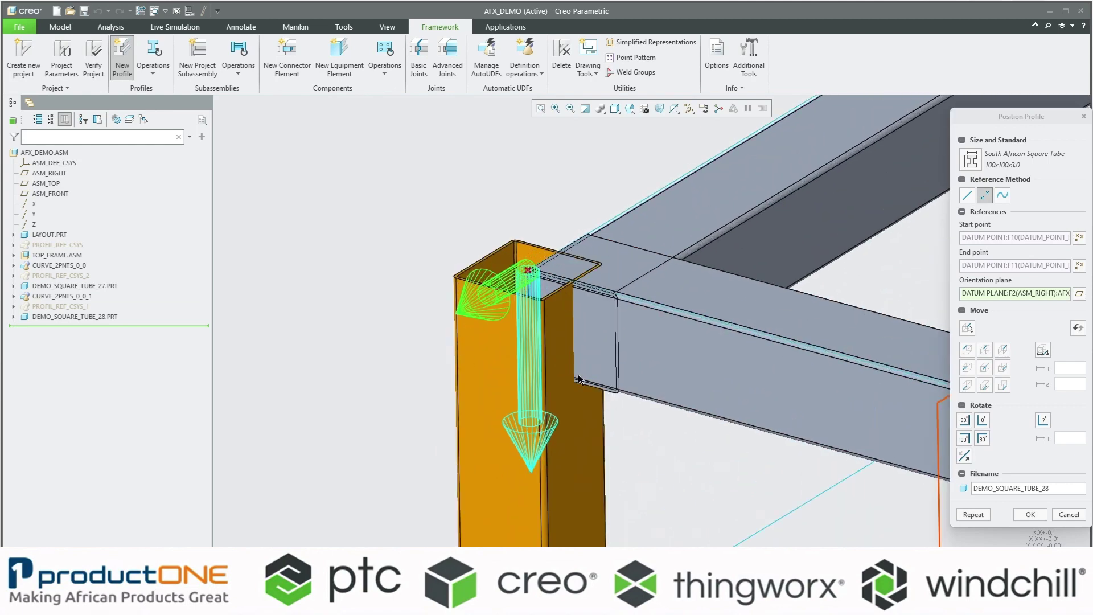
{"action": "scroll", "coordinate": [525, 409], "scroll_direction": "up", "scroll_amount": 2}
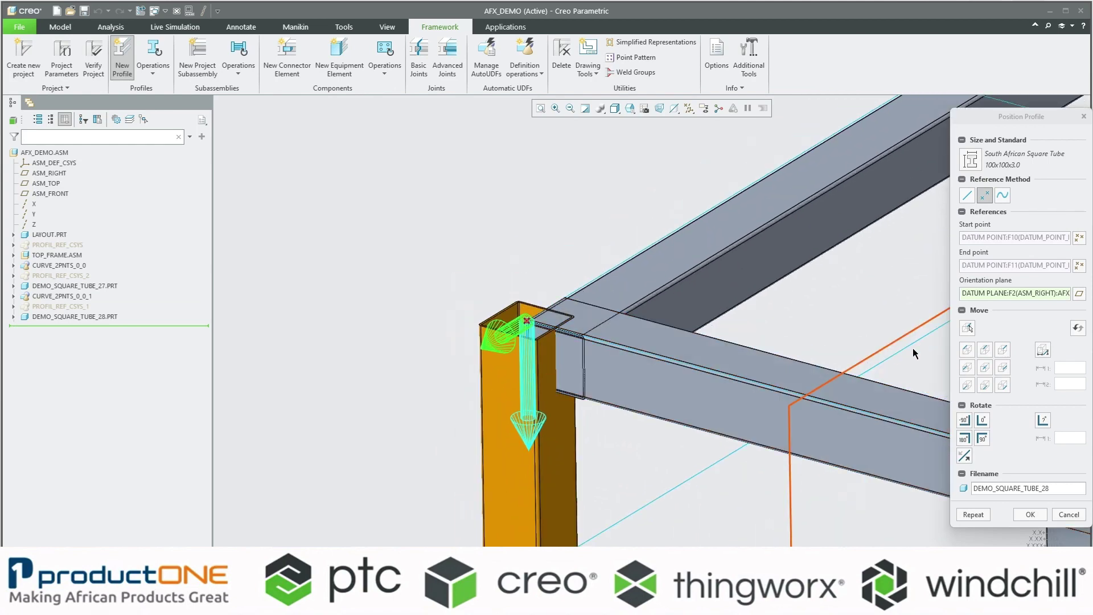
{"action": "left_click", "coordinate": [965, 420]}
{"action": "left_click", "coordinate": [965, 420]}
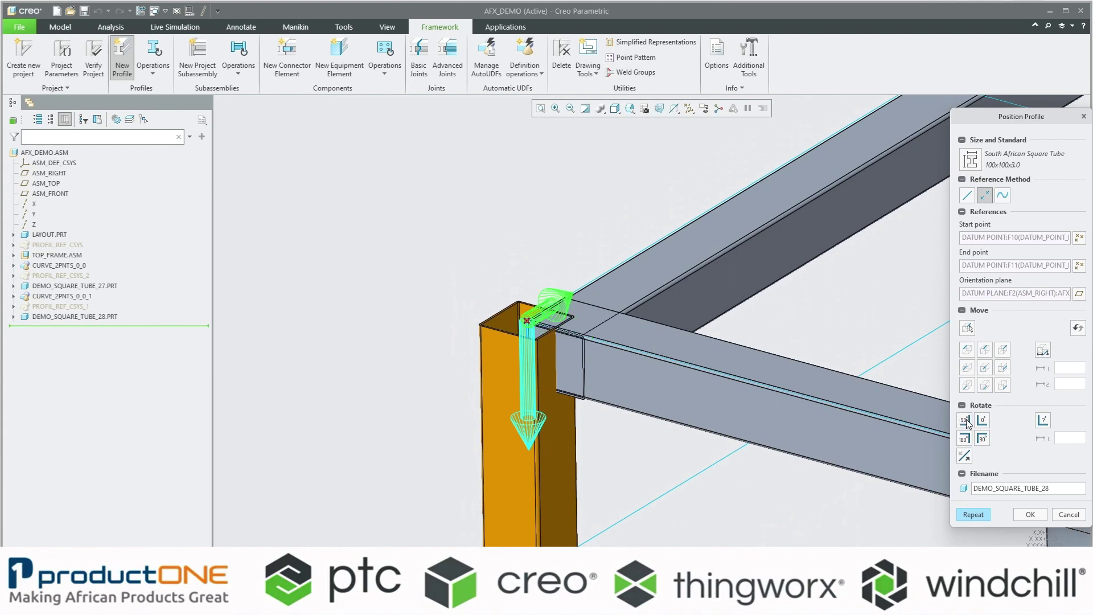
{"action": "left_click", "coordinate": [965, 420]}
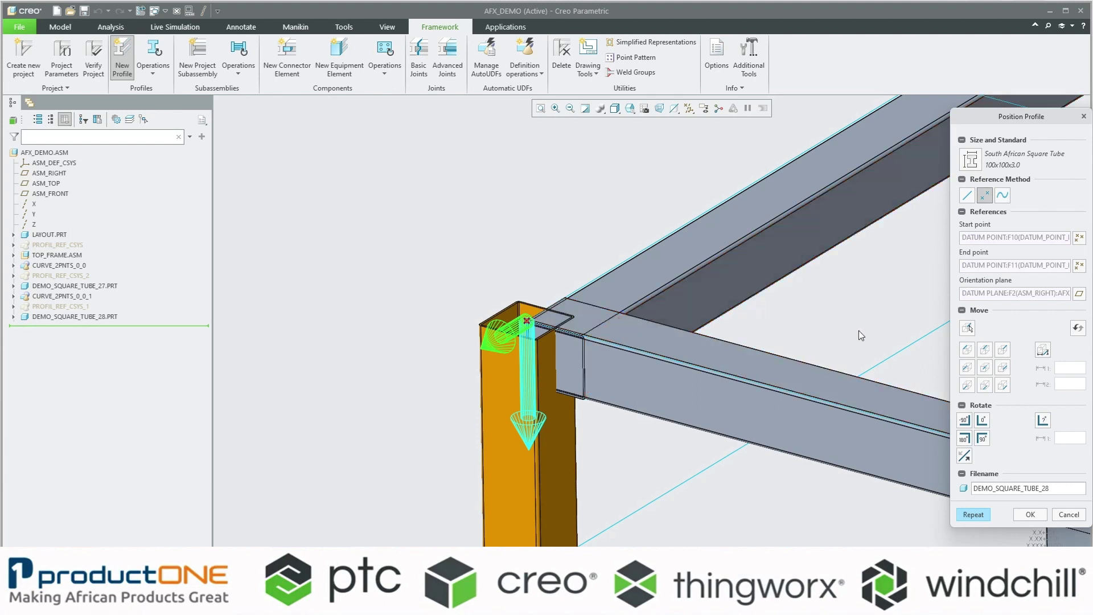
Step: Align the tube section with the frame corner, keeping the file name DEMO_SQUARE_TUBE_28
{"action": "left_click", "coordinate": [968, 351]}
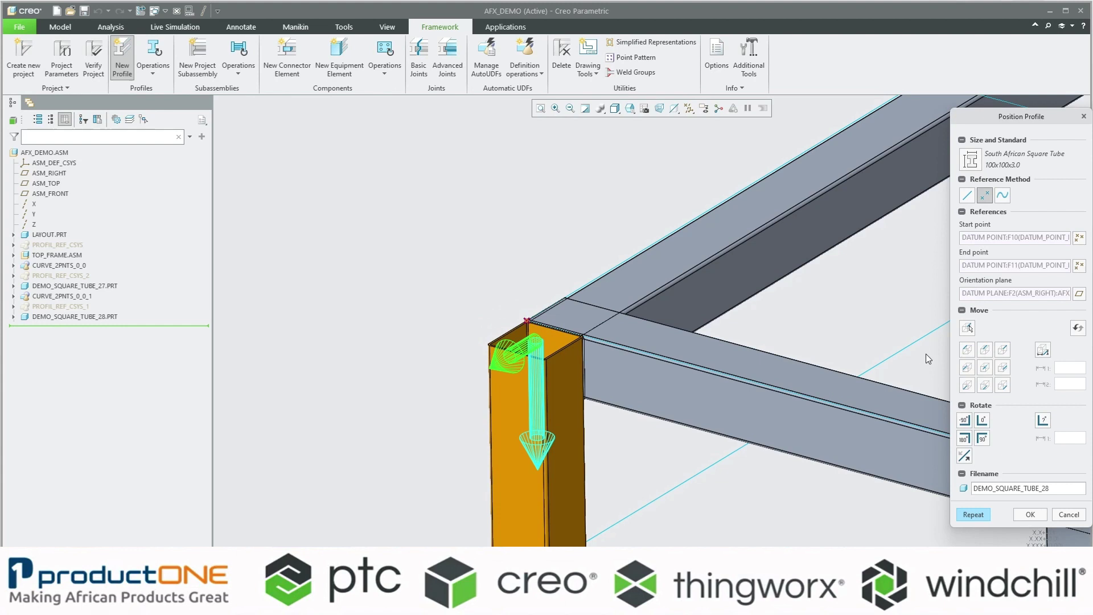
{"action": "left_click", "coordinate": [984, 350]}
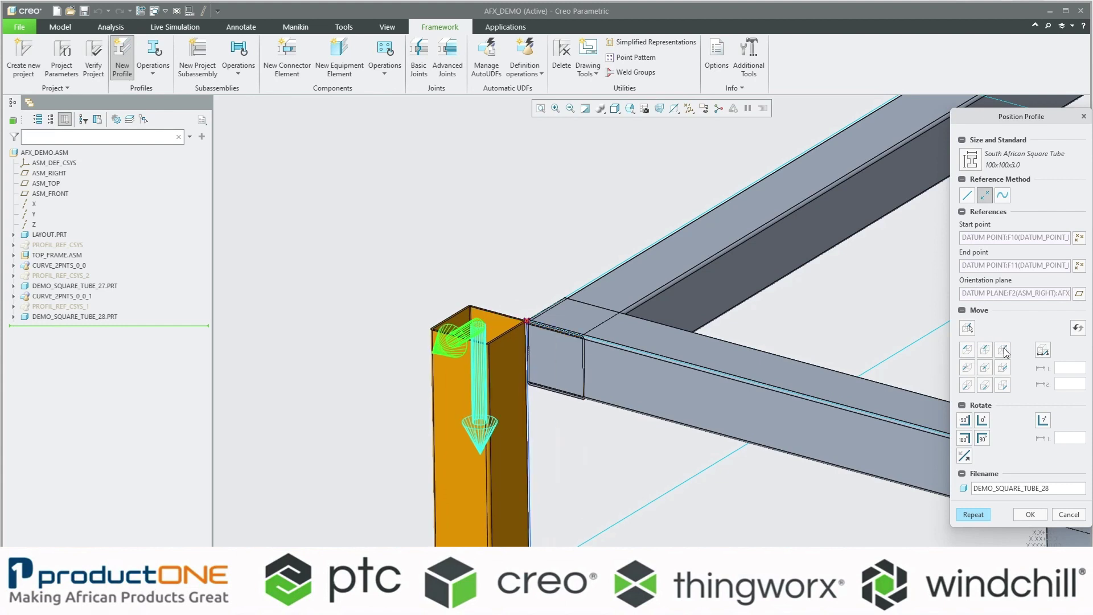
{"action": "left_click", "coordinate": [1001, 367]}
{"action": "left_click", "coordinate": [1003, 385]}
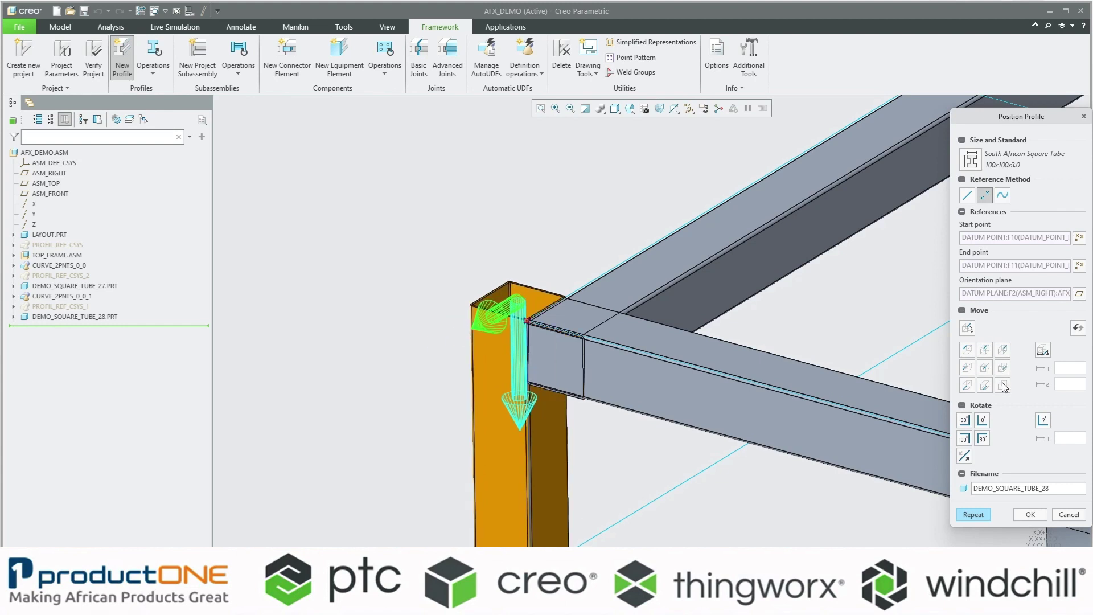
{"action": "left_click", "coordinate": [984, 386]}
{"action": "left_click", "coordinate": [968, 384]}
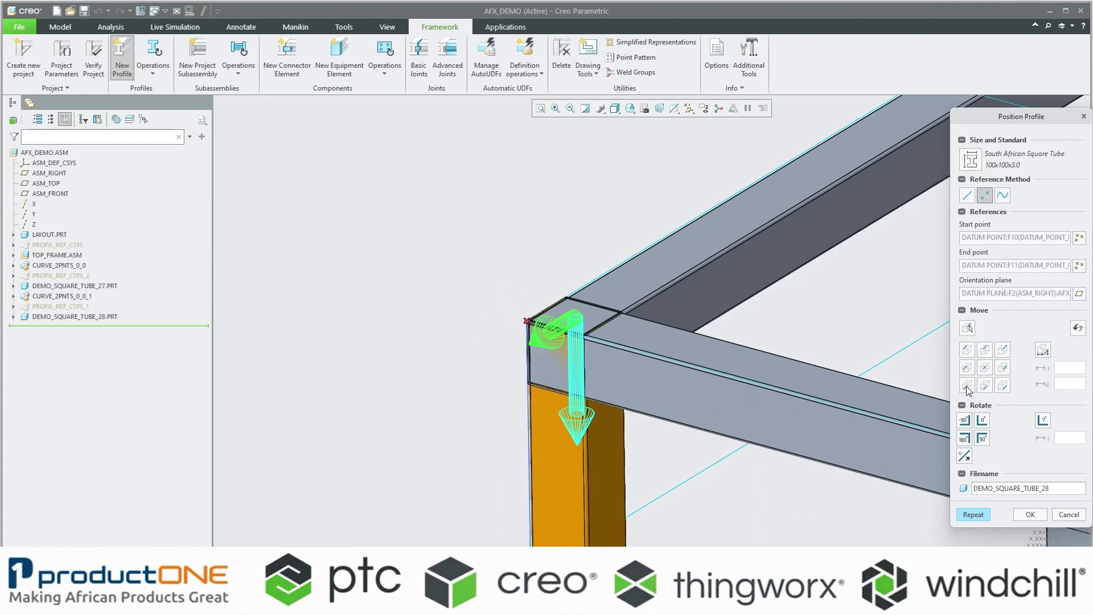
{"action": "scroll", "coordinate": [850, 338], "scroll_direction": "down", "scroll_amount": 4}
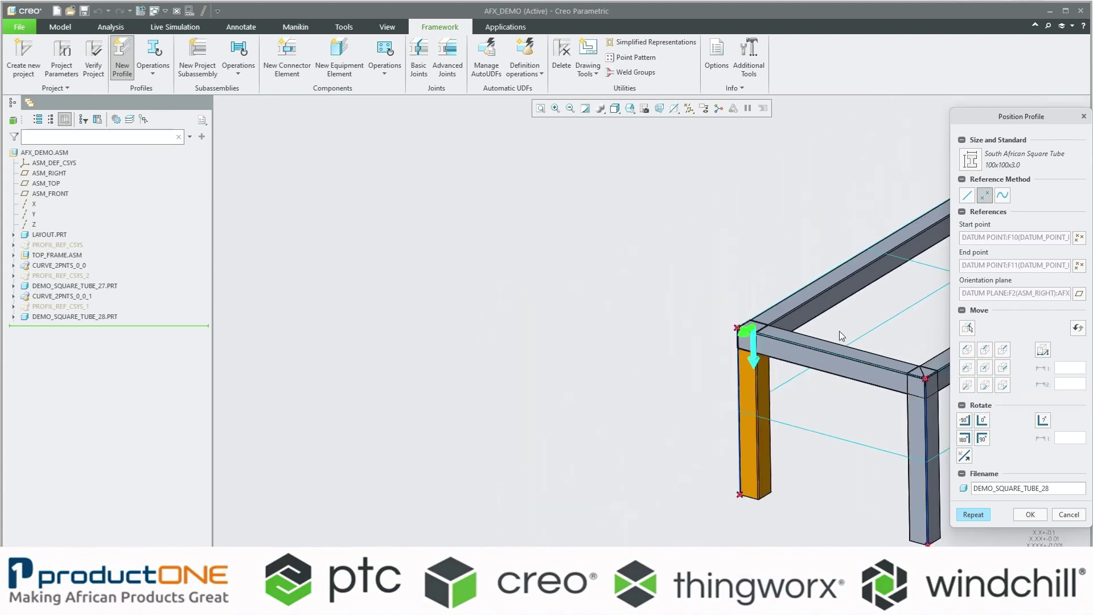
{"action": "scroll", "coordinate": [932, 318], "scroll_direction": "down", "scroll_amount": 3}
{"action": "scroll", "coordinate": [890, 362], "scroll_direction": "up", "scroll_amount": 3}
{"action": "scroll", "coordinate": [935, 329], "scroll_direction": "up", "scroll_amount": 3}
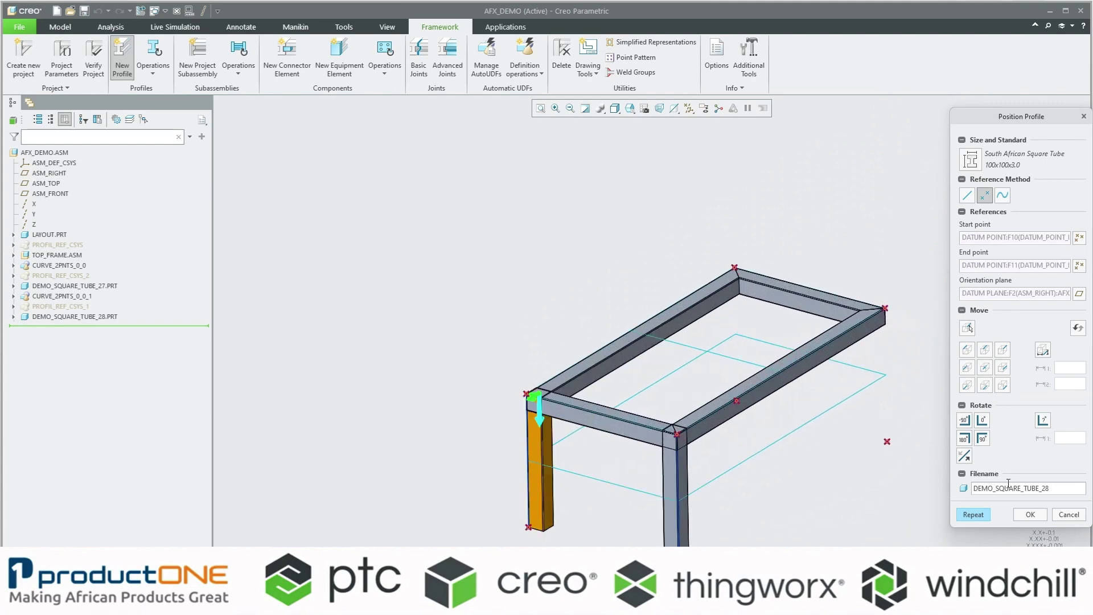
{"action": "left_click_drag", "start_coordinate": [1051, 485], "coordinate": [968, 486]}
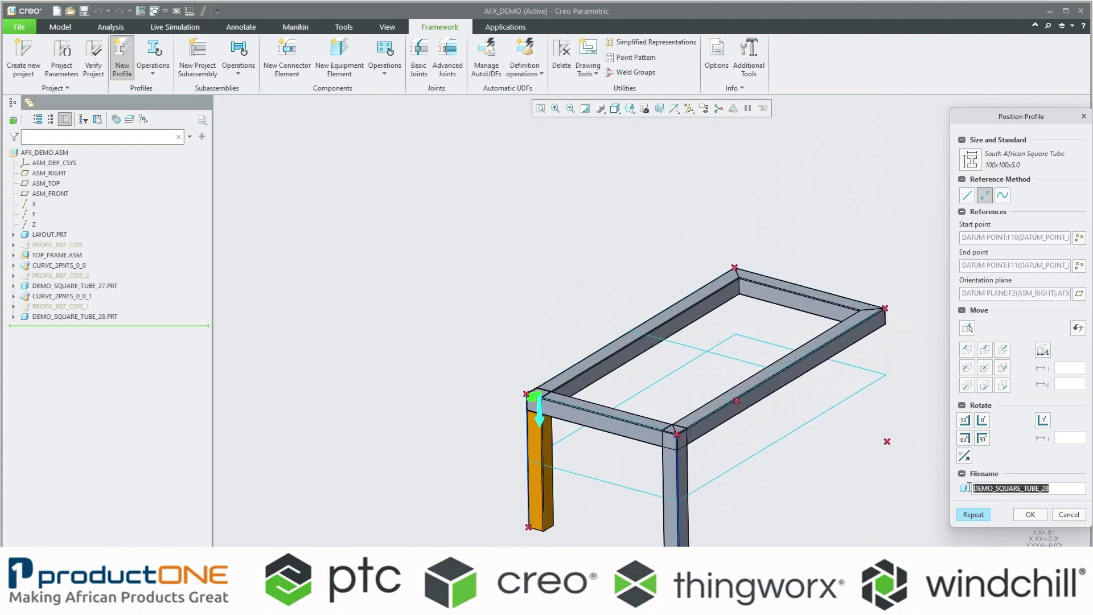
{"action": "left_click_drag", "start_coordinate": [1052, 490], "coordinate": [971, 487]}
{"action": "left_click", "coordinate": [1056, 487]}
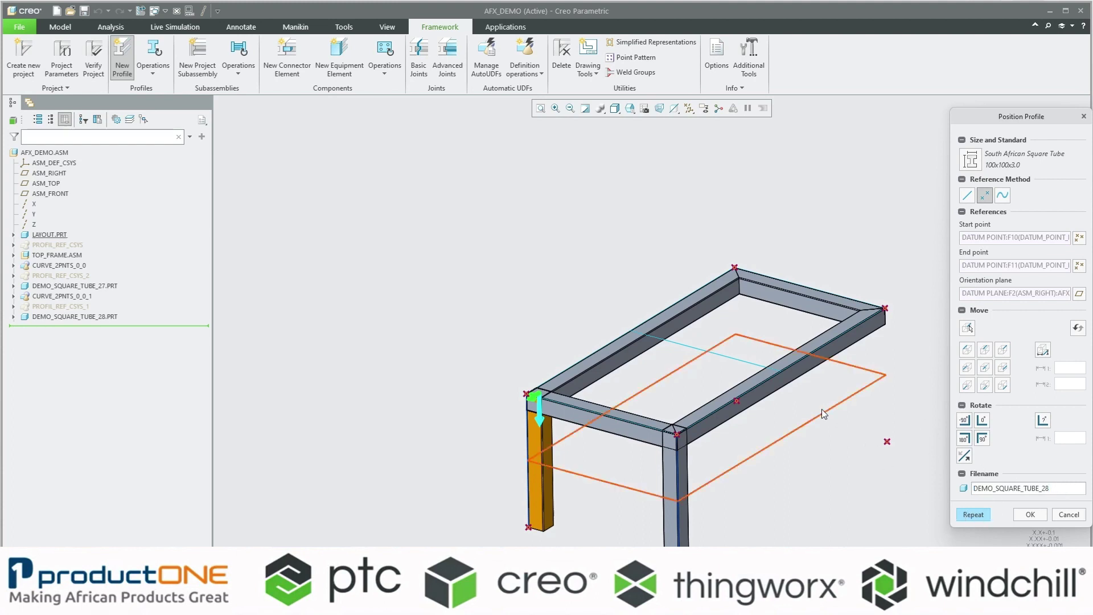
{"action": "scroll", "coordinate": [816, 454], "scroll_direction": "up", "scroll_amount": 2}
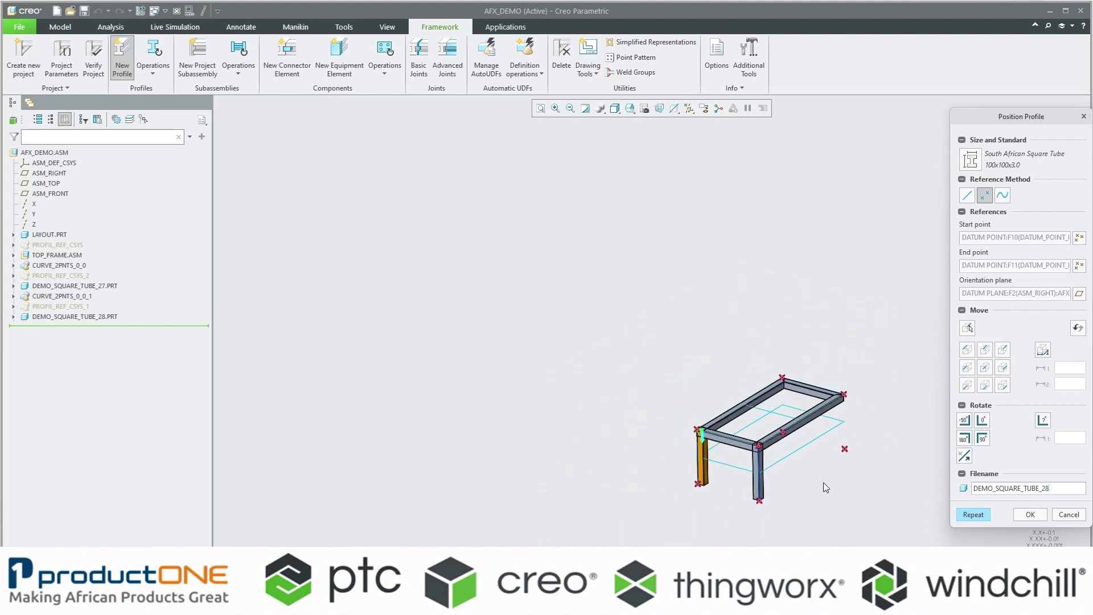
Step: Accept the front-left leg, then place the far-corner leg between two datum points
{"action": "middle_click", "coordinate": [876, 397]}
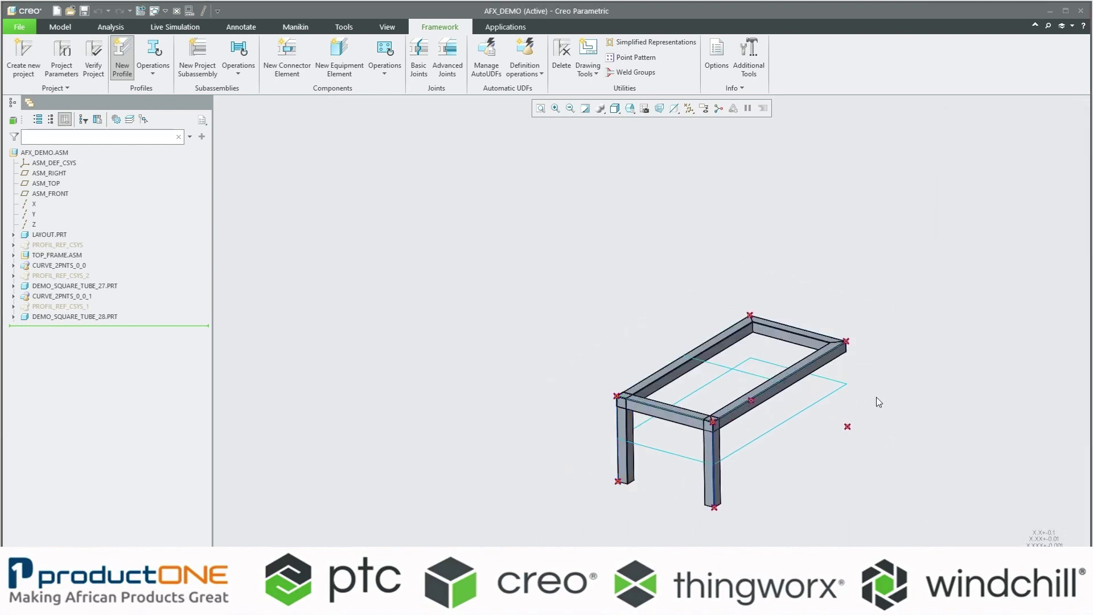
{"action": "scroll", "coordinate": [865, 391], "scroll_direction": "down", "scroll_amount": 2}
{"action": "scroll", "coordinate": [865, 390], "scroll_direction": "down", "scroll_amount": 2}
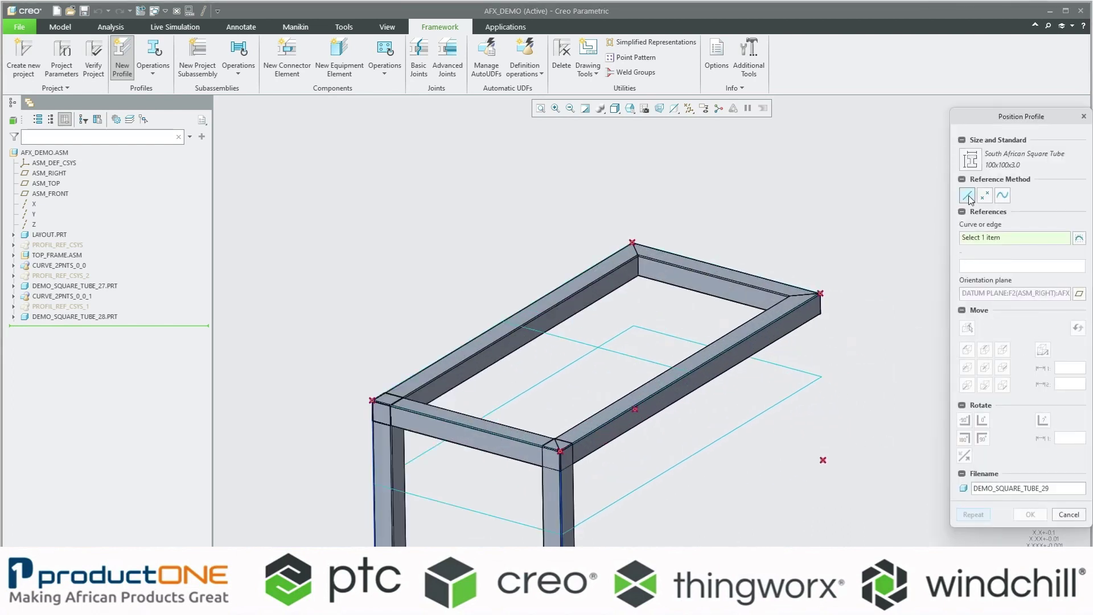
{"action": "left_click", "coordinate": [983, 194]}
{"action": "left_click", "coordinate": [633, 243]}
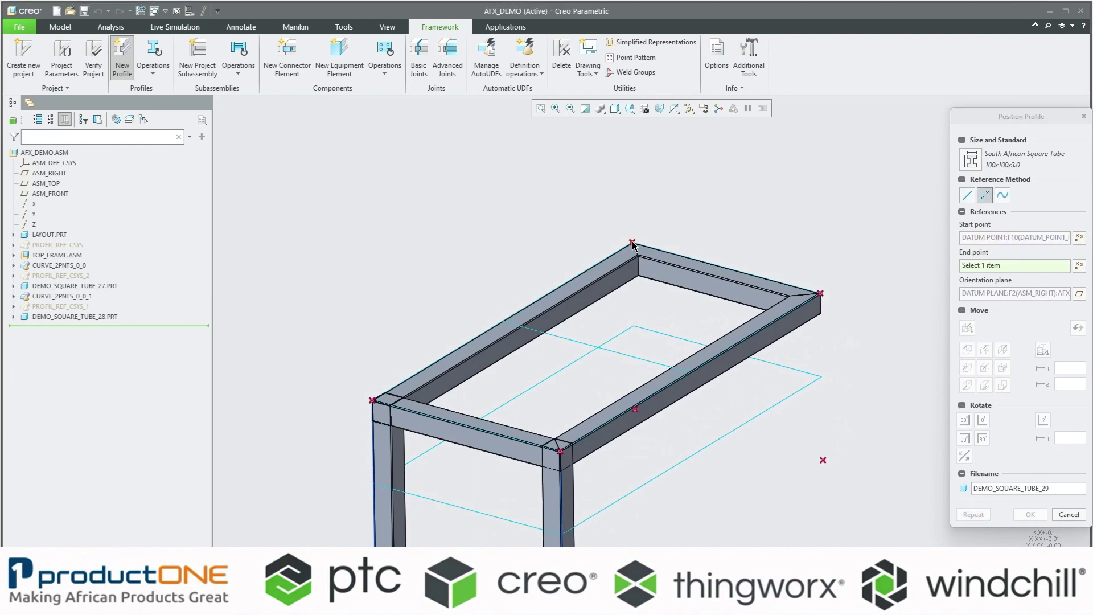
{"action": "left_click", "coordinate": [634, 410]}
{"action": "middle_click", "coordinate": [972, 357]}
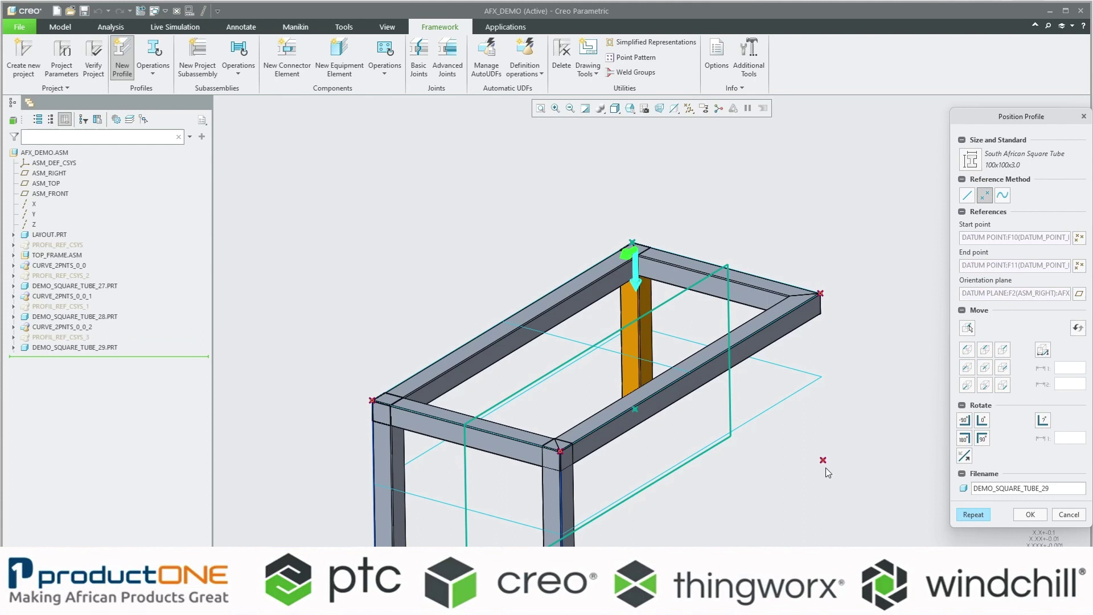
{"action": "left_click", "coordinate": [973, 513]}
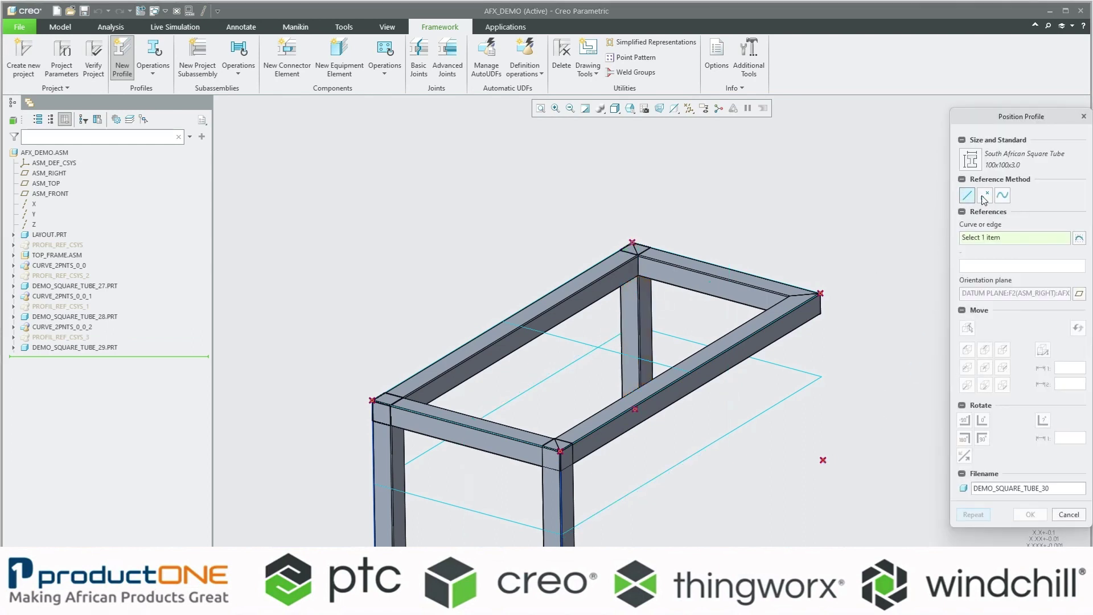
Step: Place the right rear leg between two points, shifted inward, and close New Profile
{"action": "left_click", "coordinate": [985, 195]}
{"action": "left_click", "coordinate": [818, 294]}
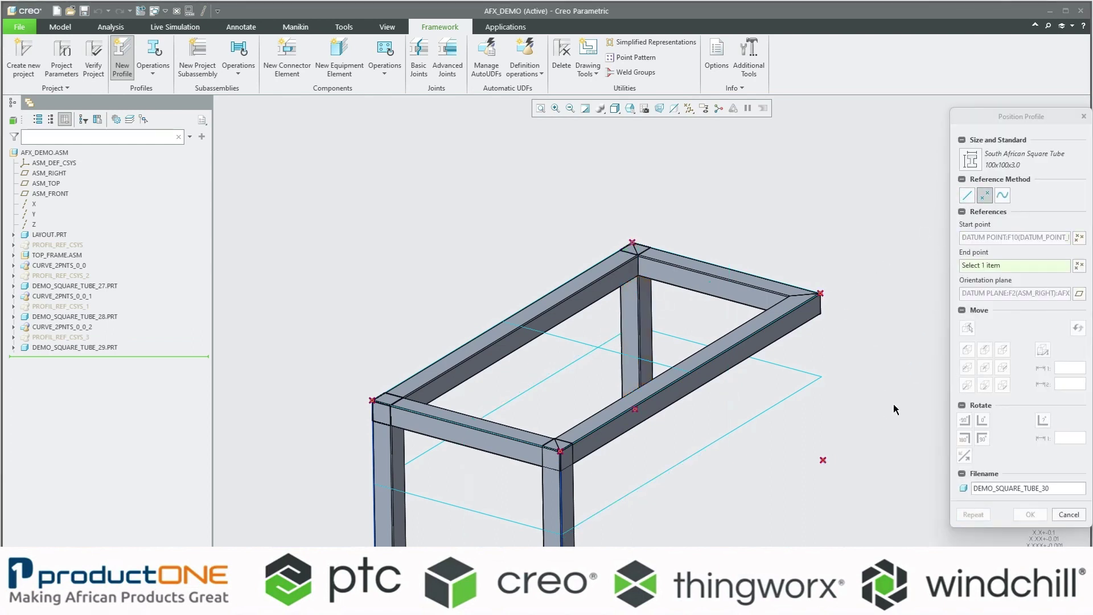
{"action": "left_click", "coordinate": [822, 459]}
{"action": "left_click", "coordinate": [1003, 350]}
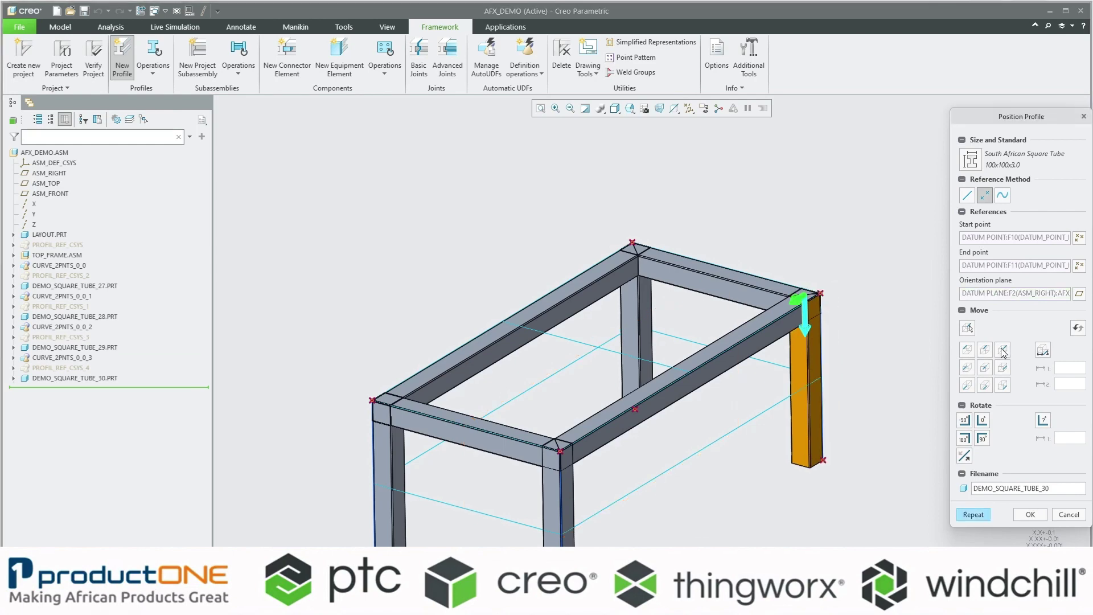
{"action": "left_click", "coordinate": [1030, 516]}
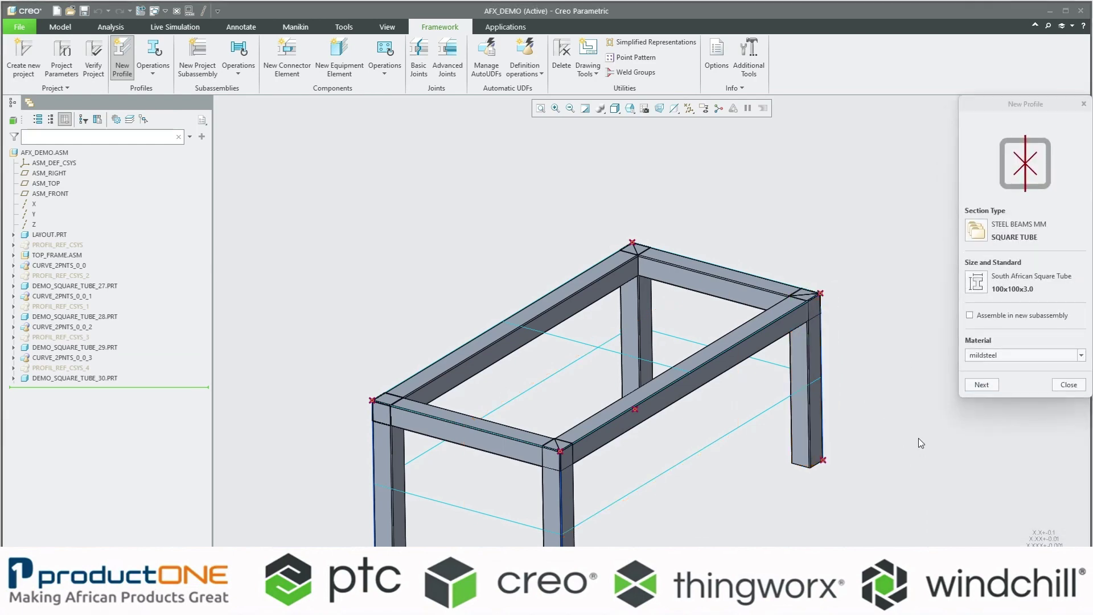
{"action": "left_click", "coordinate": [1064, 391]}
{"action": "scroll", "coordinate": [811, 484], "scroll_direction": "down", "scroll_amount": 3}
{"action": "scroll", "coordinate": [810, 485], "scroll_direction": "up", "scroll_amount": 4}
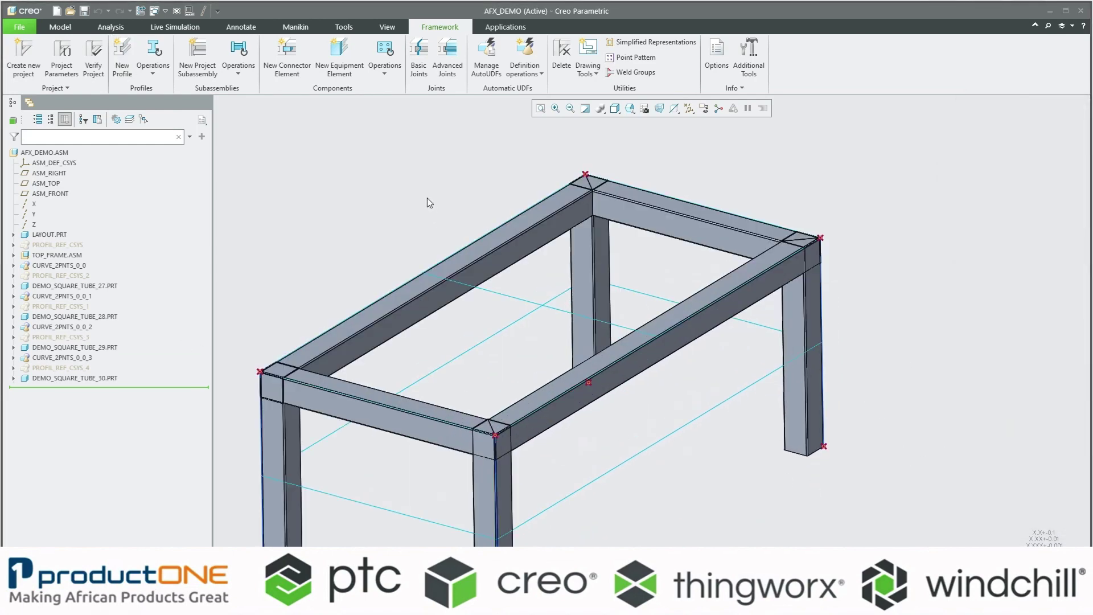
Step: Delete the right rear leg with Framework Delete
{"action": "left_click", "coordinate": [81, 378]}
{"action": "left_click", "coordinate": [255, 220]}
{"action": "left_click", "coordinate": [564, 62]}
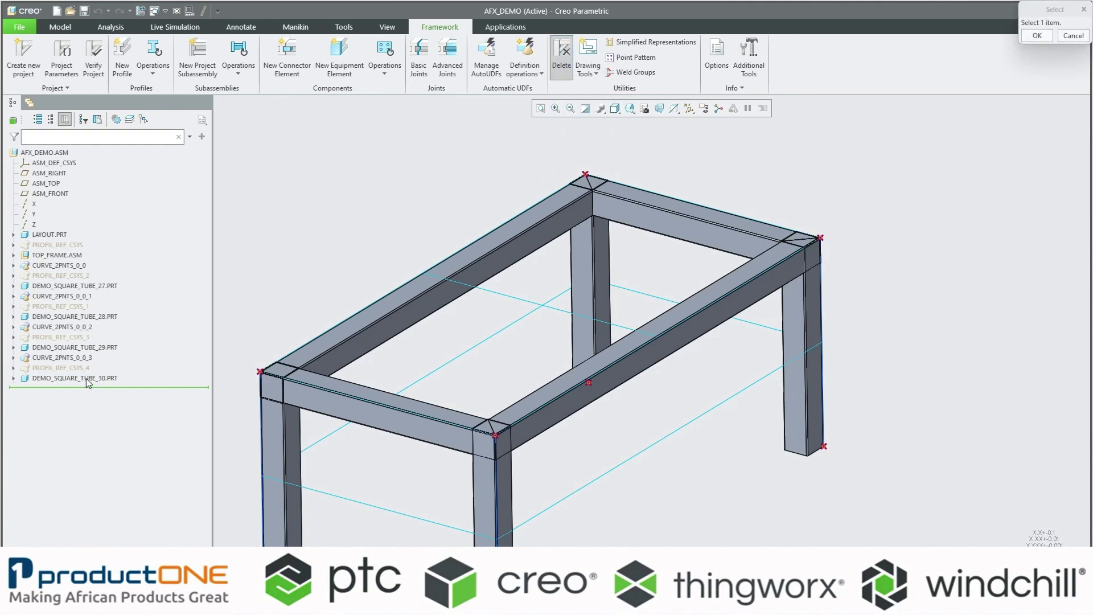
{"action": "left_click", "coordinate": [793, 329]}
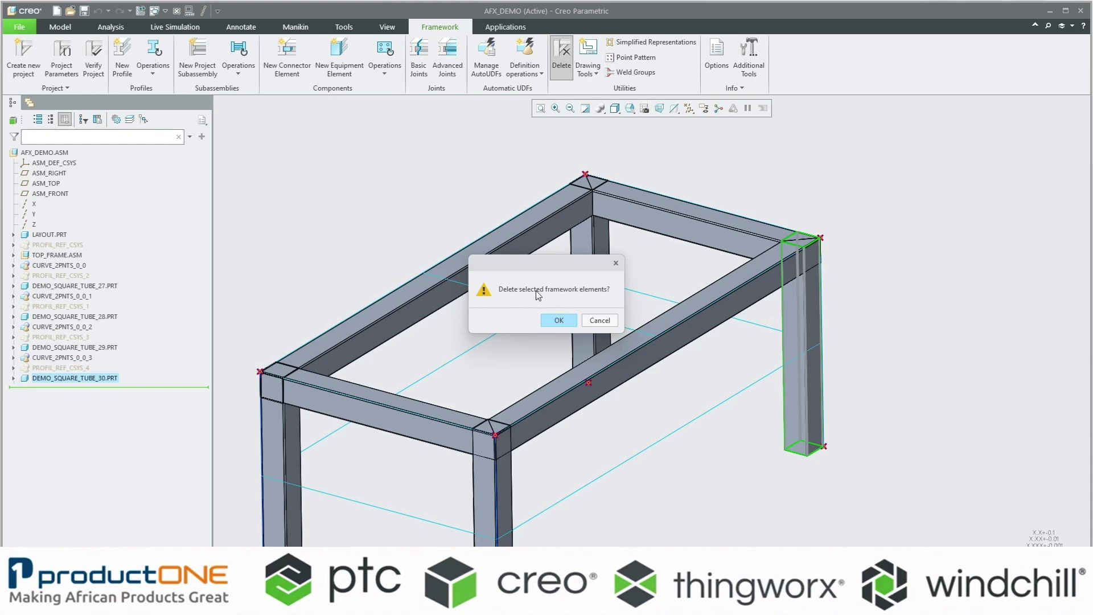
{"action": "left_click", "coordinate": [556, 320]}
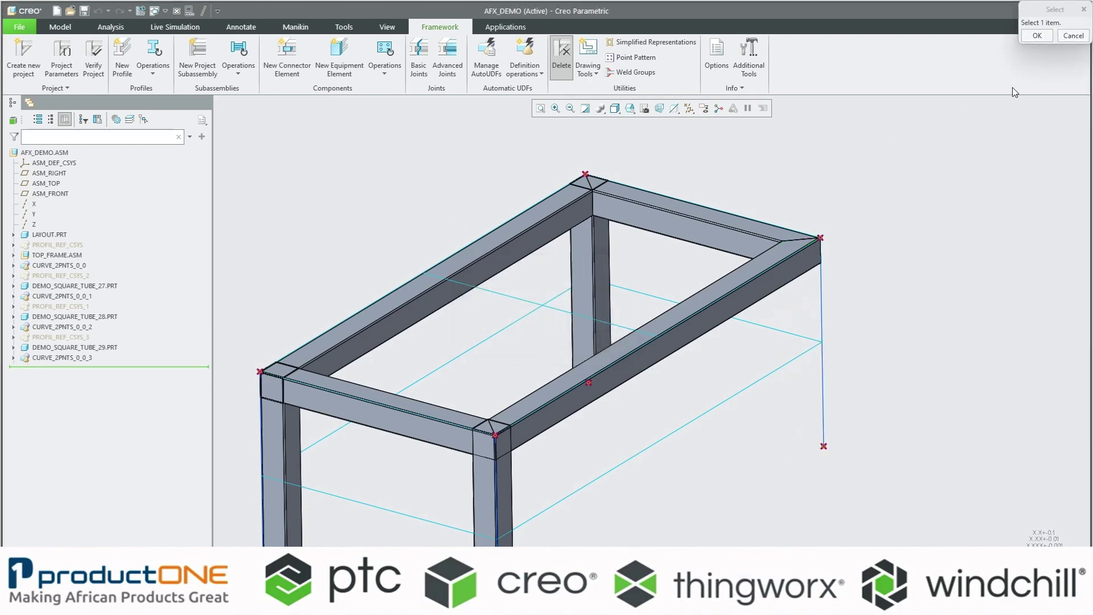
Step: Delete the leftover guide curve CURVE_2PNTS_0_0_3
{"action": "left_click", "coordinate": [1038, 37]}
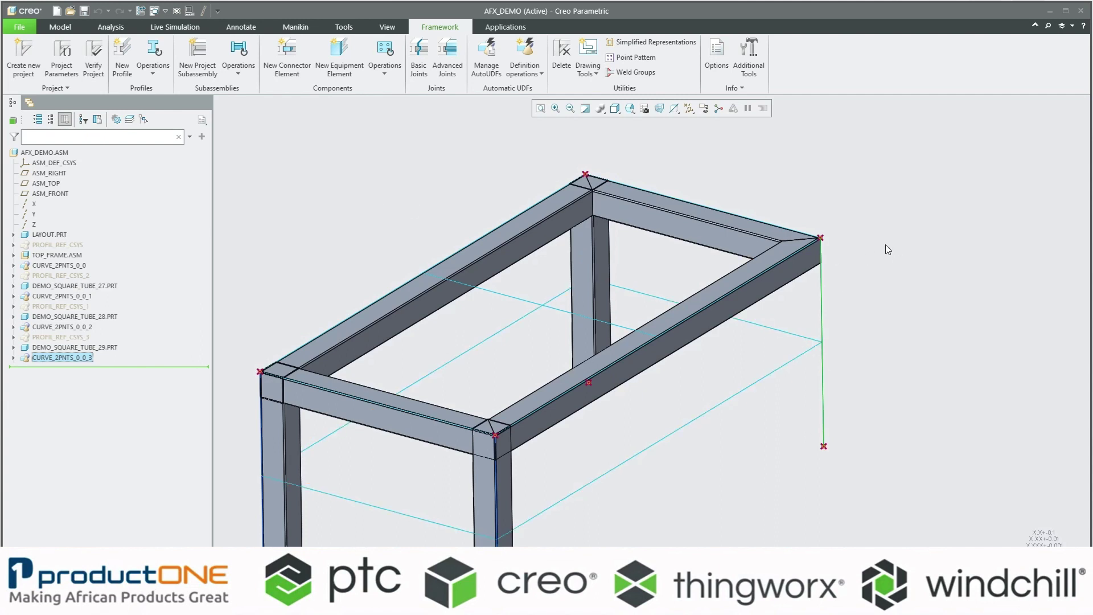
{"action": "key", "text": "Delete"}
{"action": "left_click", "coordinate": [585, 323]}
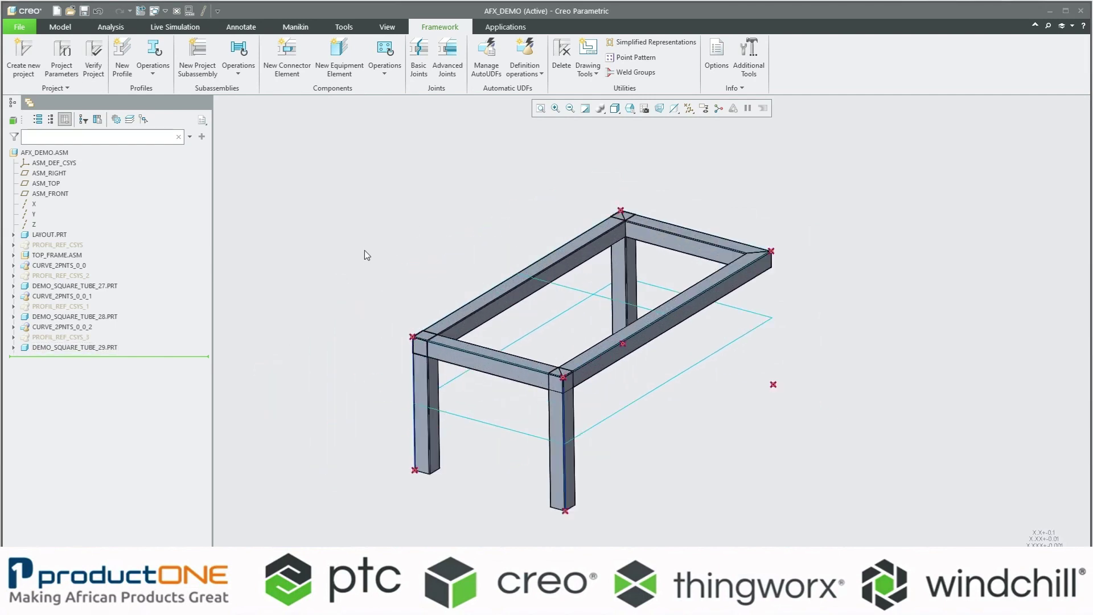
{"action": "scroll", "coordinate": [594, 260], "scroll_direction": "up", "scroll_amount": 1}
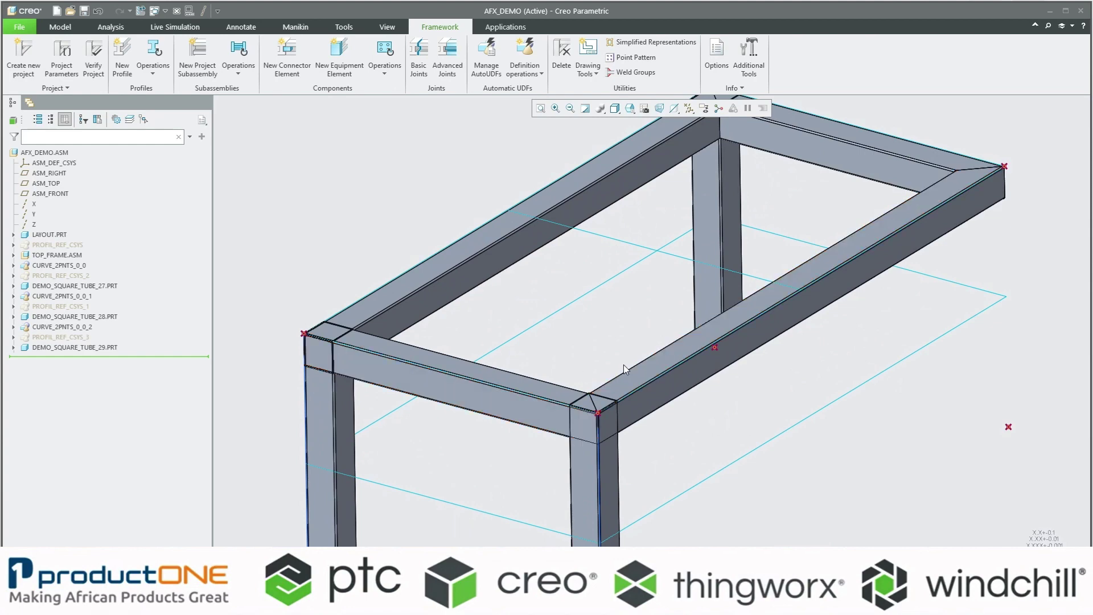
Step: Mirror DEMO_SQUARE_TUBE_27 across the ASM_FRONT datum plane, with plane display turned on
{"action": "key", "text": "ctrl+d"}
{"action": "left_click", "coordinate": [58, 26]}
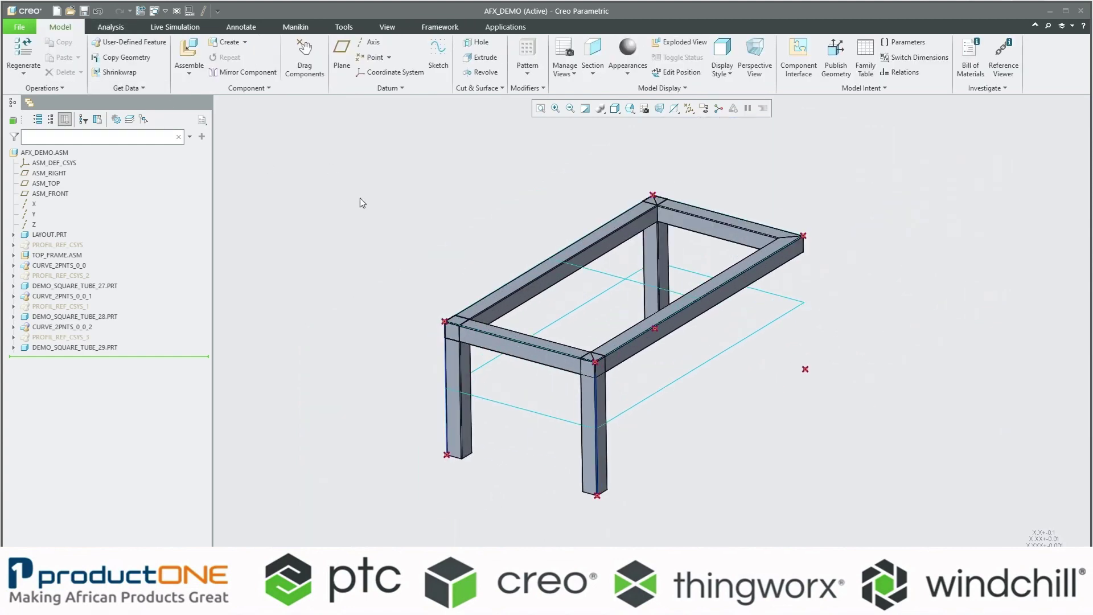
{"action": "left_click", "coordinate": [245, 73]}
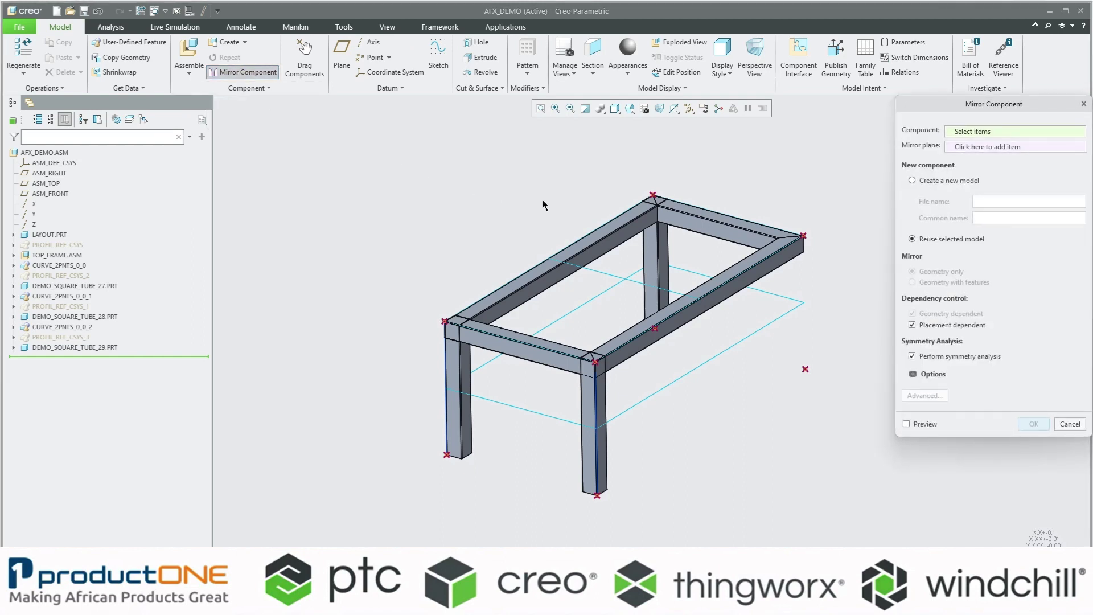
{"action": "left_click", "coordinate": [693, 112]}
{"action": "left_click", "coordinate": [690, 172]}
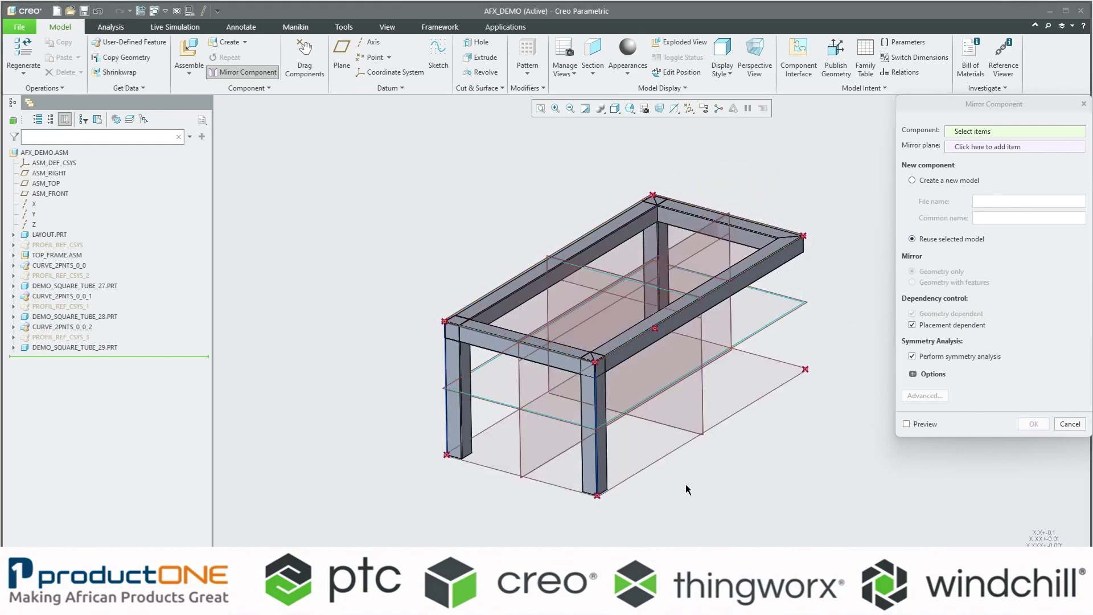
{"action": "scroll", "coordinate": [681, 484], "scroll_direction": "up", "scroll_amount": 3}
{"action": "scroll", "coordinate": [679, 484], "scroll_direction": "down", "scroll_amount": 2}
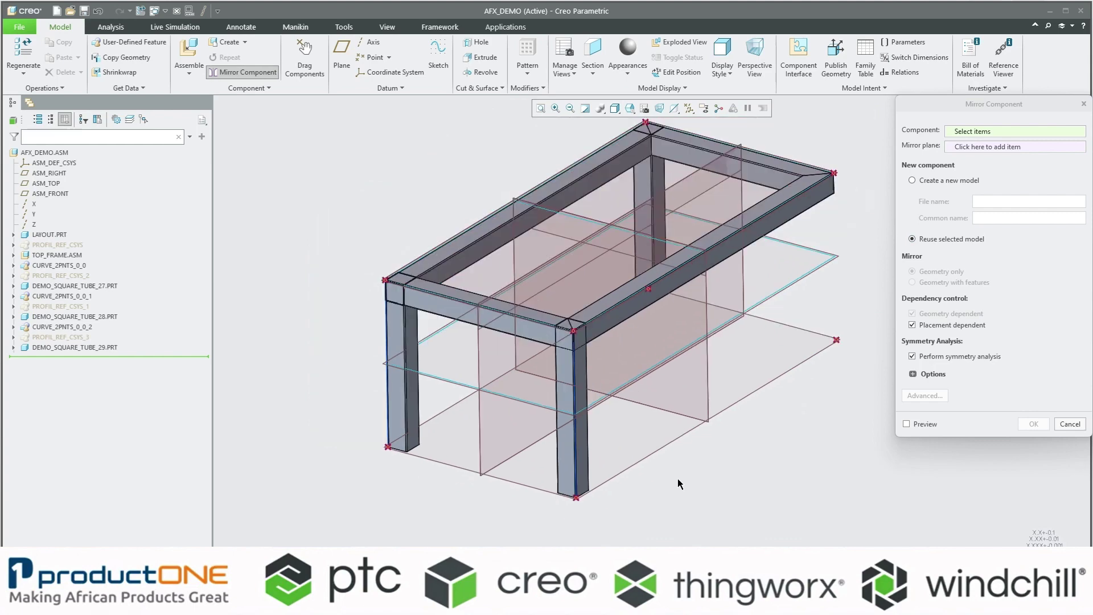
{"action": "left_click", "coordinate": [566, 454]}
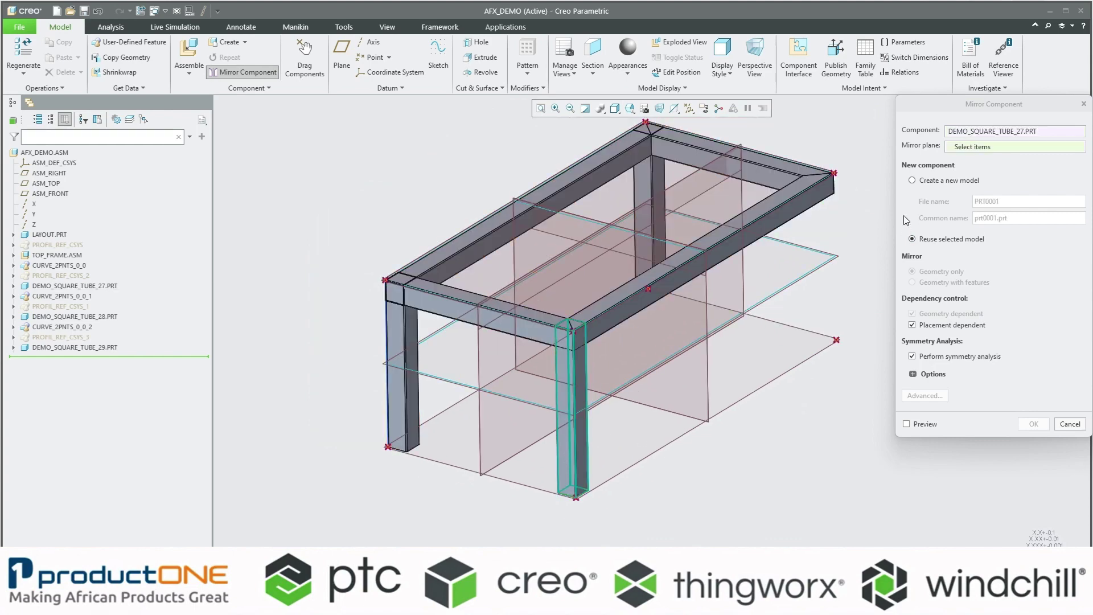
{"action": "left_click", "coordinate": [707, 359]}
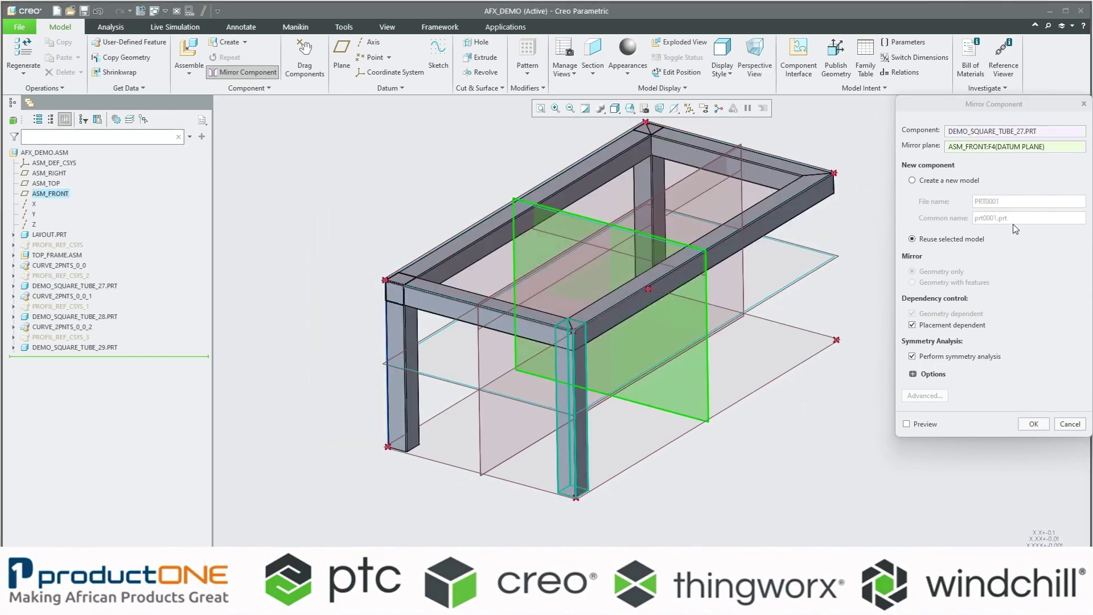
{"action": "left_click", "coordinate": [1033, 424]}
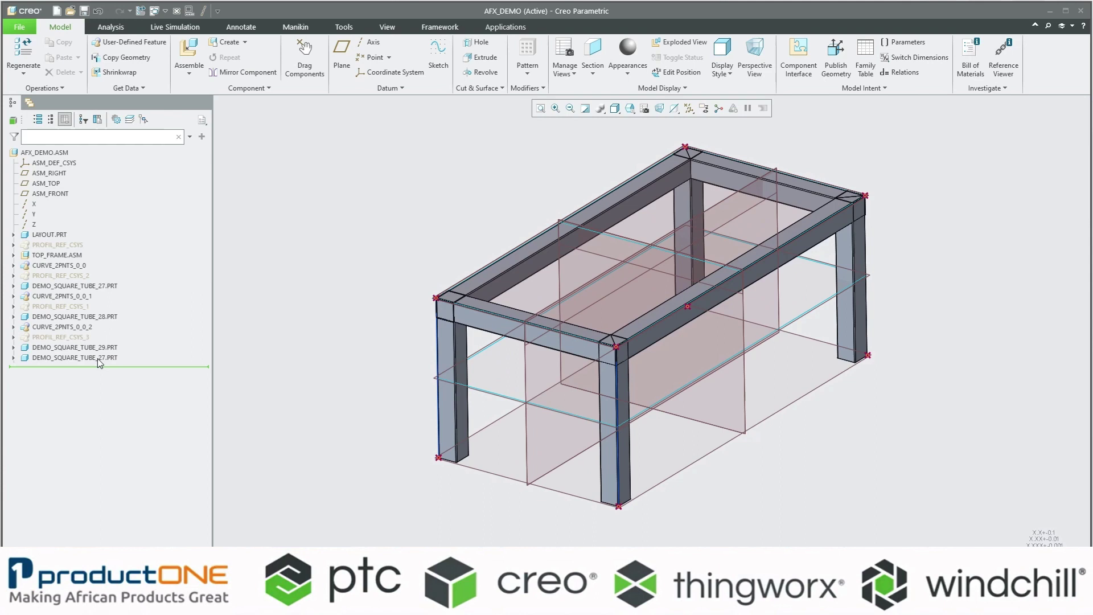
{"action": "left_click", "coordinate": [104, 290]}
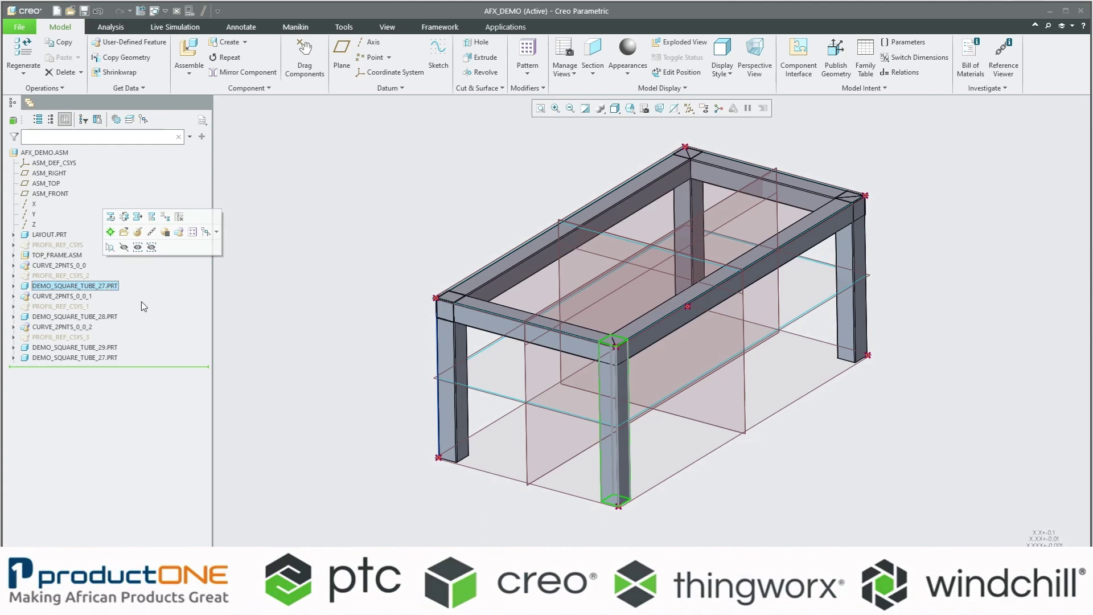
{"action": "left_click", "coordinate": [76, 357]}
{"action": "left_click", "coordinate": [881, 271]}
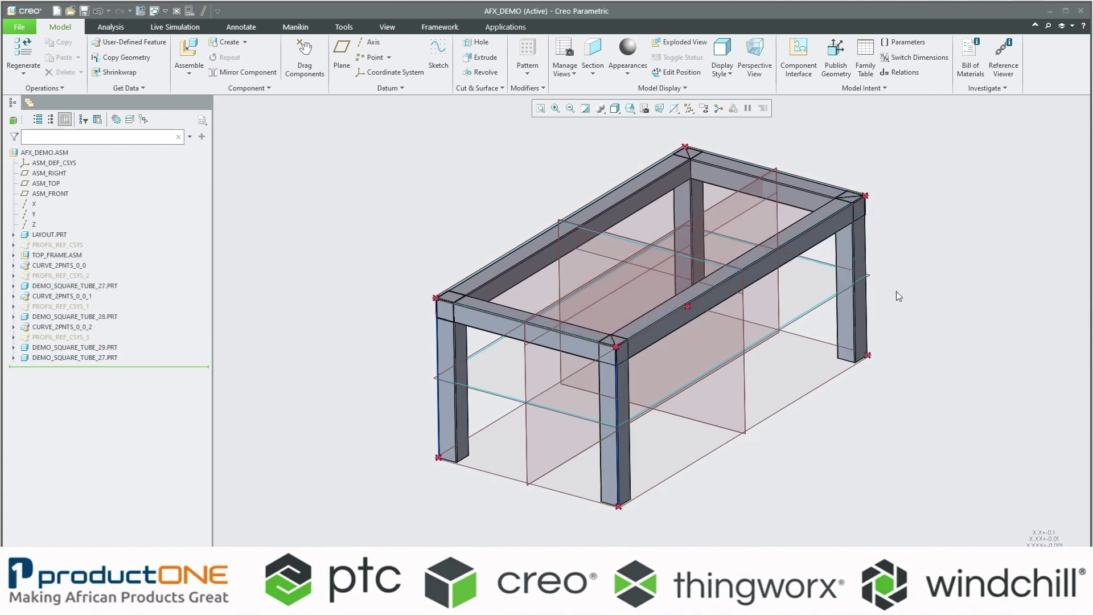
{"action": "scroll", "coordinate": [748, 315], "scroll_direction": "down", "scroll_amount": 2}
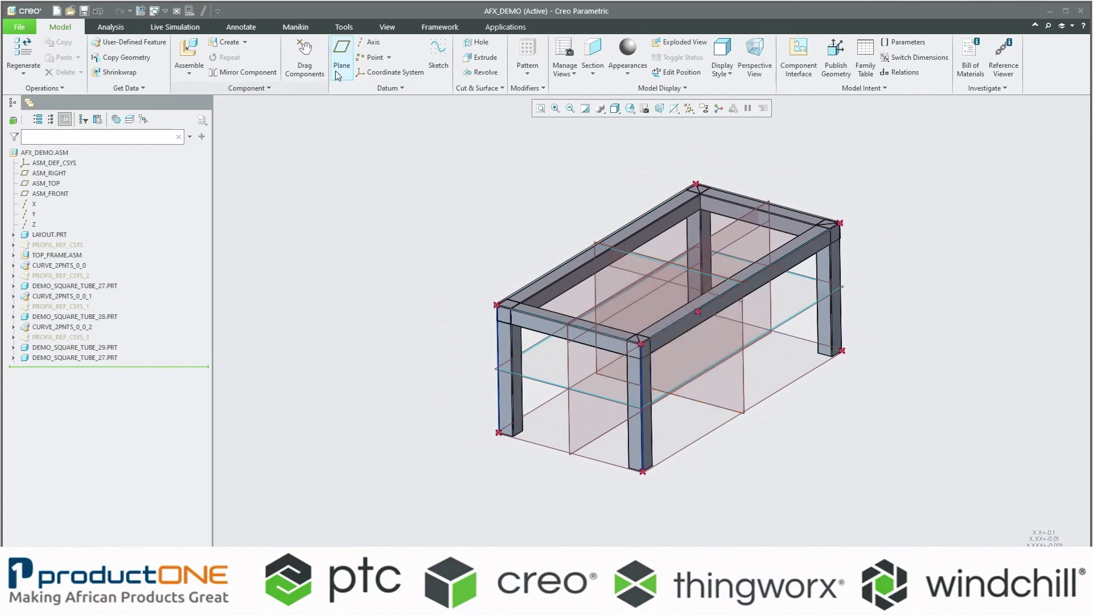
{"action": "left_click", "coordinate": [440, 27]}
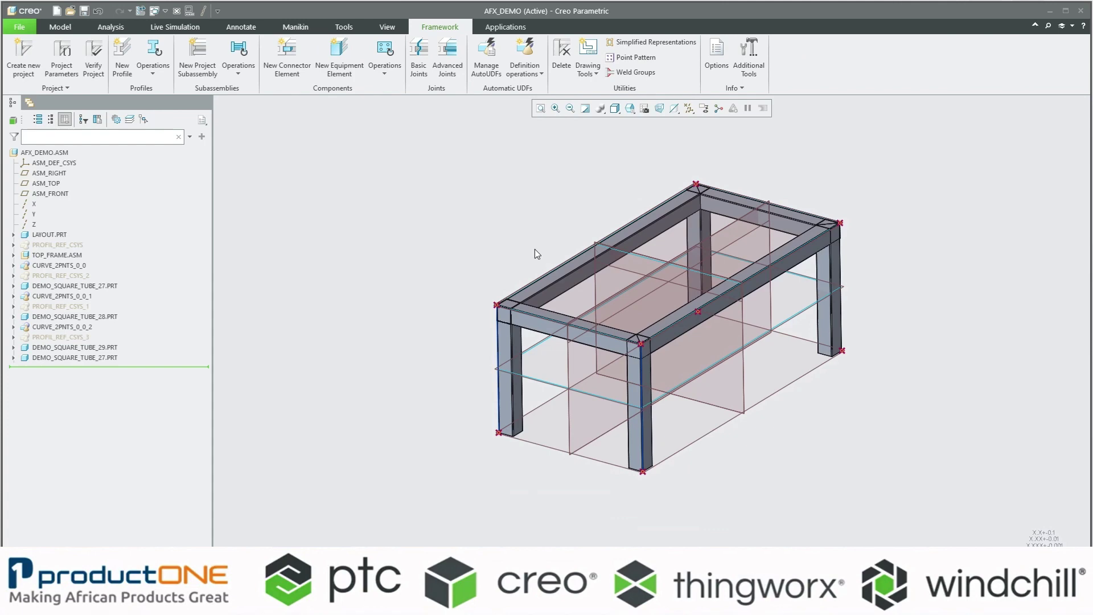
{"action": "scroll", "coordinate": [535, 253], "scroll_direction": "up", "scroll_amount": 1}
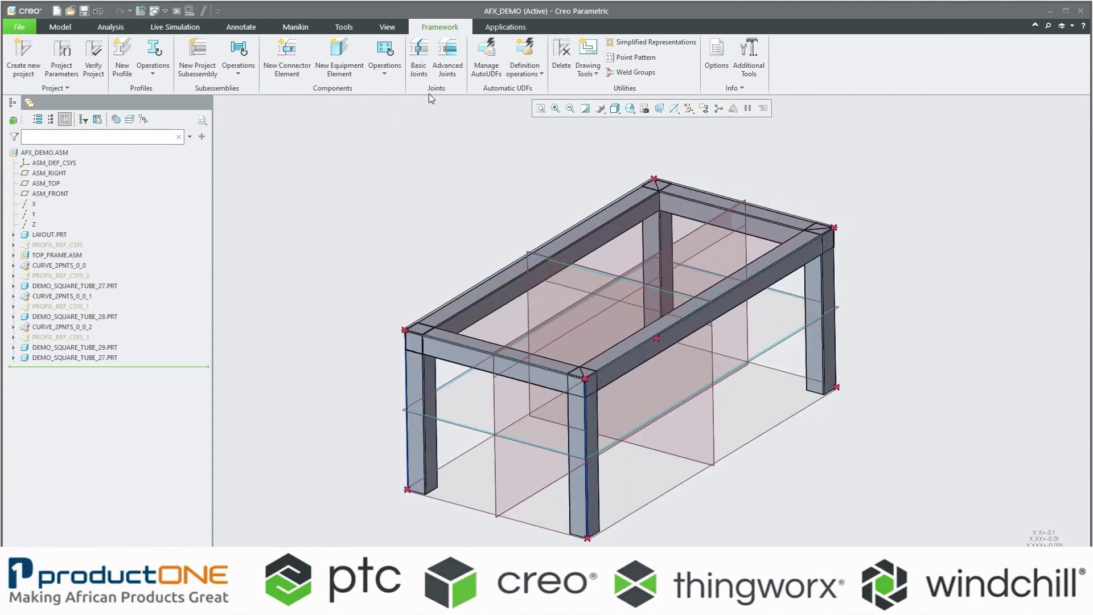
Step: Define a T-joint: front top beam as adjoining profile, front corner leg unchanged, no overwrite
{"action": "left_click", "coordinate": [419, 58]}
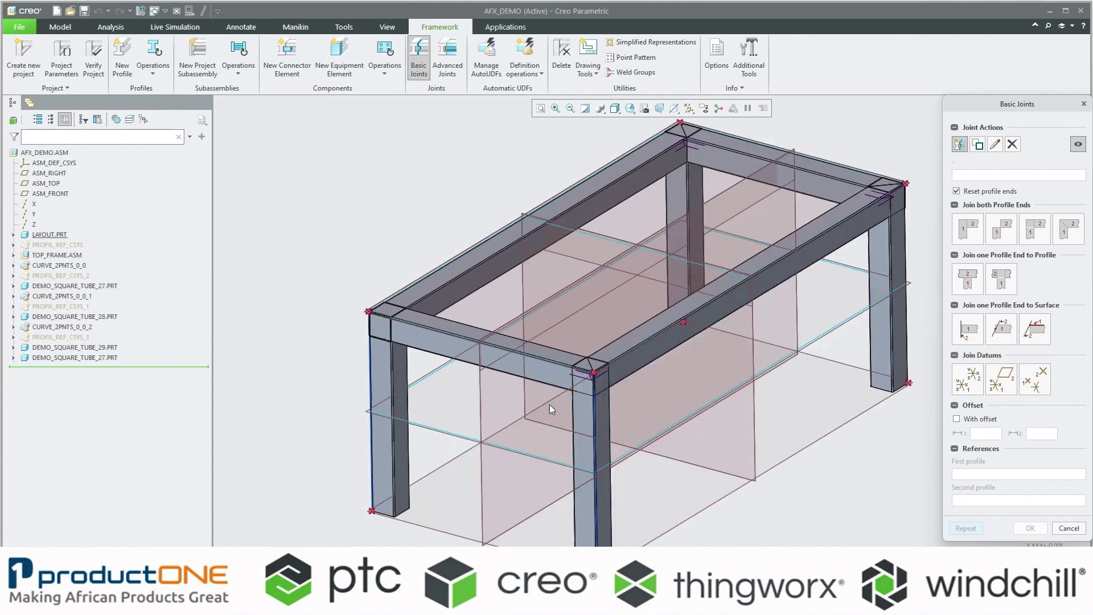
{"action": "scroll", "coordinate": [549, 404], "scroll_direction": "up", "scroll_amount": 2}
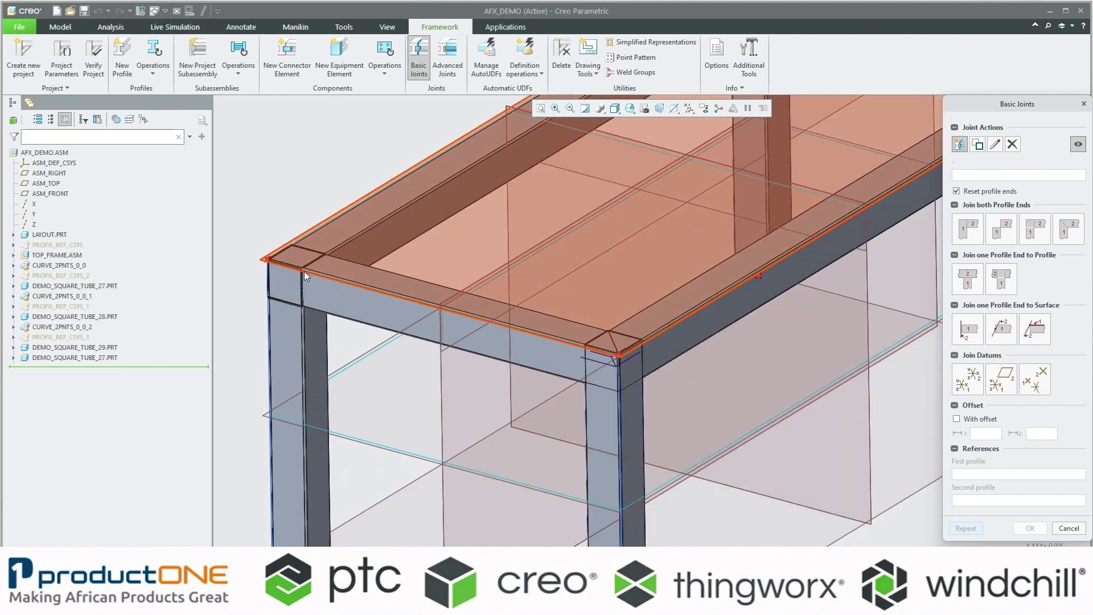
{"action": "scroll", "coordinate": [691, 326], "scroll_direction": "down", "scroll_amount": 2}
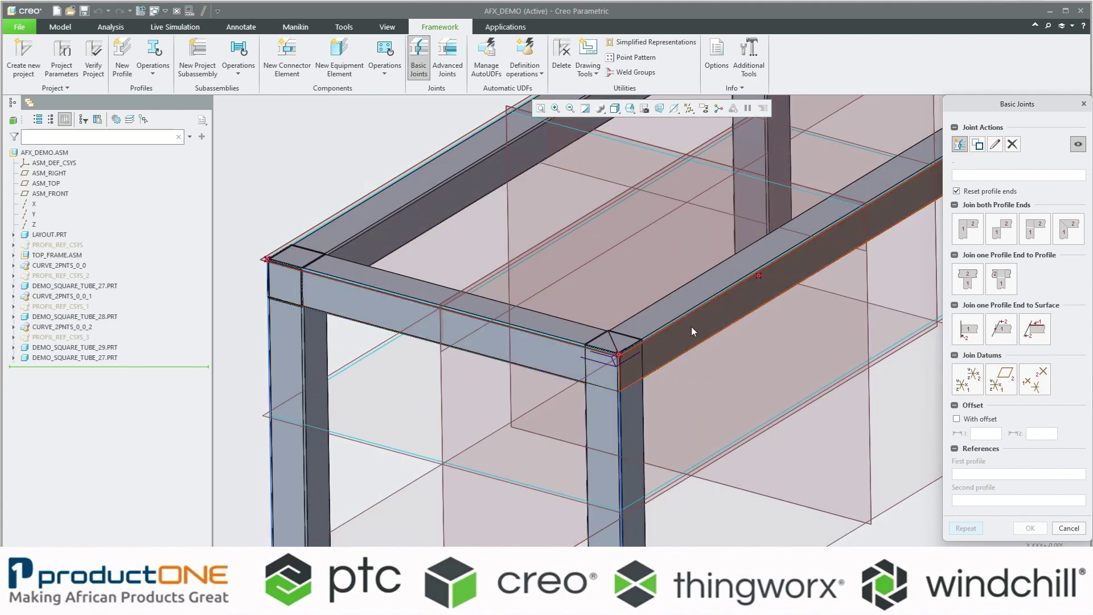
{"action": "scroll", "coordinate": [684, 338], "scroll_direction": "down", "scroll_amount": 2}
{"action": "scroll", "coordinate": [683, 338], "scroll_direction": "up", "scroll_amount": 1}
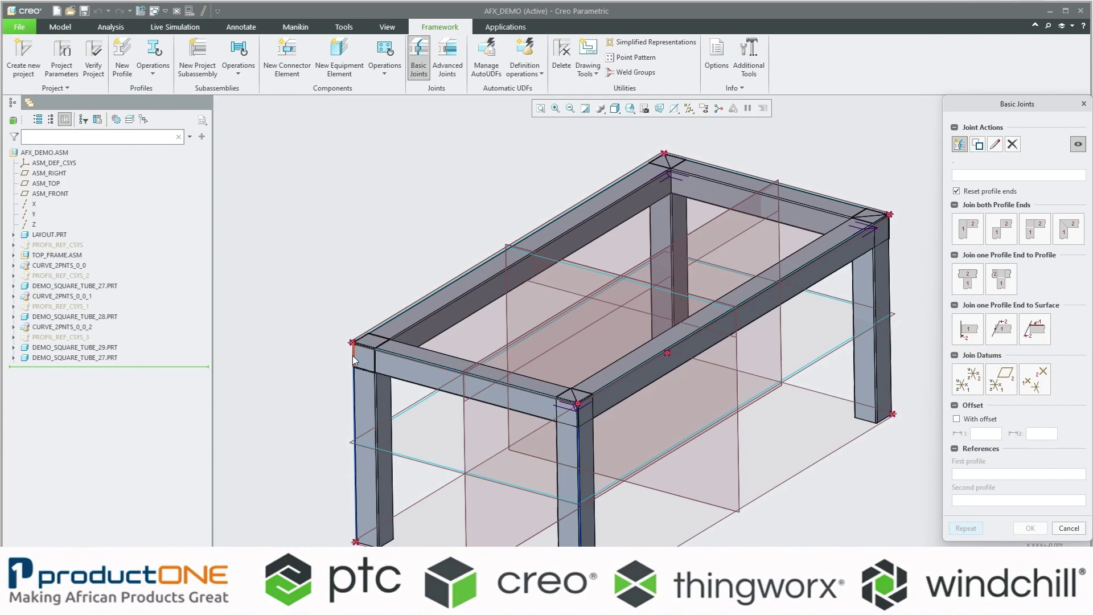
{"action": "left_click", "coordinate": [967, 278]}
{"action": "scroll", "coordinate": [720, 397], "scroll_direction": "down", "scroll_amount": 2}
{"action": "scroll", "coordinate": [720, 397], "scroll_direction": "up", "scroll_amount": 5}
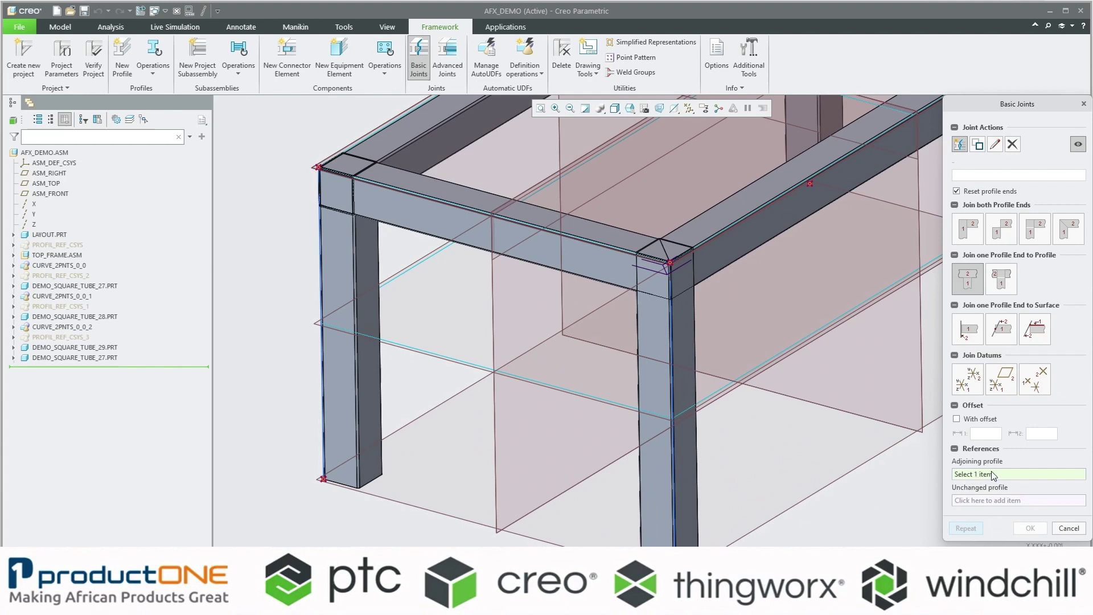
{"action": "left_click", "coordinate": [975, 501]}
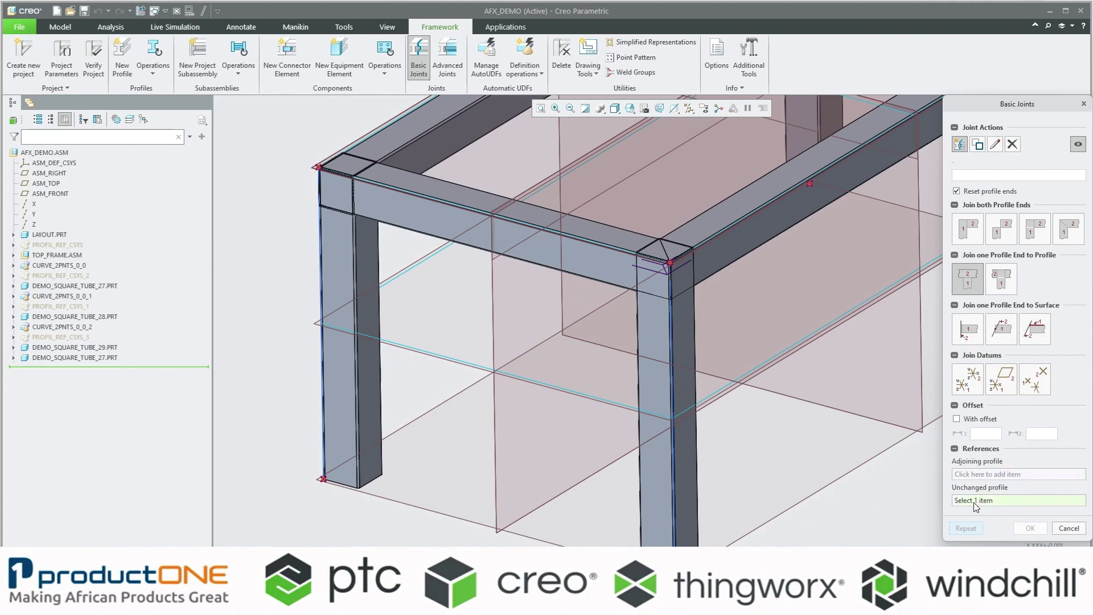
{"action": "left_click", "coordinate": [977, 475]}
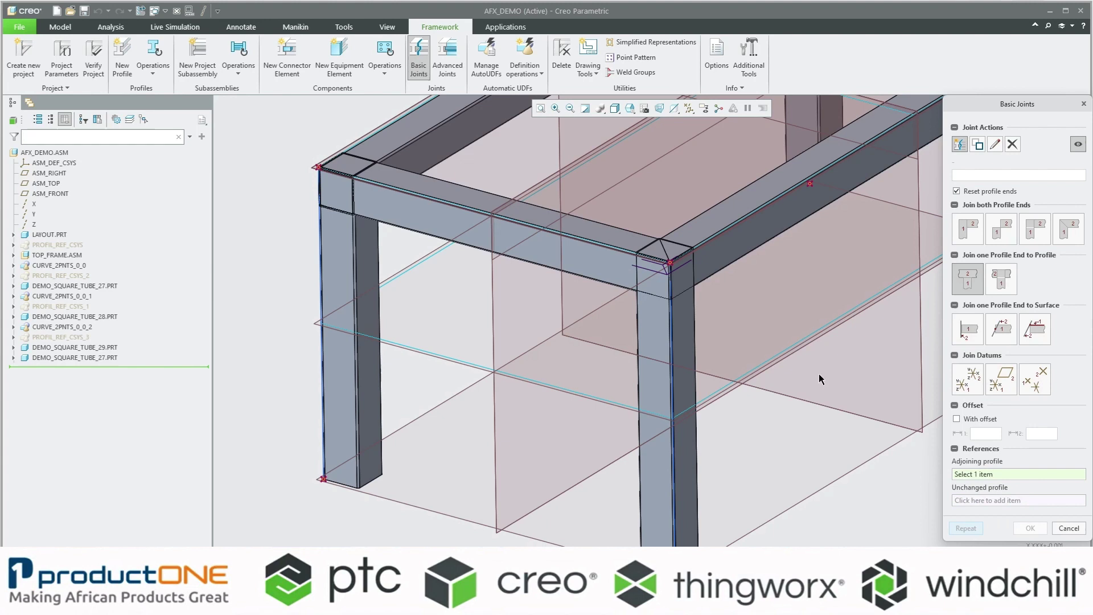
{"action": "left_click", "coordinate": [607, 263]}
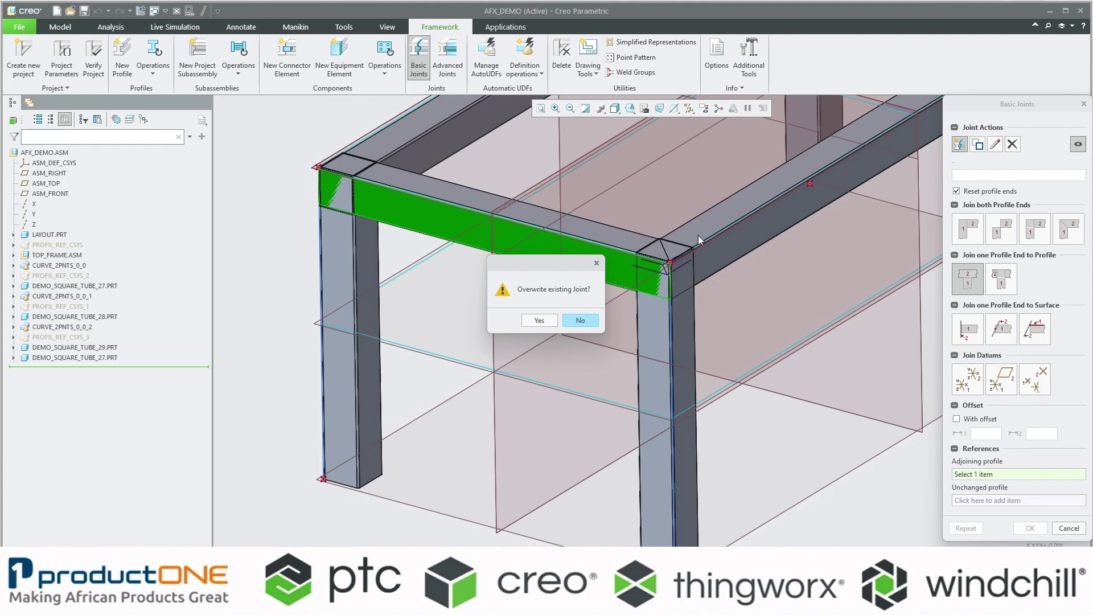
{"action": "left_click", "coordinate": [584, 323]}
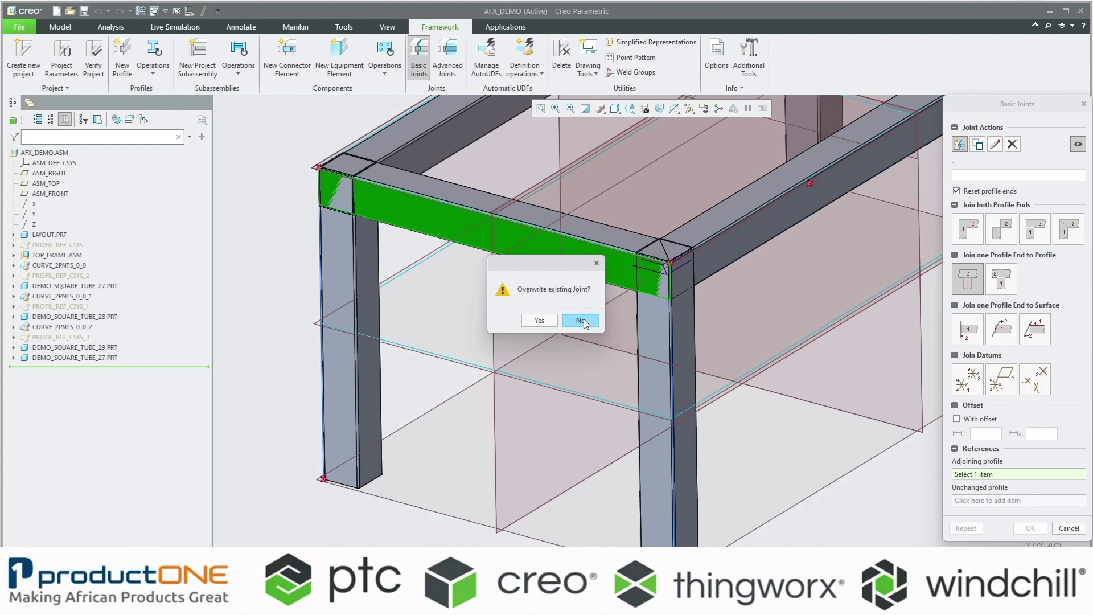
{"action": "left_click", "coordinate": [657, 374]}
{"action": "left_click", "coordinate": [604, 257]}
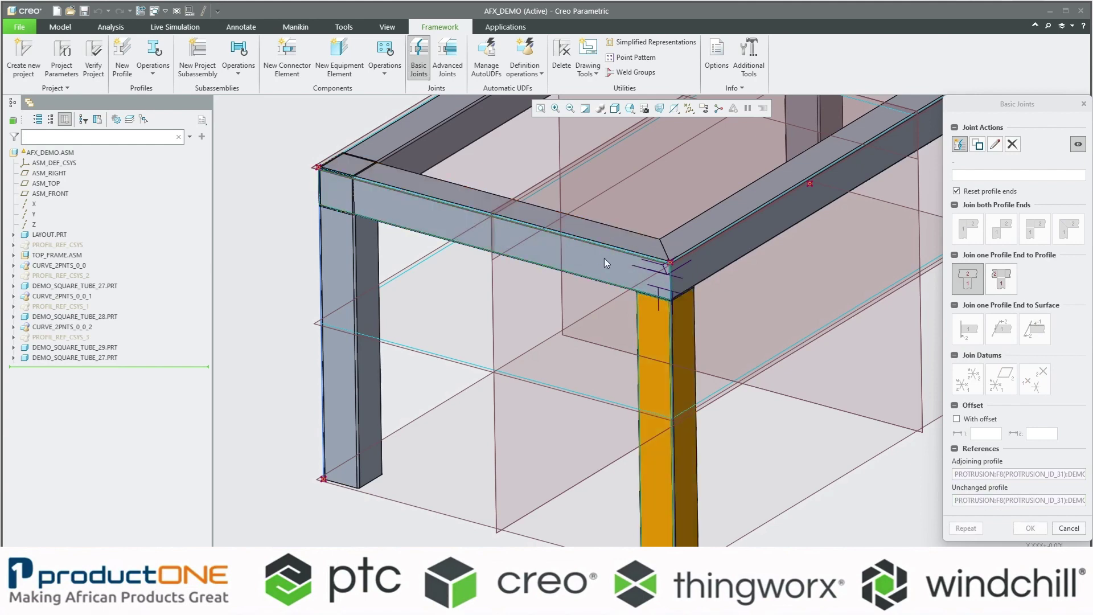
{"action": "middle_click_drag", "start_coordinate": [672, 301], "coordinate": [682, 282]}
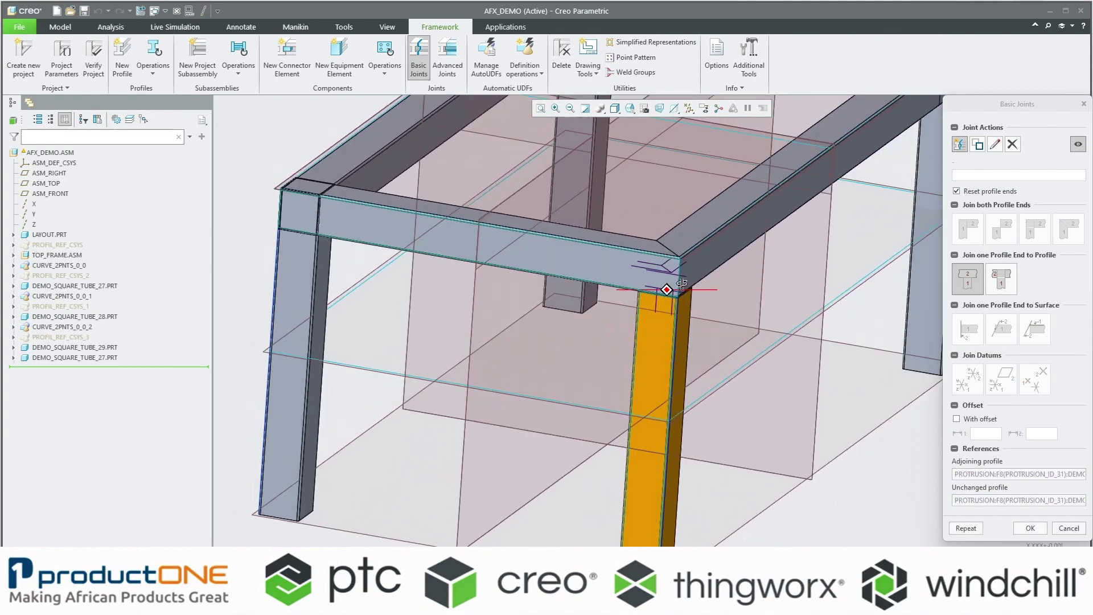
{"action": "scroll", "coordinate": [642, 287], "scroll_direction": "up", "scroll_amount": 2}
{"action": "scroll", "coordinate": [647, 285], "scroll_direction": "up", "scroll_amount": 2}
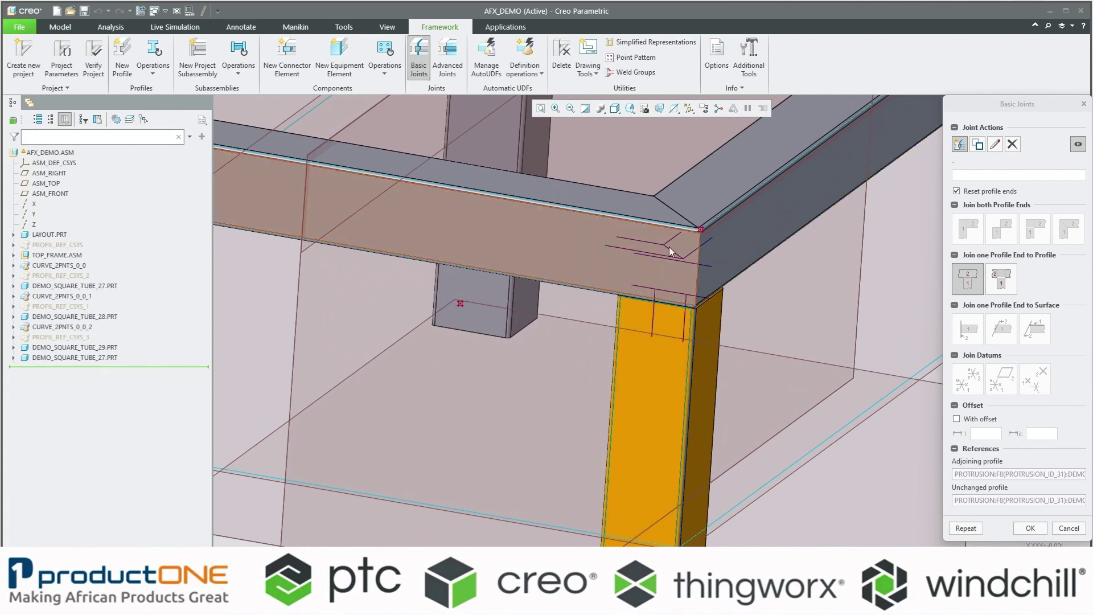
{"action": "scroll", "coordinate": [660, 242], "scroll_direction": "down", "scroll_amount": 2}
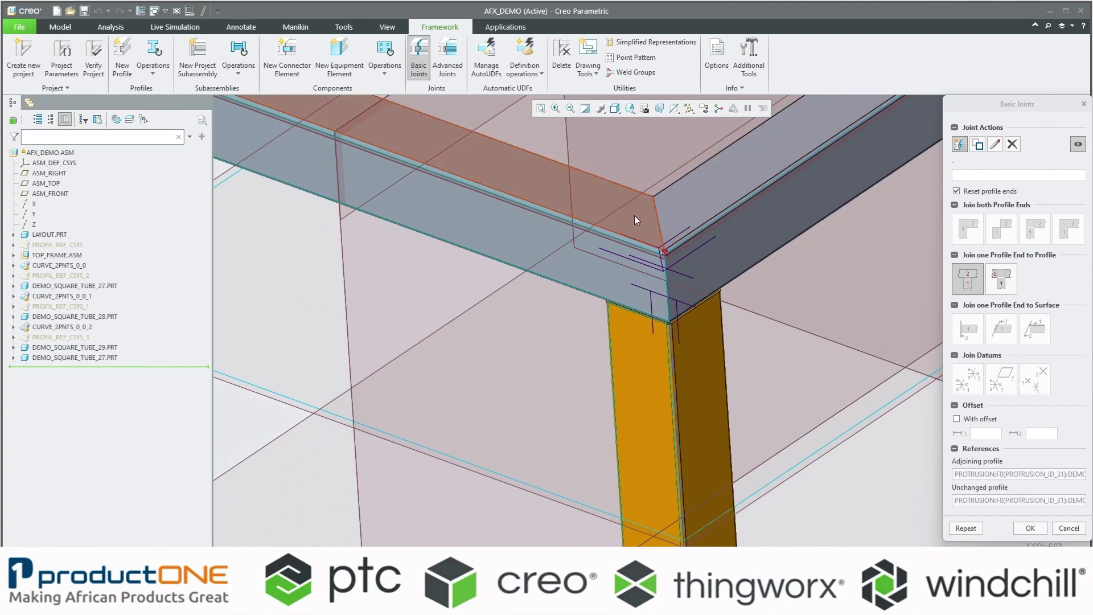
{"action": "scroll", "coordinate": [638, 215], "scroll_direction": "down", "scroll_amount": 2}
{"action": "scroll", "coordinate": [645, 275], "scroll_direction": "down", "scroll_amount": 1}
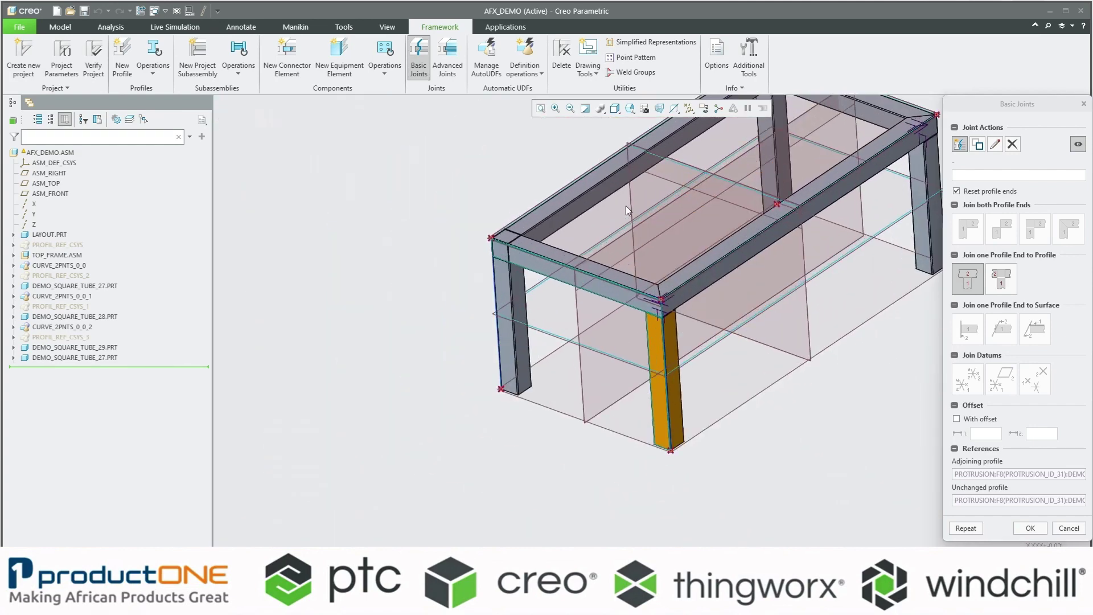
Step: Apply the T-joint, then join the right leg's end to the top beam
{"action": "left_click", "coordinate": [965, 529]}
{"action": "scroll", "coordinate": [861, 351], "scroll_direction": "down", "scroll_amount": 3}
{"action": "scroll", "coordinate": [691, 436], "scroll_direction": "up", "scroll_amount": 3}
{"action": "scroll", "coordinate": [662, 394], "scroll_direction": "up", "scroll_amount": 2}
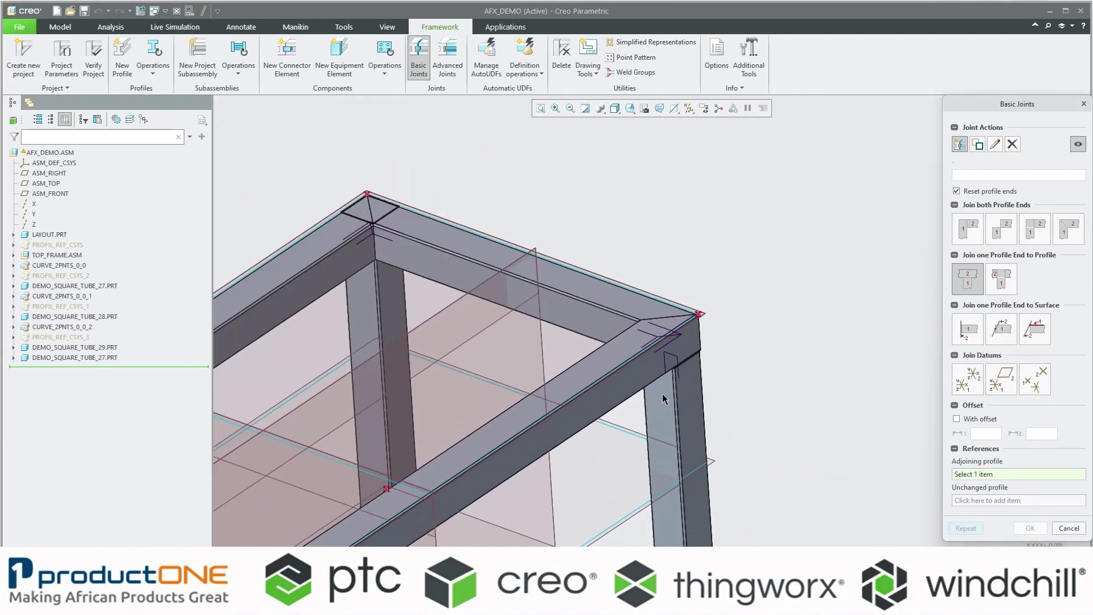
{"action": "mouse_move", "coordinate": [661, 394]}
{"action": "middle_mouse_down"}
{"action": "mouse_move", "coordinate": [615, 383]}
{"action": "mouse_move", "coordinate": [649, 358]}
{"action": "middle_mouse_up"}
{"action": "scroll", "coordinate": [649, 359], "scroll_direction": "down", "scroll_amount": 3}
{"action": "scroll", "coordinate": [808, 363], "scroll_direction": "down", "scroll_amount": 2}
{"action": "scroll", "coordinate": [708, 309], "scroll_direction": "up", "scroll_amount": 4}
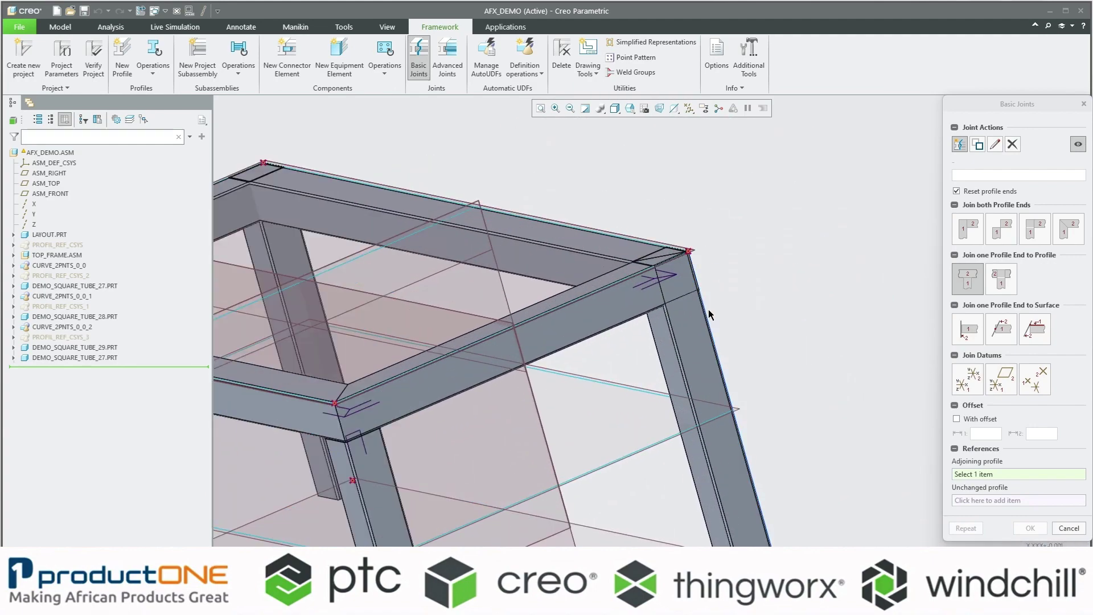
{"action": "middle_click_drag", "start_coordinate": [708, 309], "coordinate": [718, 305]}
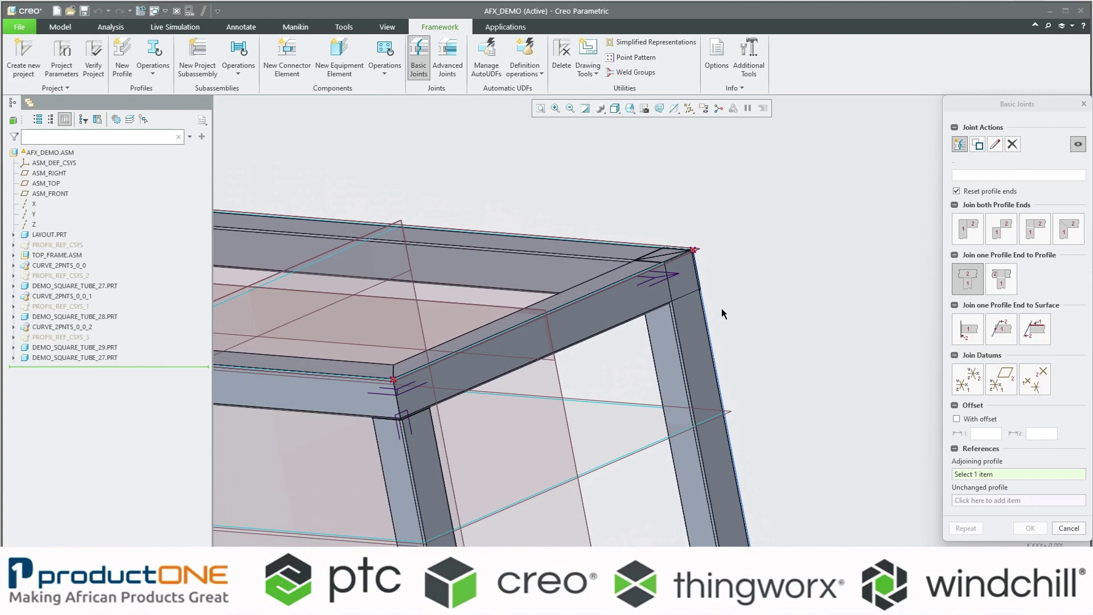
{"action": "left_click", "coordinate": [700, 333]}
{"action": "left_click", "coordinate": [623, 297]}
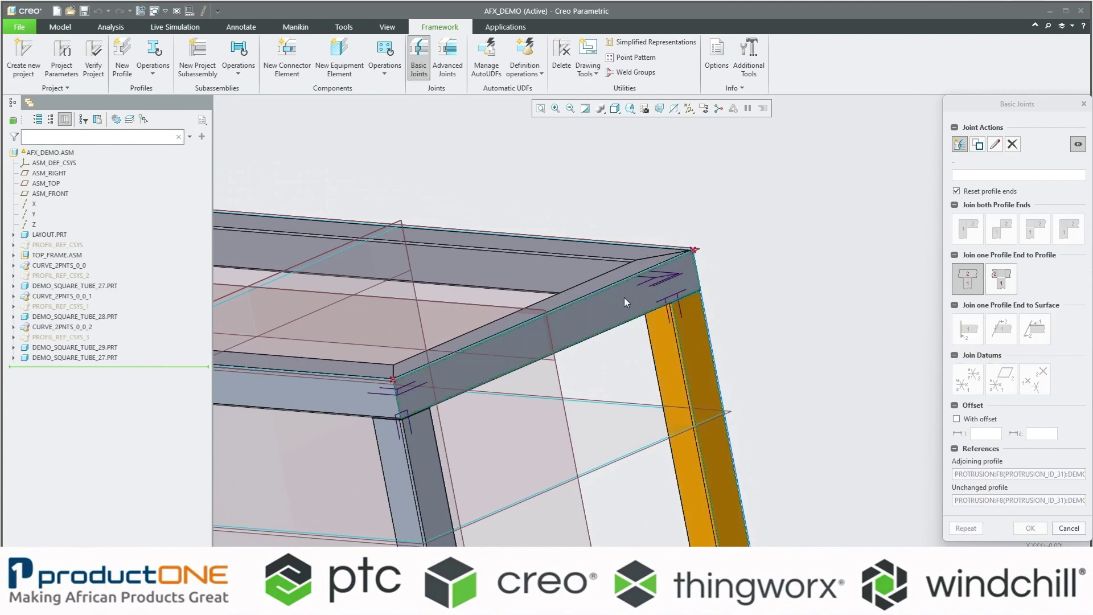
{"action": "scroll", "coordinate": [625, 297], "scroll_direction": "down", "scroll_amount": 2}
Step: Join the front-left leg to the front top beam and confirm the joints
{"action": "middle_click_drag", "start_coordinate": [624, 297], "coordinate": [629, 357]}
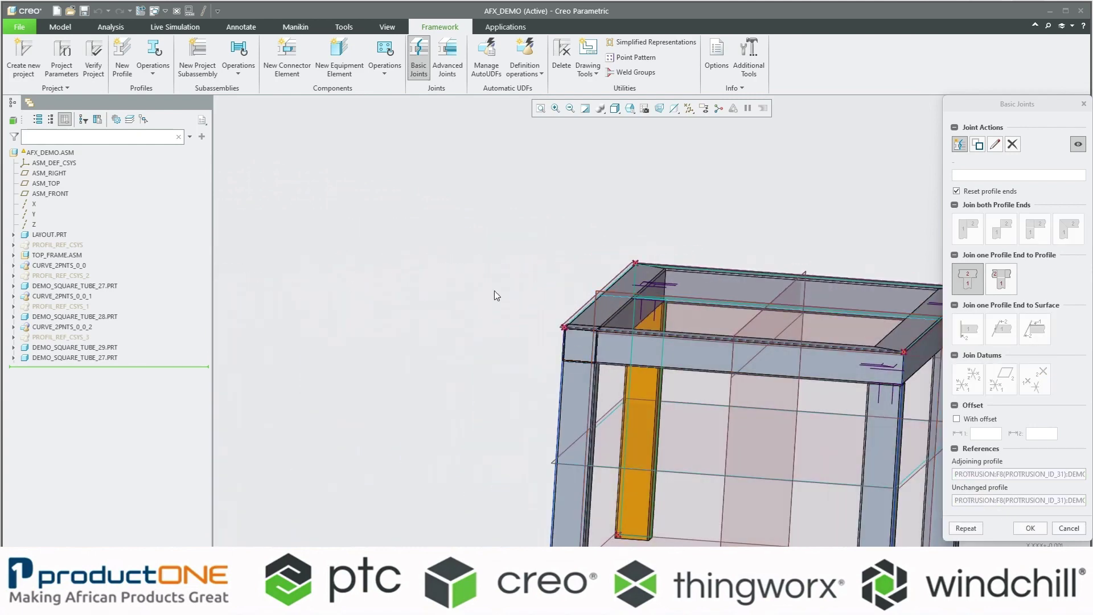
{"action": "middle_click", "coordinate": [553, 342]}
{"action": "scroll", "coordinate": [555, 343], "scroll_direction": "up", "scroll_amount": 2}
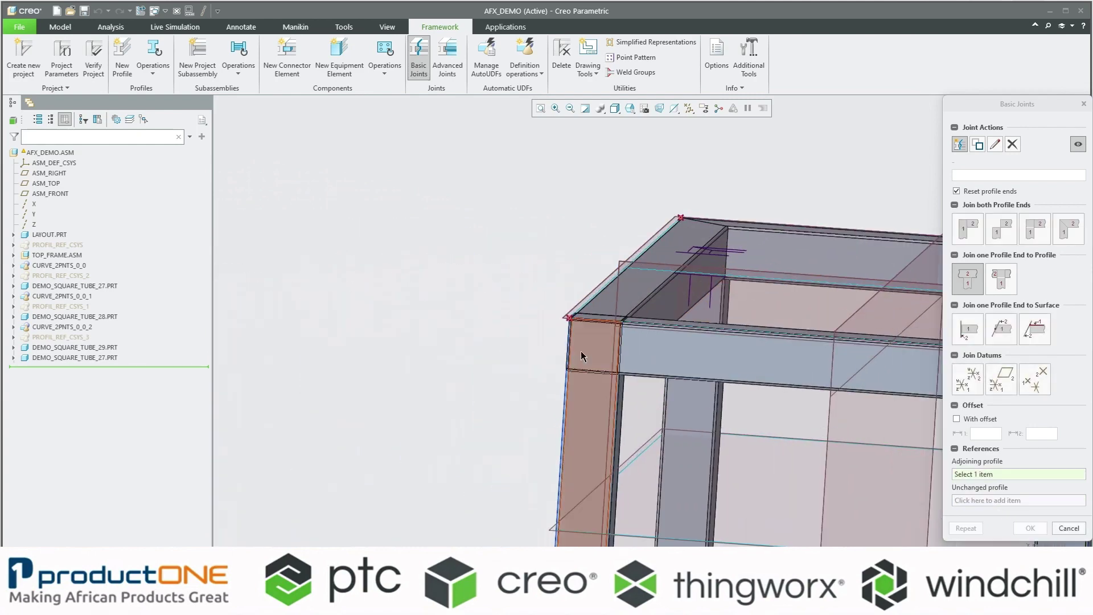
{"action": "left_click", "coordinate": [586, 397]}
{"action": "left_click", "coordinate": [665, 351]}
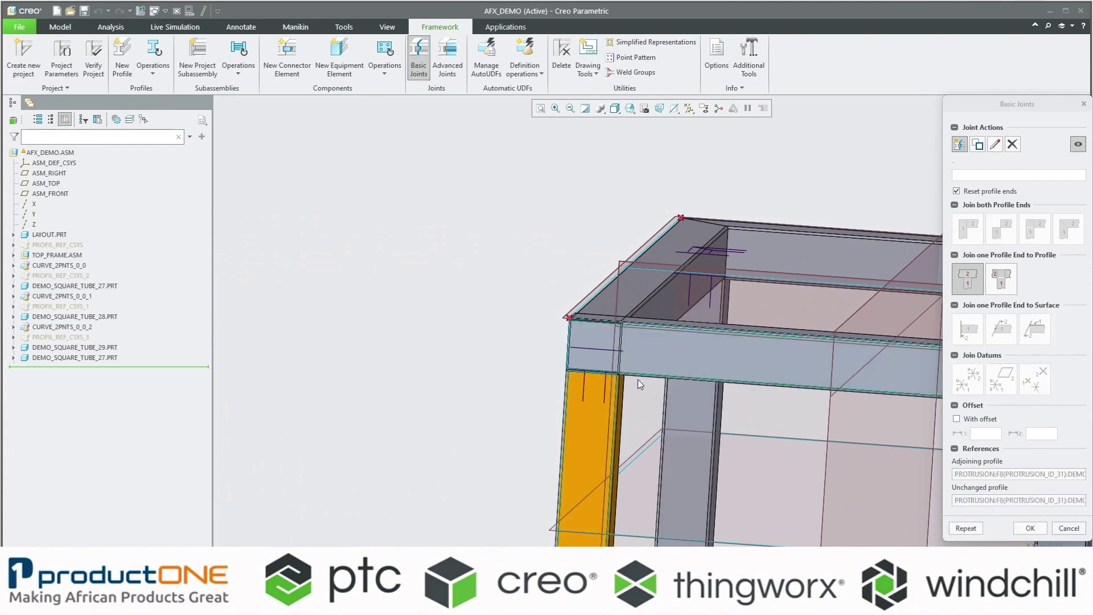
{"action": "middle_click_drag", "start_coordinate": [637, 379], "coordinate": [639, 378]}
{"action": "scroll", "coordinate": [652, 394], "scroll_direction": "down", "scroll_amount": 3}
{"action": "scroll", "coordinate": [653, 394], "scroll_direction": "up", "scroll_amount": 3}
{"action": "mouse_move", "coordinate": [712, 407]}
{"action": "middle_mouse_down"}
{"action": "mouse_move", "coordinate": [650, 375]}
{"action": "mouse_move", "coordinate": [623, 291]}
{"action": "middle_mouse_up"}
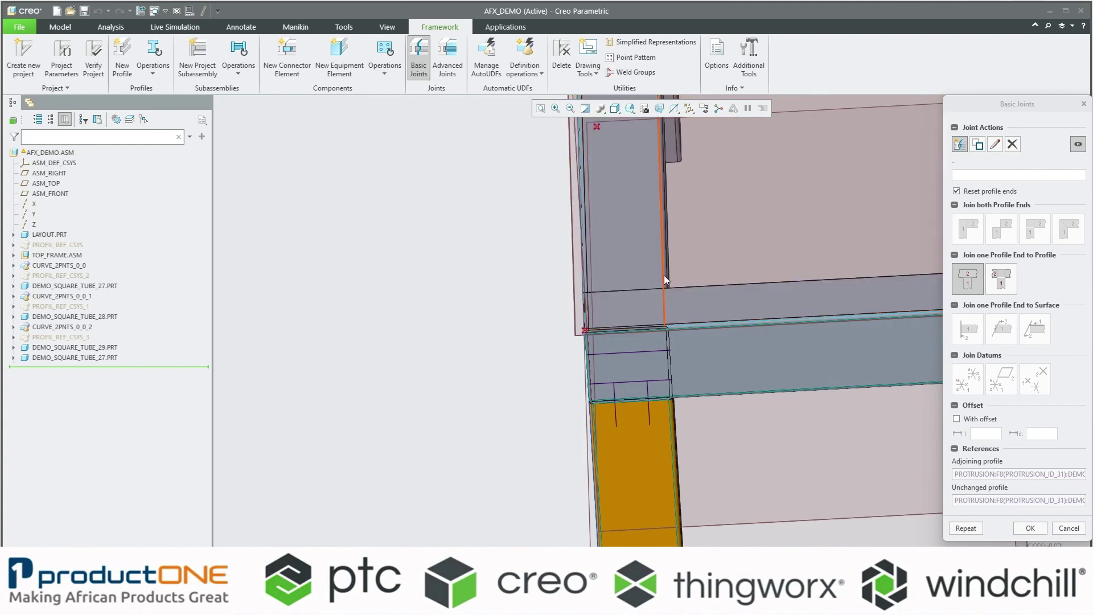
{"action": "left_click", "coordinate": [1030, 530]}
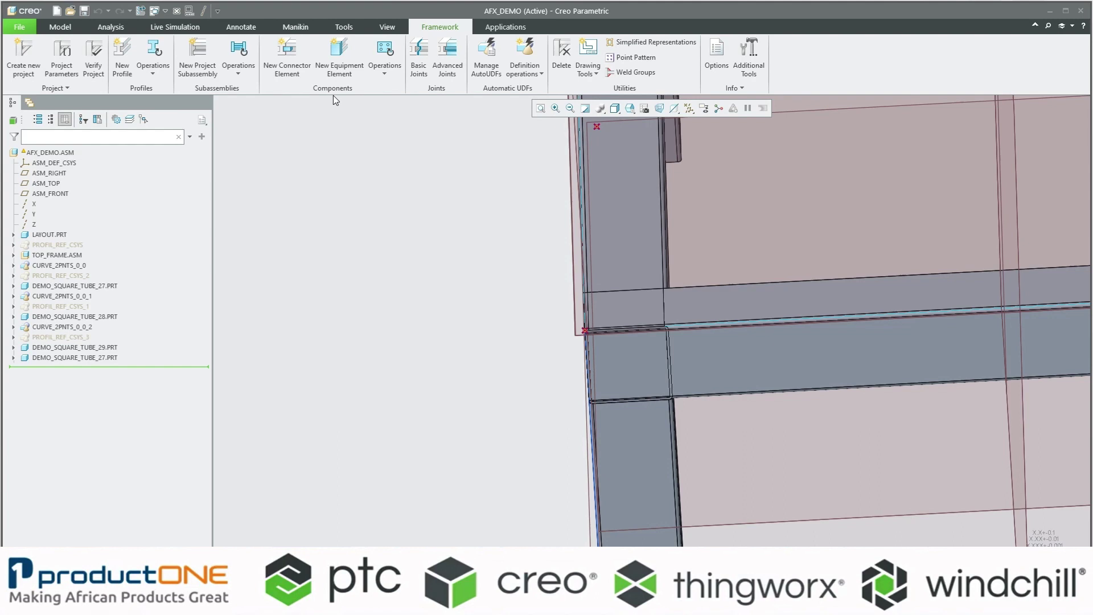
{"action": "left_click", "coordinate": [419, 65]}
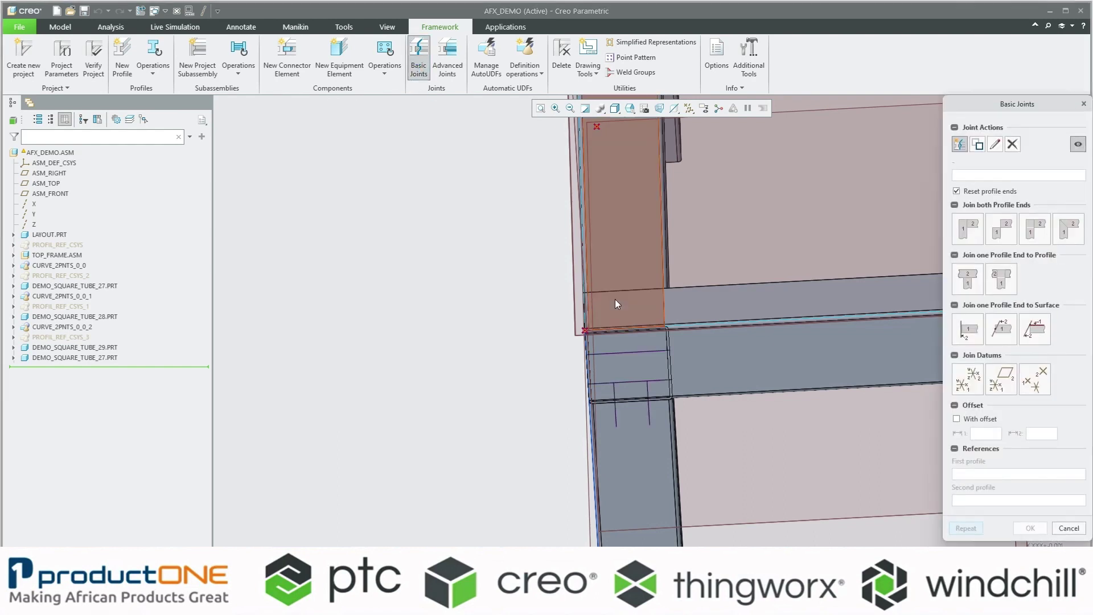
{"action": "left_click", "coordinate": [1070, 235]}
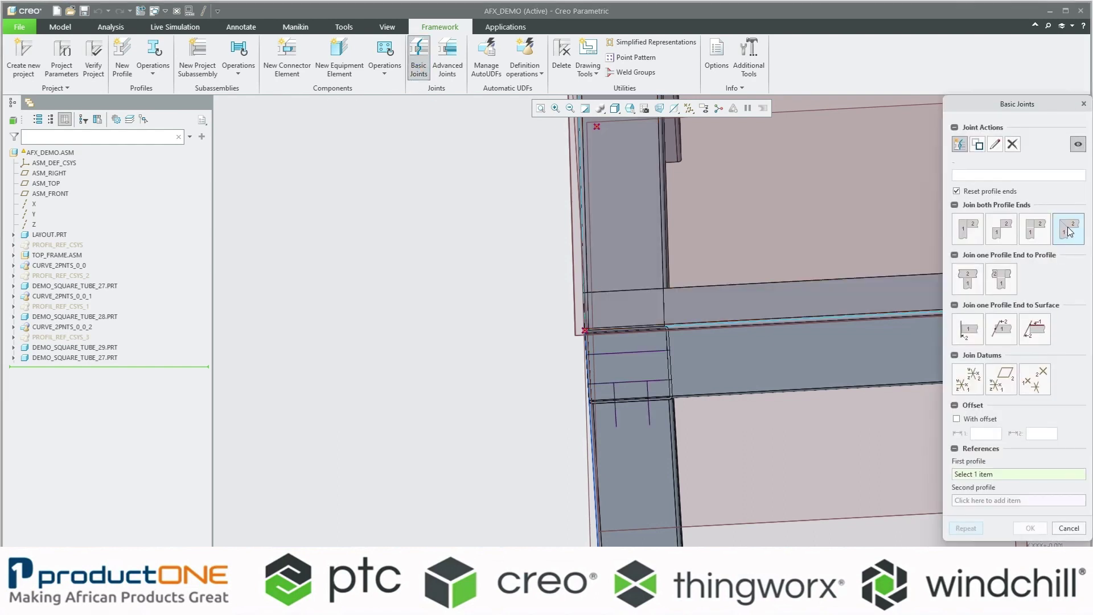
{"action": "left_click", "coordinate": [710, 357]}
{"action": "left_click", "coordinate": [630, 260]}
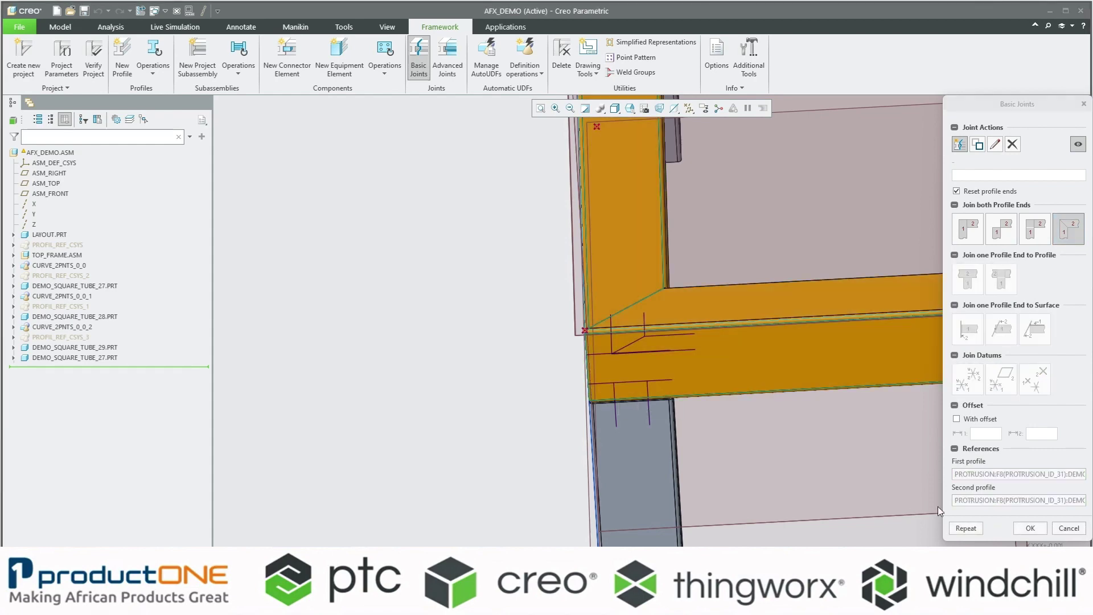
{"action": "scroll", "coordinate": [647, 315], "scroll_direction": "down", "scroll_amount": 5}
{"action": "scroll", "coordinate": [649, 315], "scroll_direction": "down", "scroll_amount": 2}
{"action": "scroll", "coordinate": [648, 315], "scroll_direction": "up", "scroll_amount": 3}
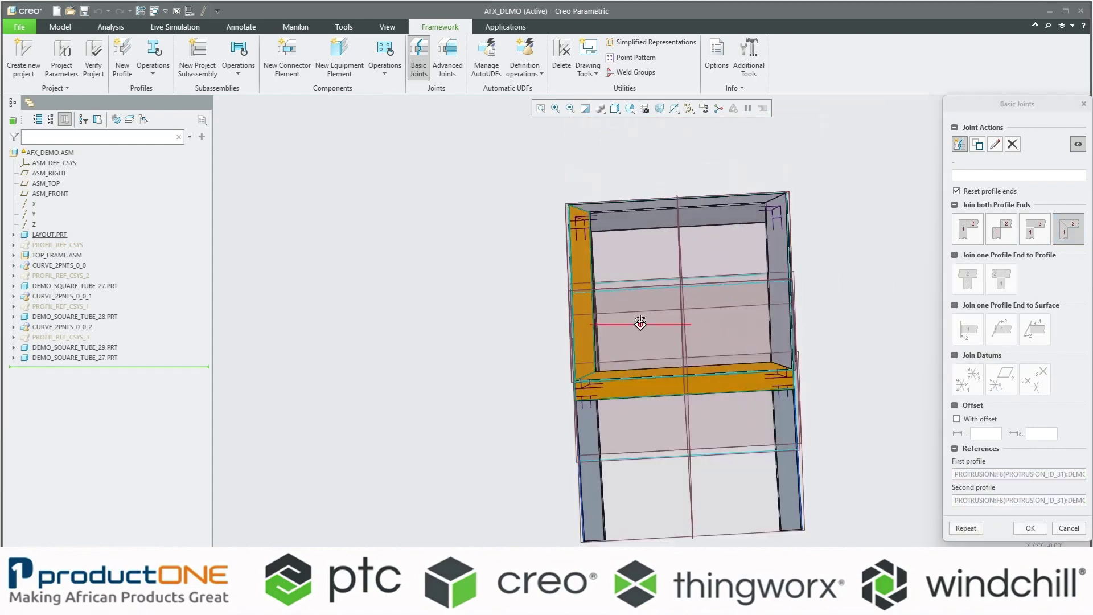
{"action": "scroll", "coordinate": [644, 317], "scroll_direction": "up", "scroll_amount": 2}
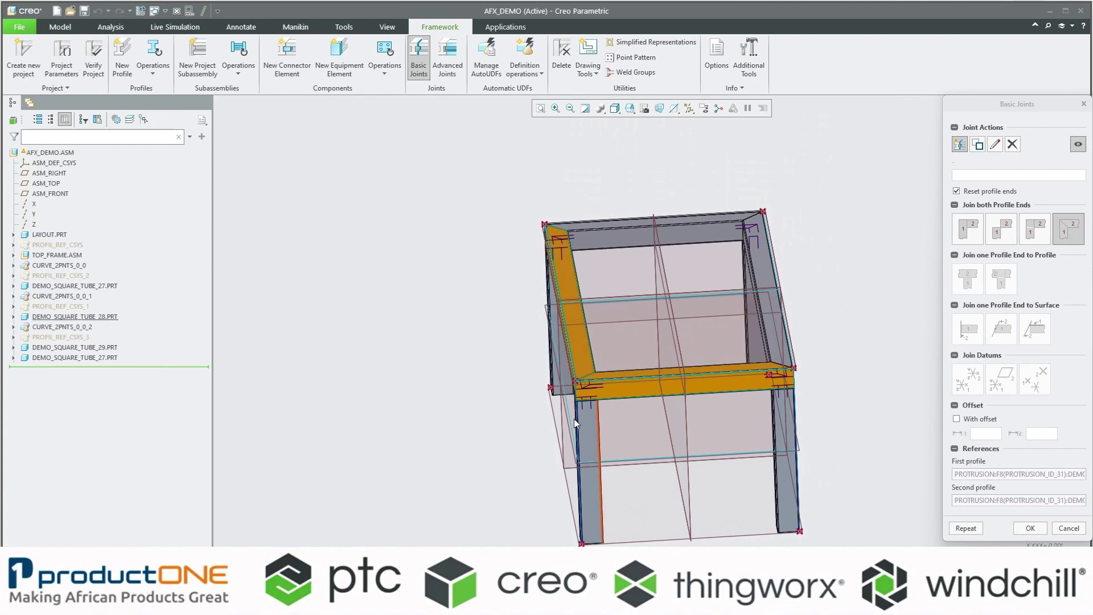
{"action": "scroll", "coordinate": [652, 363], "scroll_direction": "up", "scroll_amount": 2}
{"action": "scroll", "coordinate": [653, 368], "scroll_direction": "up", "scroll_amount": 2}
{"action": "scroll", "coordinate": [655, 379], "scroll_direction": "up", "scroll_amount": 1}
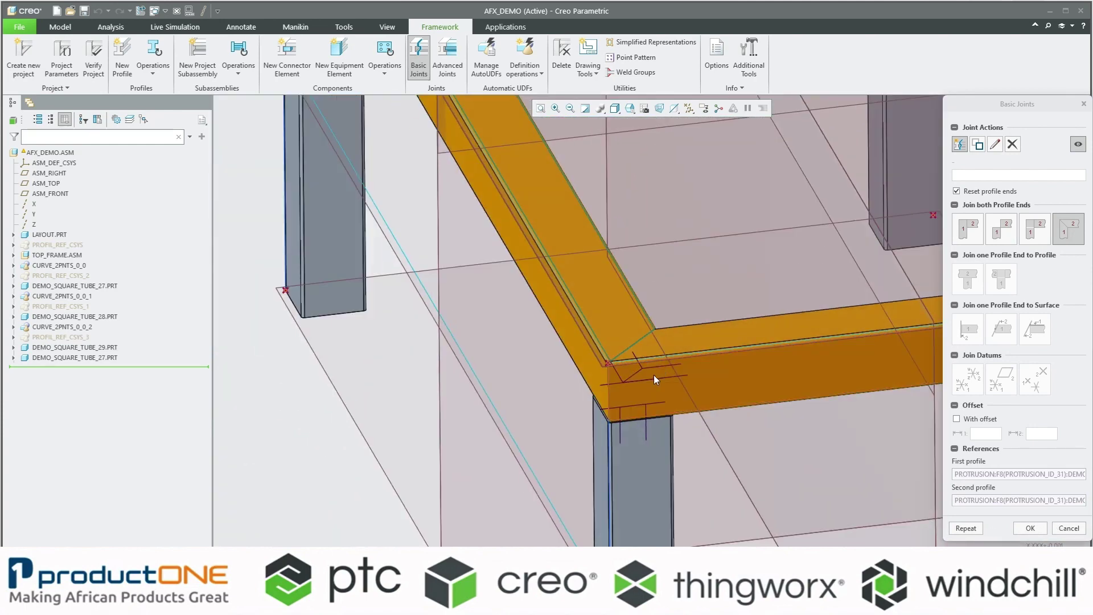
{"action": "left_click", "coordinate": [1068, 528]}
{"action": "left_click", "coordinate": [537, 320]}
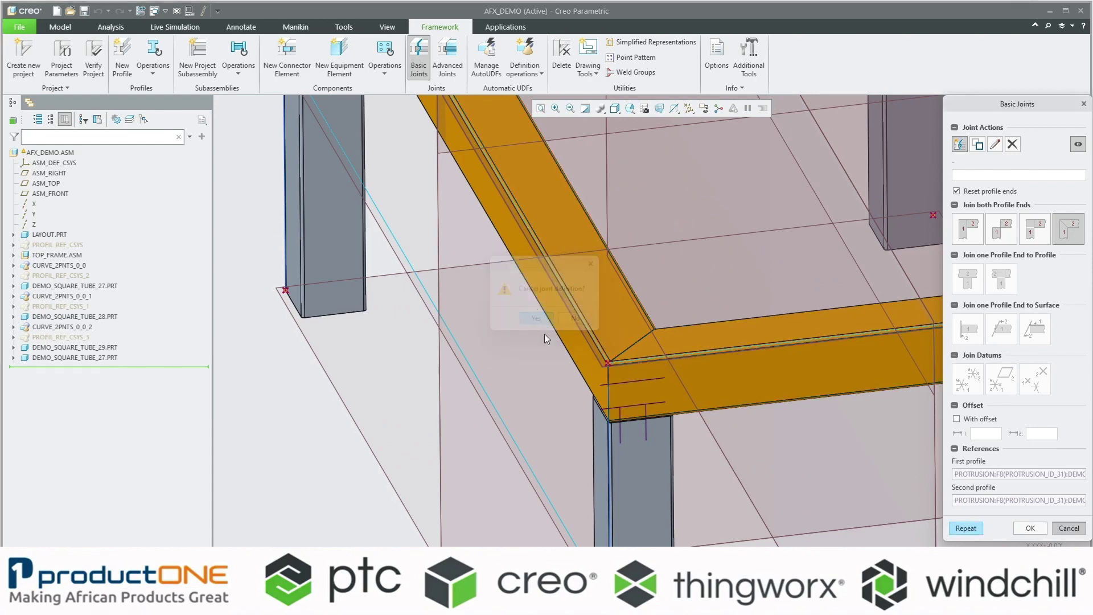
{"action": "scroll", "coordinate": [645, 369], "scroll_direction": "up", "scroll_amount": 3}
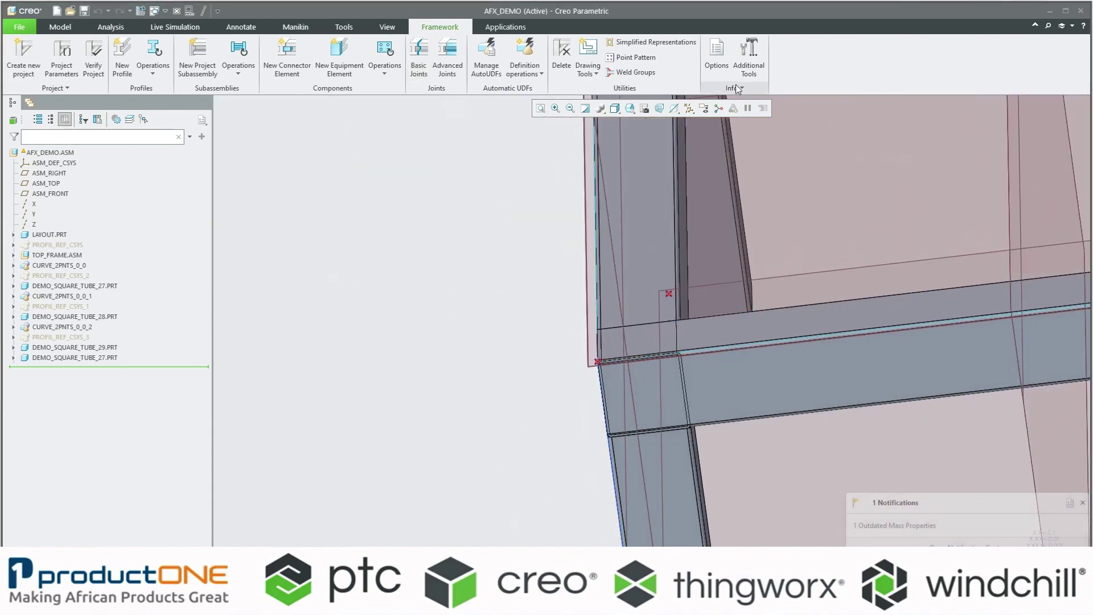
Step: Turn off datum plane display and orbit out to view the whole tube frame
{"action": "left_click", "coordinate": [688, 109]}
{"action": "left_click", "coordinate": [688, 126]}
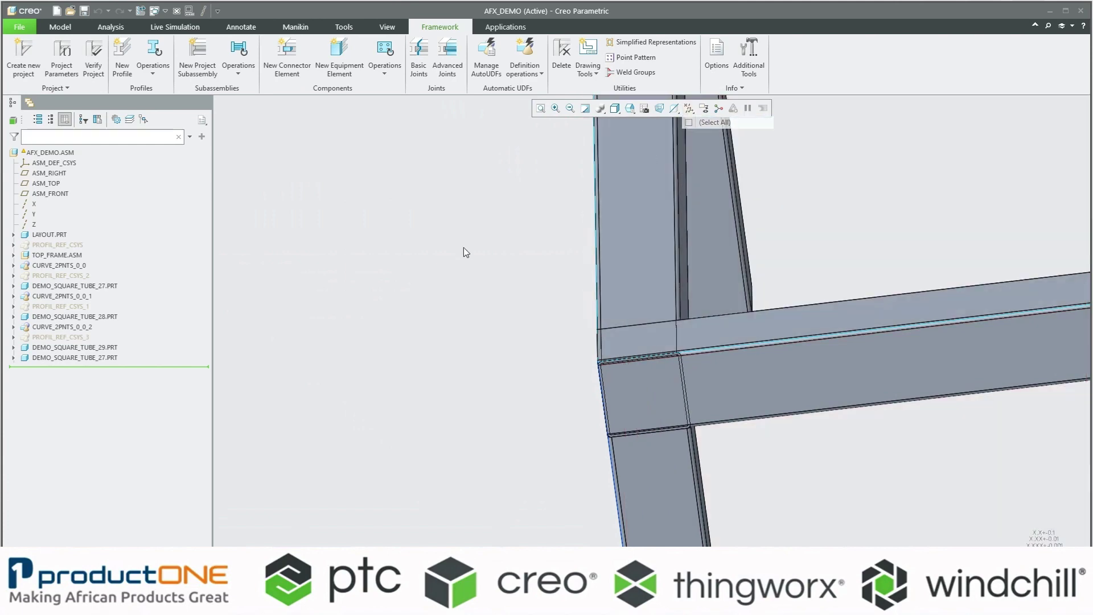
{"action": "scroll", "coordinate": [630, 317], "scroll_direction": "down", "scroll_amount": 3}
{"action": "scroll", "coordinate": [635, 336], "scroll_direction": "up", "scroll_amount": 2}
{"action": "scroll", "coordinate": [638, 346], "scroll_direction": "up", "scroll_amount": 1}
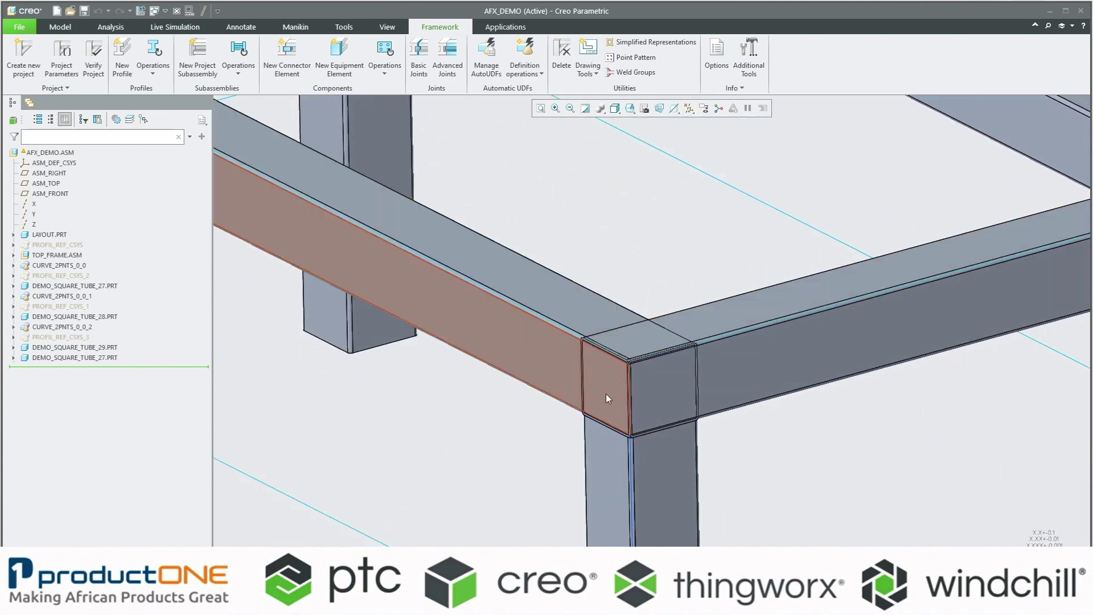
{"action": "scroll", "coordinate": [664, 364], "scroll_direction": "down", "scroll_amount": 2}
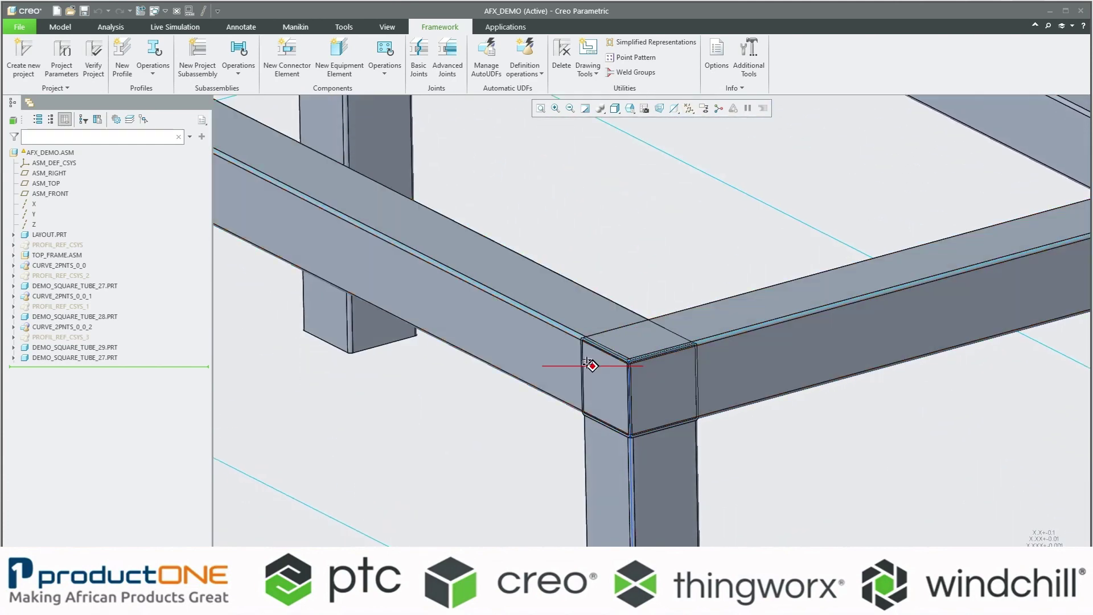
{"action": "middle_click_drag", "start_coordinate": [589, 365], "coordinate": [590, 361]}
{"action": "scroll", "coordinate": [571, 363], "scroll_direction": "down", "scroll_amount": 2}
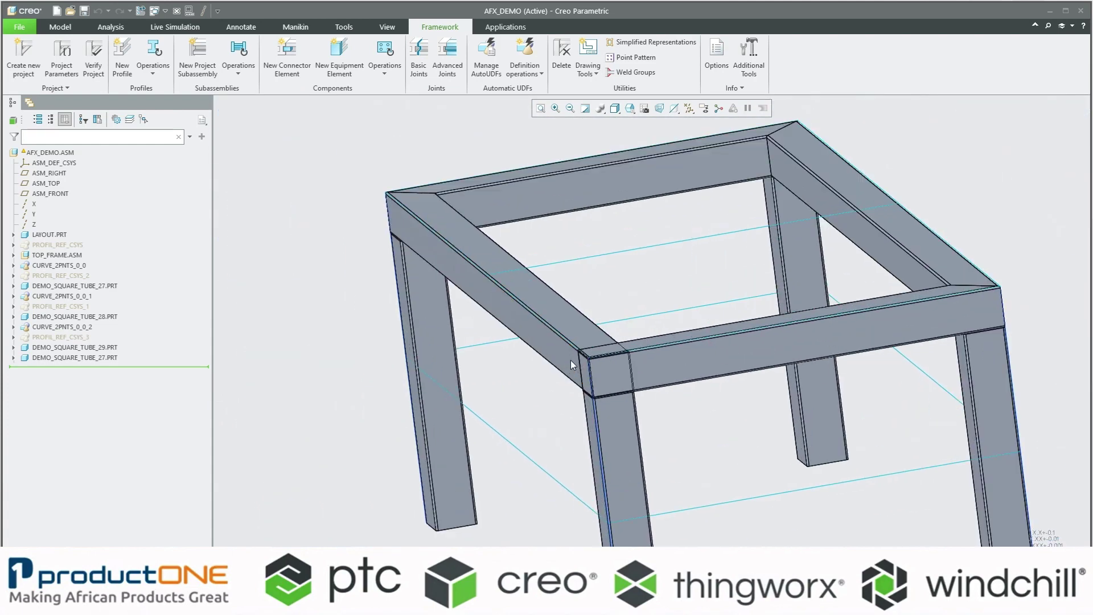
{"action": "left_click", "coordinate": [578, 349]}
{"action": "left_click", "coordinate": [335, 241]}
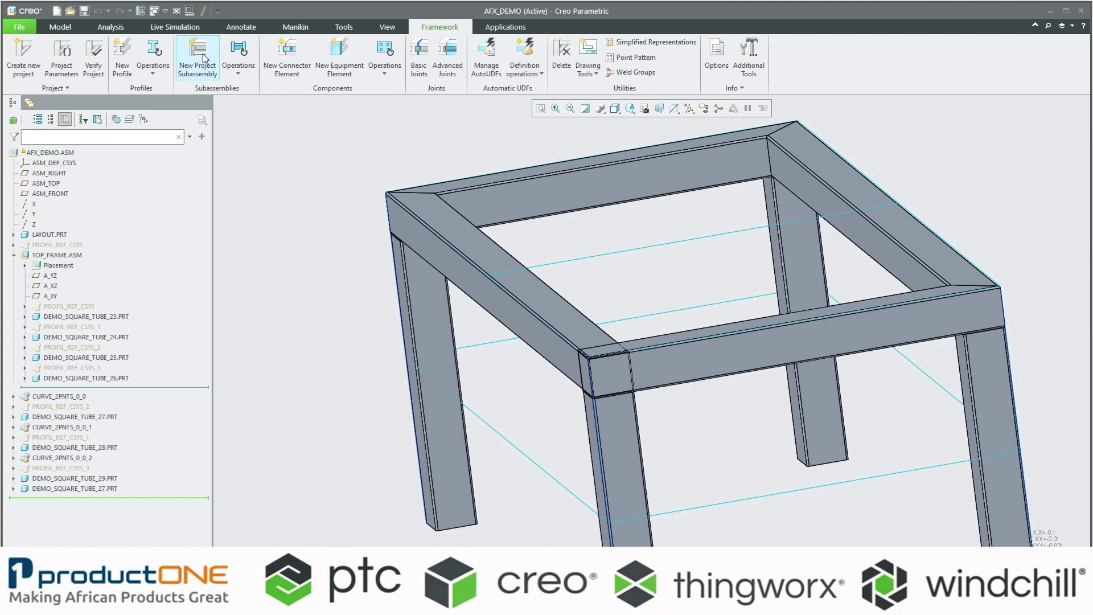
Step: Mitre the last top-frame corner by joining both profile ends of its two tubes
{"action": "left_click", "coordinate": [419, 60]}
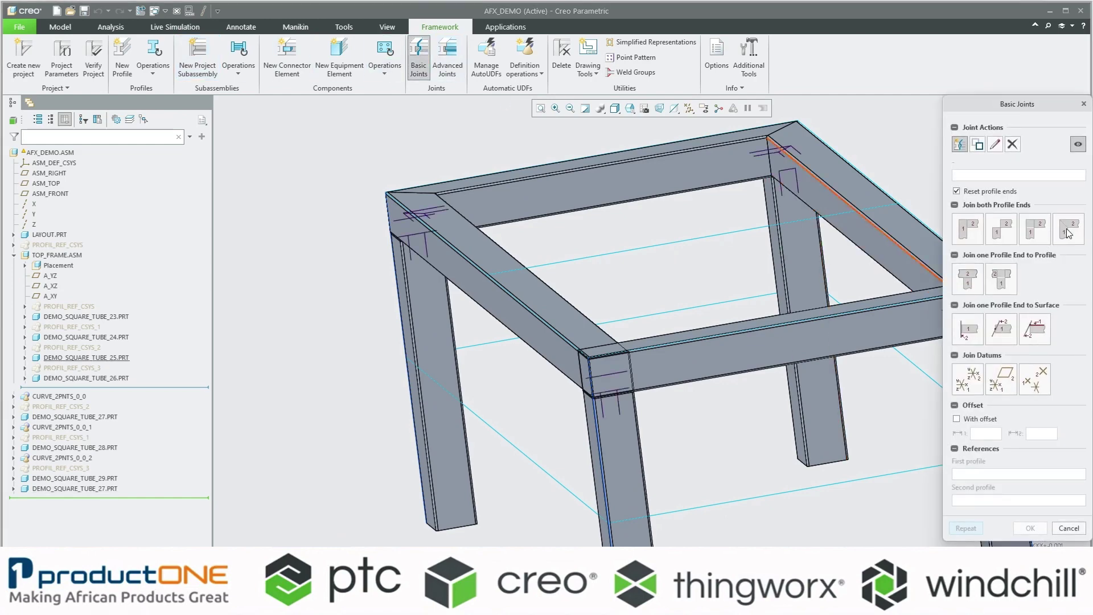
{"action": "left_click", "coordinate": [1067, 229]}
{"action": "scroll", "coordinate": [802, 344], "scroll_direction": "up", "scroll_amount": 3}
{"action": "scroll", "coordinate": [601, 331], "scroll_direction": "up", "scroll_amount": 2}
{"action": "left_click", "coordinate": [602, 332]}
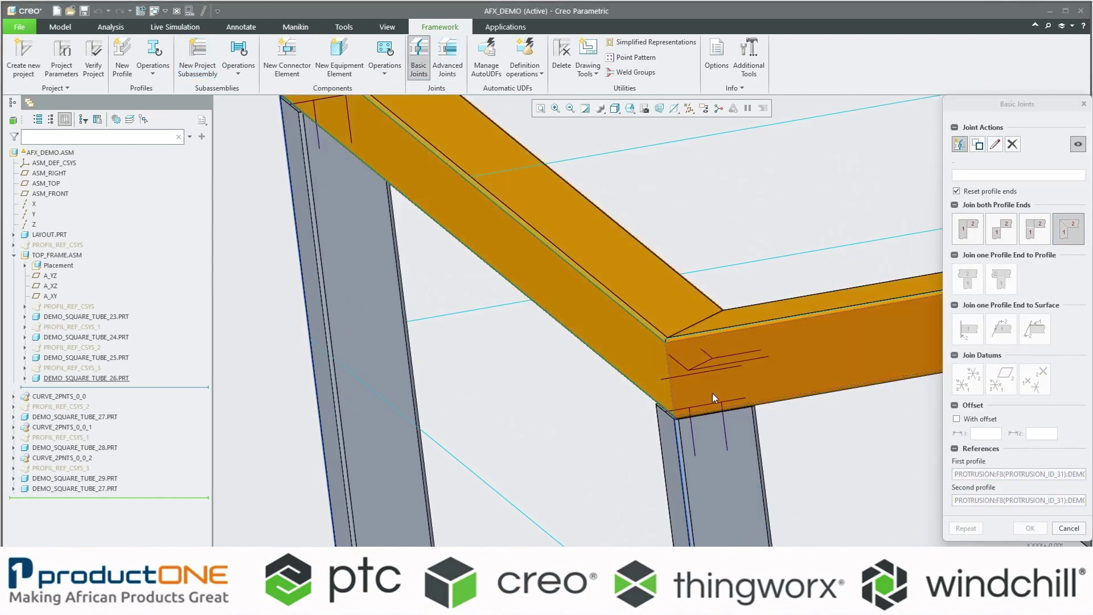
{"action": "scroll", "coordinate": [717, 363], "scroll_direction": "down", "scroll_amount": 3}
{"action": "left_click", "coordinate": [1041, 529]}
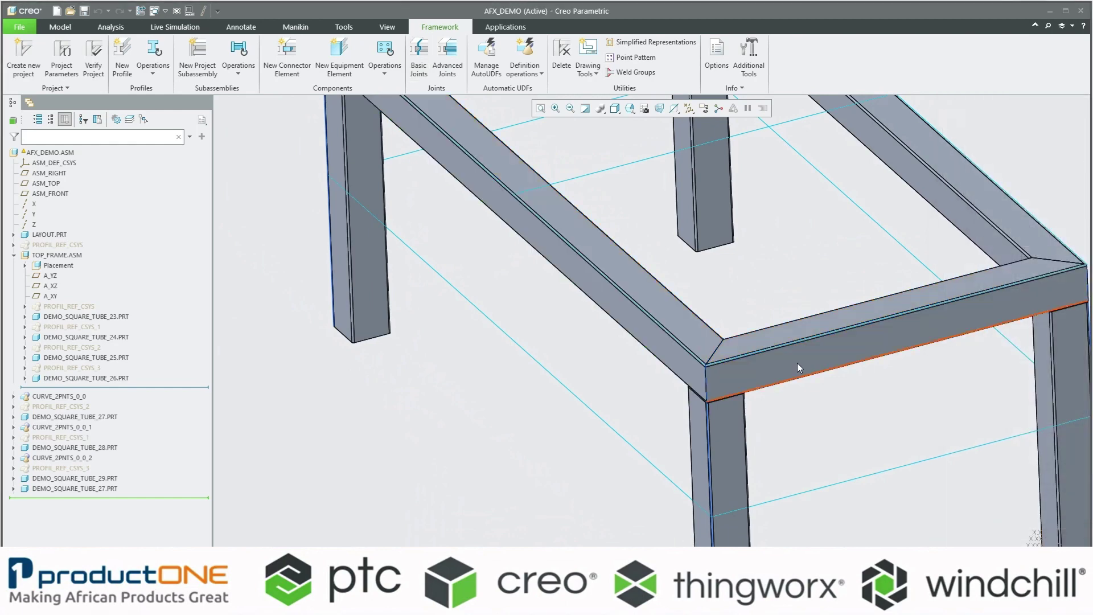
{"action": "scroll", "coordinate": [796, 363], "scroll_direction": "down", "scroll_amount": 3}
{"action": "scroll", "coordinate": [785, 354], "scroll_direction": "down", "scroll_amount": 3}
{"action": "scroll", "coordinate": [768, 350], "scroll_direction": "down", "scroll_amount": 2}
{"action": "scroll", "coordinate": [820, 281], "scroll_direction": "down", "scroll_amount": 2}
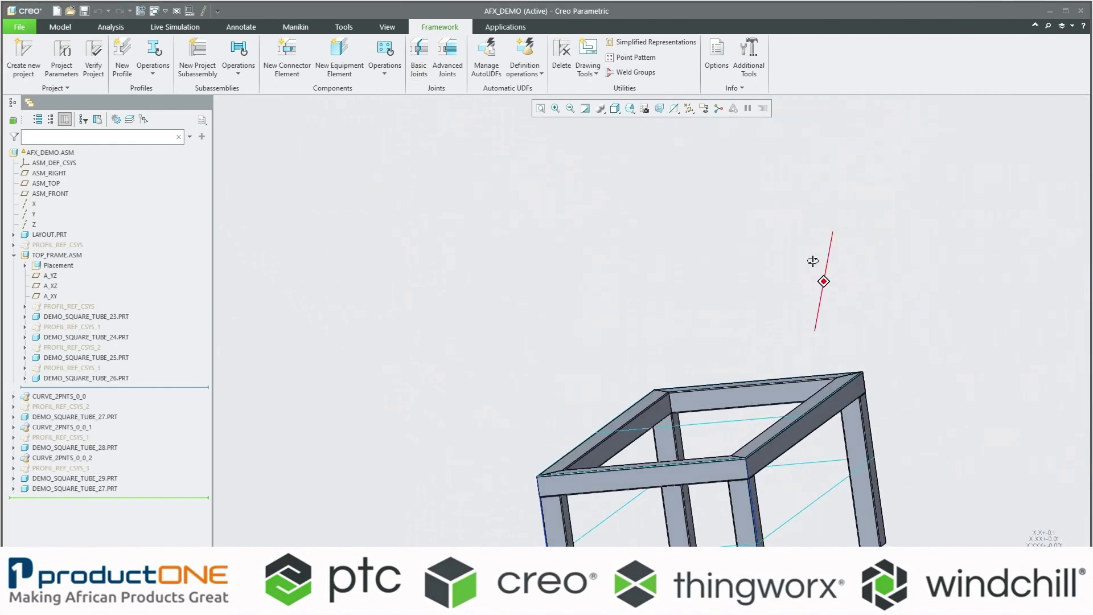
{"action": "scroll", "coordinate": [683, 274], "scroll_direction": "down", "scroll_amount": 2}
{"action": "scroll", "coordinate": [451, 270], "scroll_direction": "up", "scroll_amount": 4}
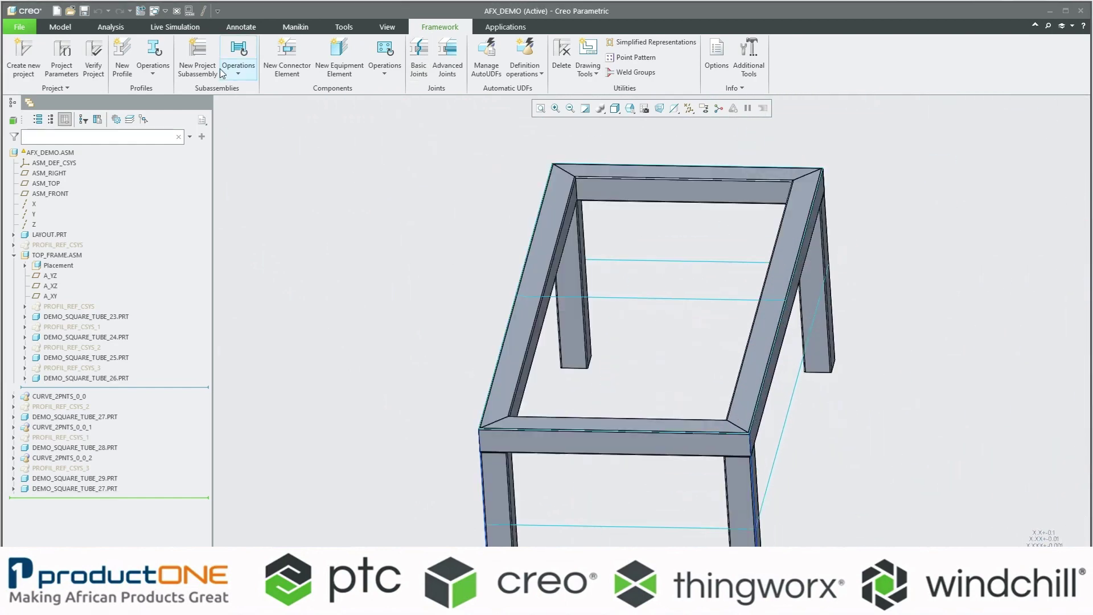
Step: Choose the I BEAM section with size IPE 100 from South African Universal Beams
{"action": "left_click", "coordinate": [122, 60]}
{"action": "left_click", "coordinate": [976, 229]}
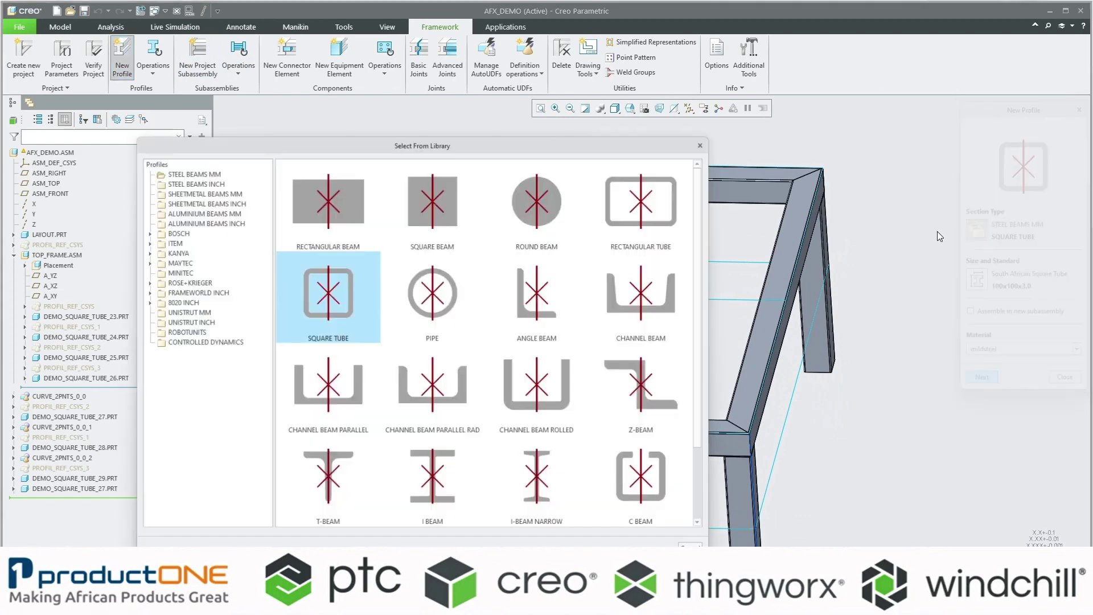
{"action": "scroll", "coordinate": [394, 313], "scroll_direction": "down", "scroll_amount": 1}
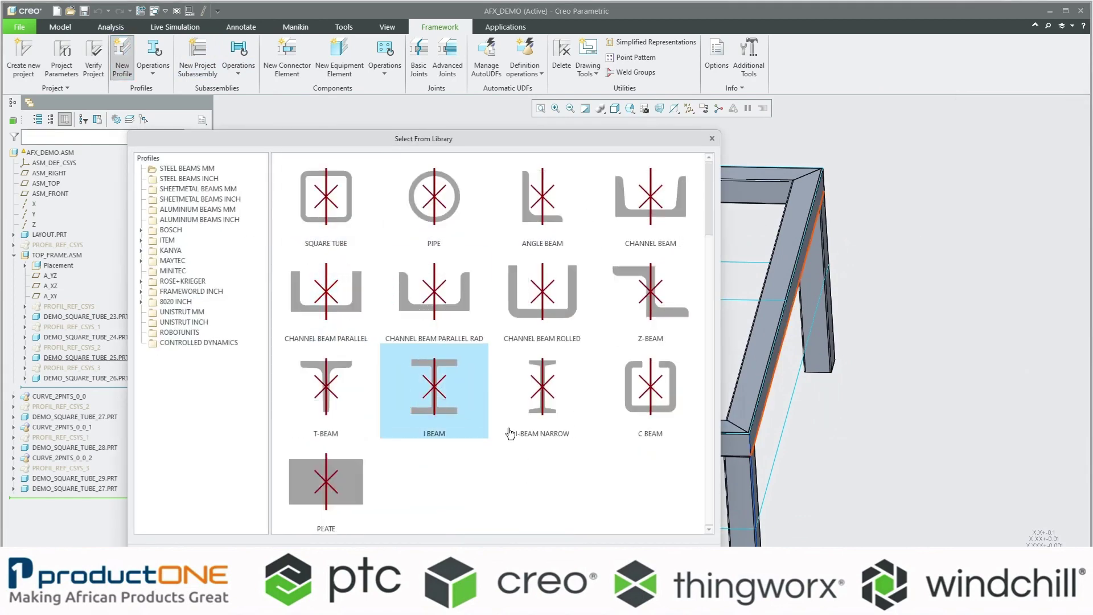
{"action": "double_click", "coordinate": [441, 394]}
{"action": "scroll", "coordinate": [861, 408], "scroll_direction": "down", "scroll_amount": 3}
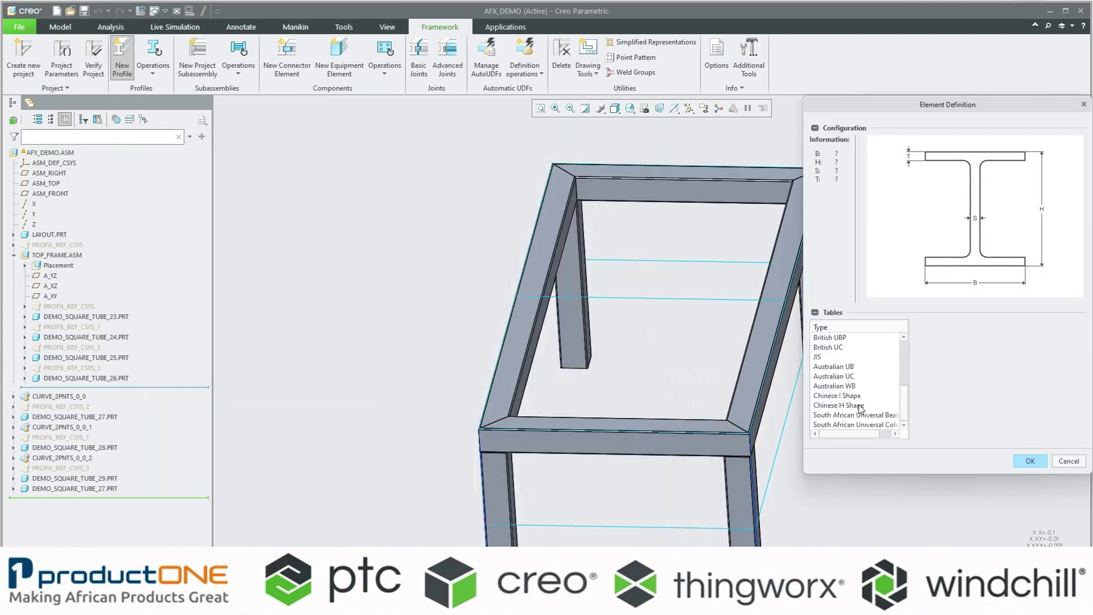
{"action": "left_click", "coordinate": [873, 416]}
{"action": "left_click", "coordinate": [935, 346]}
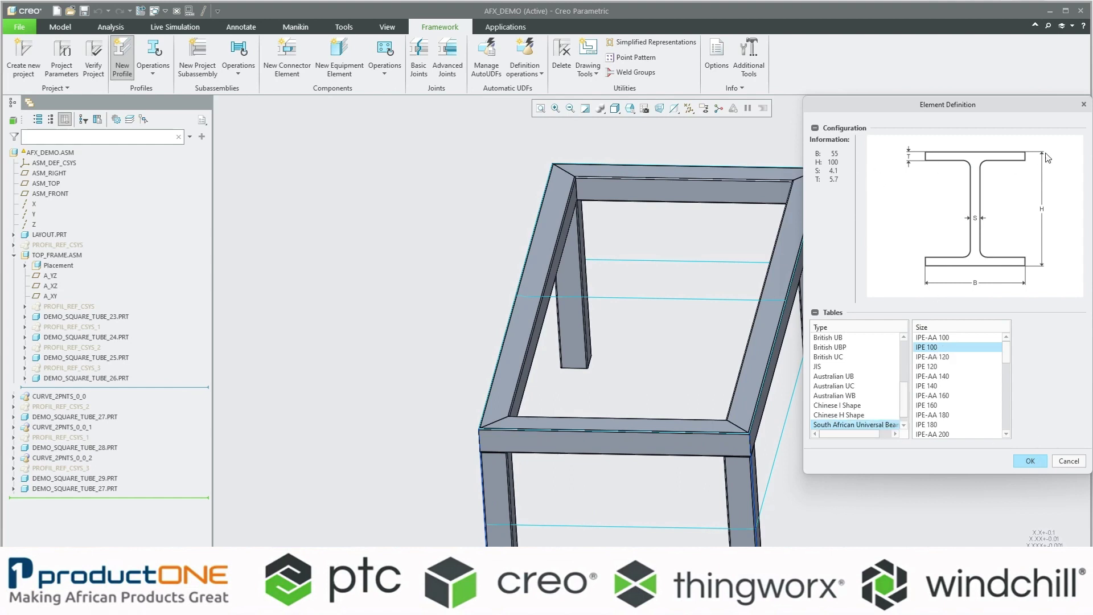
{"action": "left_click", "coordinate": [1030, 461]}
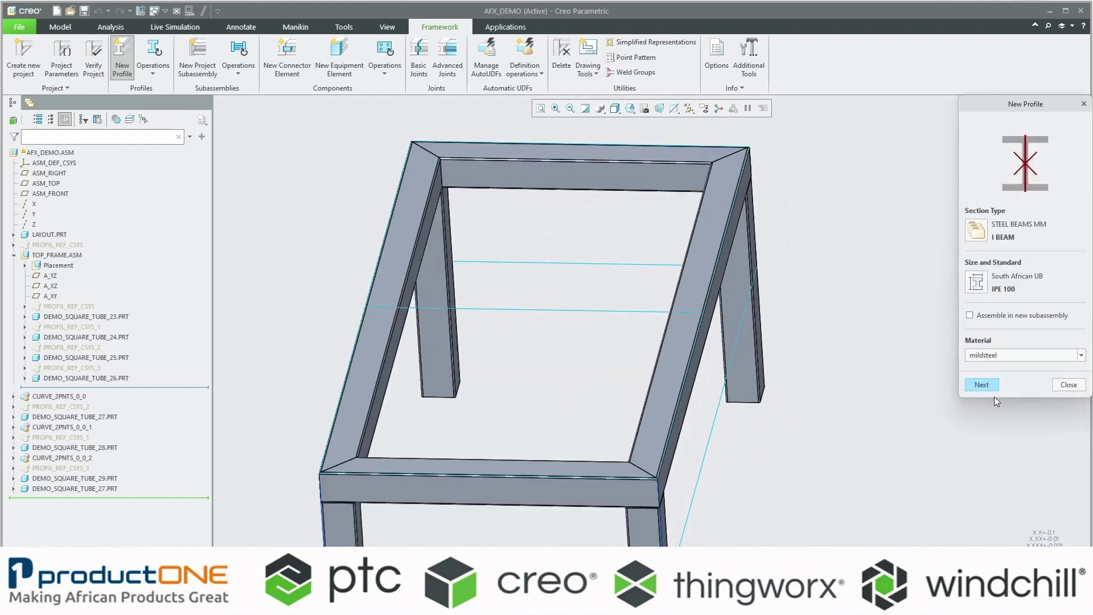
Step: Place the new I-beam profile along the crossbeam layout curve
{"action": "left_click", "coordinate": [980, 384]}
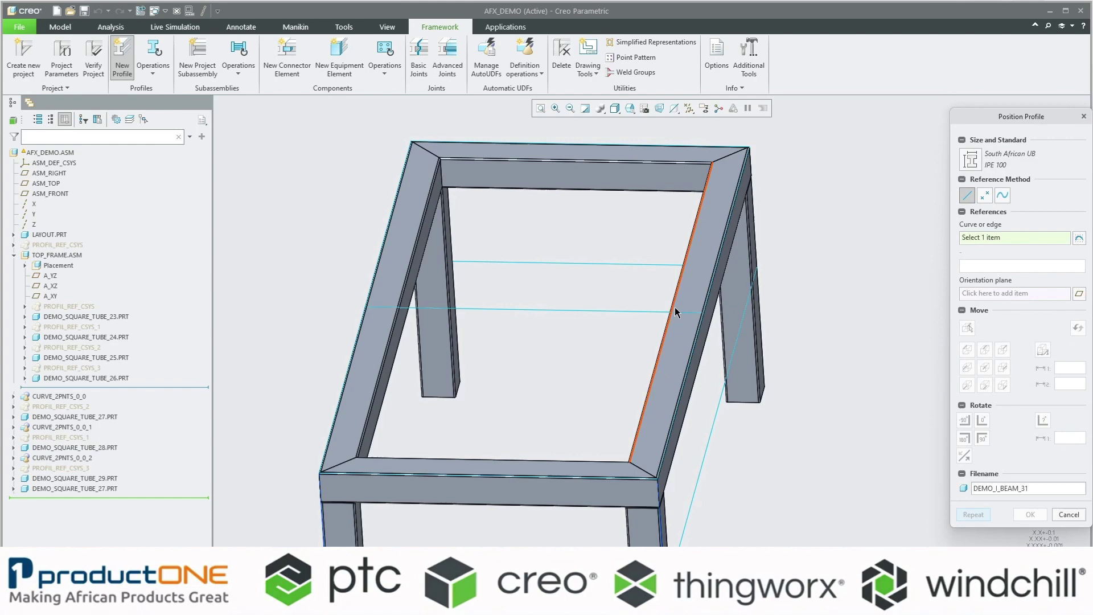
{"action": "middle_click_drag", "start_coordinate": [659, 289], "coordinate": [578, 284]}
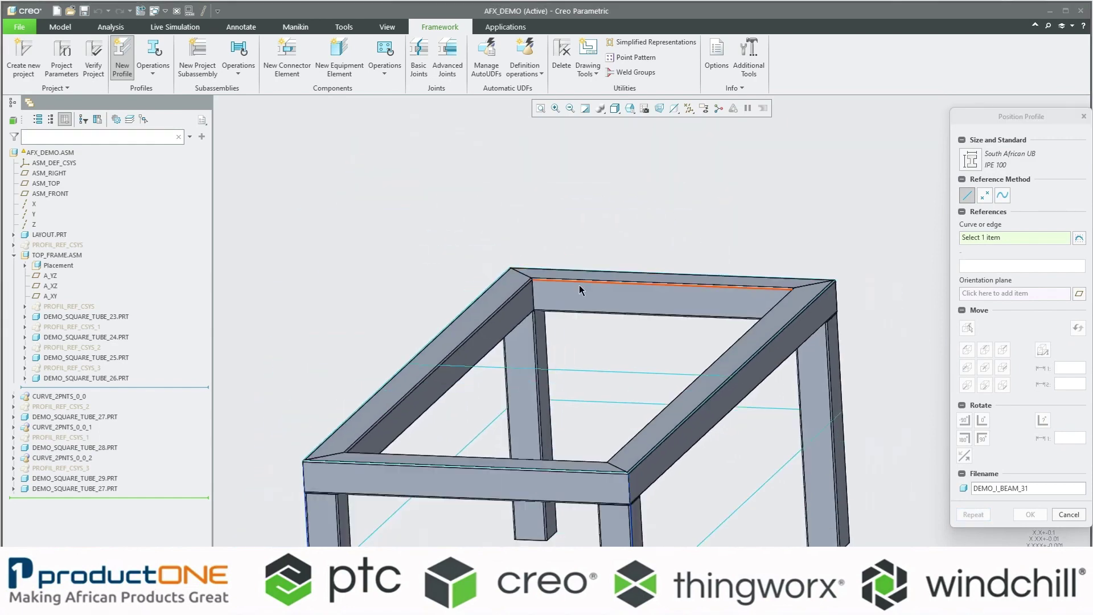
{"action": "left_click", "coordinate": [575, 369]}
{"action": "middle_click_drag", "start_coordinate": [574, 368], "coordinate": [507, 377]}
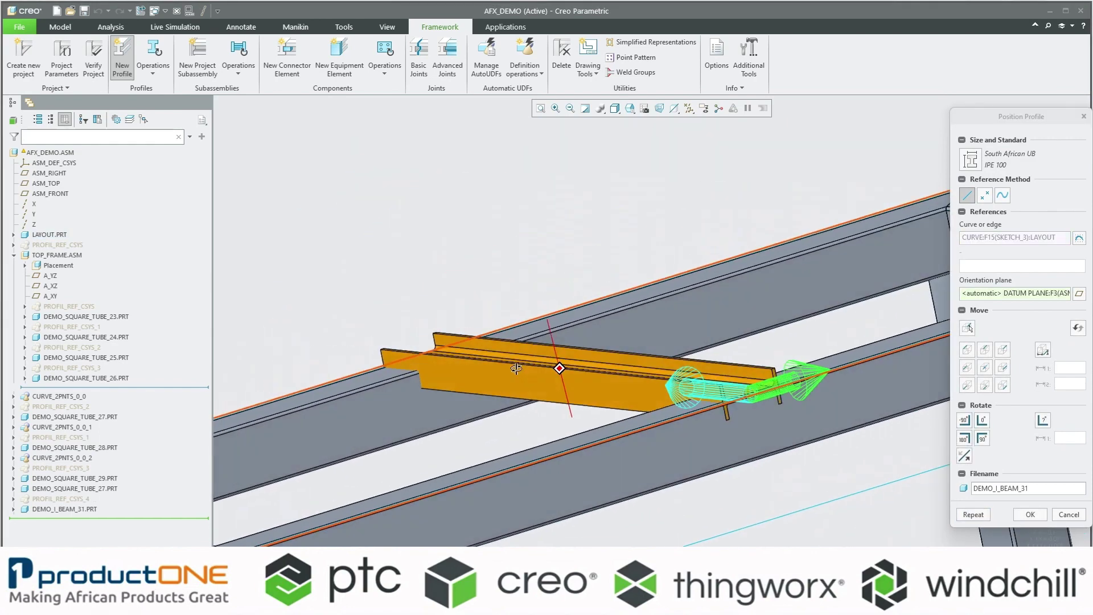
Step: Rotate the IPE 100 profile upright, offset it flush with the tube tops, and confirm
{"action": "left_click", "coordinate": [962, 420]}
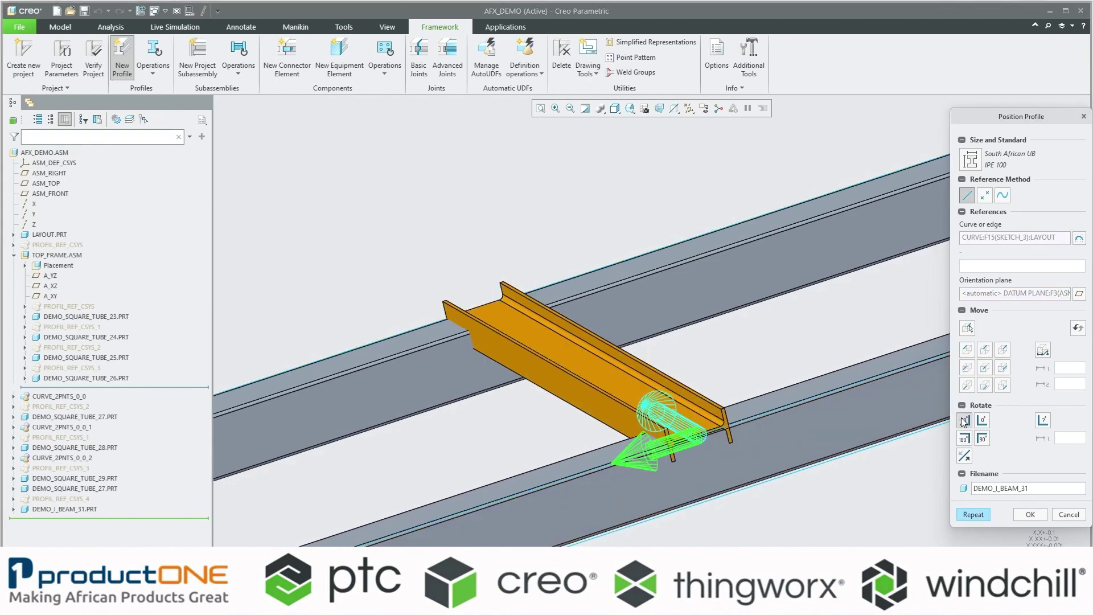
{"action": "left_click", "coordinate": [963, 421]}
{"action": "left_click", "coordinate": [963, 420]}
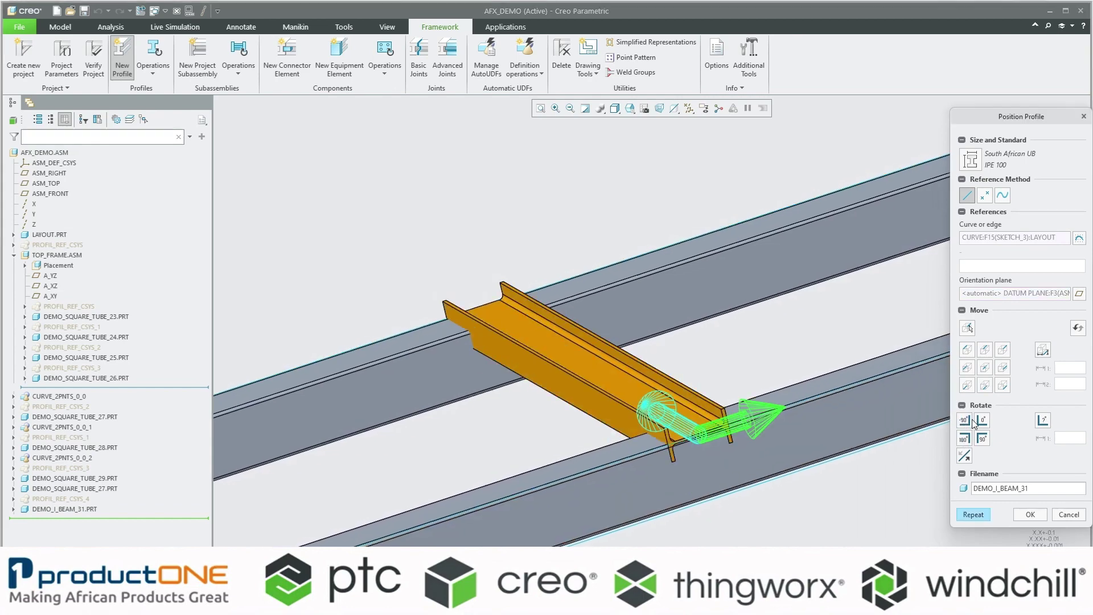
{"action": "left_click", "coordinate": [1043, 421]}
{"action": "left_click", "coordinate": [963, 420]}
{"action": "scroll", "coordinate": [707, 343], "scroll_direction": "down", "scroll_amount": 3}
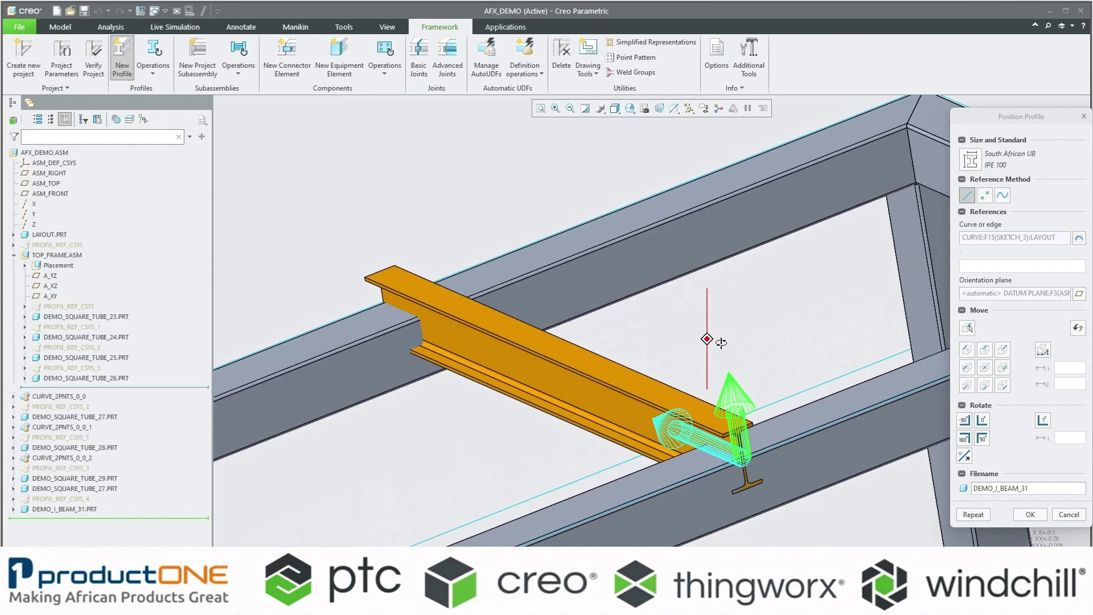
{"action": "middle_click_drag", "start_coordinate": [707, 343], "coordinate": [667, 342]}
{"action": "scroll", "coordinate": [666, 342], "scroll_direction": "up", "scroll_amount": 3}
{"action": "left_click", "coordinate": [985, 350]}
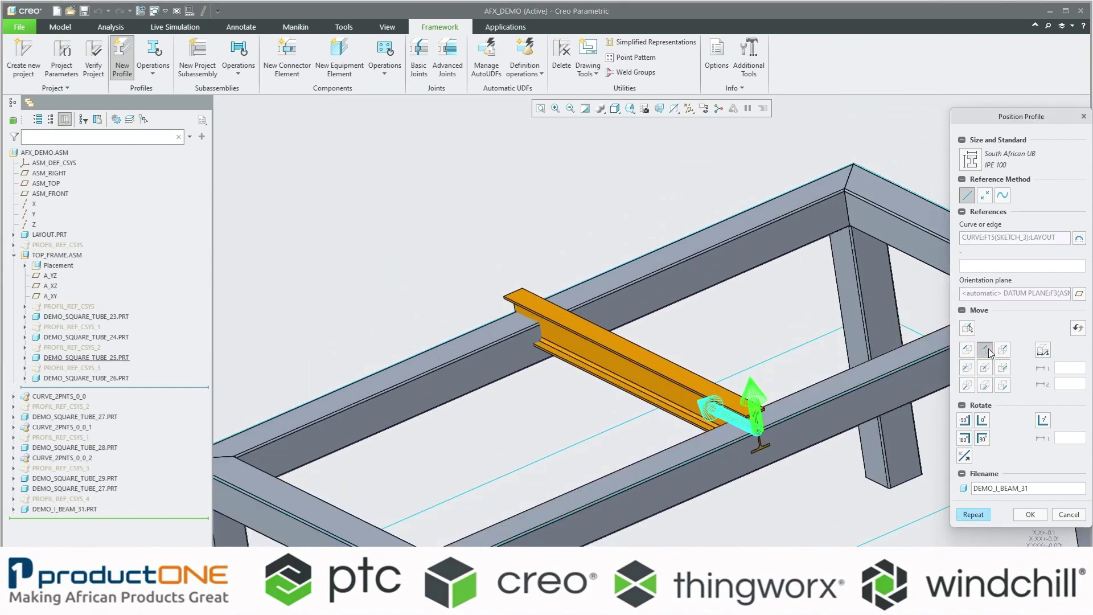
{"action": "middle_click_drag", "start_coordinate": [696, 357], "coordinate": [724, 350]}
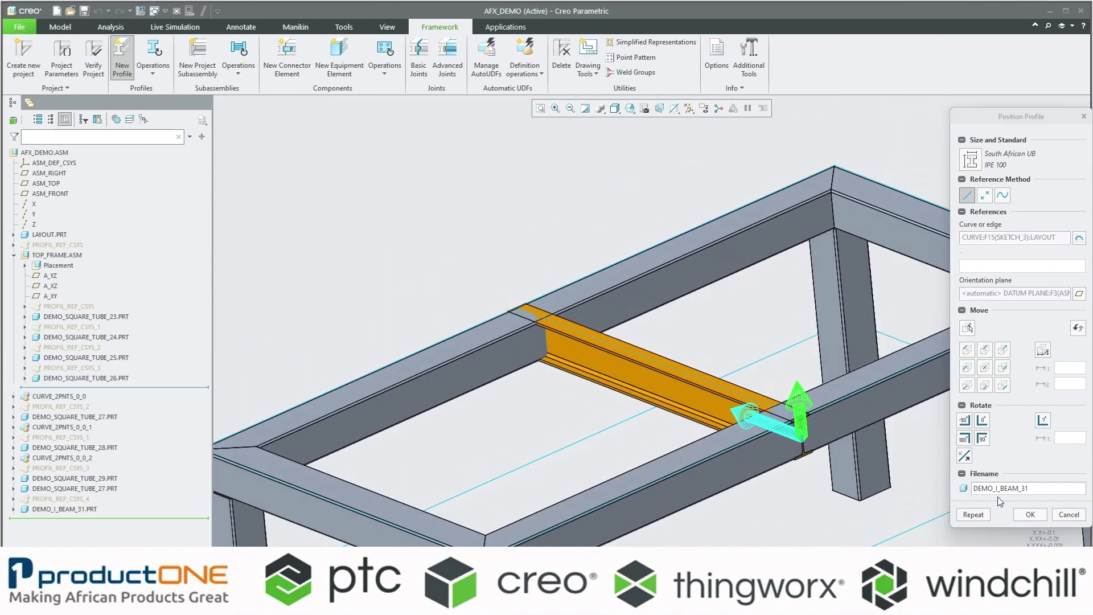
{"action": "left_click", "coordinate": [1030, 514]}
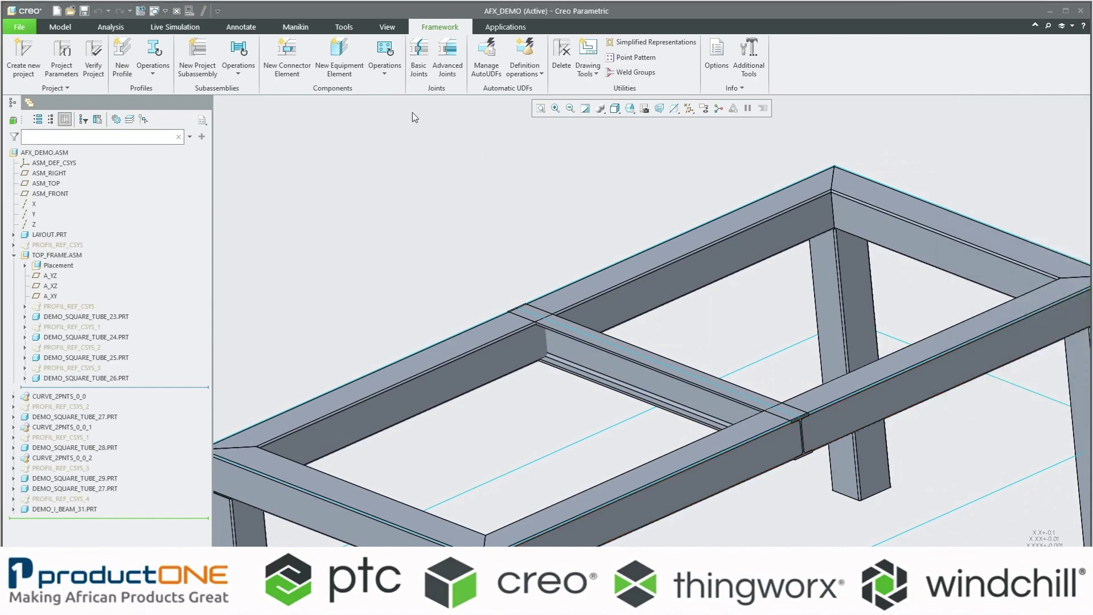
Step: Mitre the far frame corner, then open and cancel the advanced joint options
{"action": "left_click", "coordinate": [418, 61]}
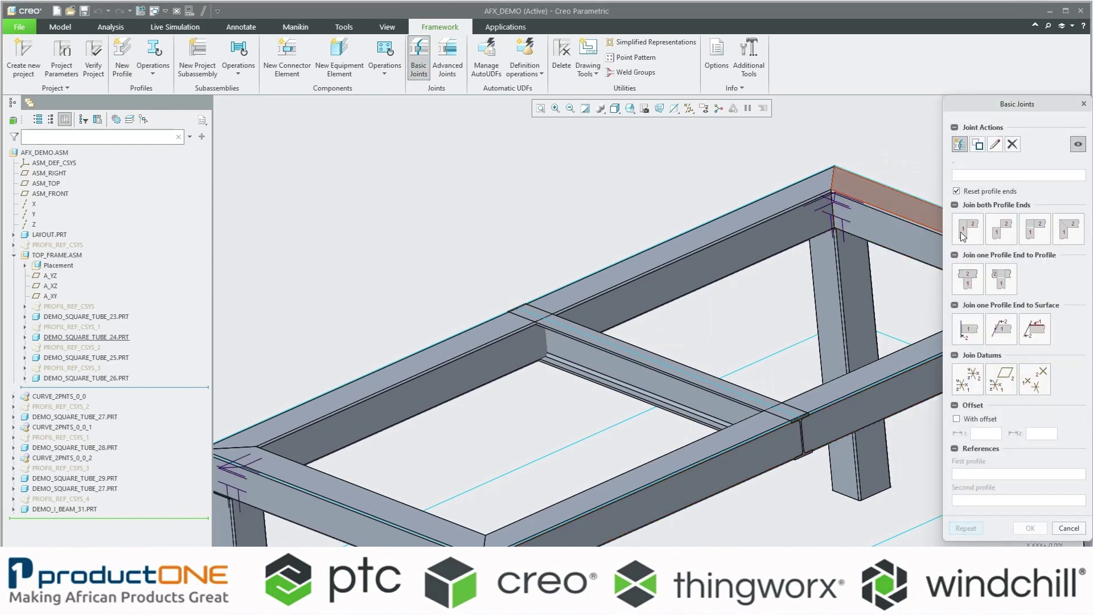
{"action": "left_click", "coordinate": [967, 228]}
{"action": "left_click", "coordinate": [1083, 104]}
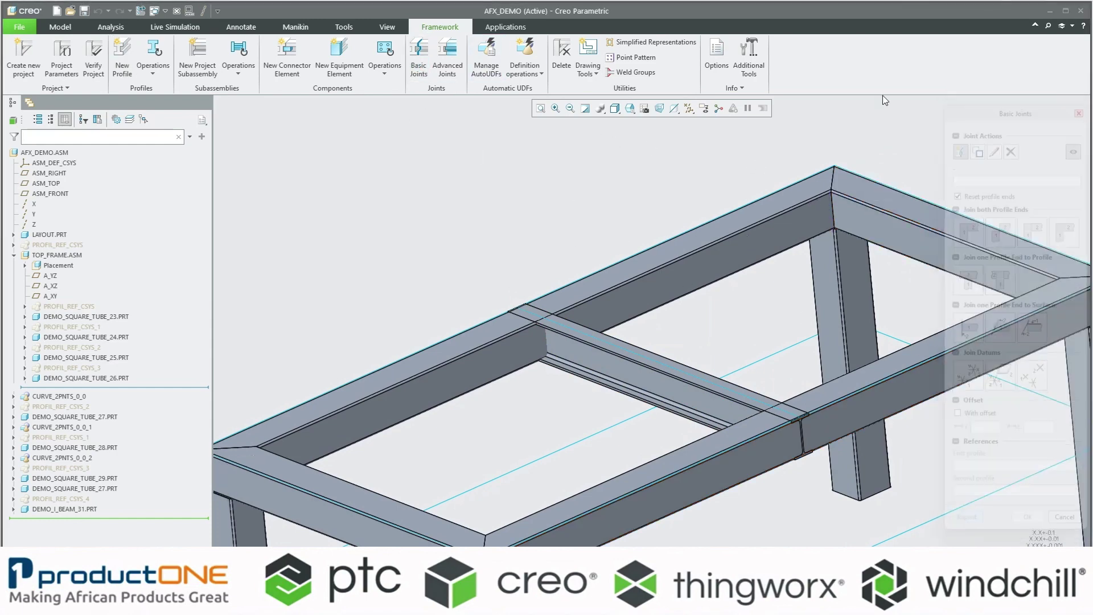
{"action": "left_click", "coordinate": [457, 68]}
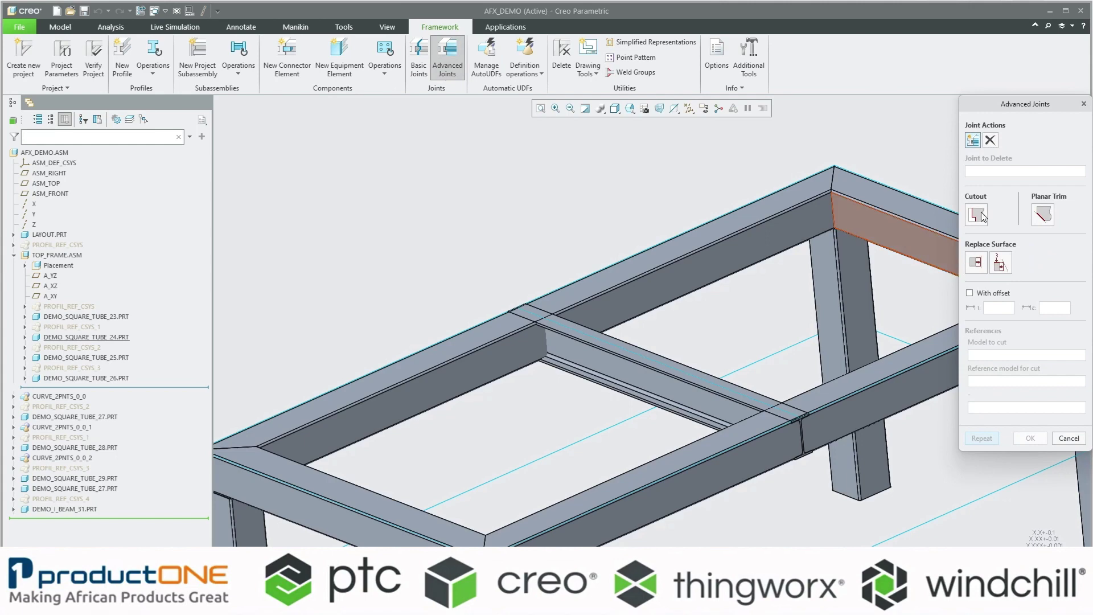
{"action": "left_click", "coordinate": [1070, 438]}
Step: Join the first crossbeam end to its adjoining tube with a profile-end-to-profile joint
{"action": "left_click", "coordinate": [418, 67]}
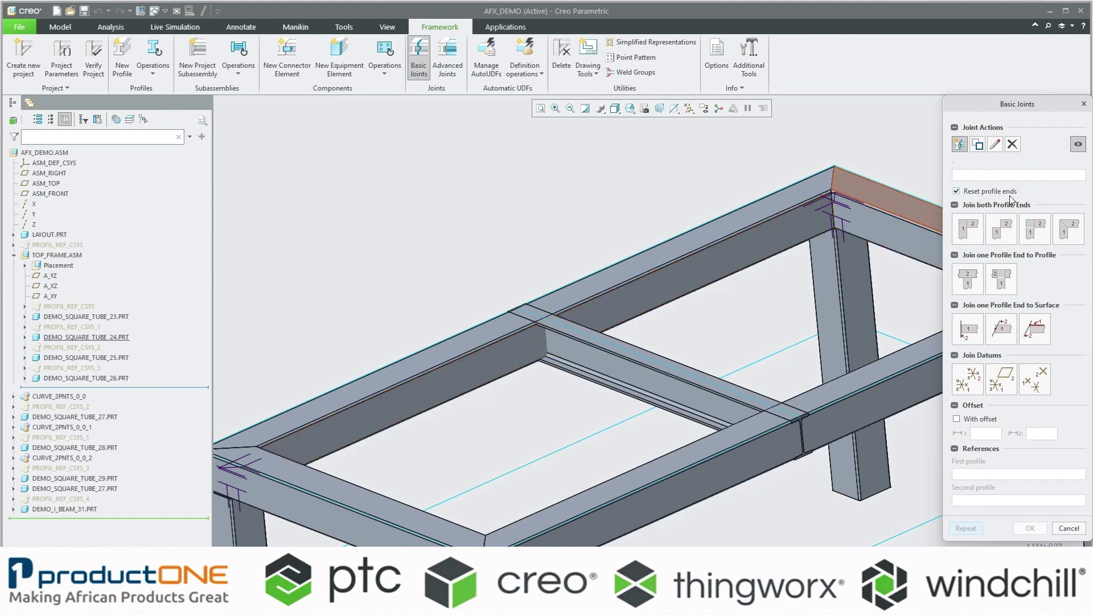
{"action": "left_click", "coordinate": [966, 278]}
{"action": "scroll", "coordinate": [598, 325], "scroll_direction": "up", "scroll_amount": 3}
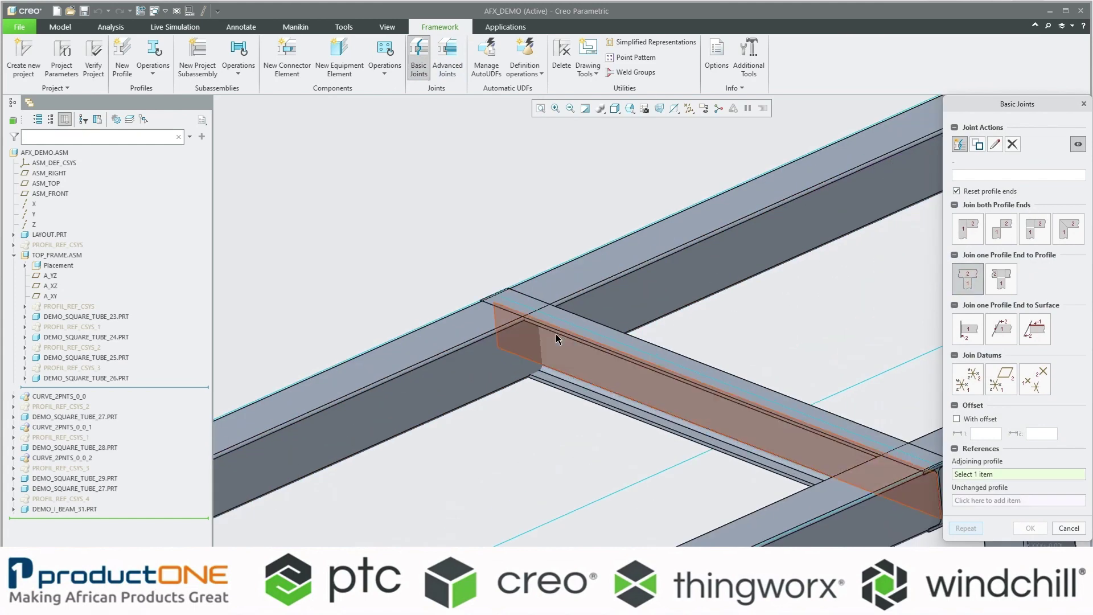
{"action": "left_click", "coordinate": [556, 334]}
{"action": "left_click", "coordinate": [506, 352]}
{"action": "scroll", "coordinate": [539, 327], "scroll_direction": "down", "scroll_amount": 6}
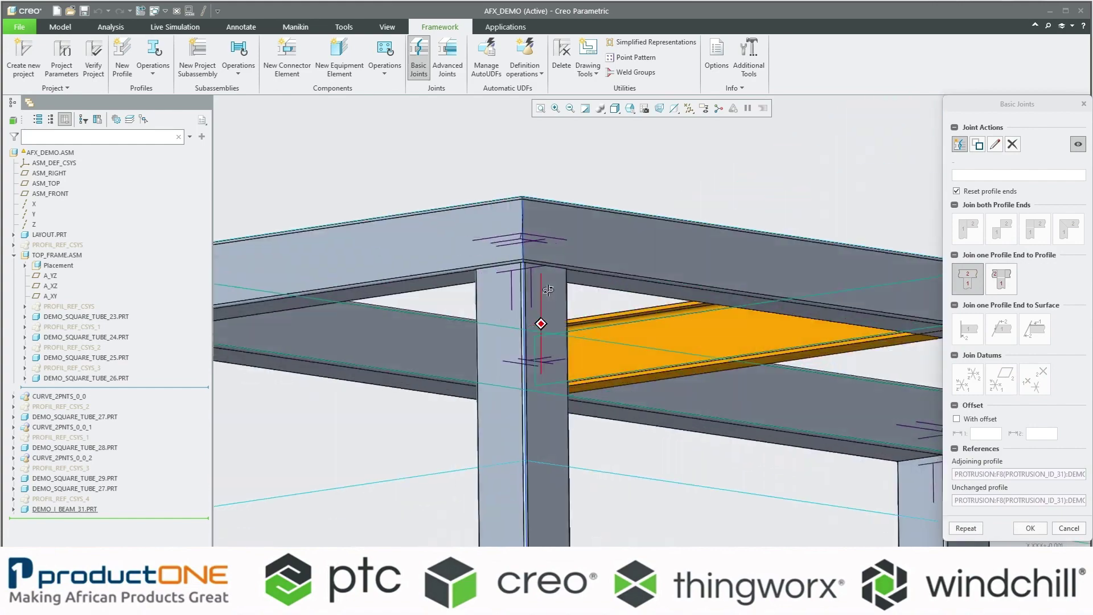
{"action": "scroll", "coordinate": [639, 318], "scroll_direction": "up", "scroll_amount": 3}
{"action": "scroll", "coordinate": [687, 318], "scroll_direction": "up", "scroll_amount": 2}
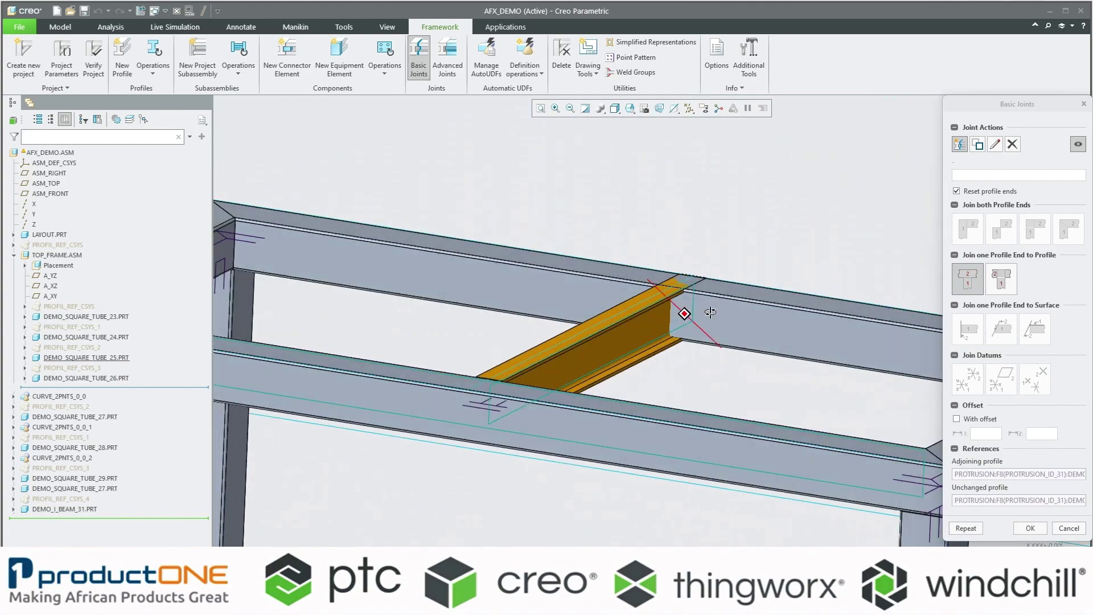
{"action": "scroll", "coordinate": [690, 316], "scroll_direction": "up", "scroll_amount": 1}
Step: Join the crossbeam's other end to the second long tube and confirm the joints
{"action": "left_click", "coordinate": [965, 528]}
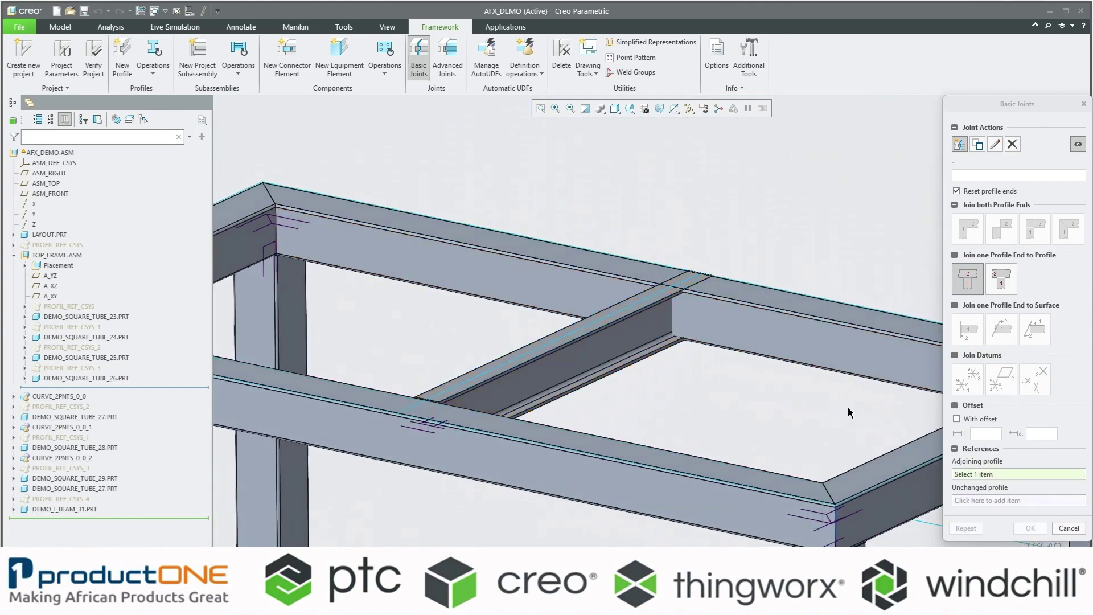
{"action": "left_click", "coordinate": [642, 331]}
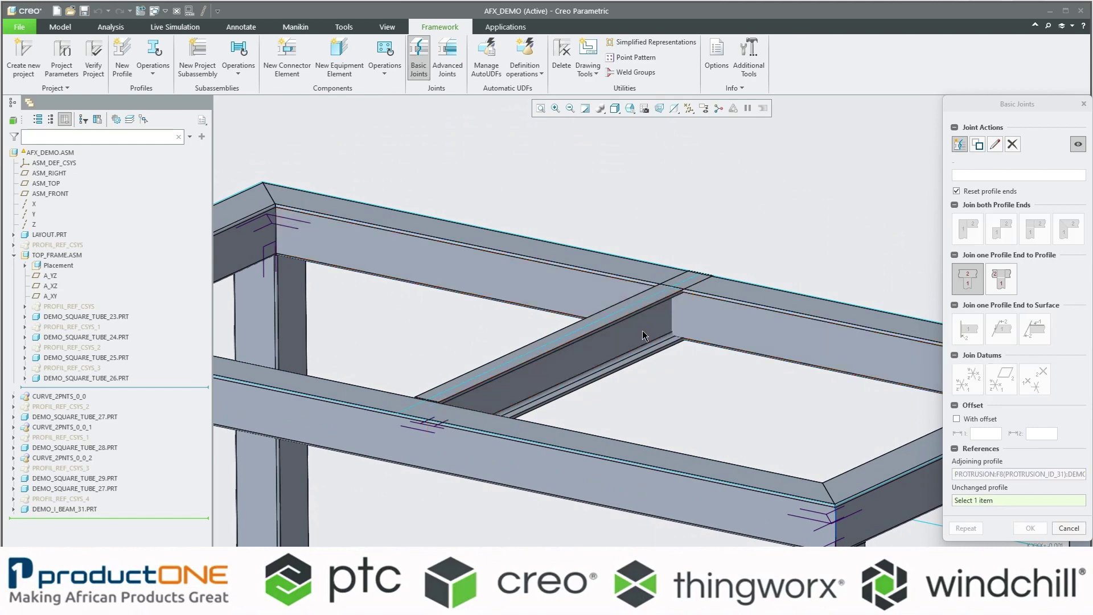
{"action": "left_click", "coordinate": [701, 324]}
{"action": "scroll", "coordinate": [701, 324], "scroll_direction": "down", "scroll_amount": 2}
{"action": "scroll", "coordinate": [701, 333], "scroll_direction": "down", "scroll_amount": 2}
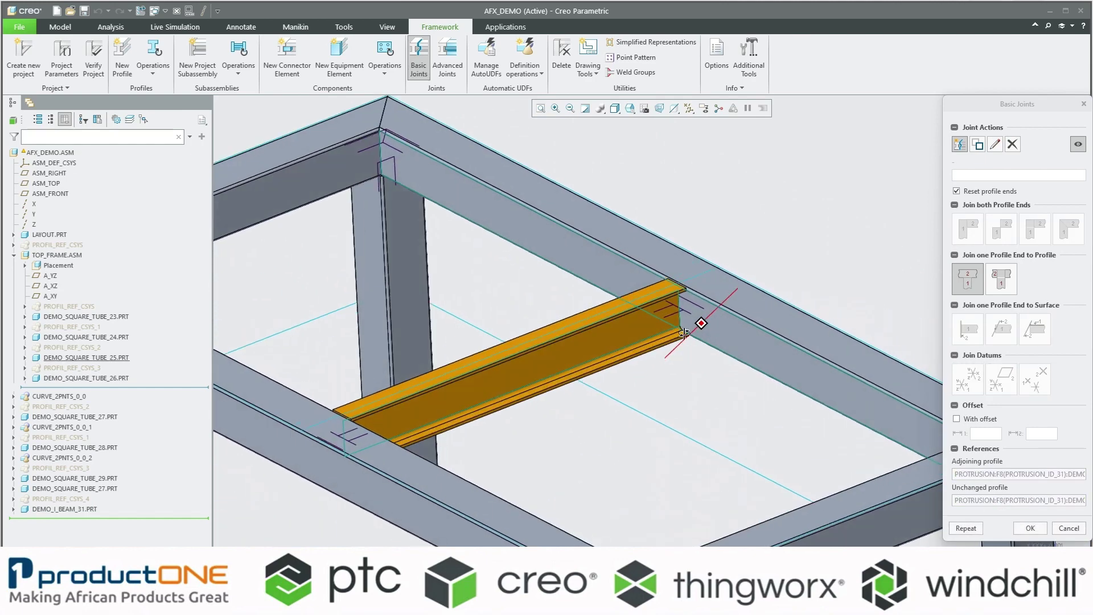
{"action": "scroll", "coordinate": [703, 342], "scroll_direction": "down", "scroll_amount": 2}
{"action": "left_click", "coordinate": [1033, 531]}
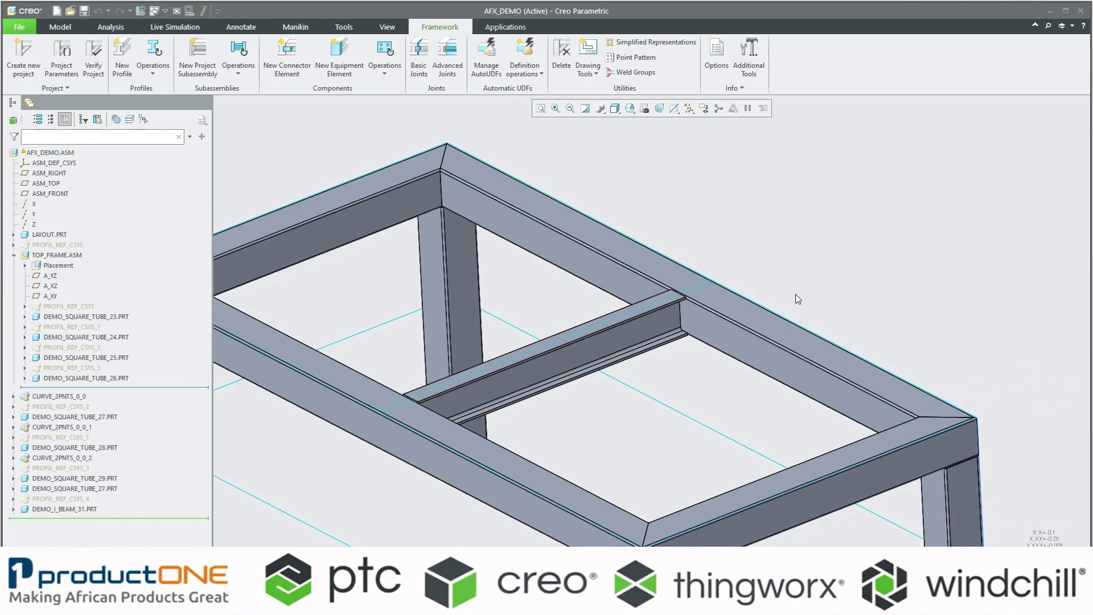
{"action": "mouse_move", "coordinate": [795, 294]}
{"action": "middle_mouse_down"}
{"action": "mouse_move", "coordinate": [700, 307]}
{"action": "mouse_move", "coordinate": [702, 199]}
{"action": "middle_mouse_up"}
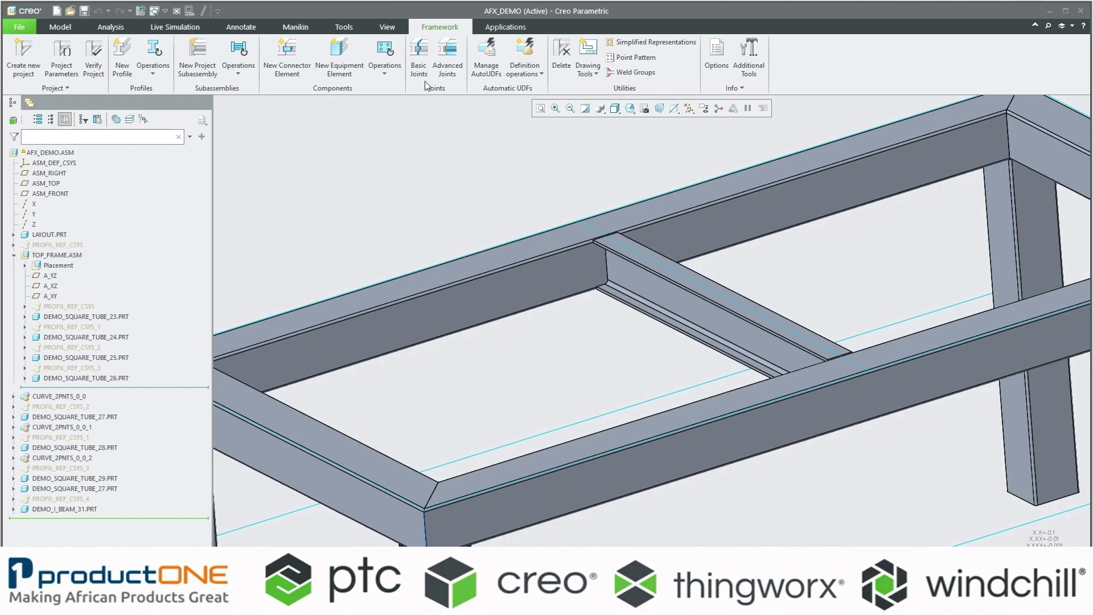
Step: Browse the connector library and choose DAST STANDARD ANGLE CONNECTOR IW
{"action": "left_click", "coordinate": [295, 75]}
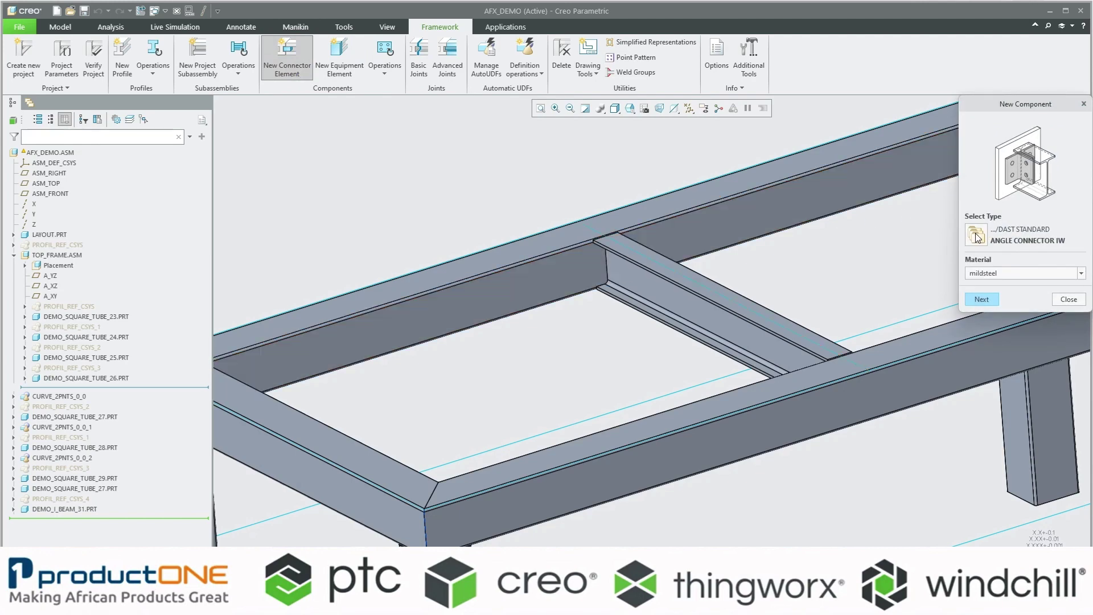
{"action": "left_click", "coordinate": [975, 236]}
{"action": "left_click", "coordinate": [538, 205]}
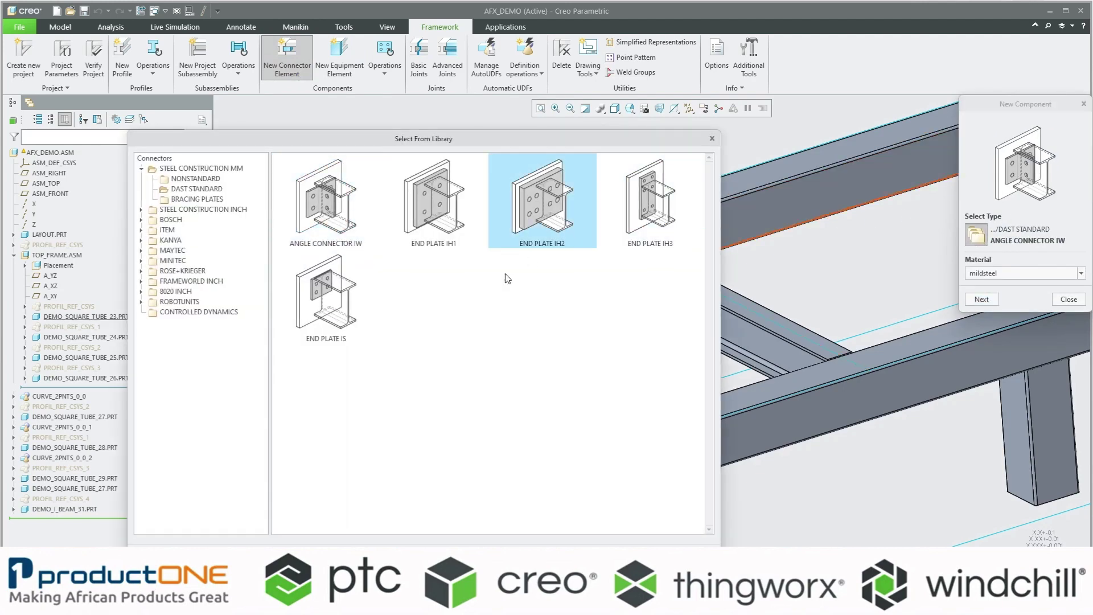
{"action": "left_click", "coordinate": [295, 219]}
{"action": "left_click", "coordinate": [196, 181]}
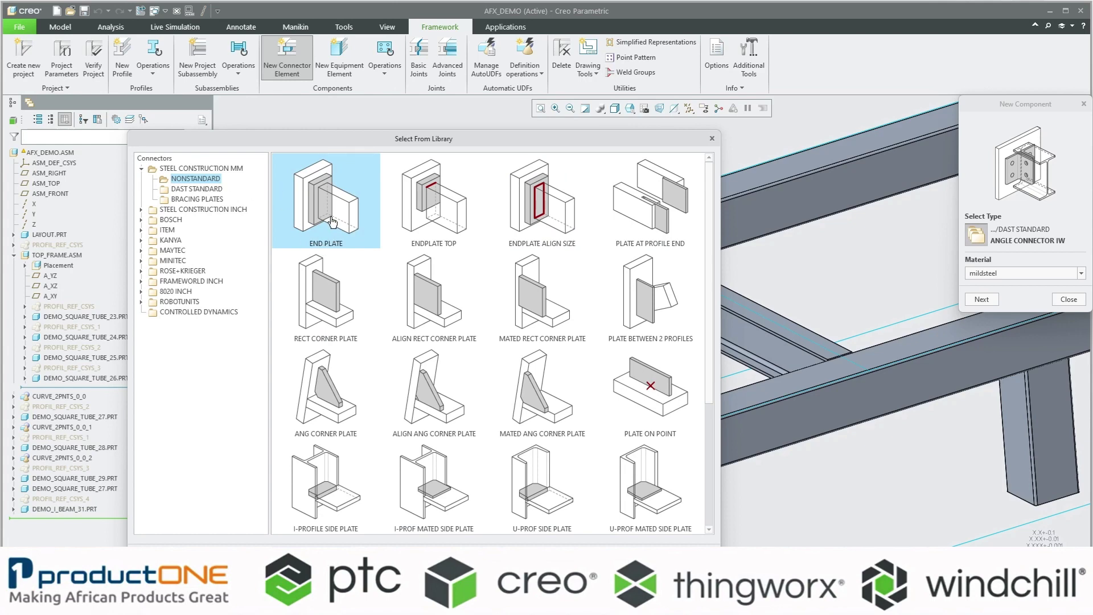
{"action": "left_click", "coordinate": [422, 357]}
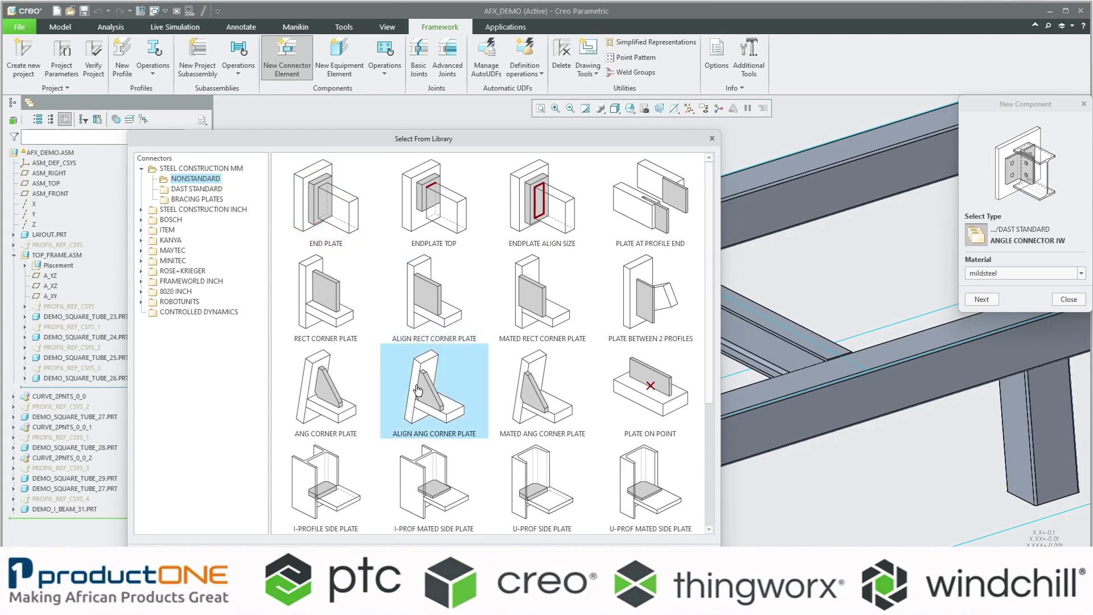
{"action": "left_click", "coordinate": [203, 187]}
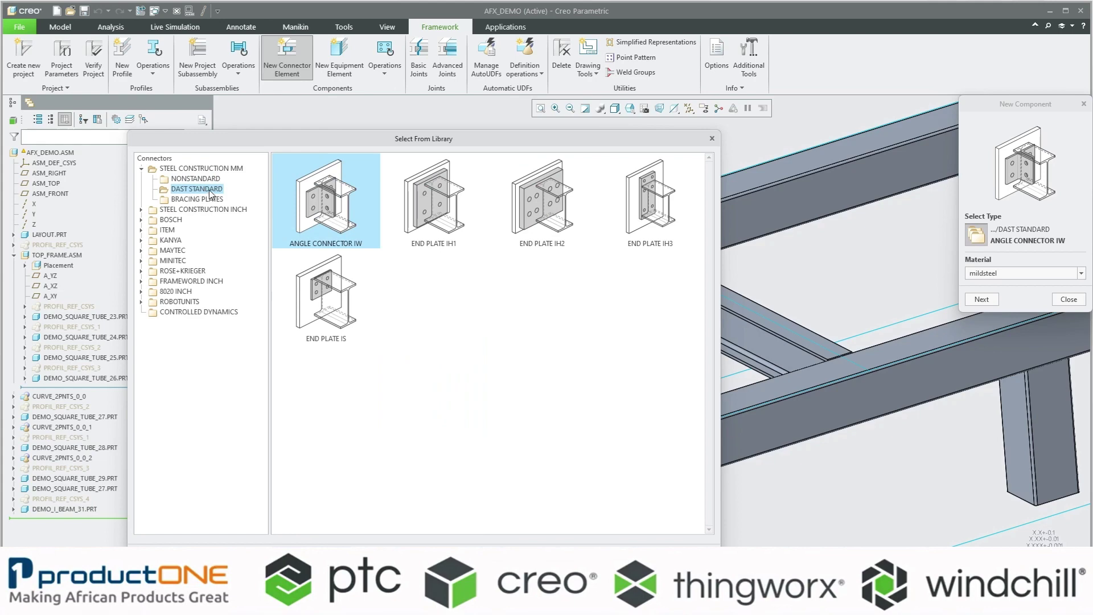
{"action": "left_click", "coordinate": [342, 307]}
{"action": "double_click", "coordinate": [331, 216]}
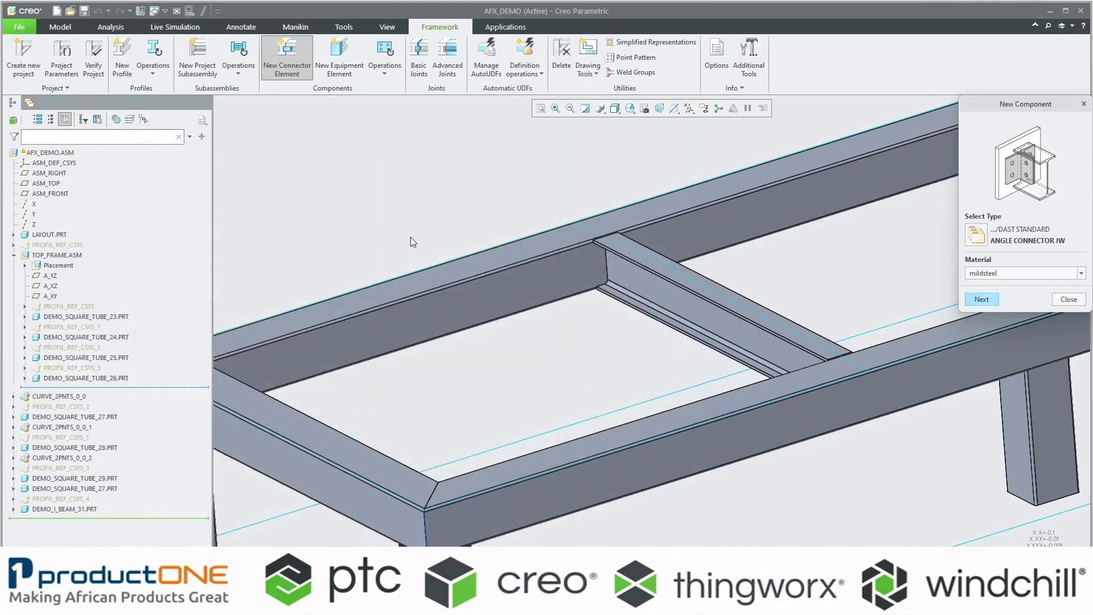
{"action": "scroll", "coordinate": [593, 250], "scroll_direction": "down", "scroll_amount": 2}
{"action": "scroll", "coordinate": [630, 274], "scroll_direction": "up", "scroll_amount": 5}
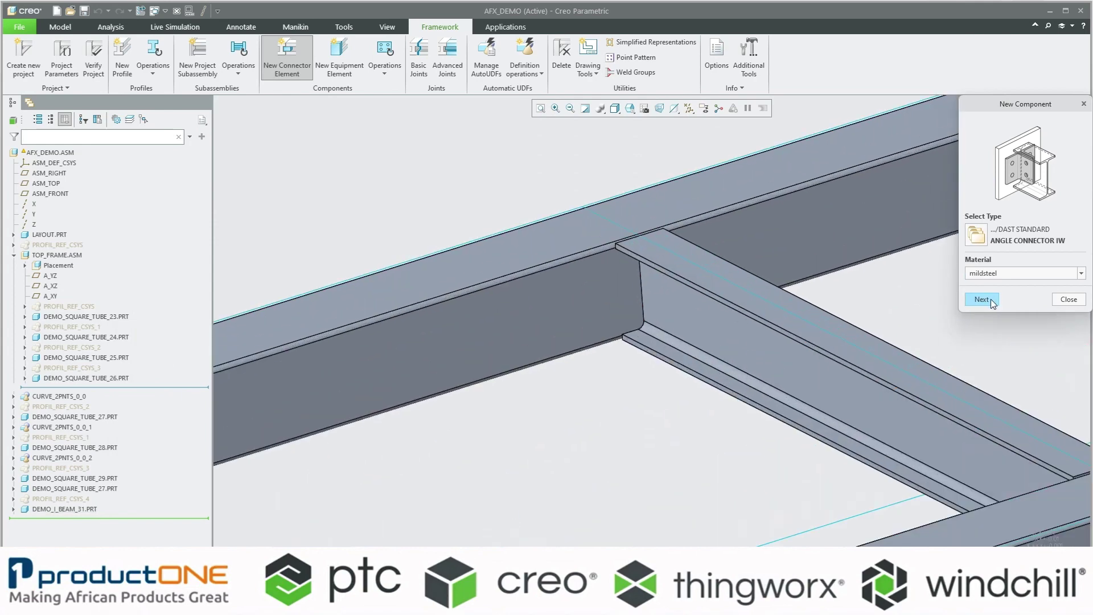
Step: Reference the I-beam top flange and web, then preview and inspect the angle connector
{"action": "left_click", "coordinate": [990, 299]}
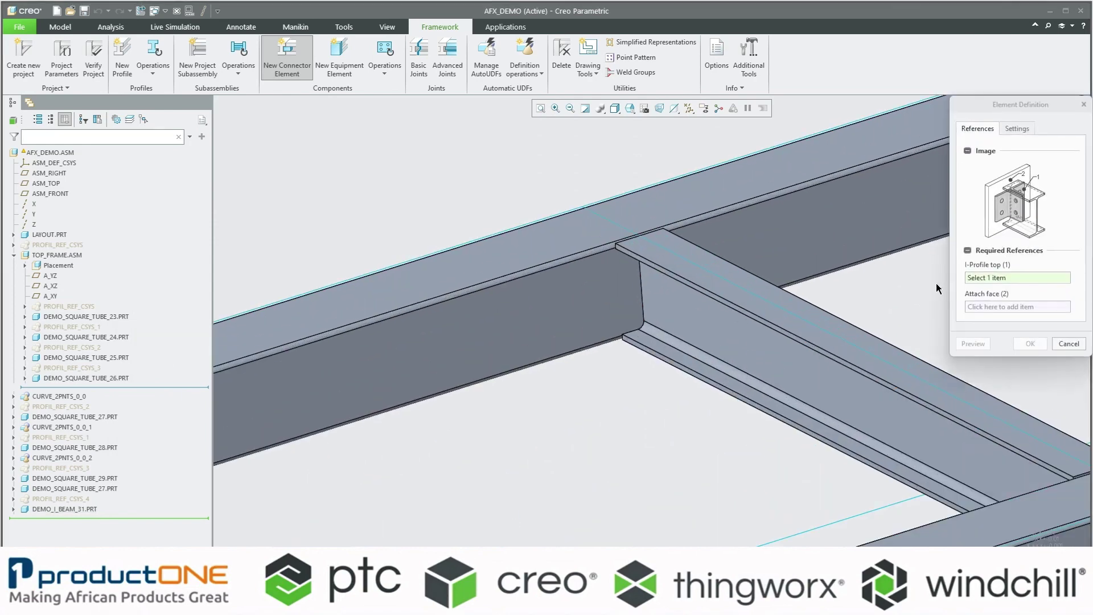
{"action": "scroll", "coordinate": [681, 253], "scroll_direction": "up", "scroll_amount": 3}
{"action": "scroll", "coordinate": [580, 235], "scroll_direction": "up", "scroll_amount": 2}
{"action": "left_click", "coordinate": [580, 235]}
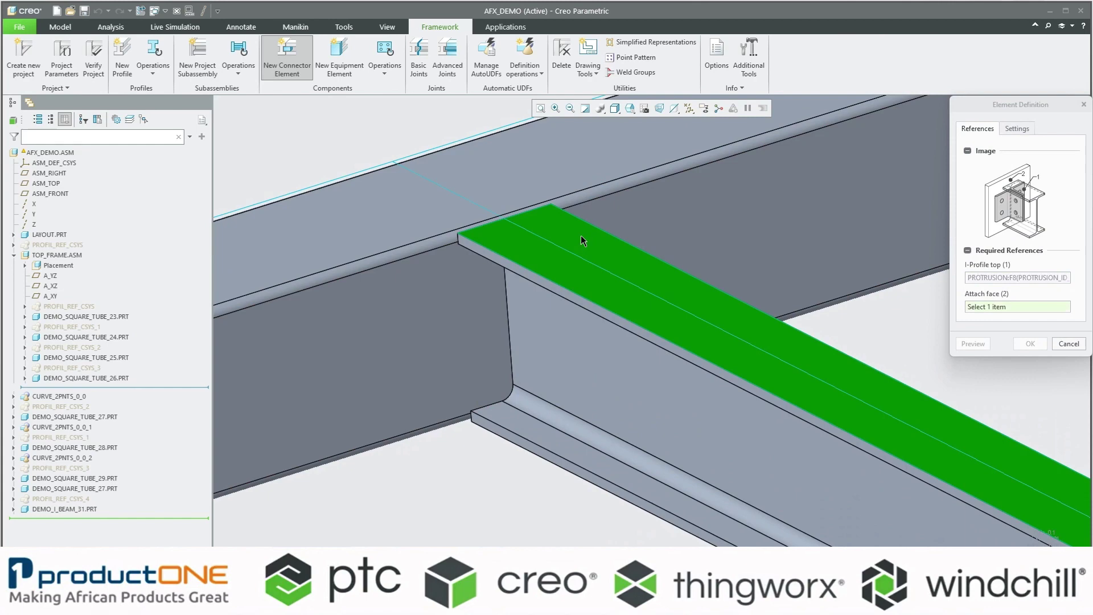
{"action": "left_click", "coordinate": [438, 302]}
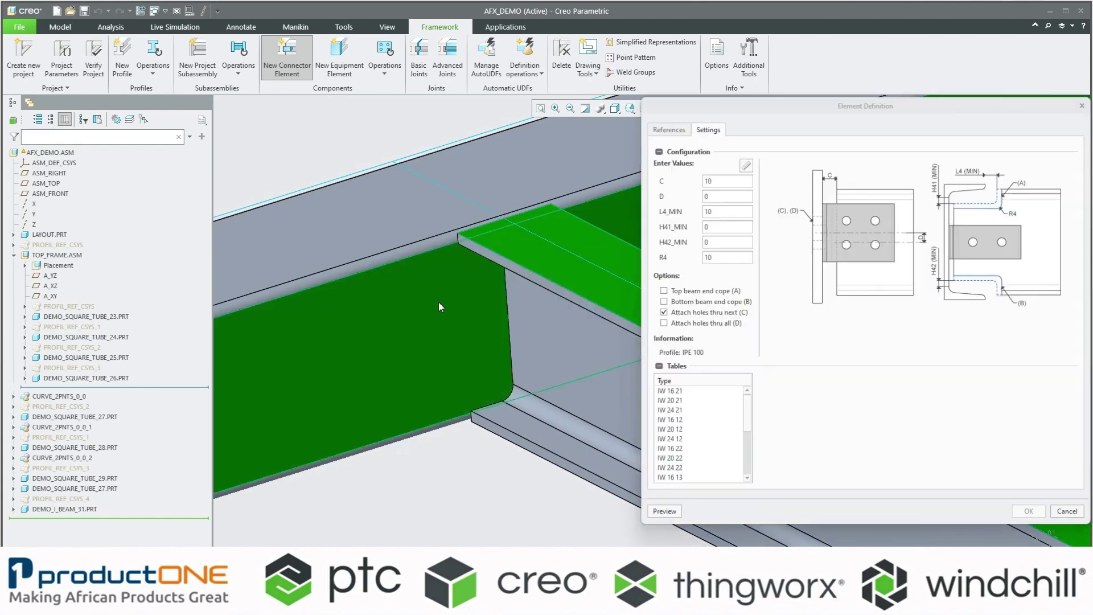
{"action": "scroll", "coordinate": [438, 302], "scroll_direction": "down", "scroll_amount": 2}
{"action": "scroll", "coordinate": [448, 297], "scroll_direction": "down", "scroll_amount": 2}
{"action": "scroll", "coordinate": [450, 298], "scroll_direction": "down", "scroll_amount": 2}
{"action": "scroll", "coordinate": [471, 291], "scroll_direction": "up", "scroll_amount": 2}
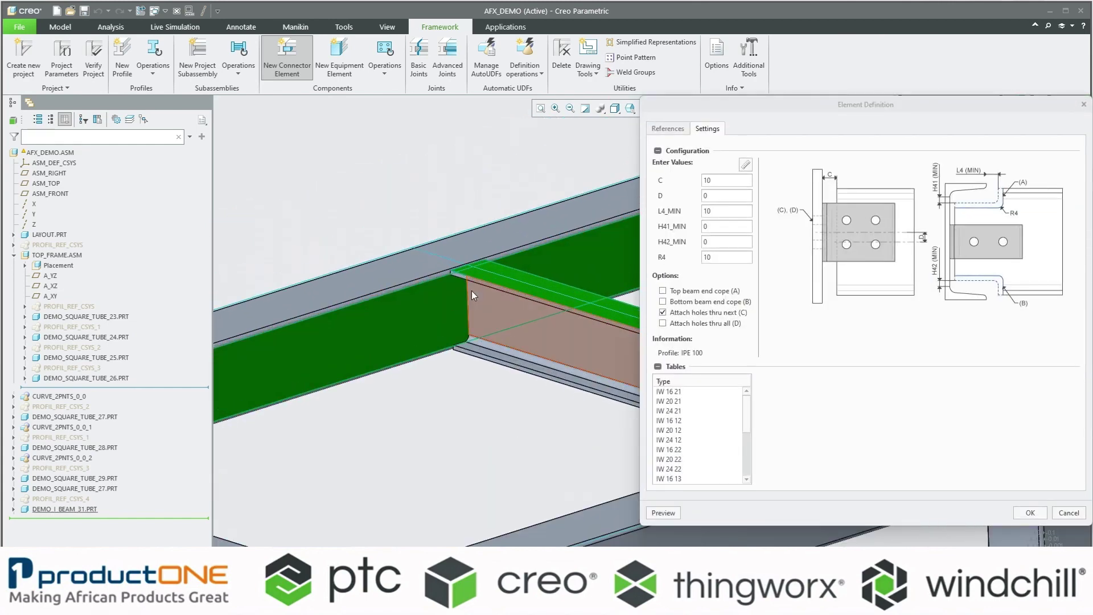
{"action": "scroll", "coordinate": [471, 290], "scroll_direction": "up", "scroll_amount": 1}
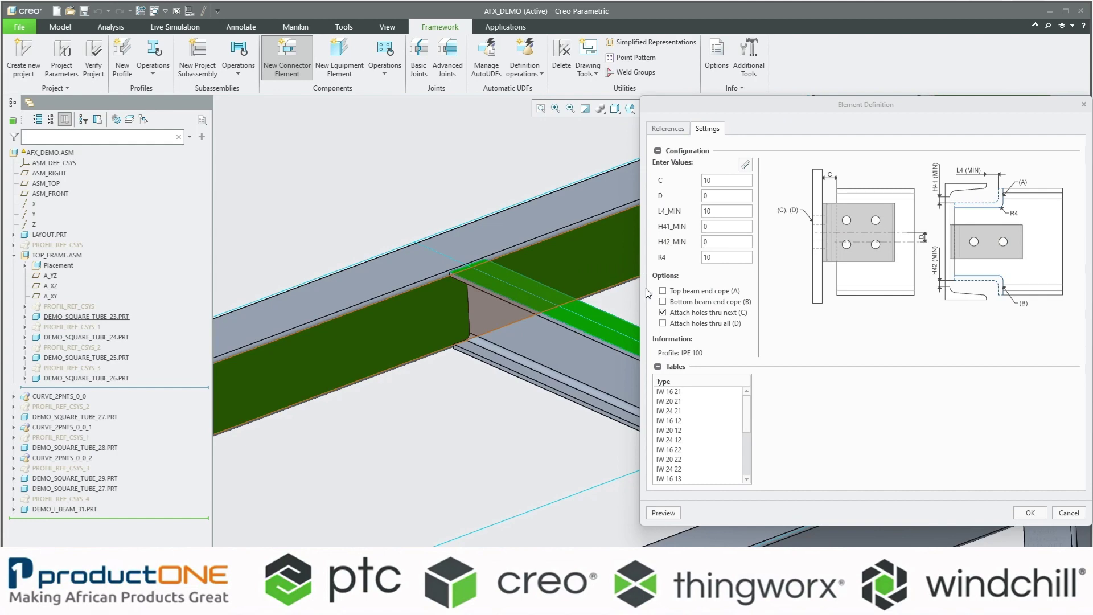
{"action": "left_click", "coordinate": [659, 513]}
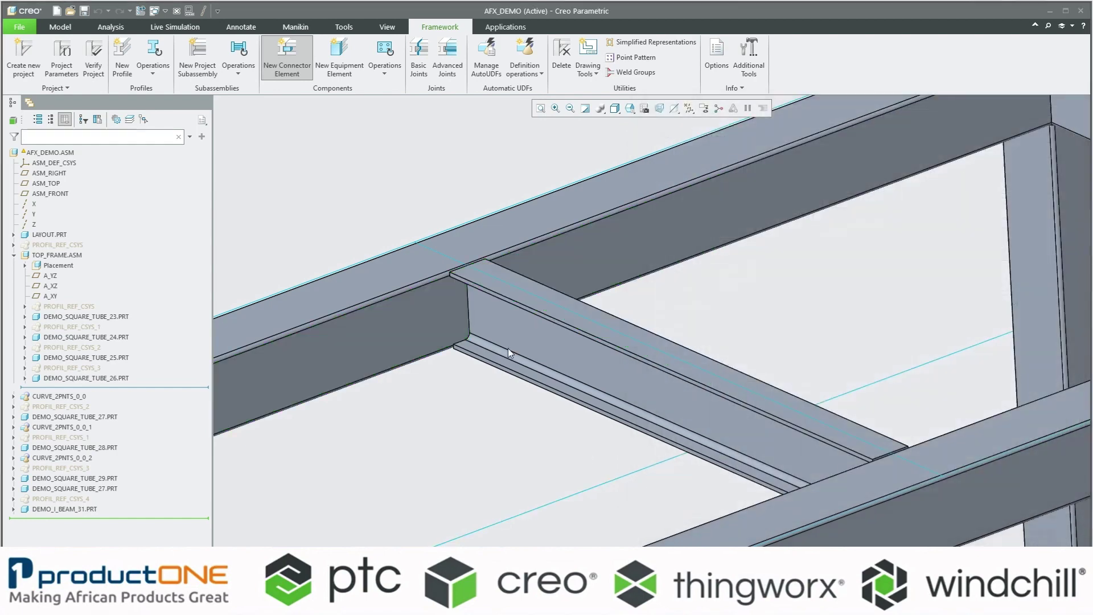
{"action": "scroll", "coordinate": [493, 308], "scroll_direction": "up", "scroll_amount": 2}
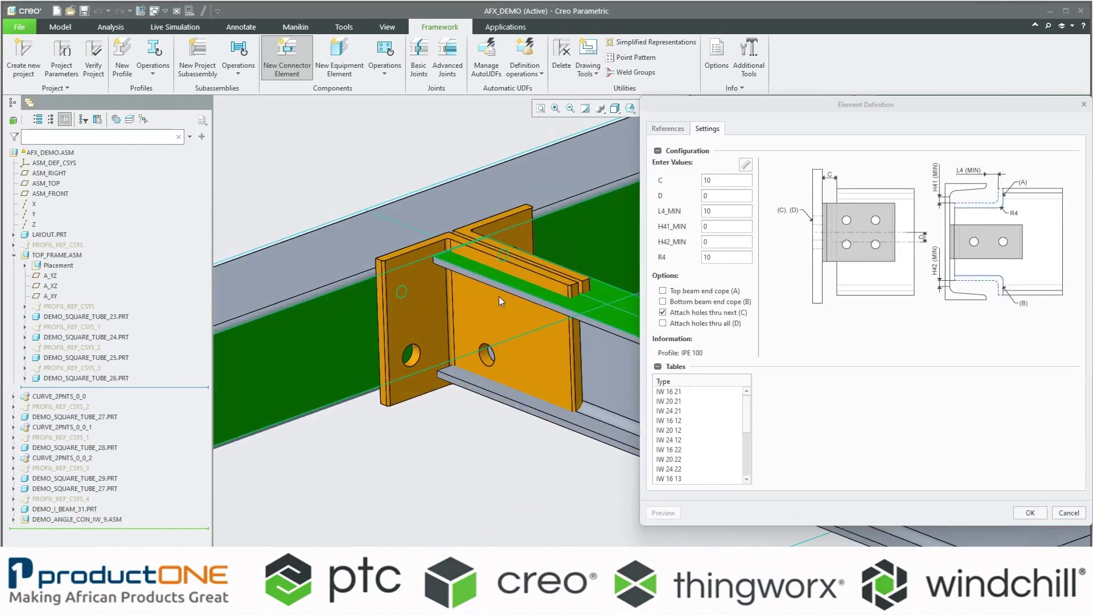
{"action": "middle_click", "coordinate": [650, 518]}
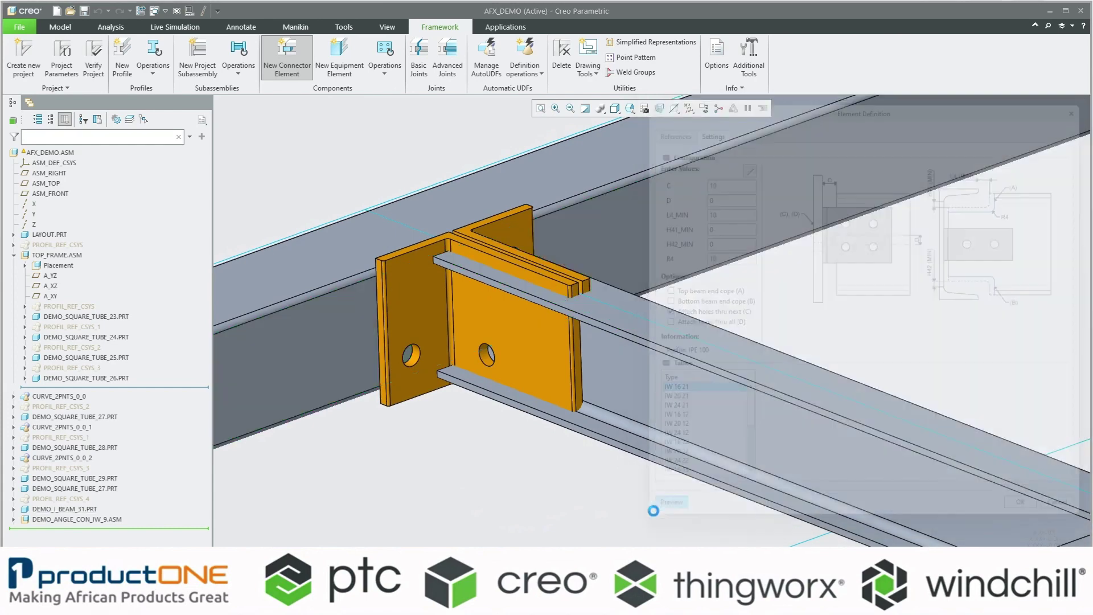
{"action": "mouse_move", "coordinate": [512, 345]}
{"action": "middle_mouse_down"}
{"action": "mouse_move", "coordinate": [515, 327]}
{"action": "mouse_move", "coordinate": [547, 333]}
{"action": "middle_mouse_up"}
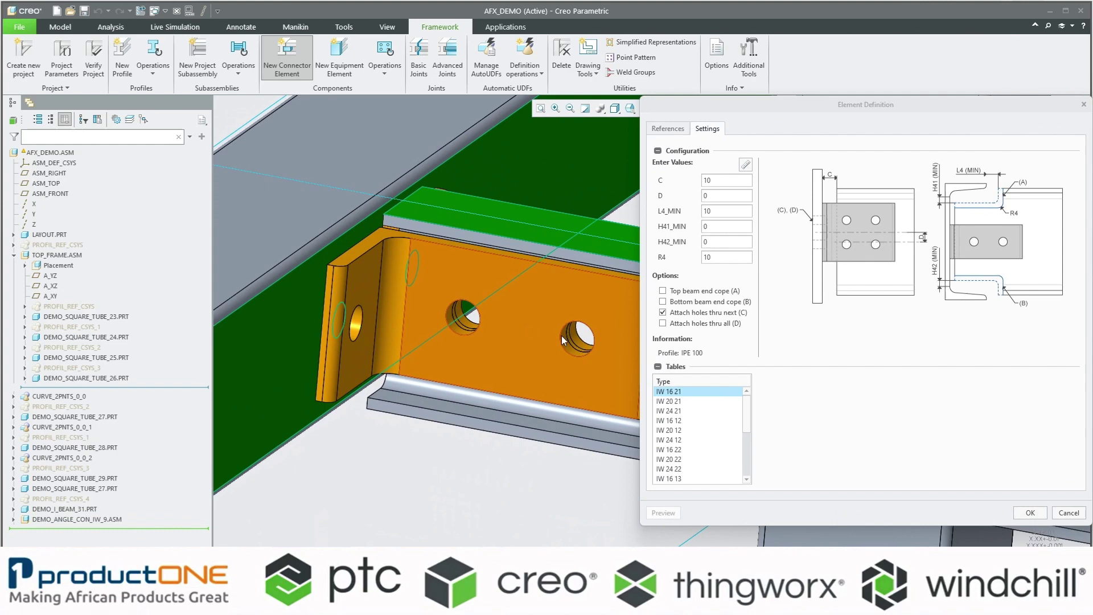
{"action": "scroll", "coordinate": [564, 337], "scroll_direction": "up", "scroll_amount": 3}
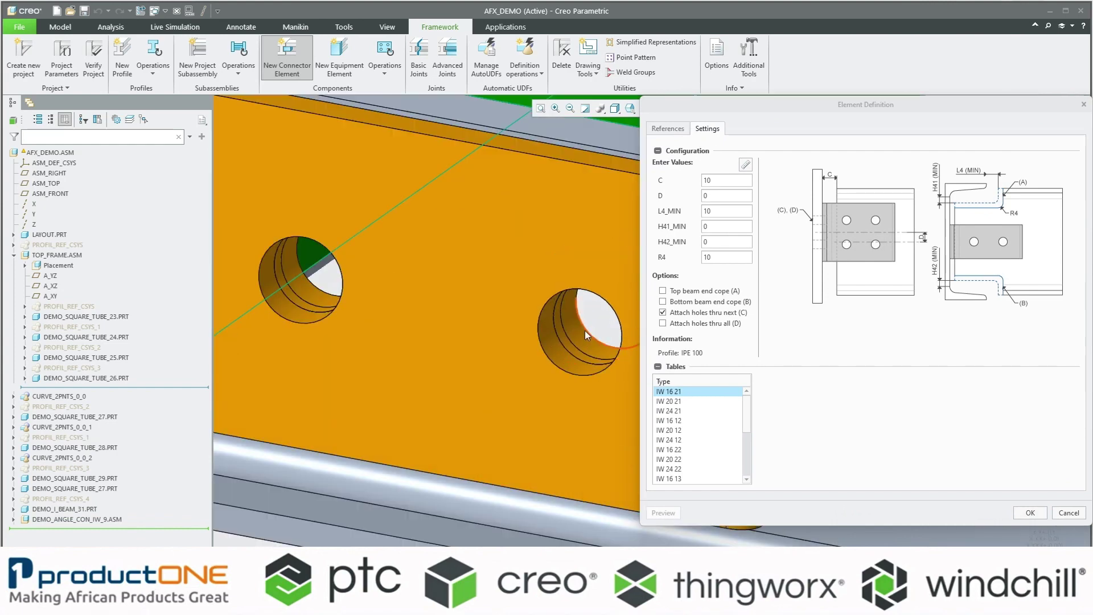
{"action": "scroll", "coordinate": [585, 330], "scroll_direction": "down", "scroll_amount": 5}
{"action": "middle_click_drag", "start_coordinate": [545, 360], "coordinate": [433, 353]}
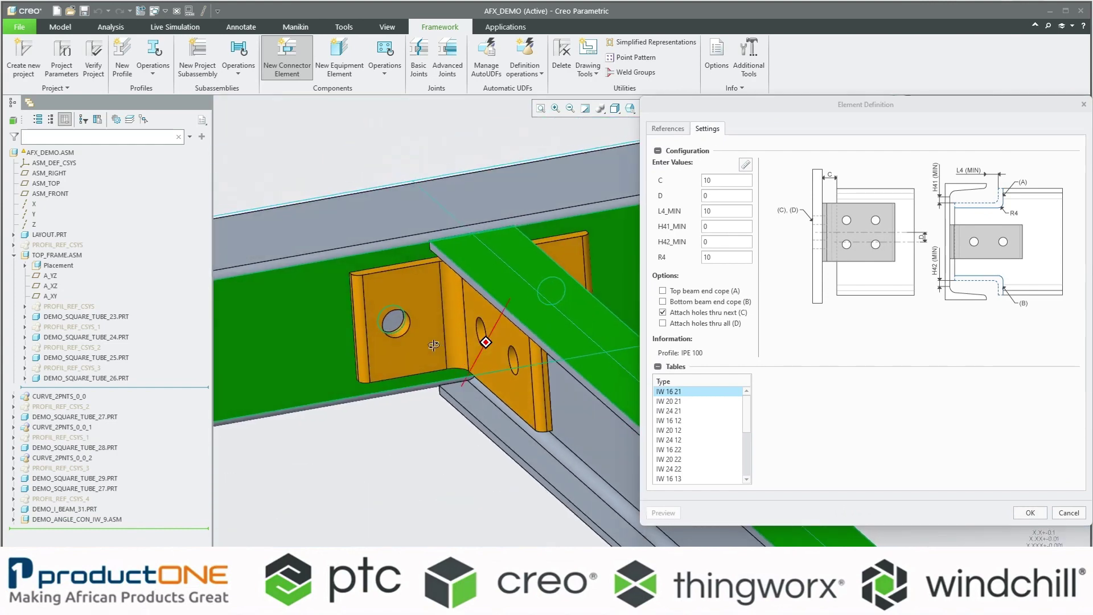
{"action": "scroll", "coordinate": [433, 353], "scroll_direction": "up", "scroll_amount": 3}
{"action": "scroll", "coordinate": [399, 322], "scroll_direction": "up", "scroll_amount": 3}
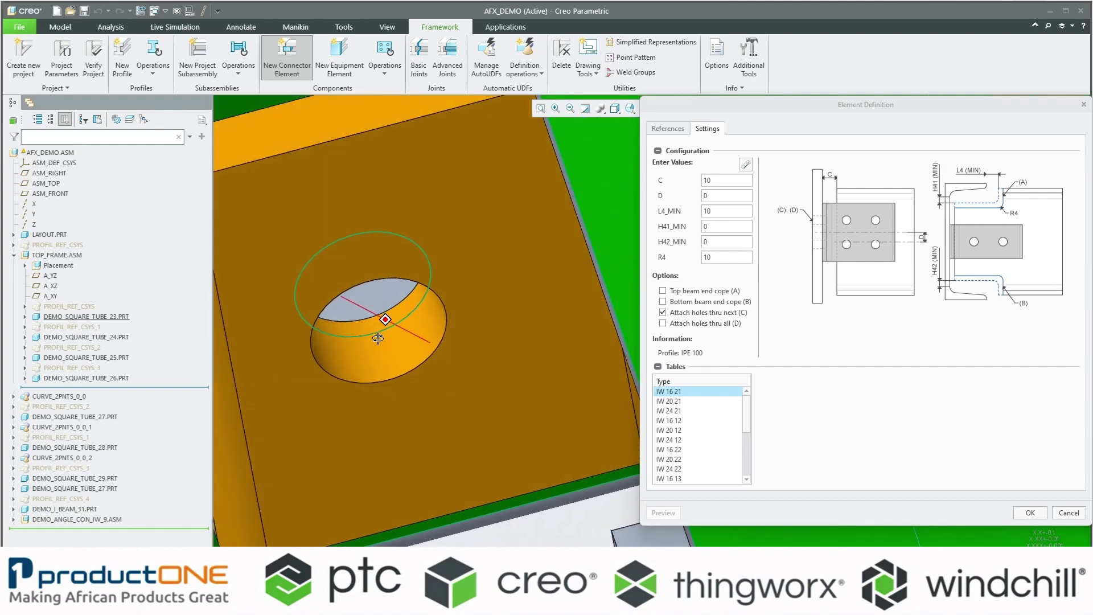
{"action": "mouse_move", "coordinate": [386, 321]}
{"action": "middle_mouse_down"}
{"action": "mouse_move", "coordinate": [363, 345]}
{"action": "mouse_move", "coordinate": [392, 263]}
{"action": "middle_mouse_up"}
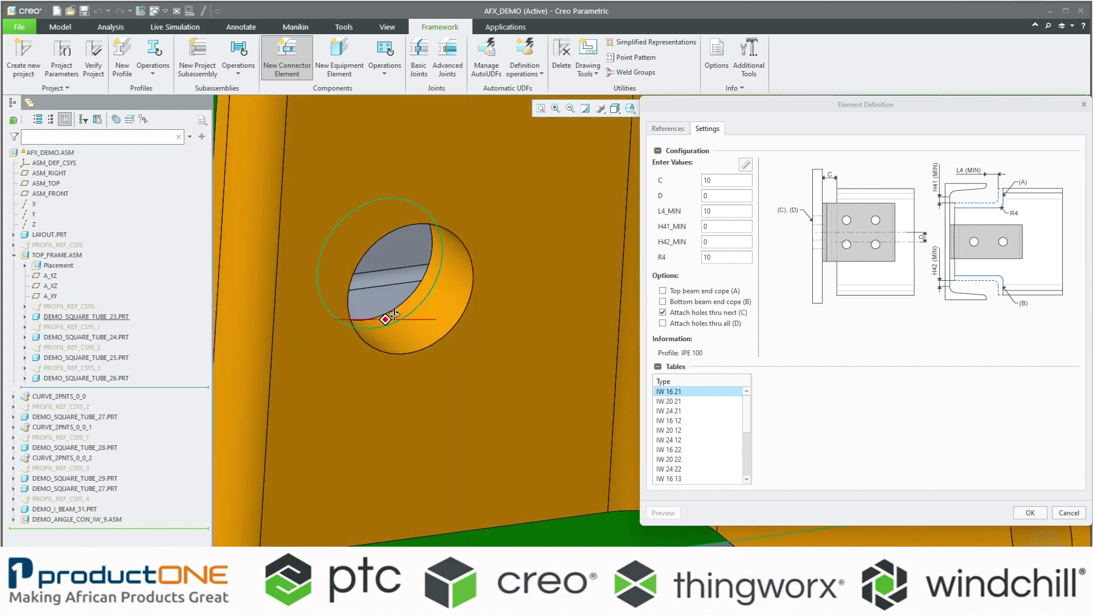
{"action": "scroll", "coordinate": [388, 261], "scroll_direction": "down", "scroll_amount": 5}
{"action": "scroll", "coordinate": [389, 261], "scroll_direction": "up", "scroll_amount": 5}
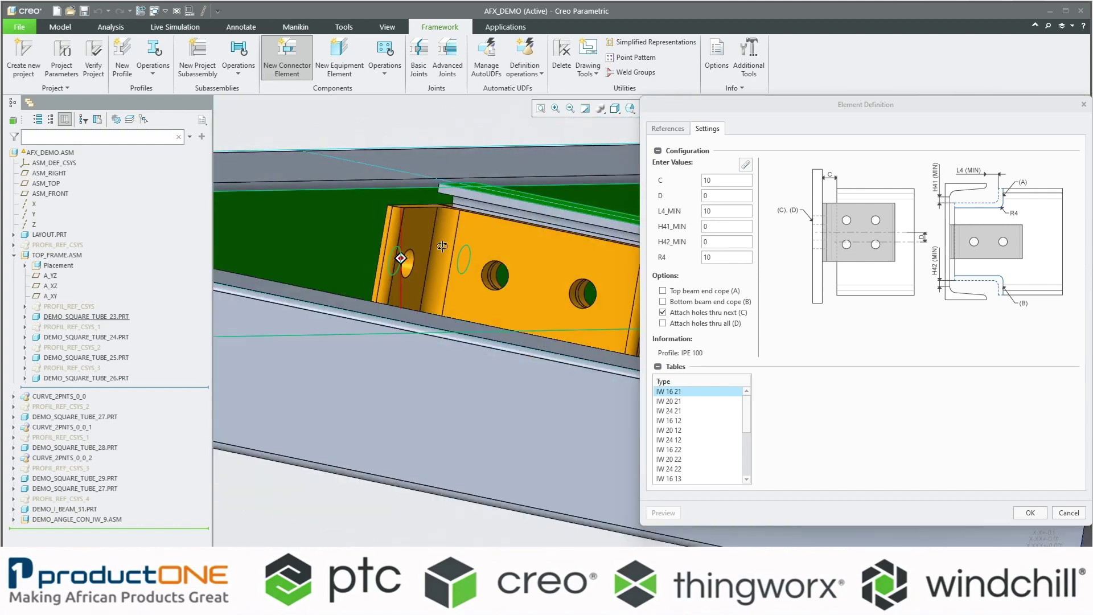
{"action": "mouse_move", "coordinate": [388, 260]}
{"action": "middle_mouse_down"}
{"action": "mouse_move", "coordinate": [512, 261]}
{"action": "mouse_move", "coordinate": [471, 311]}
{"action": "middle_mouse_up"}
{"action": "scroll", "coordinate": [505, 273], "scroll_direction": "down", "scroll_amount": 4}
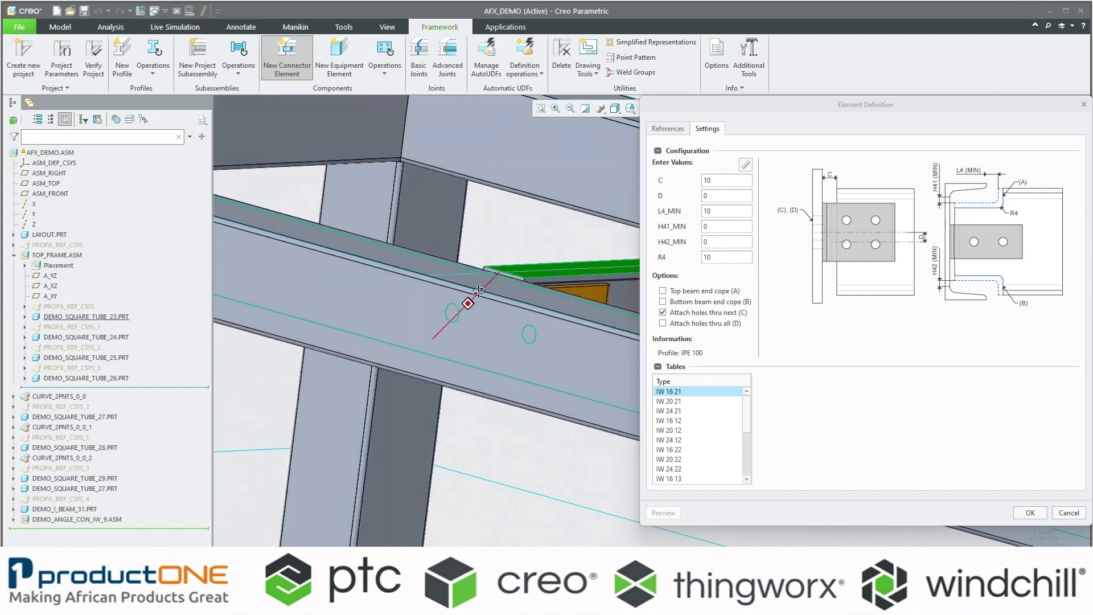
{"action": "scroll", "coordinate": [536, 293], "scroll_direction": "up", "scroll_amount": 4}
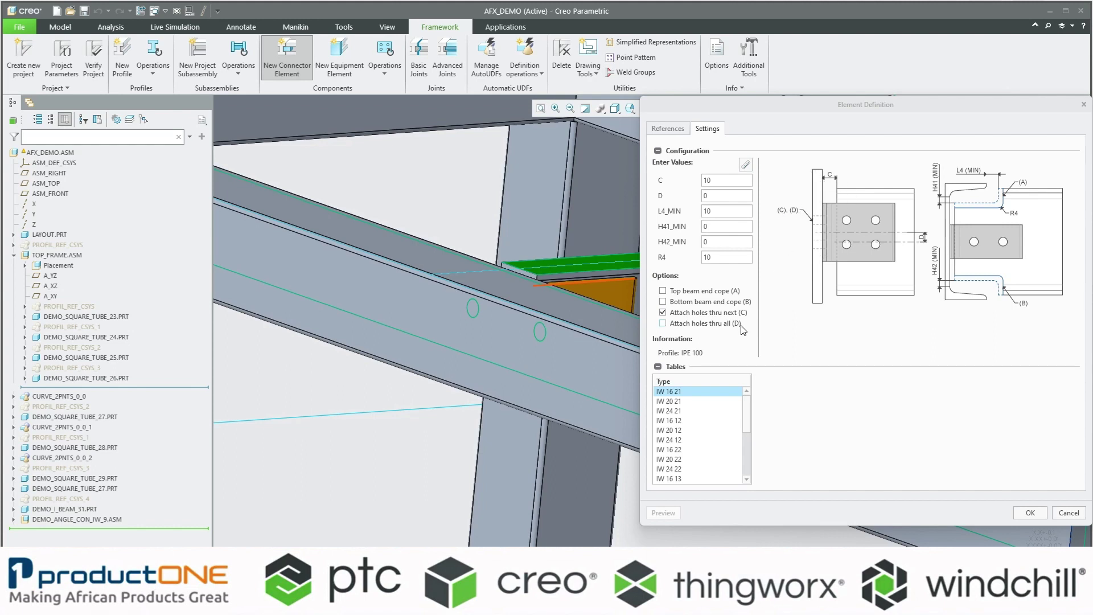
Step: Enable 'Attach holes thru all', preview the connector, and place it on the crossbeam
{"action": "left_click", "coordinate": [663, 324]}
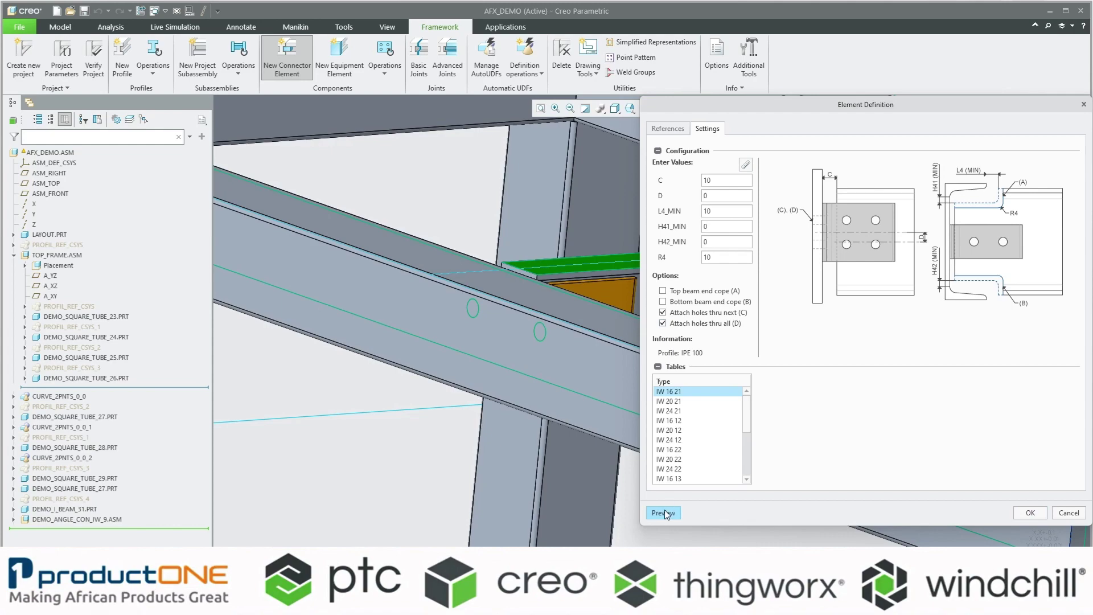
{"action": "left_click", "coordinate": [665, 510]}
{"action": "scroll", "coordinate": [472, 346], "scroll_direction": "up", "scroll_amount": 3}
{"action": "scroll", "coordinate": [538, 347], "scroll_direction": "up", "scroll_amount": 2}
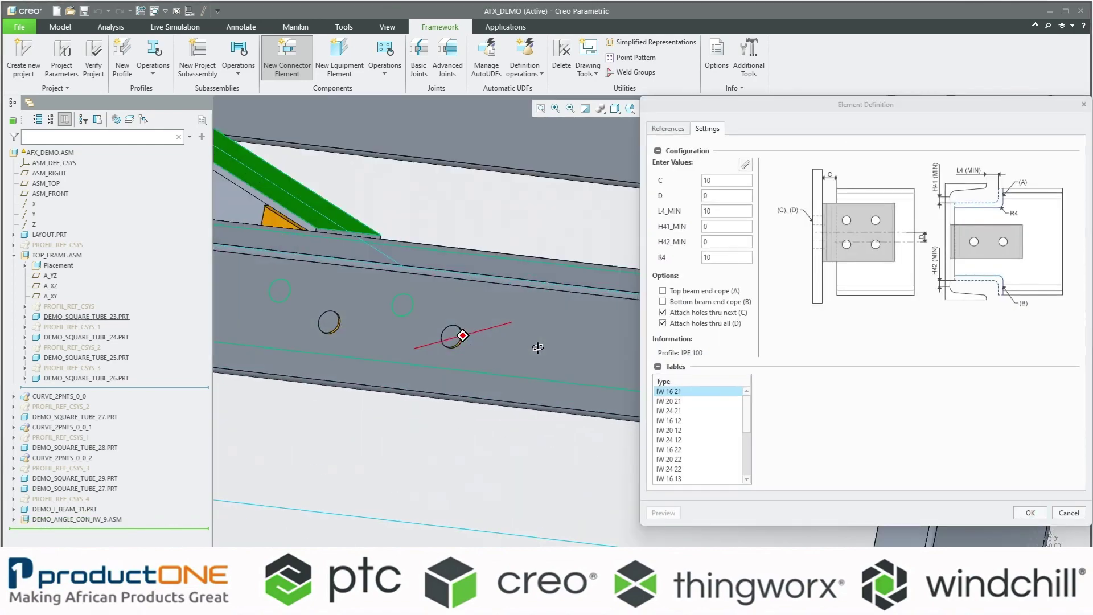
{"action": "middle_click_drag", "start_coordinate": [536, 346], "coordinate": [406, 332]}
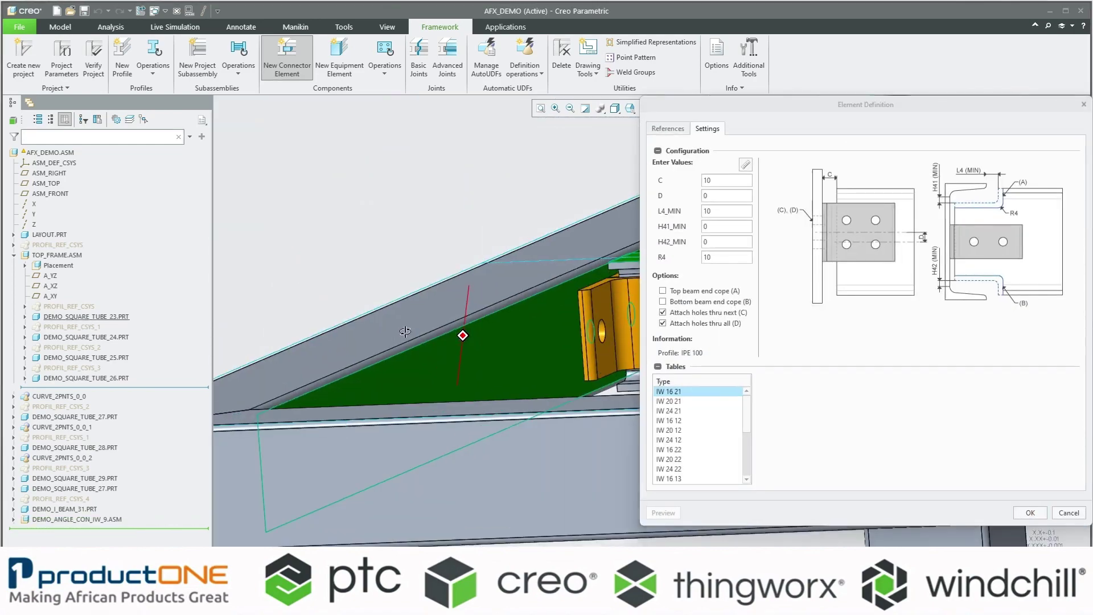
{"action": "scroll", "coordinate": [366, 342], "scroll_direction": "down", "scroll_amount": 3}
{"action": "scroll", "coordinate": [363, 343], "scroll_direction": "down", "scroll_amount": 3}
{"action": "scroll", "coordinate": [440, 363], "scroll_direction": "up", "scroll_amount": 2}
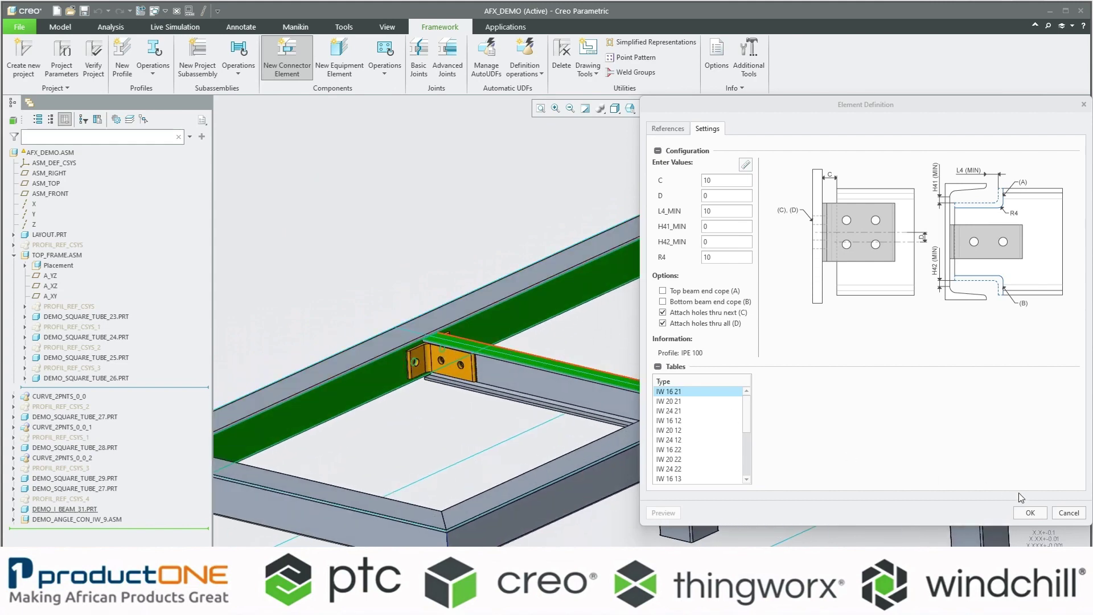
{"action": "left_click", "coordinate": [1031, 512]}
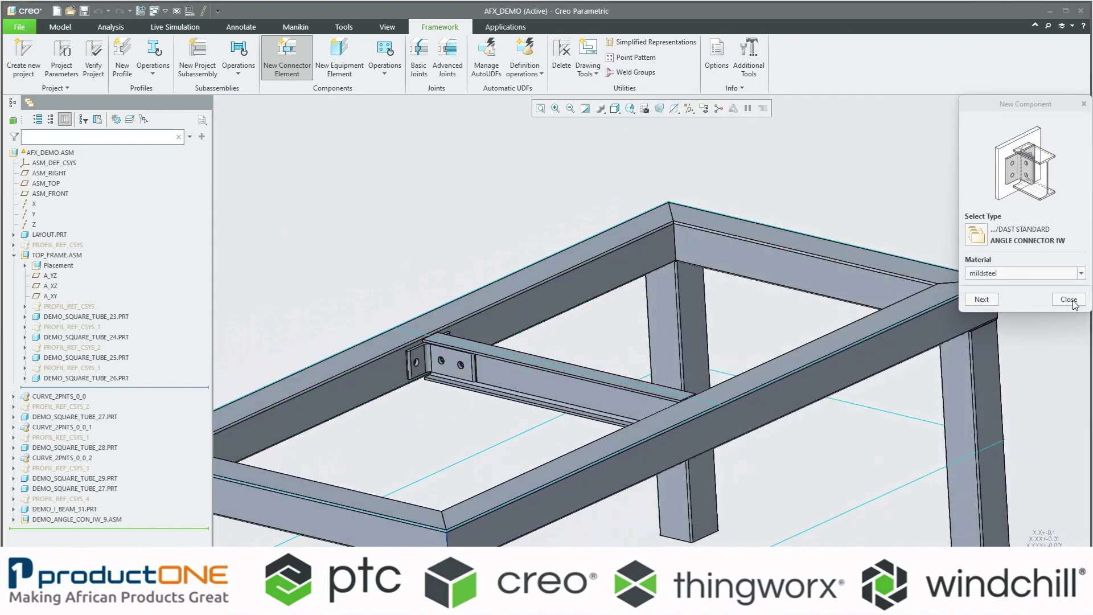
Step: Dismiss the New Component prompt and measure a bolt hole's diameter as 18 mm
{"action": "left_click", "coordinate": [1072, 301]}
{"action": "scroll", "coordinate": [458, 375], "scroll_direction": "up", "scroll_amount": 5}
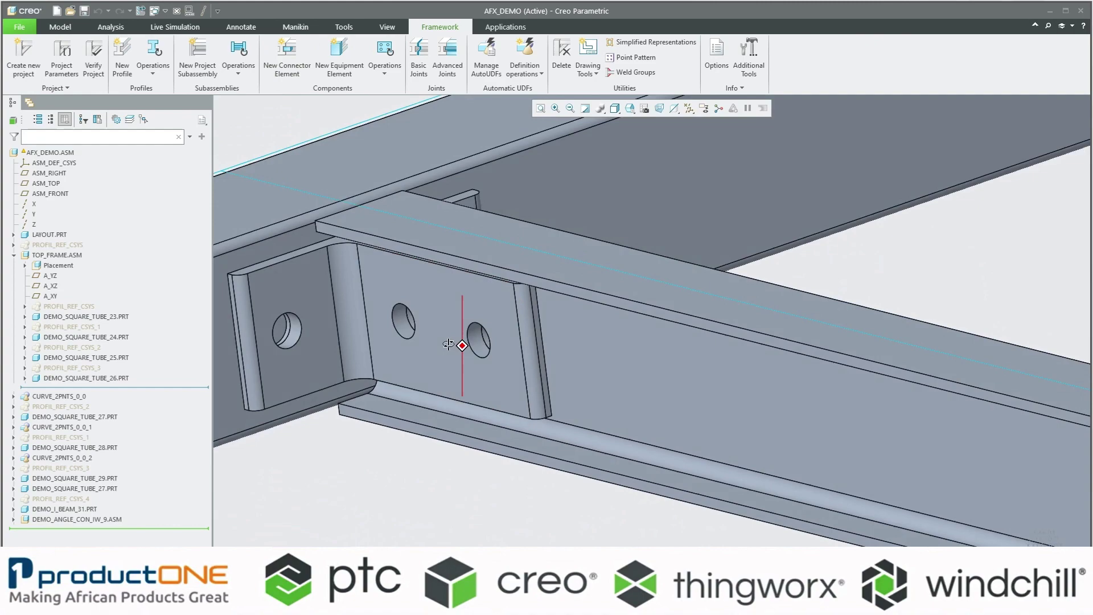
{"action": "middle_click_drag", "start_coordinate": [447, 344], "coordinate": [282, 213]}
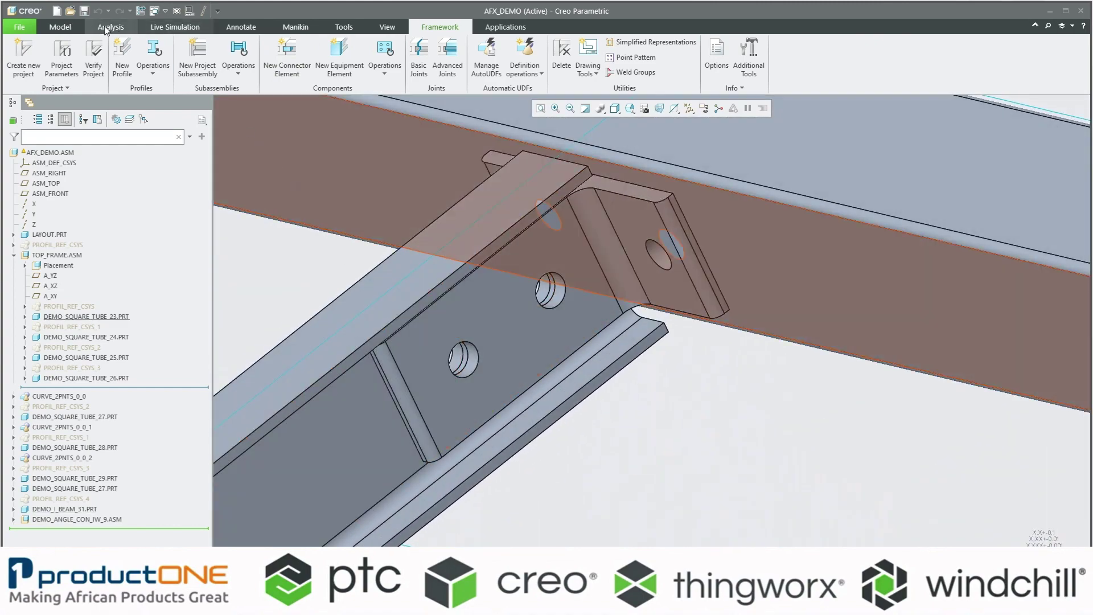
{"action": "left_click", "coordinate": [106, 29]}
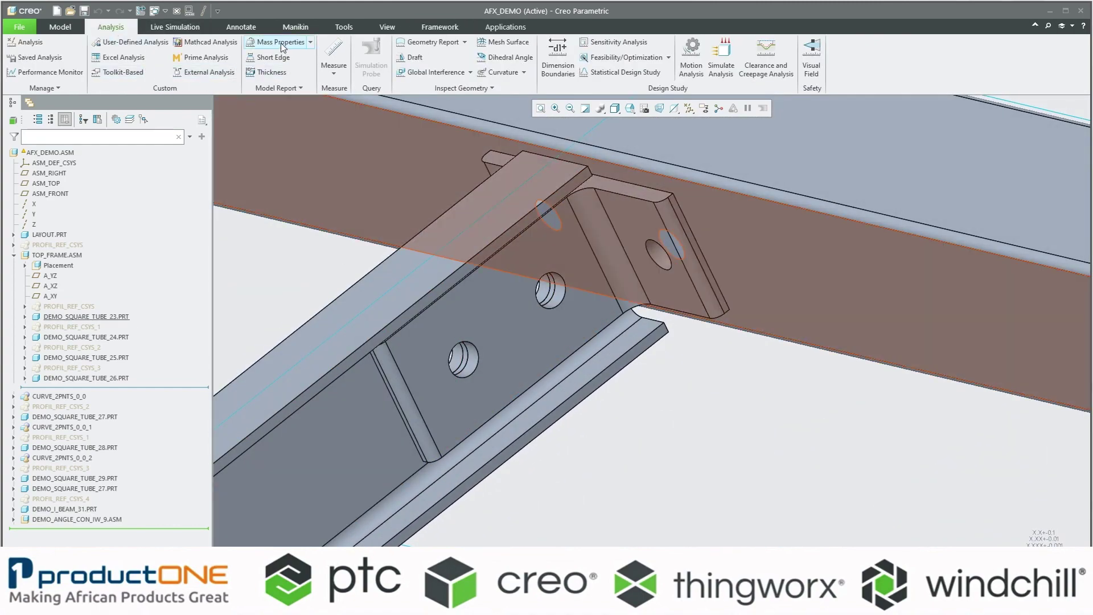
{"action": "left_click", "coordinate": [333, 59]}
{"action": "middle_click_drag", "start_coordinate": [378, 171], "coordinate": [465, 387]}
{"action": "left_click", "coordinate": [472, 351]}
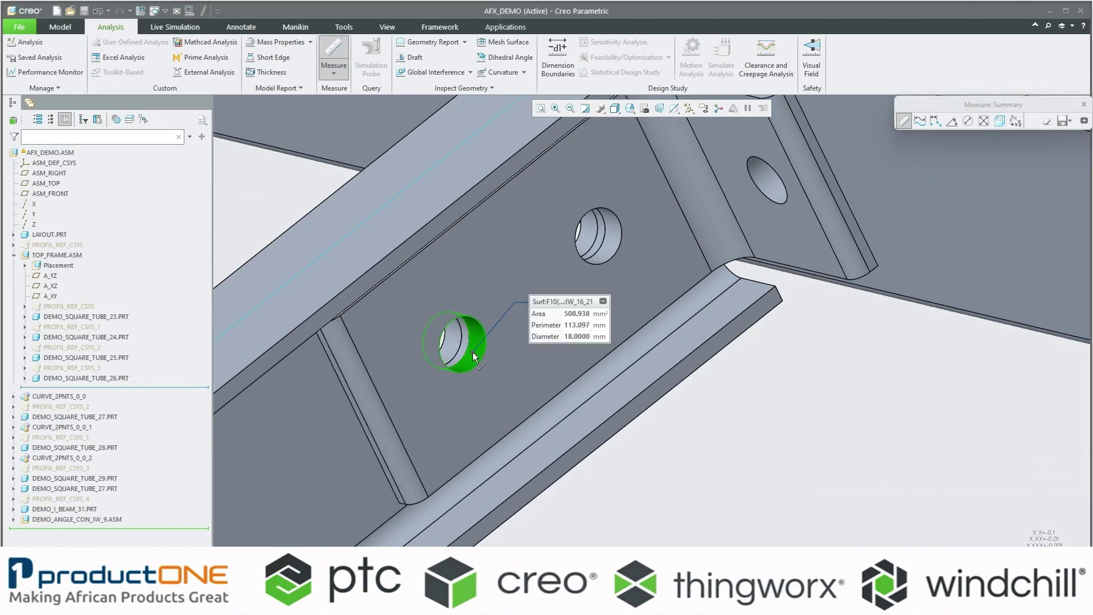
{"action": "scroll", "coordinate": [479, 355], "scroll_direction": "down", "scroll_amount": 3}
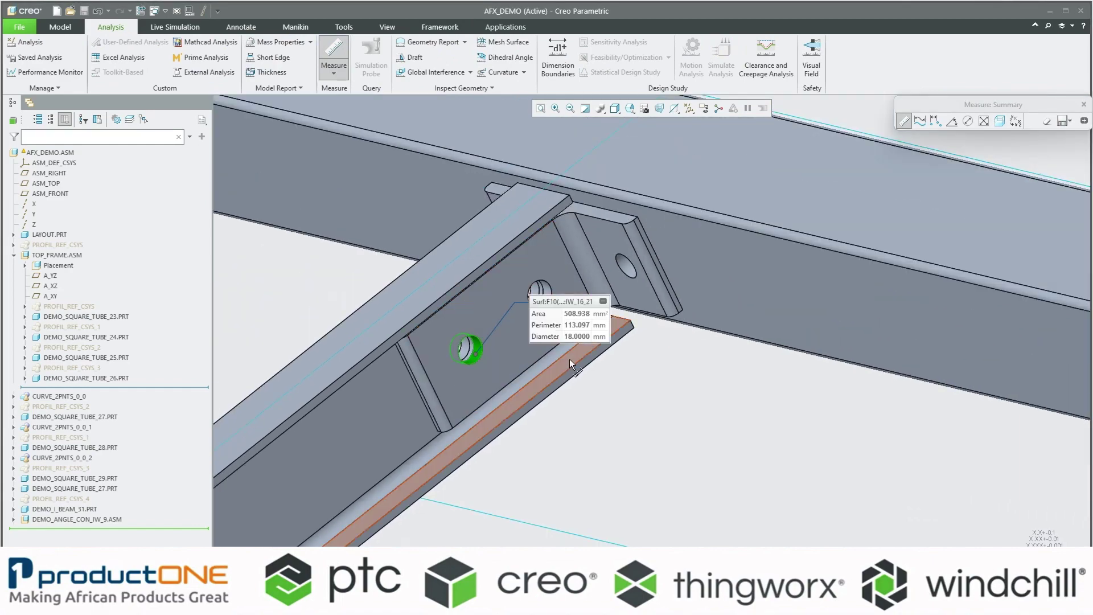
{"action": "middle_click", "coordinate": [597, 405]}
Step: Reorient the model to the isometric view and return to the Framework tools
{"action": "middle_click_drag", "start_coordinate": [597, 406], "coordinate": [546, 390]}
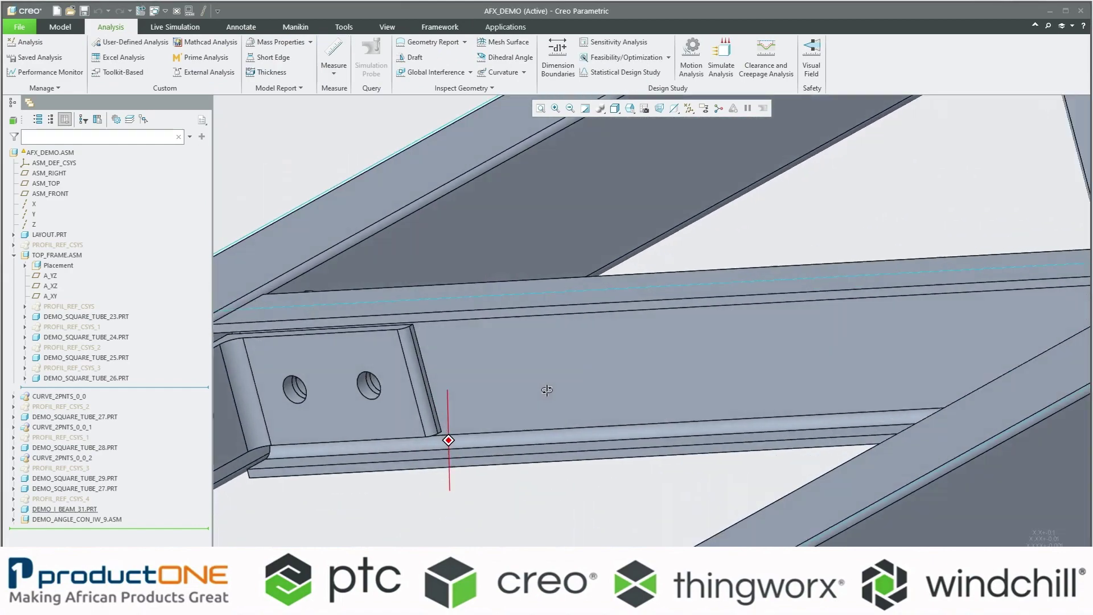
{"action": "scroll", "coordinate": [546, 390], "scroll_direction": "down", "scroll_amount": 3}
{"action": "scroll", "coordinate": [545, 396], "scroll_direction": "down", "scroll_amount": 2}
{"action": "scroll", "coordinate": [551, 393], "scroll_direction": "down", "scroll_amount": 2}
{"action": "scroll", "coordinate": [557, 388], "scroll_direction": "down", "scroll_amount": 1}
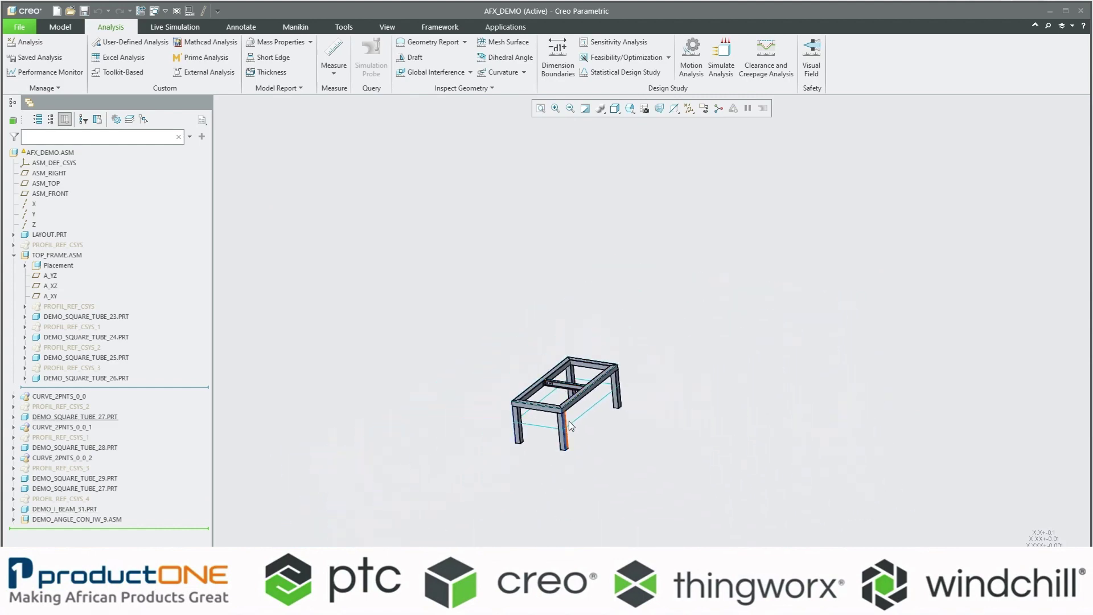
{"action": "scroll", "coordinate": [546, 406], "scroll_direction": "up", "scroll_amount": 3}
{"action": "scroll", "coordinate": [534, 406], "scroll_direction": "up", "scroll_amount": 2}
{"action": "left_click", "coordinate": [630, 109]}
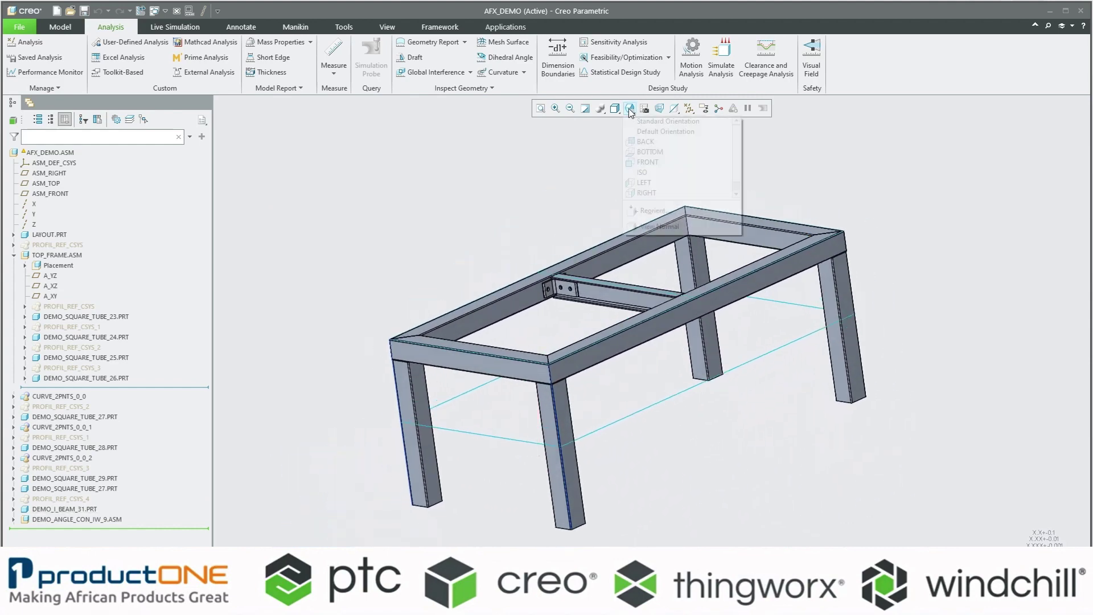
{"action": "left_click", "coordinate": [643, 172]}
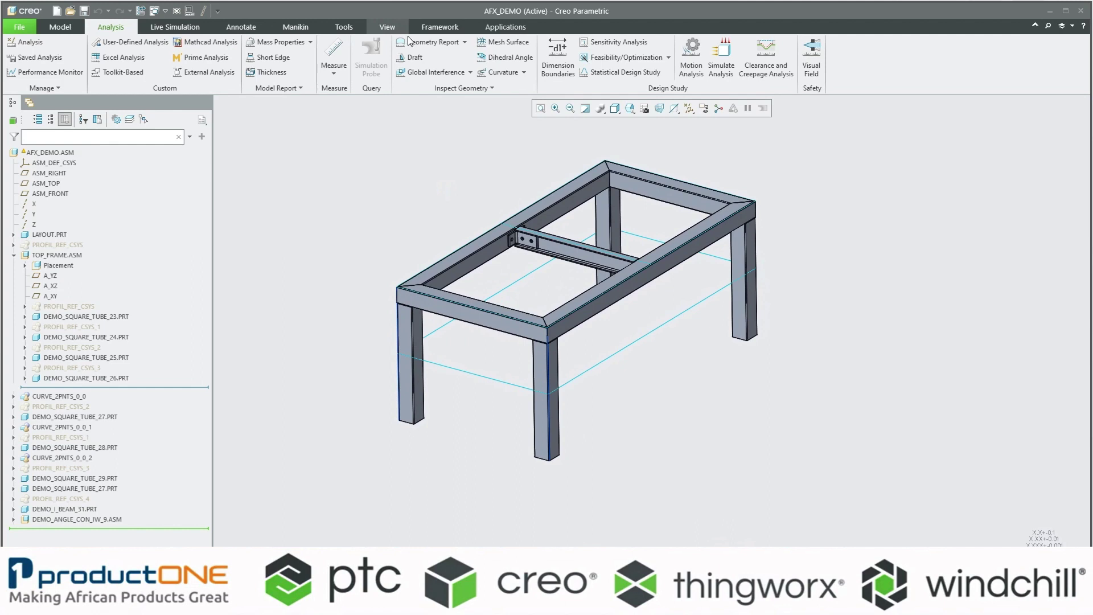
{"action": "left_click", "coordinate": [434, 27]}
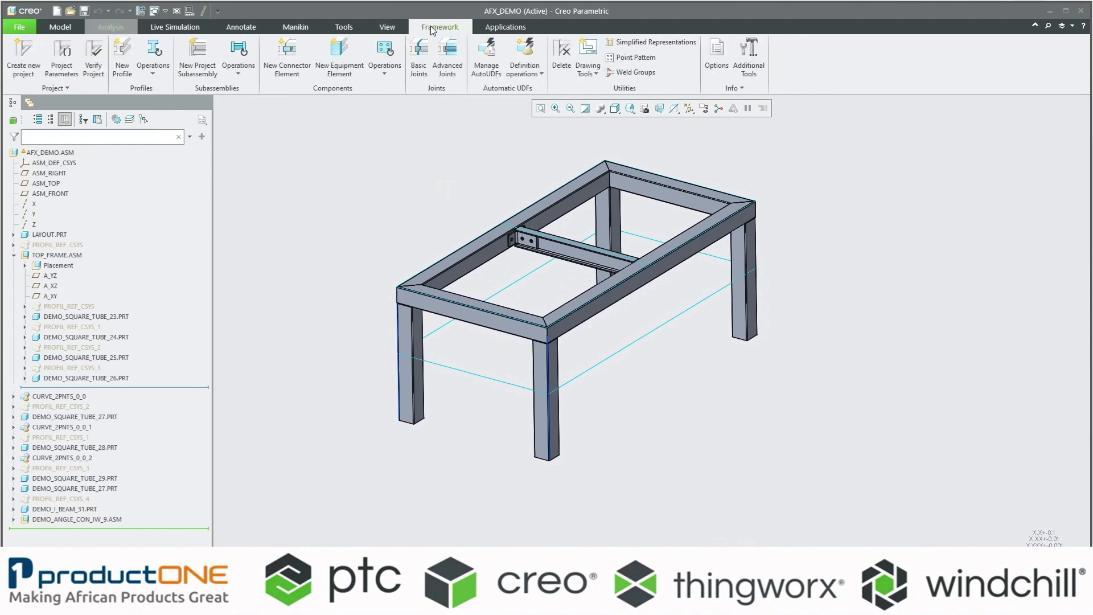
Step: Pick STAIRS_2 from the equipment library's STAIRS folder and proceed to placement
{"action": "left_click", "coordinate": [346, 68]}
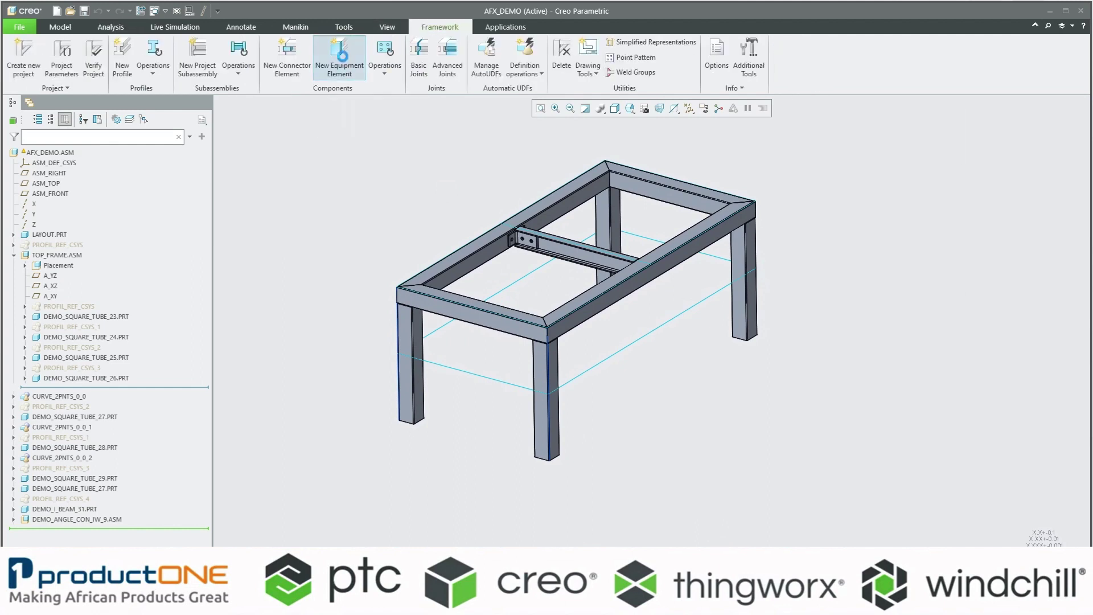
{"action": "left_click", "coordinate": [976, 235]}
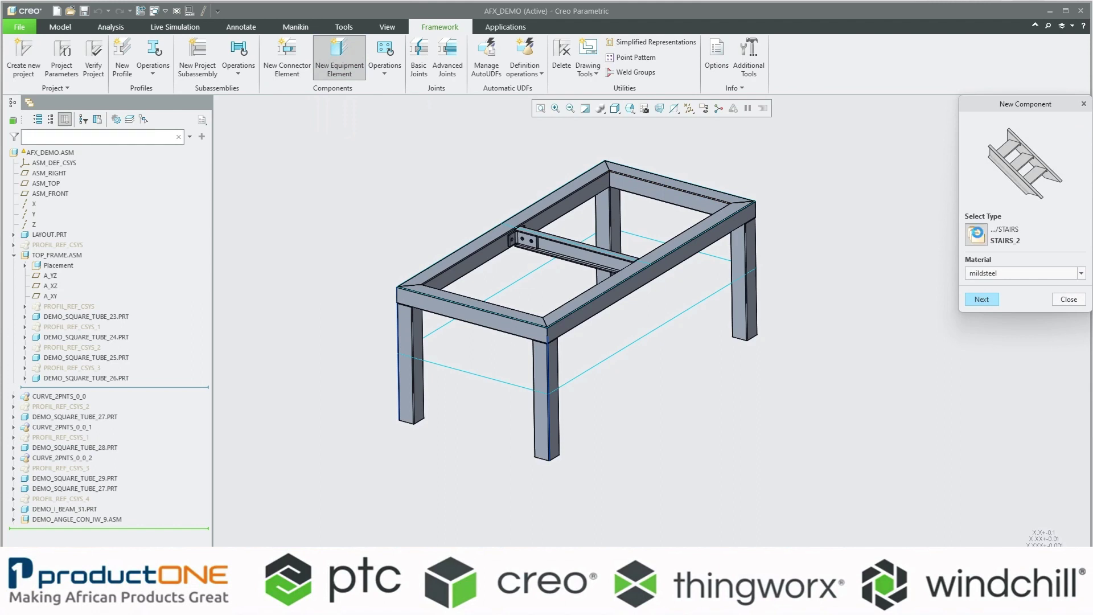
{"action": "left_click", "coordinate": [334, 205]}
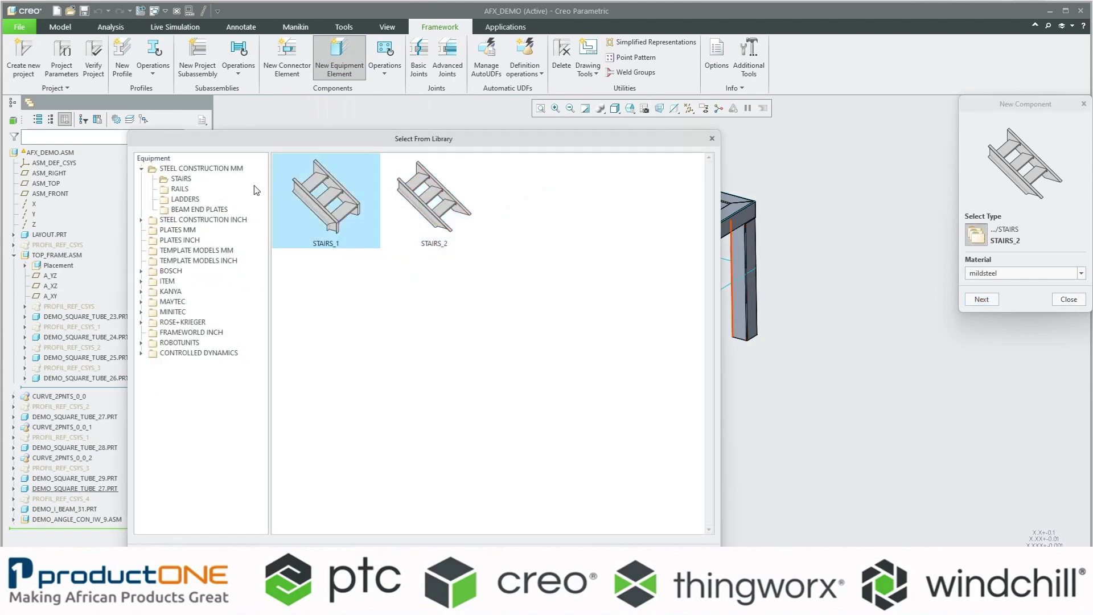
{"action": "left_click", "coordinate": [186, 199]}
{"action": "left_click", "coordinate": [191, 213]}
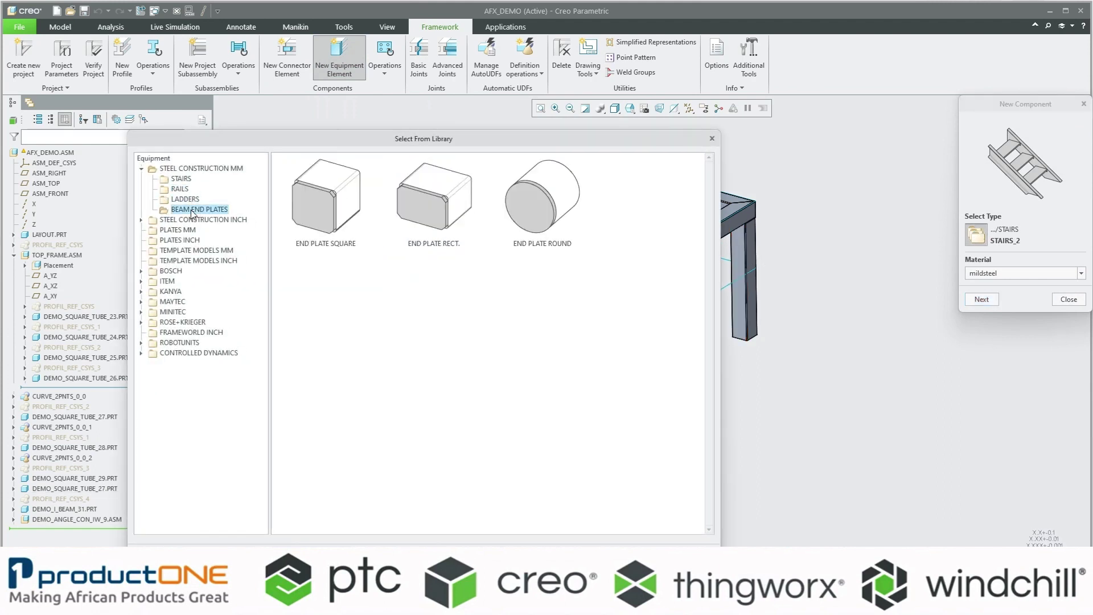
{"action": "left_click", "coordinate": [186, 233]}
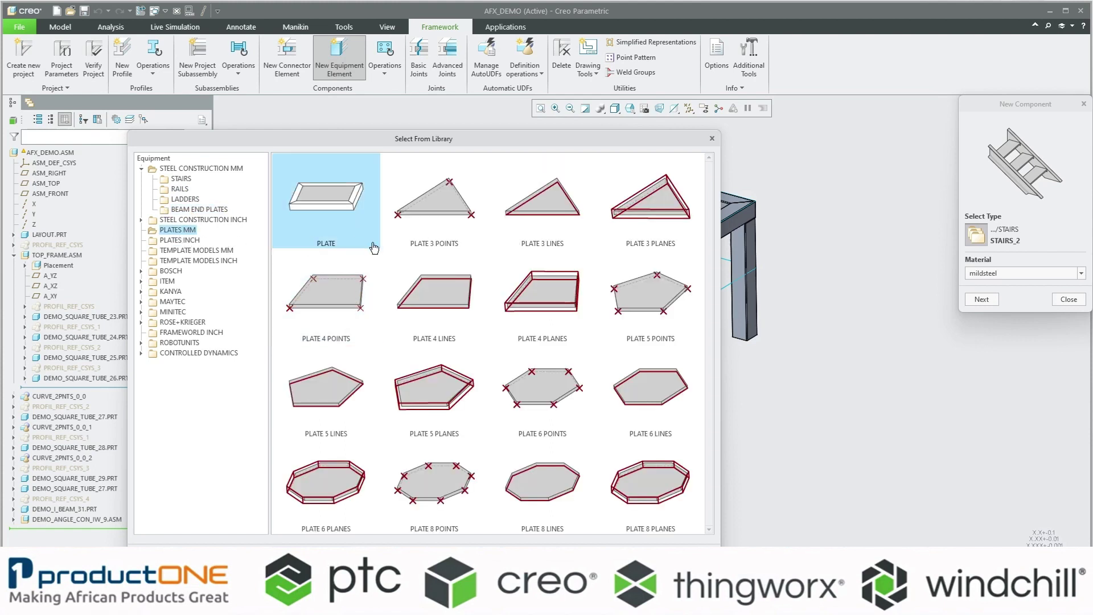
{"action": "left_click", "coordinate": [177, 180]}
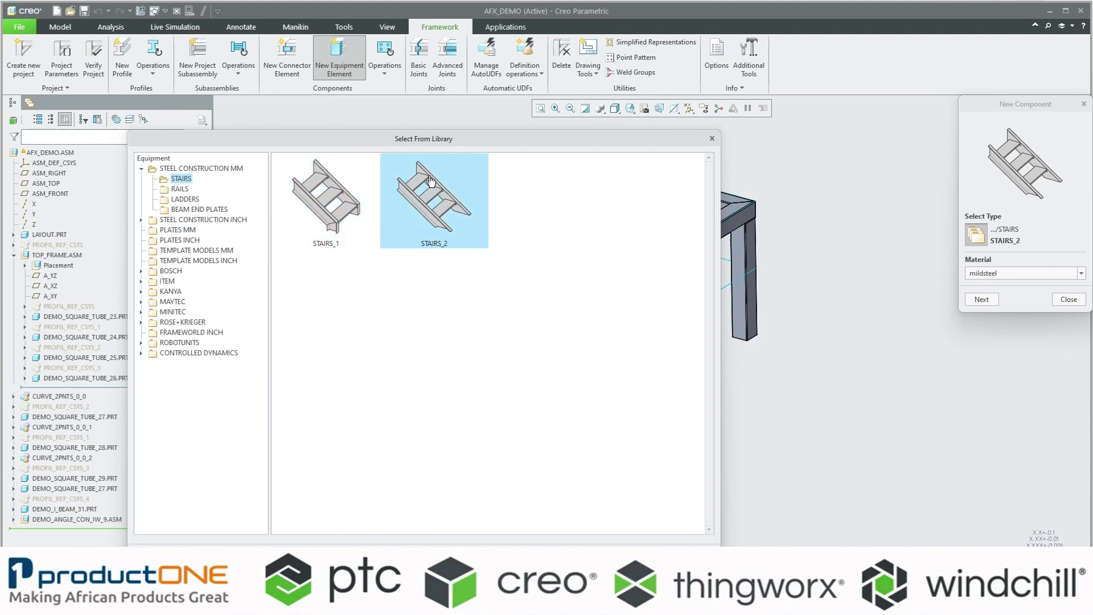
{"action": "double_click", "coordinate": [446, 237]}
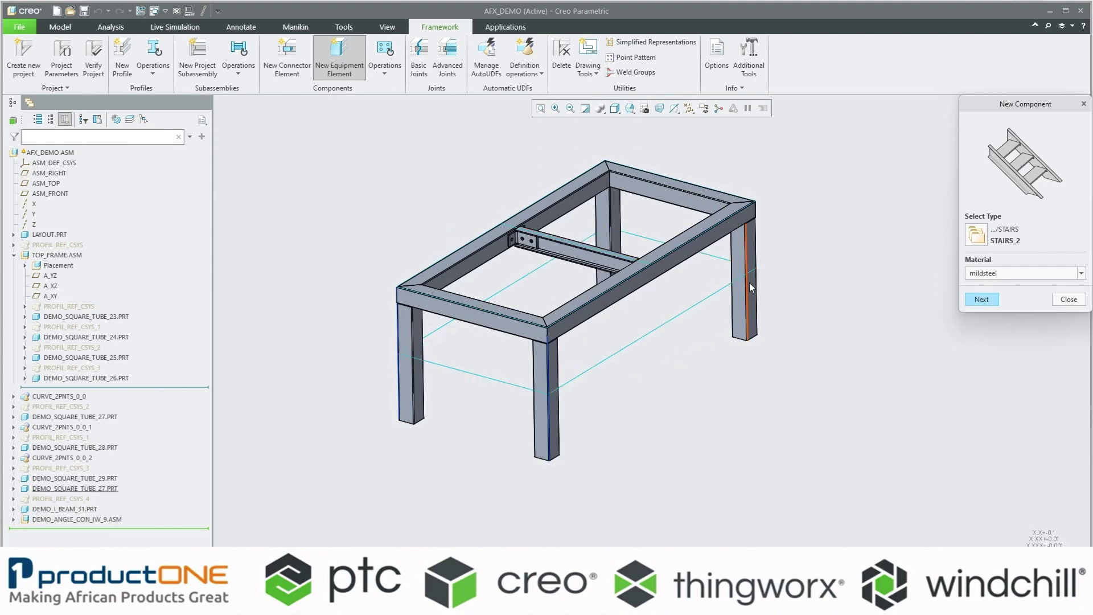
{"action": "left_click", "coordinate": [982, 299]}
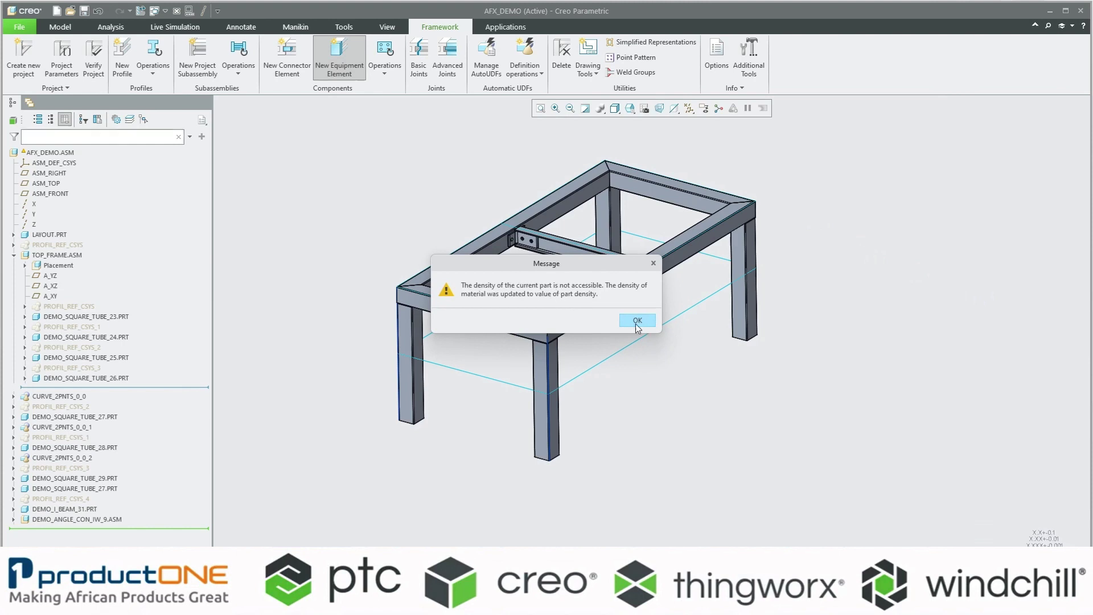
Step: Dismiss the material density notice and turn on datum plane display
{"action": "left_click", "coordinate": [636, 322]}
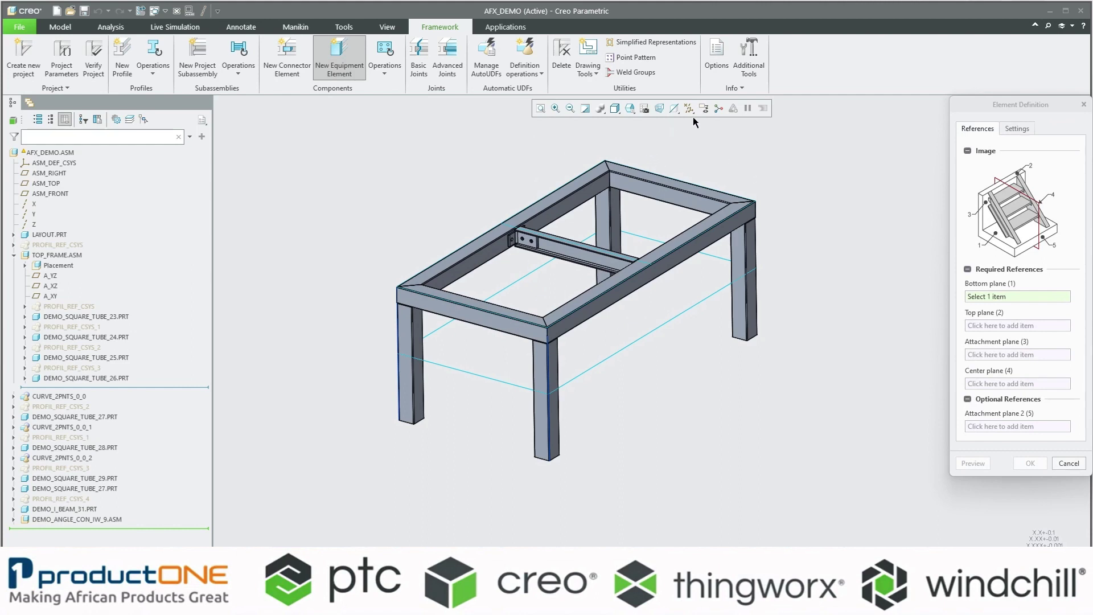
{"action": "left_click", "coordinate": [673, 109]}
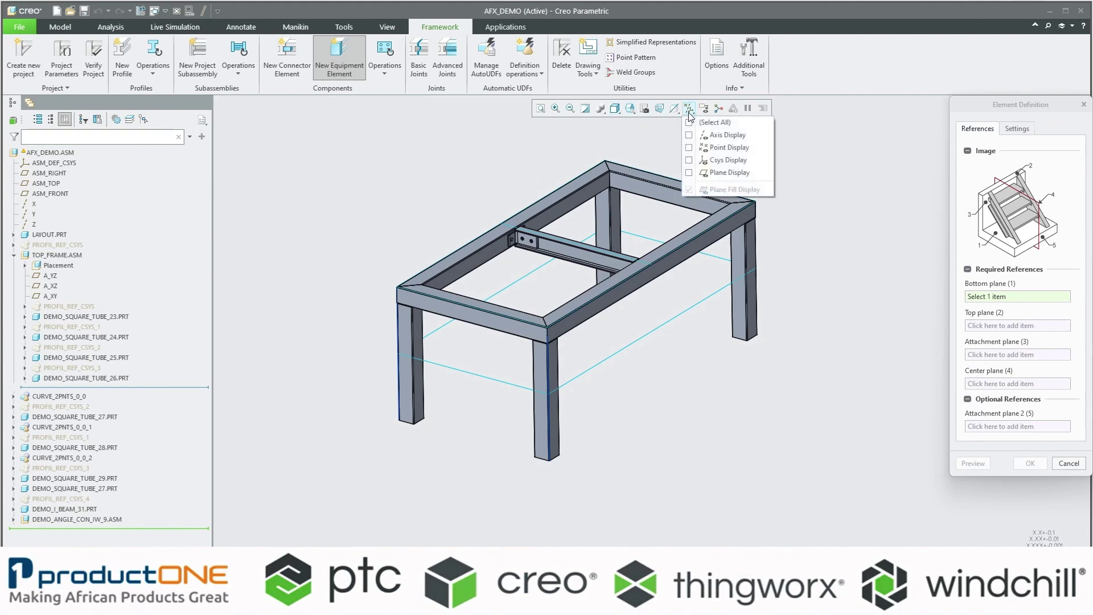
{"action": "left_click", "coordinate": [688, 172]}
{"action": "scroll", "coordinate": [813, 221], "scroll_direction": "down", "scroll_amount": 3}
{"action": "scroll", "coordinate": [741, 242], "scroll_direction": "up", "scroll_amount": 3}
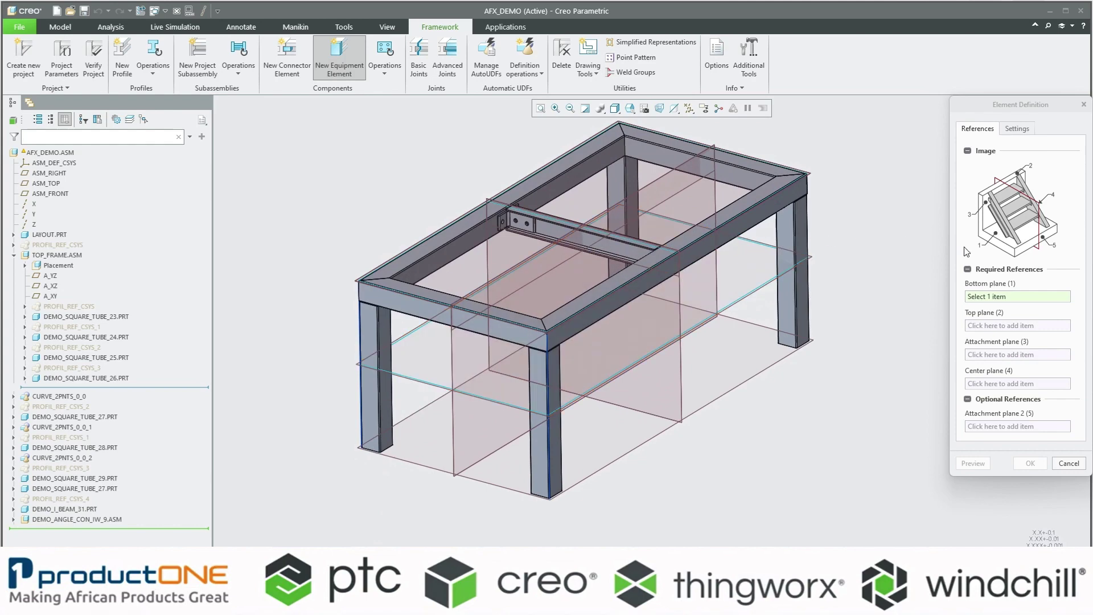
{"action": "scroll", "coordinate": [361, 477], "scroll_direction": "up", "scroll_amount": 2}
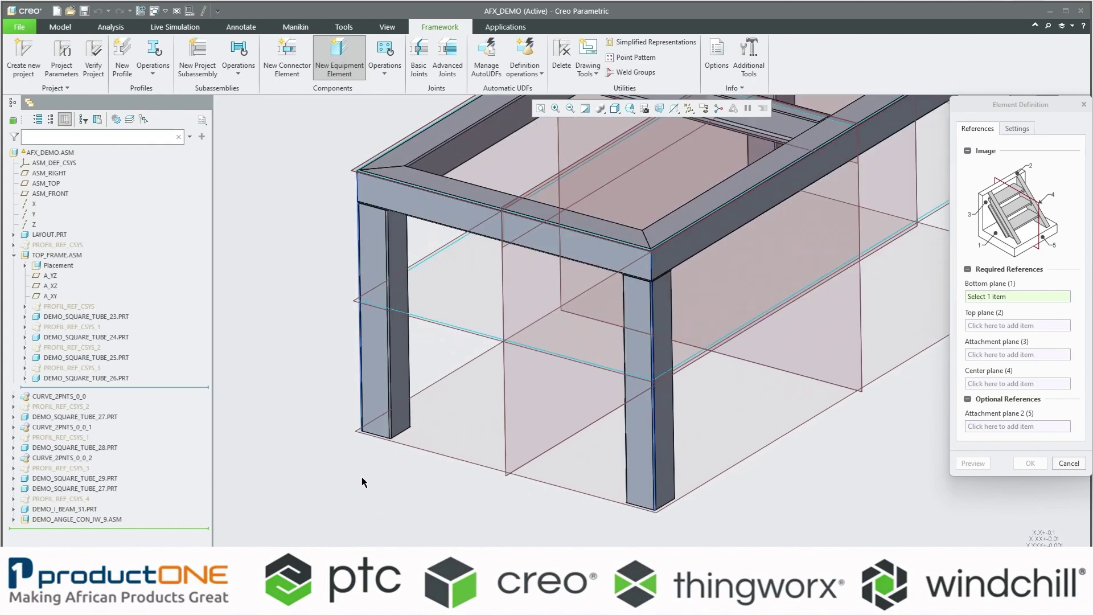
Step: Set floor, tube top face, front tube face and ASM_RIGHT as stair references, then preview
{"action": "left_click", "coordinate": [404, 443]}
{"action": "scroll", "coordinate": [404, 443], "scroll_direction": "down", "scroll_amount": 3}
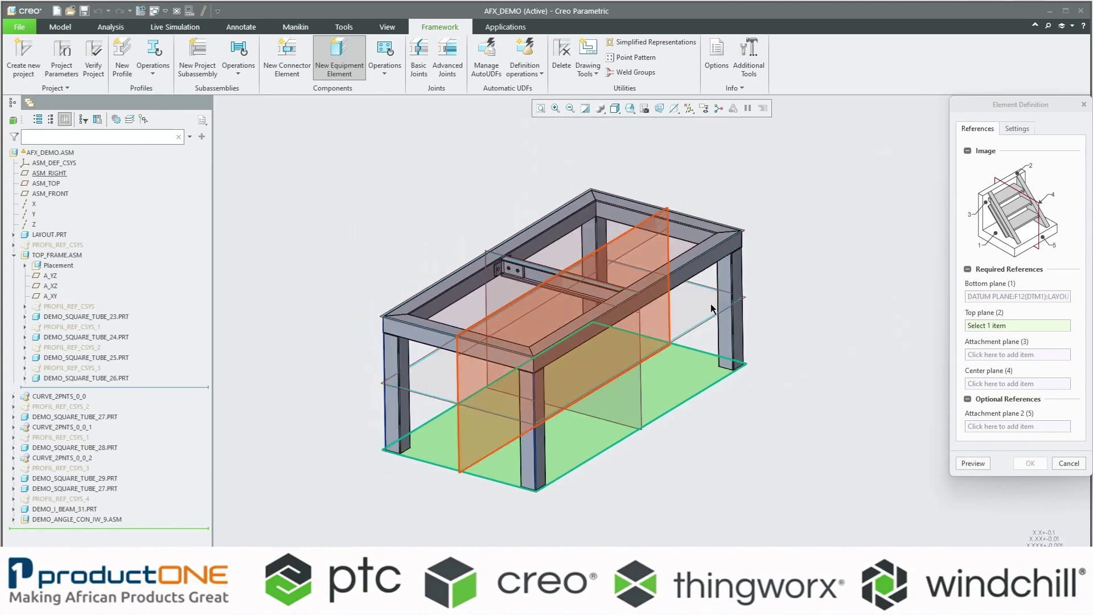
{"action": "scroll", "coordinate": [369, 306], "scroll_direction": "up", "scroll_amount": 2}
{"action": "scroll", "coordinate": [370, 306], "scroll_direction": "up", "scroll_amount": 3}
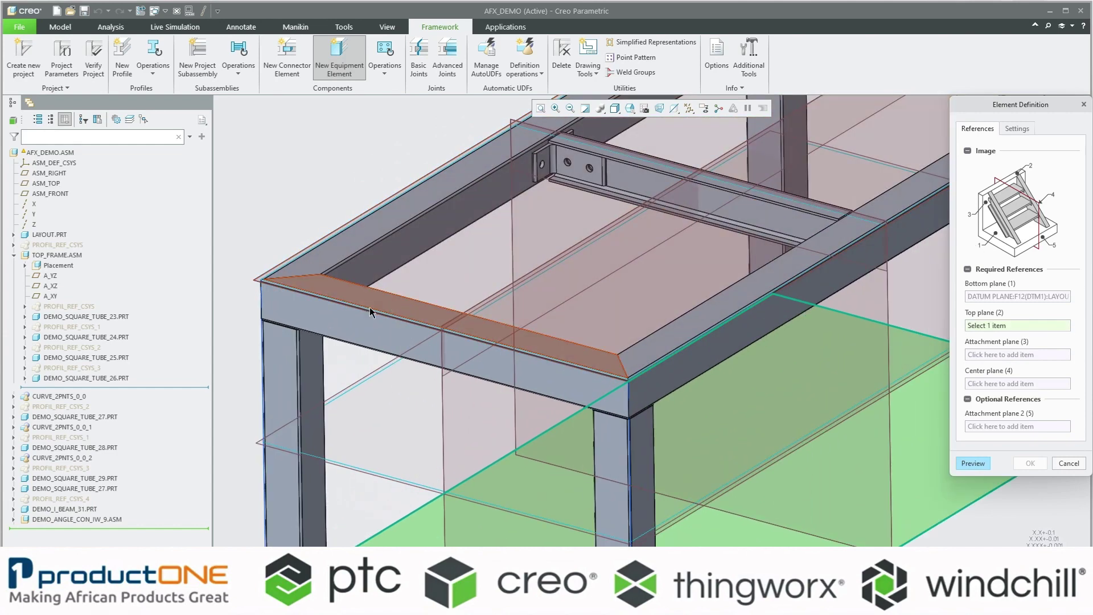
{"action": "left_click", "coordinate": [369, 306]}
{"action": "scroll", "coordinate": [376, 341], "scroll_direction": "down", "scroll_amount": 3}
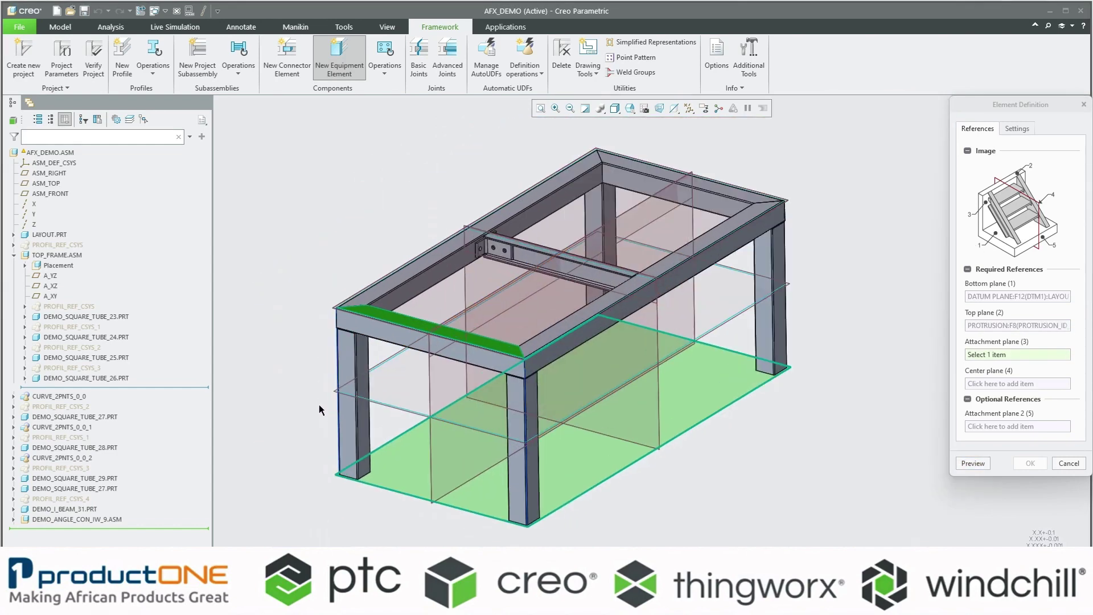
{"action": "scroll", "coordinate": [350, 337], "scroll_direction": "up", "scroll_amount": 3}
{"action": "left_click", "coordinate": [389, 320]}
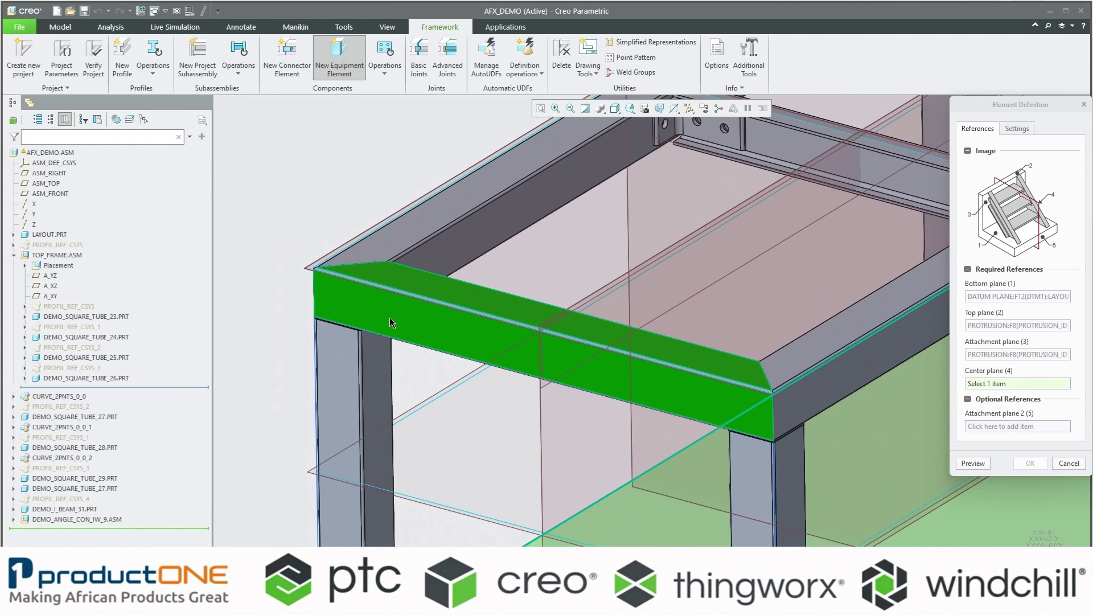
{"action": "scroll", "coordinate": [389, 317], "scroll_direction": "down", "scroll_amount": 4}
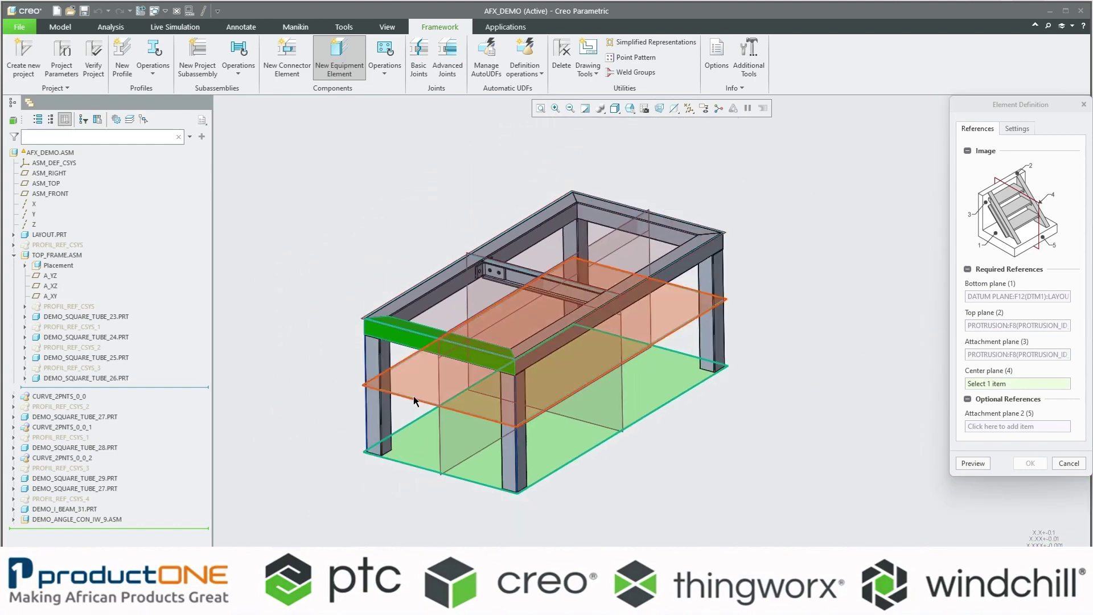
{"action": "left_click", "coordinate": [440, 381]}
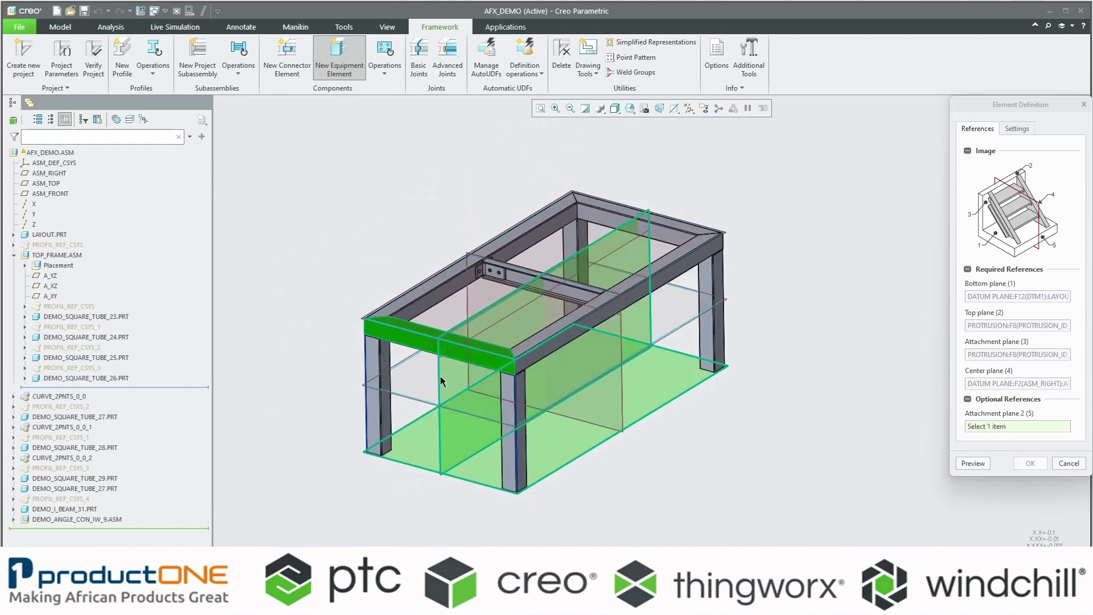
{"action": "scroll", "coordinate": [436, 373], "scroll_direction": "down", "scroll_amount": 3}
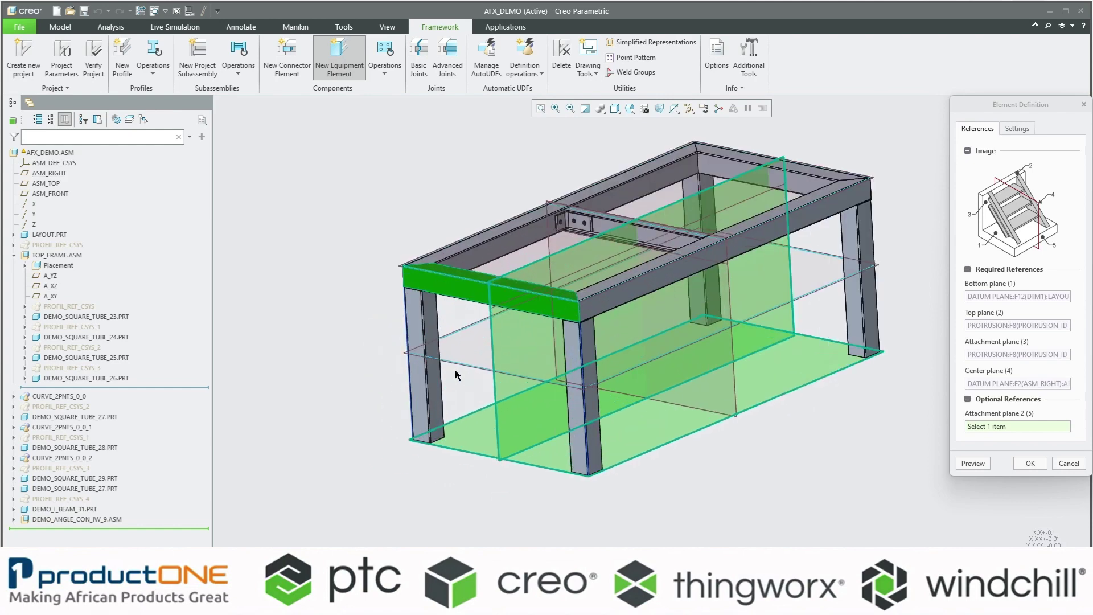
{"action": "middle_click_drag", "start_coordinate": [433, 369], "coordinate": [456, 373]}
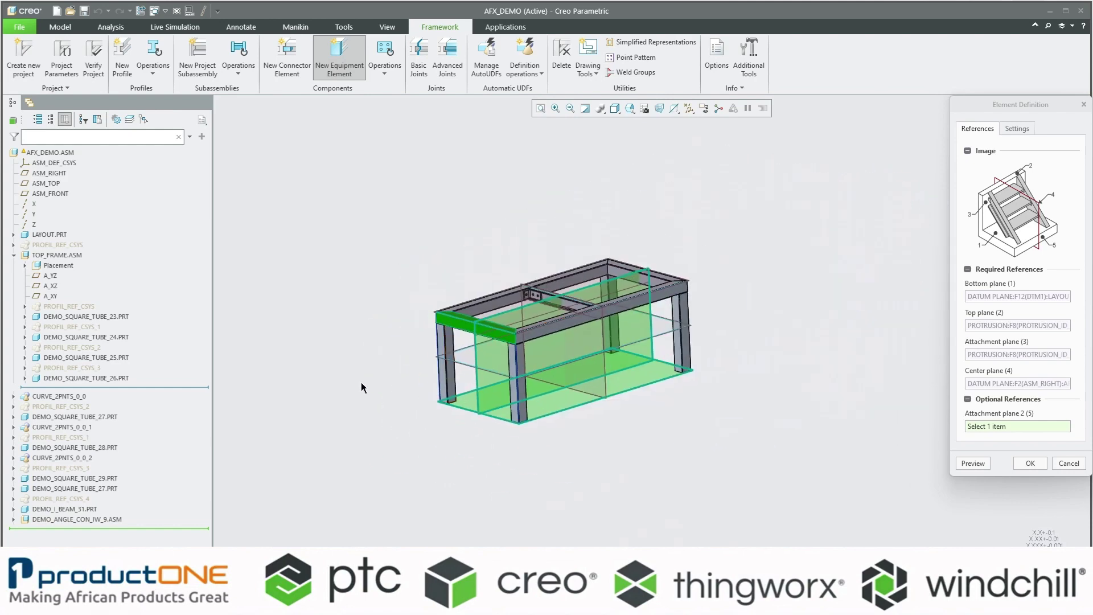
{"action": "scroll", "coordinate": [361, 382], "scroll_direction": "up", "scroll_amount": 2}
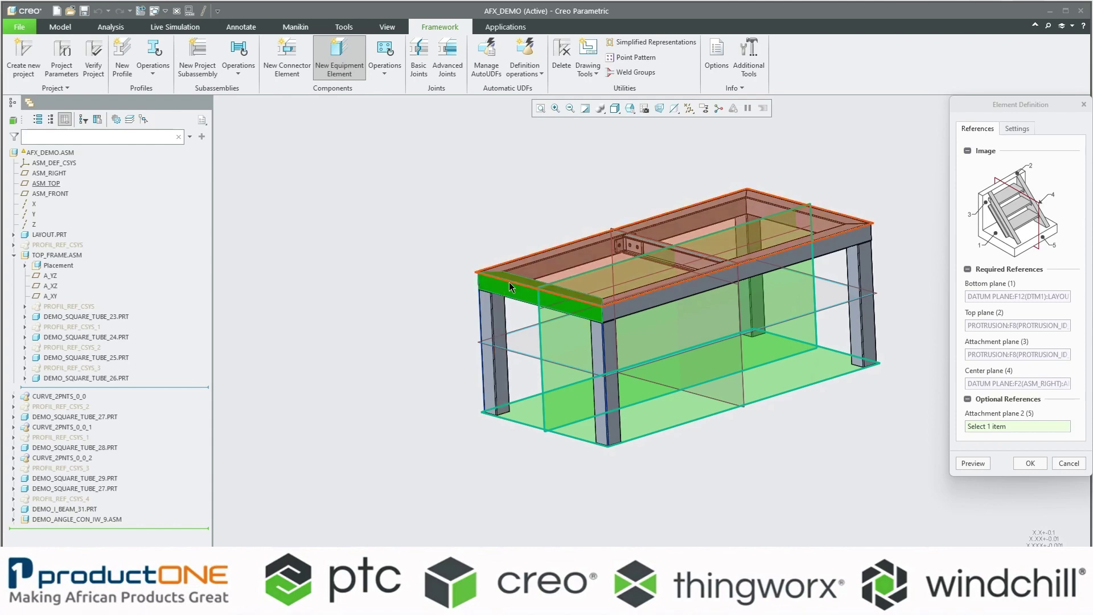
{"action": "left_click", "coordinate": [973, 463]}
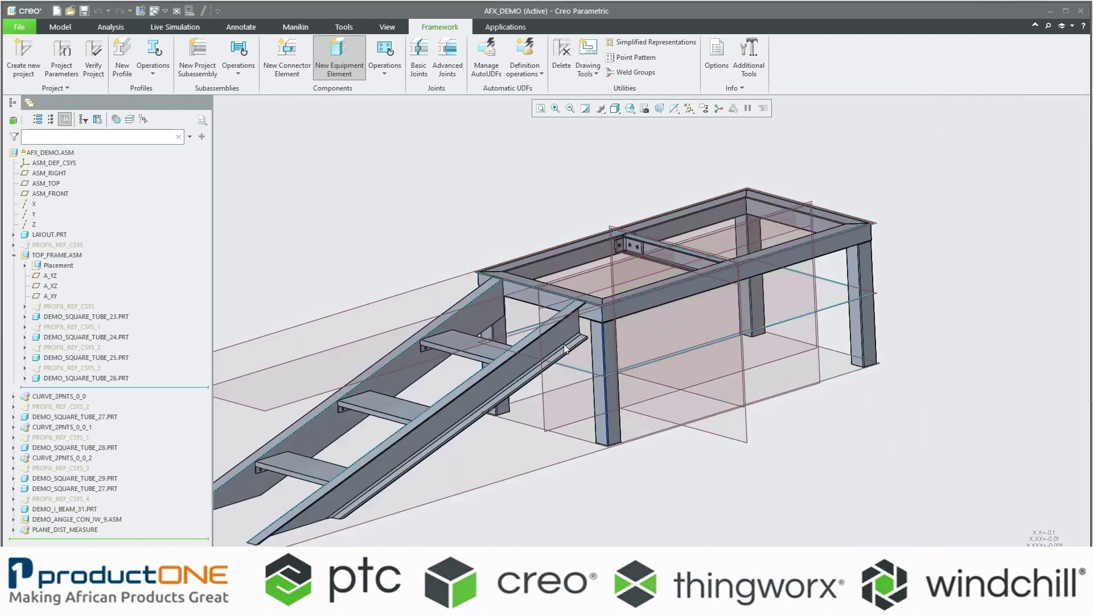
{"action": "middle_click_drag", "start_coordinate": [564, 345], "coordinate": [492, 328]}
{"action": "scroll", "coordinate": [493, 327], "scroll_direction": "up", "scroll_amount": 3}
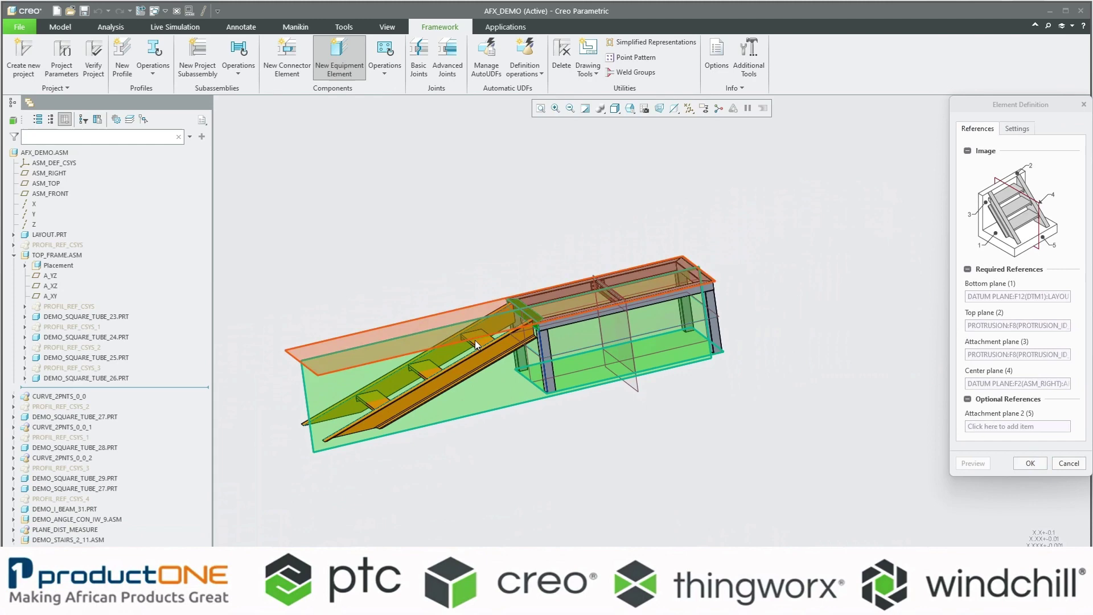
{"action": "scroll", "coordinate": [478, 325], "scroll_direction": "down", "scroll_amount": 3}
{"action": "scroll", "coordinate": [478, 322], "scroll_direction": "down", "scroll_amount": 2}
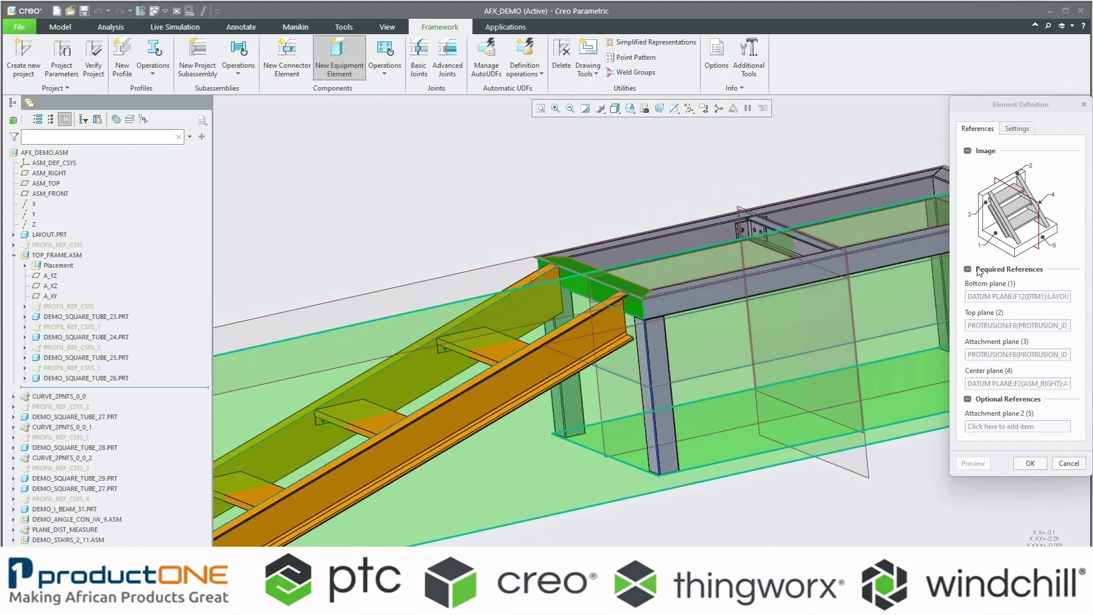
Step: Enable Use angle at 35°, choose DIN 1026 U 30x15 stringers and 600x240 treads, and finish
{"action": "left_click", "coordinate": [1015, 126]}
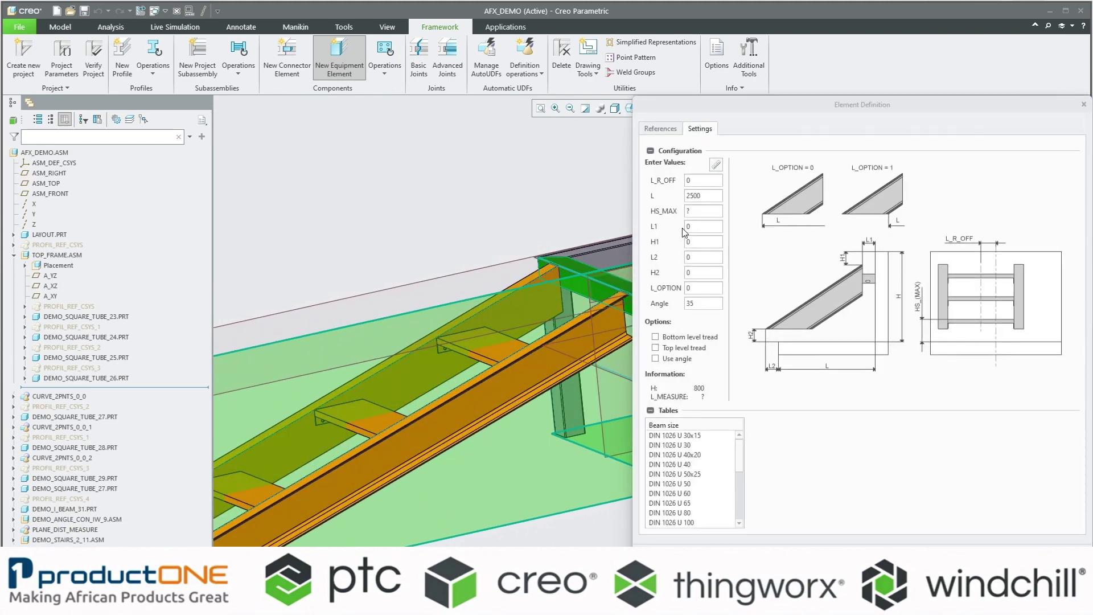
{"action": "left_click", "coordinate": [655, 359]}
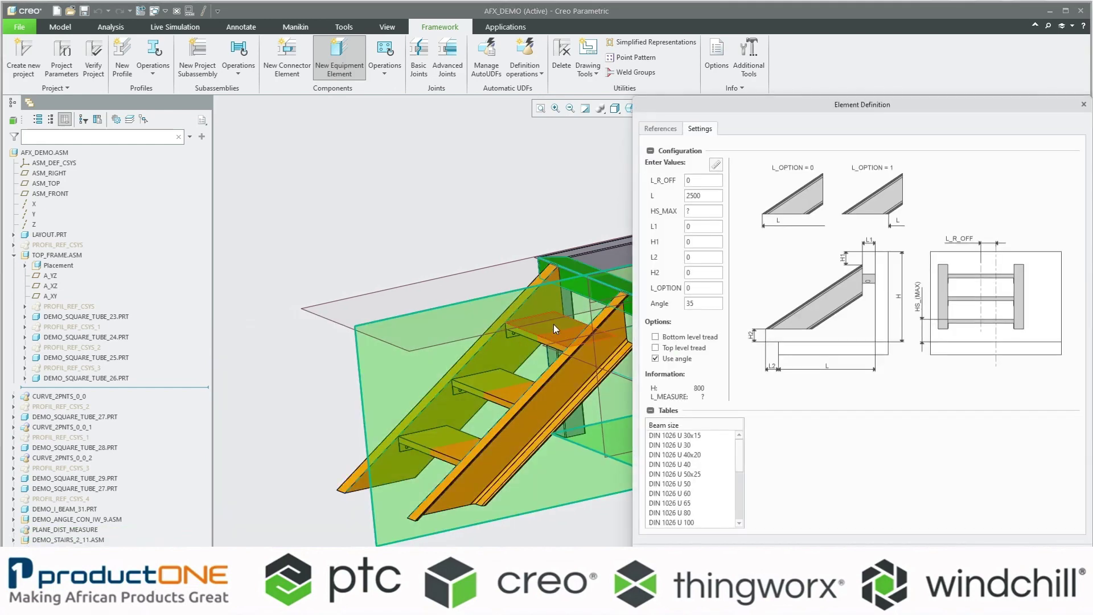
{"action": "mouse_move", "coordinate": [553, 324]}
{"action": "left_mouse_down"}
{"action": "mouse_move", "coordinate": [529, 330]}
{"action": "mouse_move", "coordinate": [540, 345]}
{"action": "left_mouse_up"}
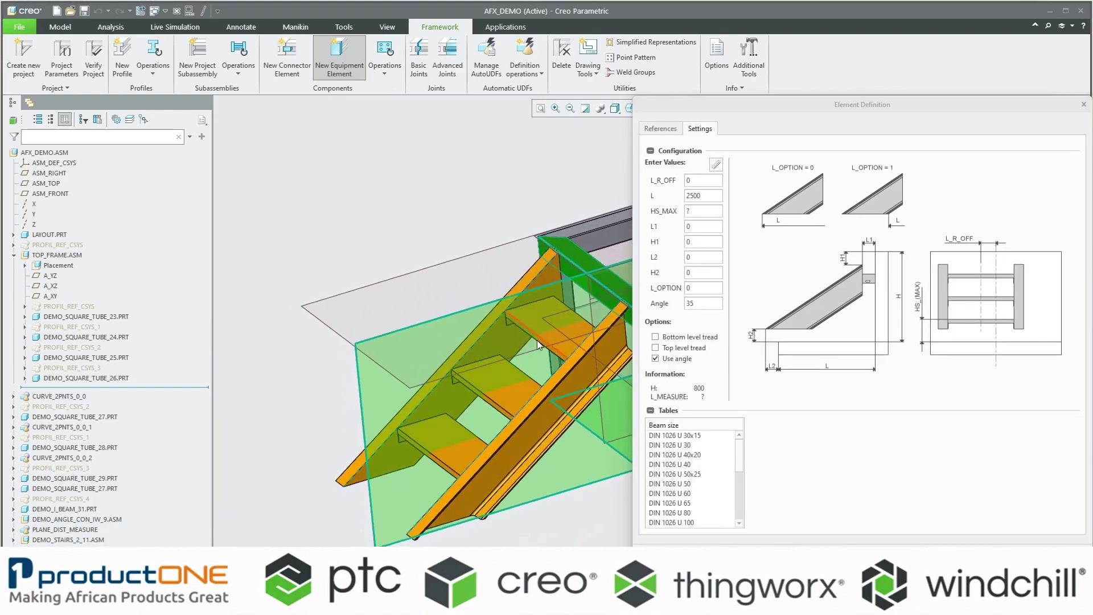
{"action": "double_click", "coordinate": [688, 305]}
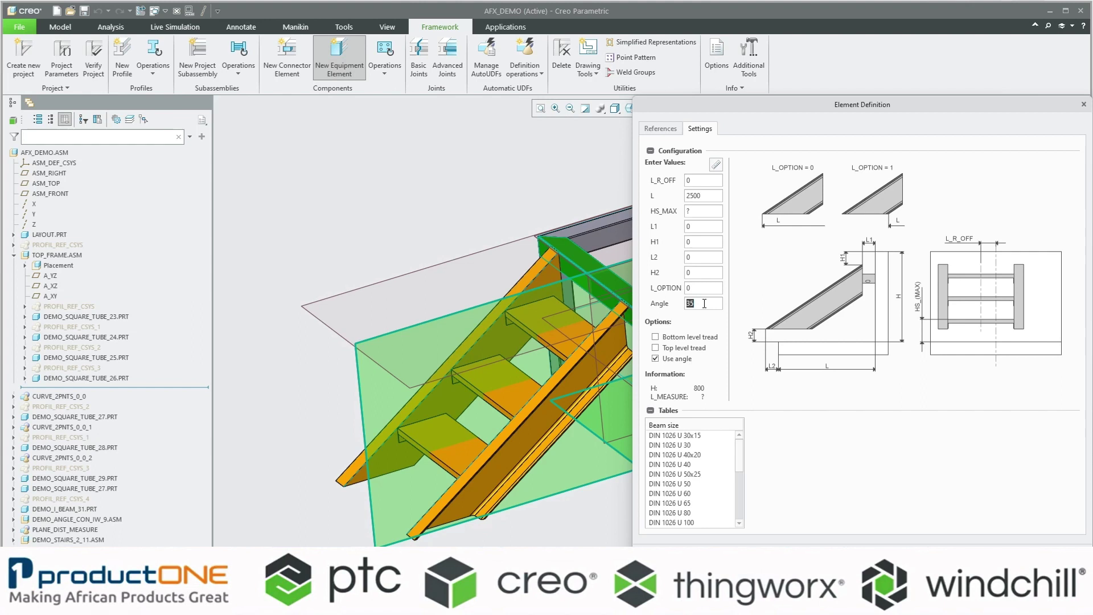
{"action": "left_click", "coordinate": [686, 436]}
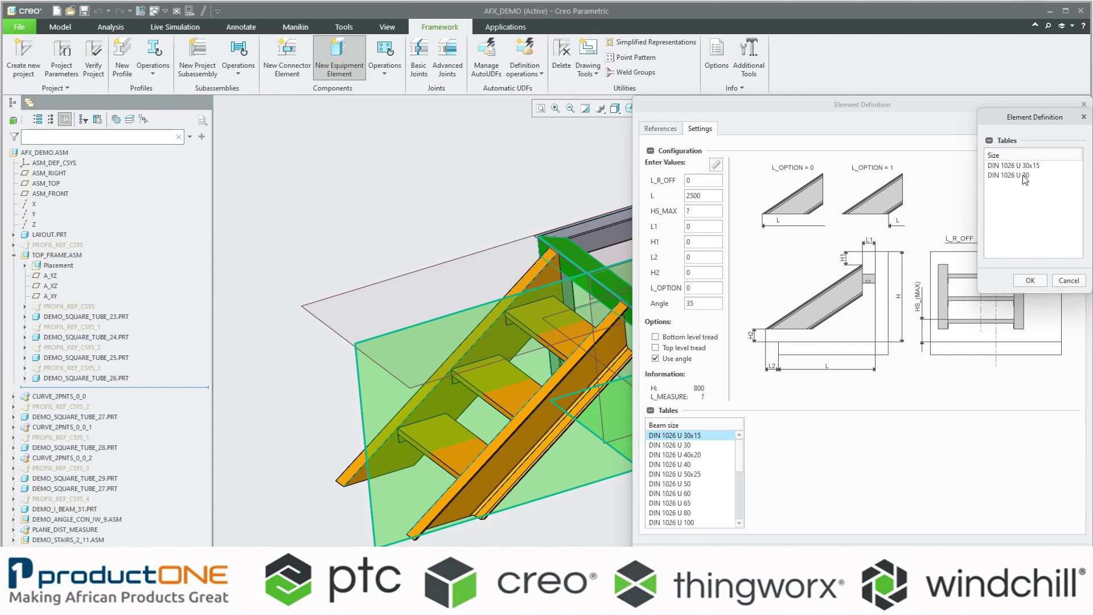
{"action": "left_click", "coordinate": [1023, 167]}
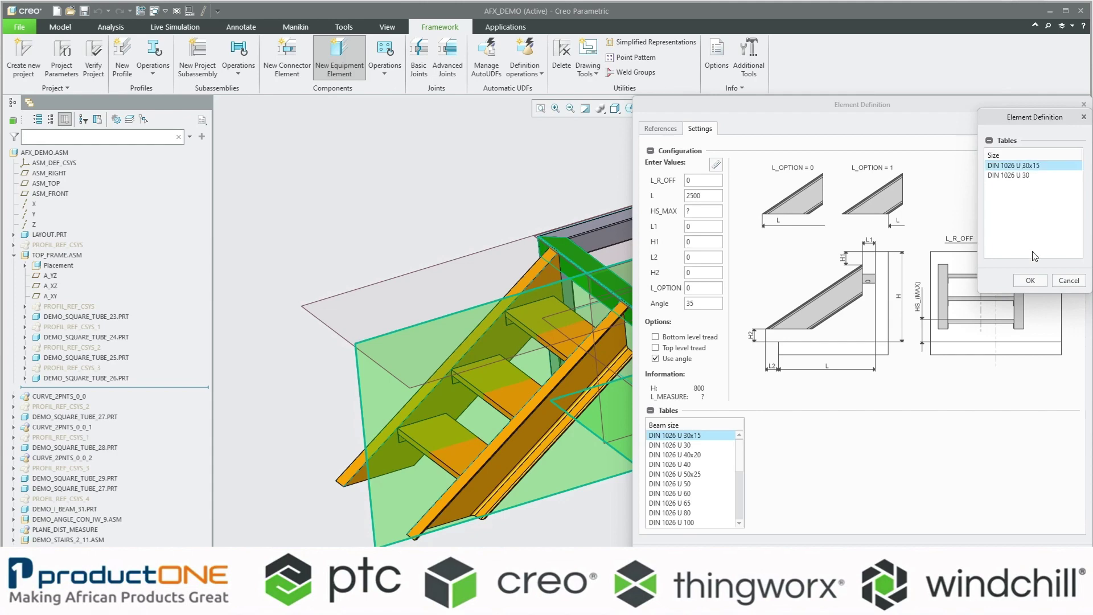
{"action": "left_click", "coordinate": [1030, 284]}
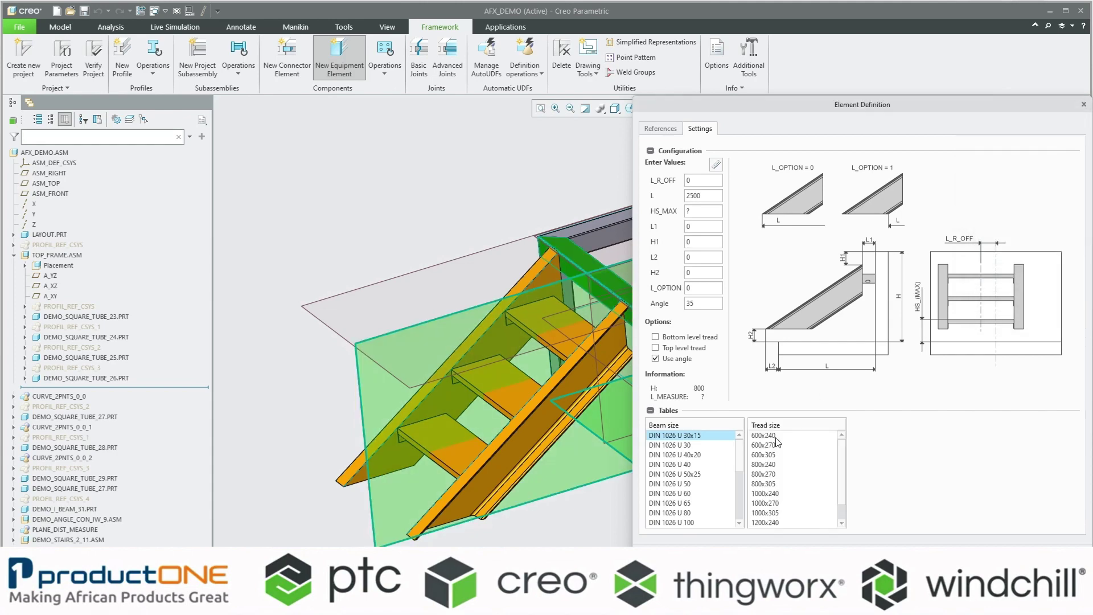
{"action": "left_click", "coordinate": [773, 437]}
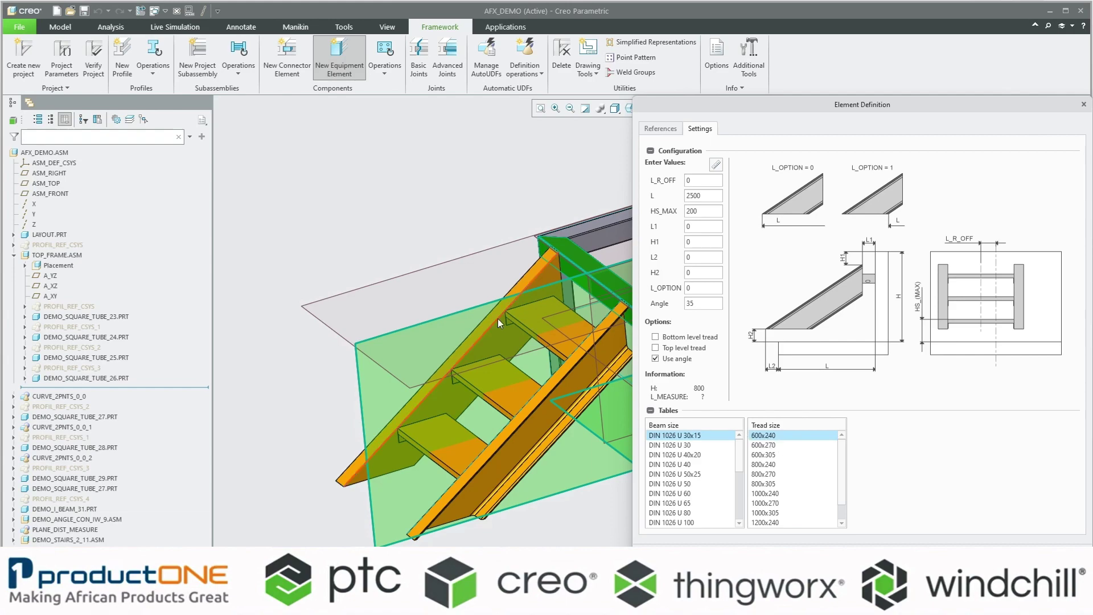
{"action": "key", "text": "Return"}
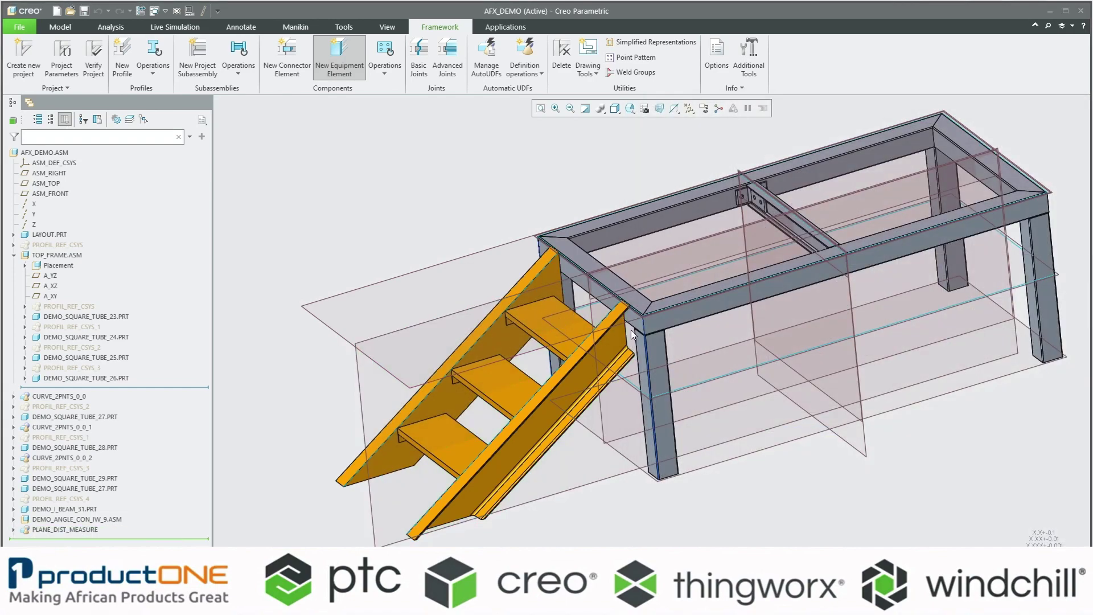
{"action": "scroll", "coordinate": [626, 320], "scroll_direction": "down", "scroll_amount": 3}
{"action": "scroll", "coordinate": [620, 306], "scroll_direction": "down", "scroll_amount": 3}
{"action": "scroll", "coordinate": [611, 291], "scroll_direction": "down", "scroll_amount": 3}
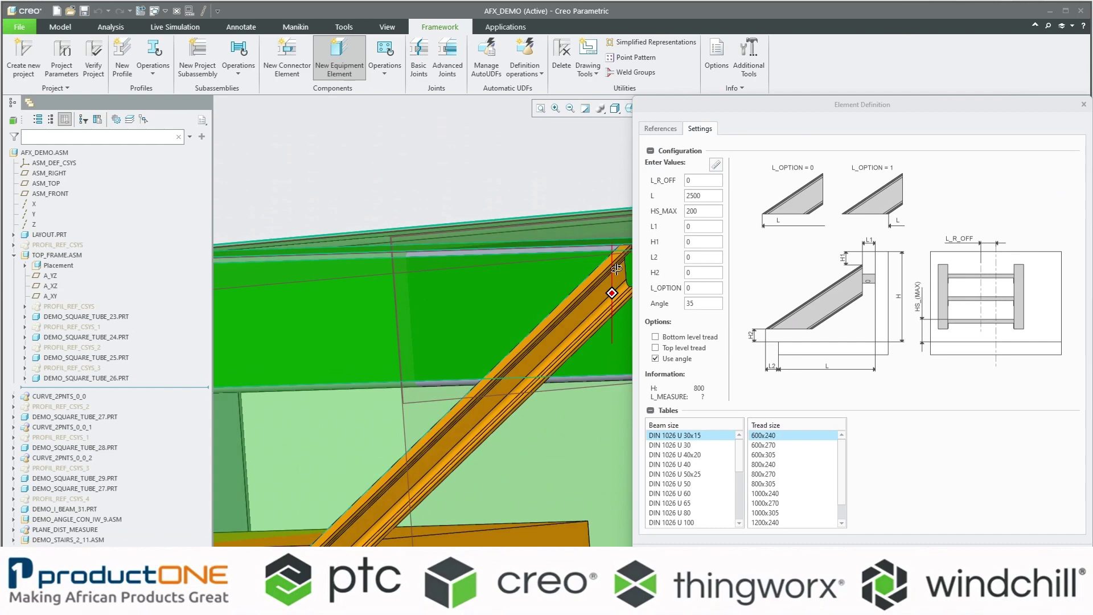
{"action": "scroll", "coordinate": [613, 286], "scroll_direction": "down", "scroll_amount": 2}
{"action": "scroll", "coordinate": [611, 292], "scroll_direction": "up", "scroll_amount": 5}
{"action": "scroll", "coordinate": [612, 293], "scroll_direction": "up", "scroll_amount": 2}
{"action": "scroll", "coordinate": [711, 480], "scroll_direction": "down", "scroll_amount": 2}
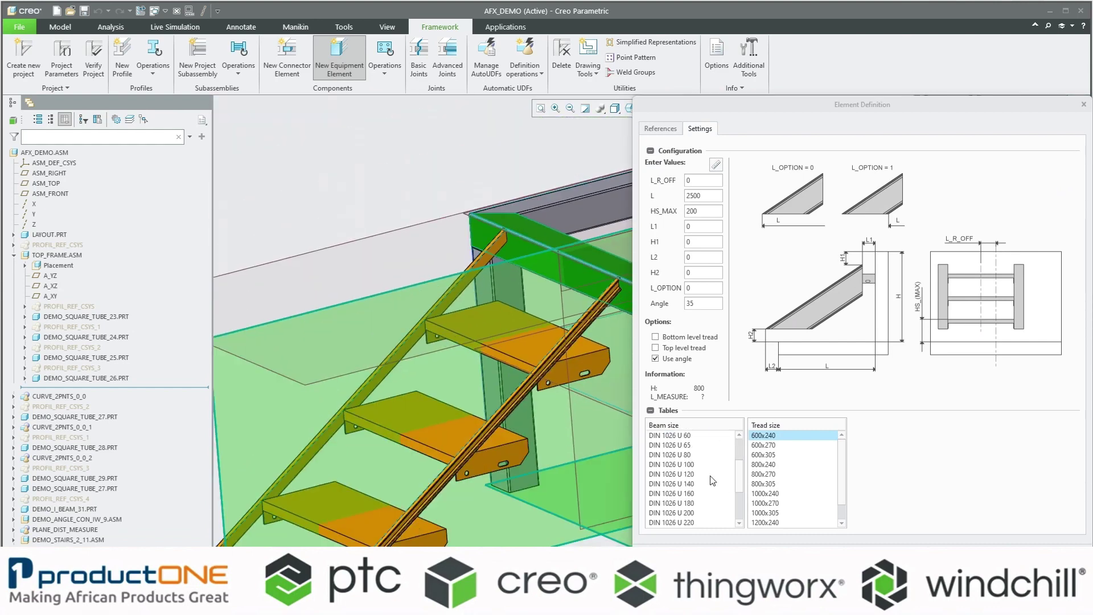
Step: Change the stringer beam size to DIN 1026 U 100, regenerate, and inspect the stair
{"action": "left_click", "coordinate": [694, 466]}
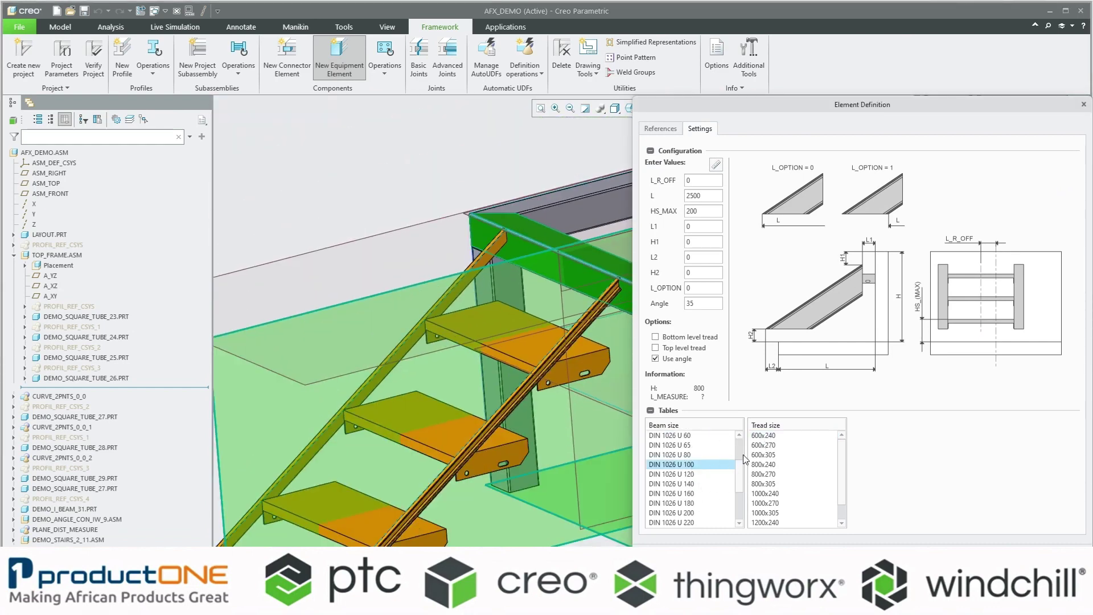
{"action": "middle_click", "coordinate": [559, 367]}
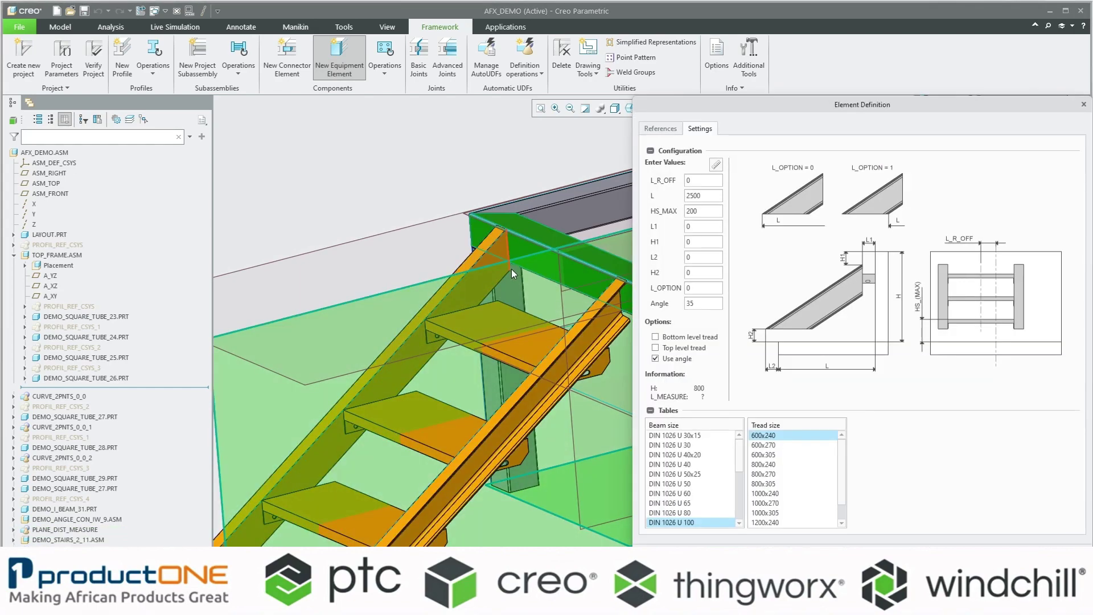
{"action": "scroll", "coordinate": [512, 268], "scroll_direction": "down", "scroll_amount": 3}
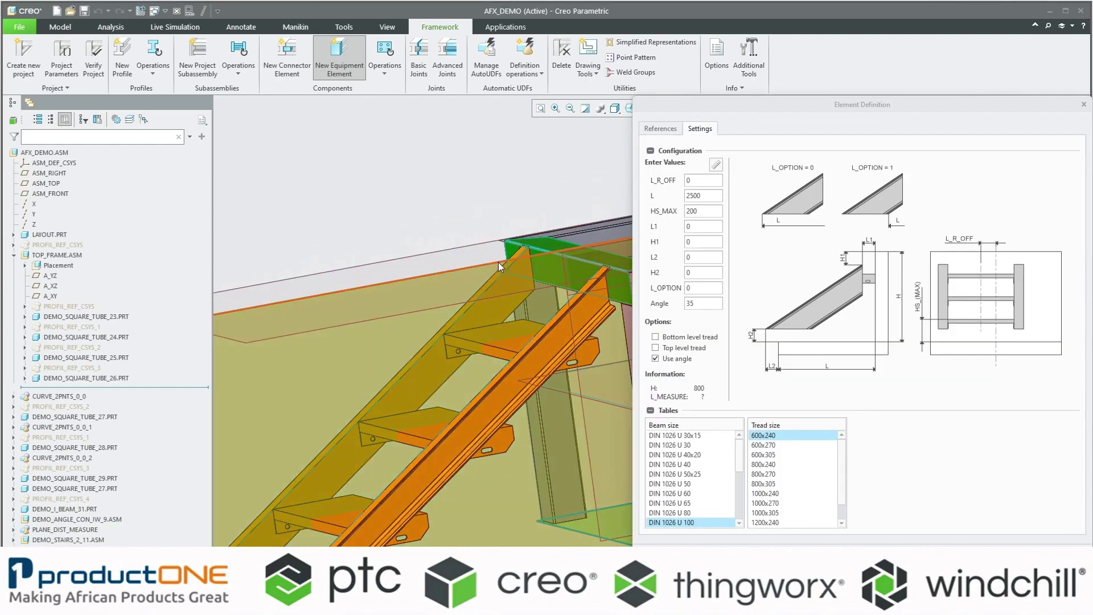
{"action": "middle_click_drag", "start_coordinate": [489, 260], "coordinate": [539, 283]}
{"action": "scroll", "coordinate": [619, 327], "scroll_direction": "up", "scroll_amount": 3}
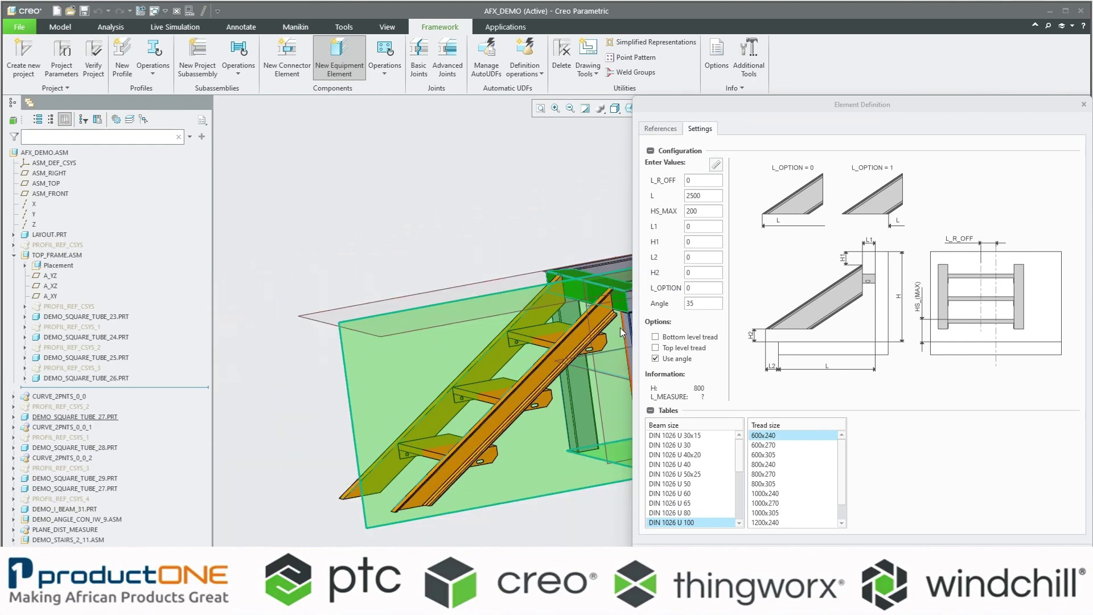
{"action": "scroll", "coordinate": [620, 327], "scroll_direction": "down", "scroll_amount": 4}
{"action": "scroll", "coordinate": [575, 341], "scroll_direction": "down", "scroll_amount": 3}
{"action": "scroll", "coordinate": [543, 335], "scroll_direction": "down", "scroll_amount": 2}
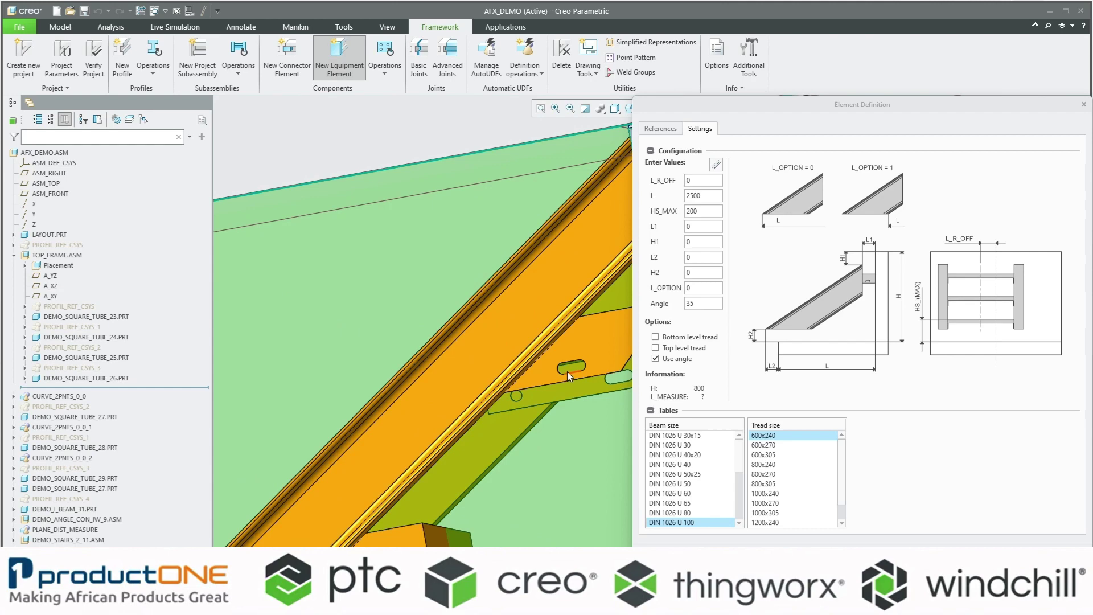
{"action": "scroll", "coordinate": [572, 369], "scroll_direction": "up", "scroll_amount": 2}
{"action": "scroll", "coordinate": [589, 374], "scroll_direction": "up", "scroll_amount": 2}
{"action": "left_click", "coordinate": [592, 376]}
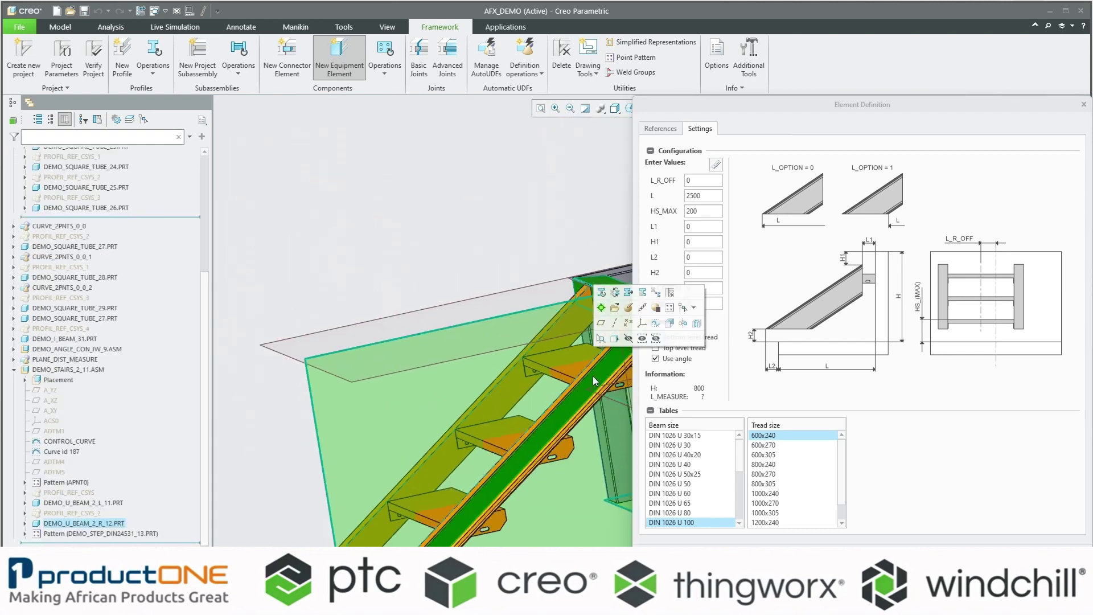
{"action": "scroll", "coordinate": [483, 247], "scroll_direction": "up", "scroll_amount": 2}
{"action": "middle_click_drag", "start_coordinate": [543, 268], "coordinate": [521, 274]}
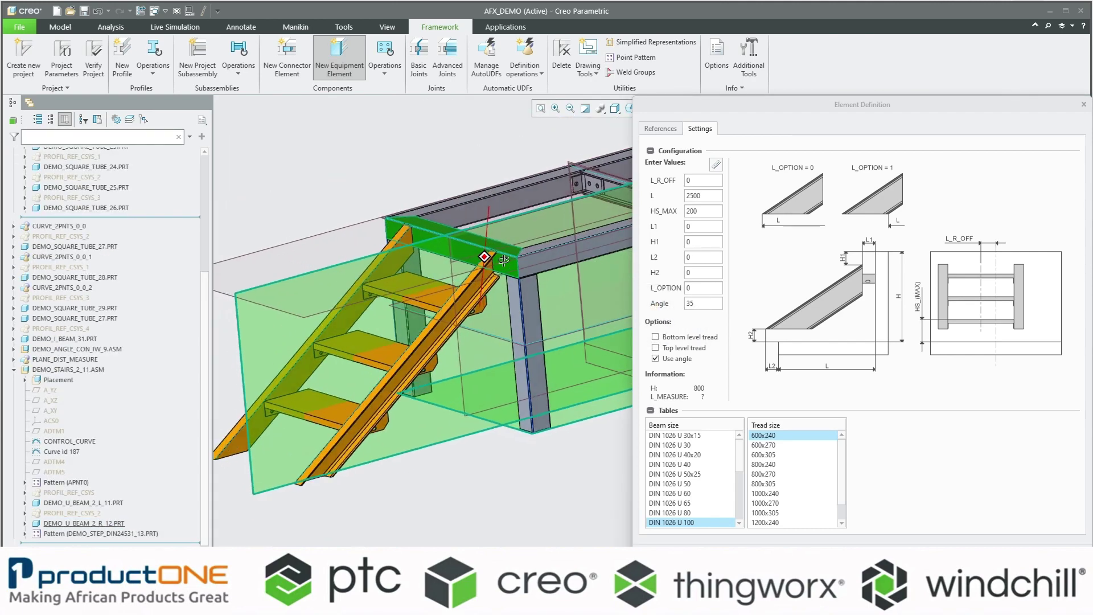
{"action": "scroll", "coordinate": [518, 271], "scroll_direction": "down", "scroll_amount": 2}
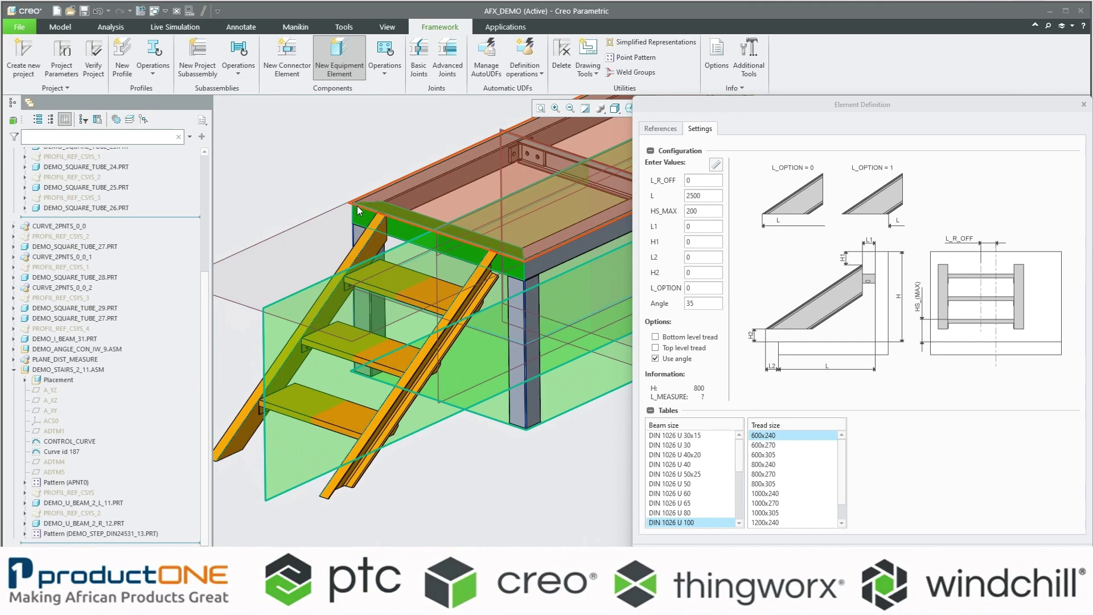
{"action": "scroll", "coordinate": [358, 210], "scroll_direction": "up", "scroll_amount": 2}
{"action": "scroll", "coordinate": [324, 176], "scroll_direction": "down", "scroll_amount": 2}
{"action": "scroll", "coordinate": [366, 192], "scroll_direction": "down", "scroll_amount": 2}
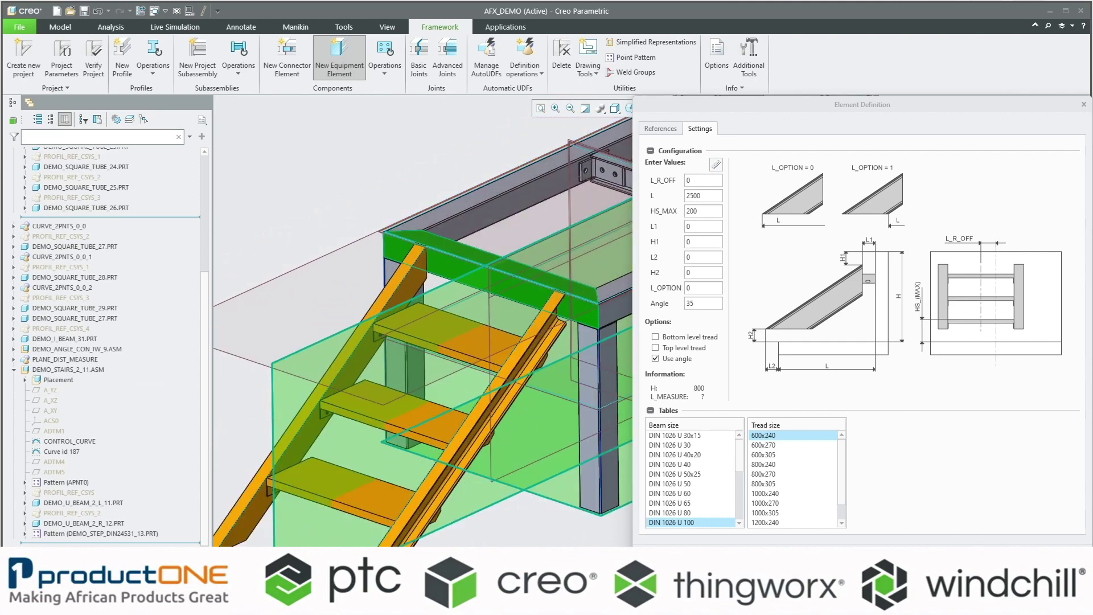
Step: Accept the stair, dismiss the extra STAIRS_2 prompt, and turn off datum plane display
{"action": "key", "text": "Return"}
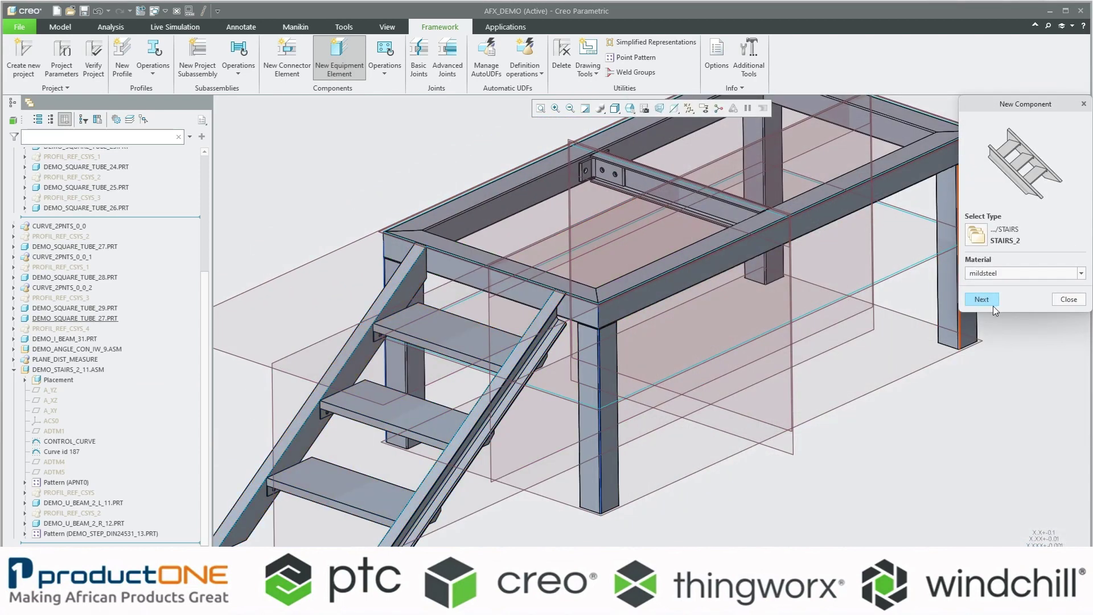
{"action": "left_click", "coordinate": [1068, 299]}
{"action": "scroll", "coordinate": [366, 170], "scroll_direction": "up", "scroll_amount": 2}
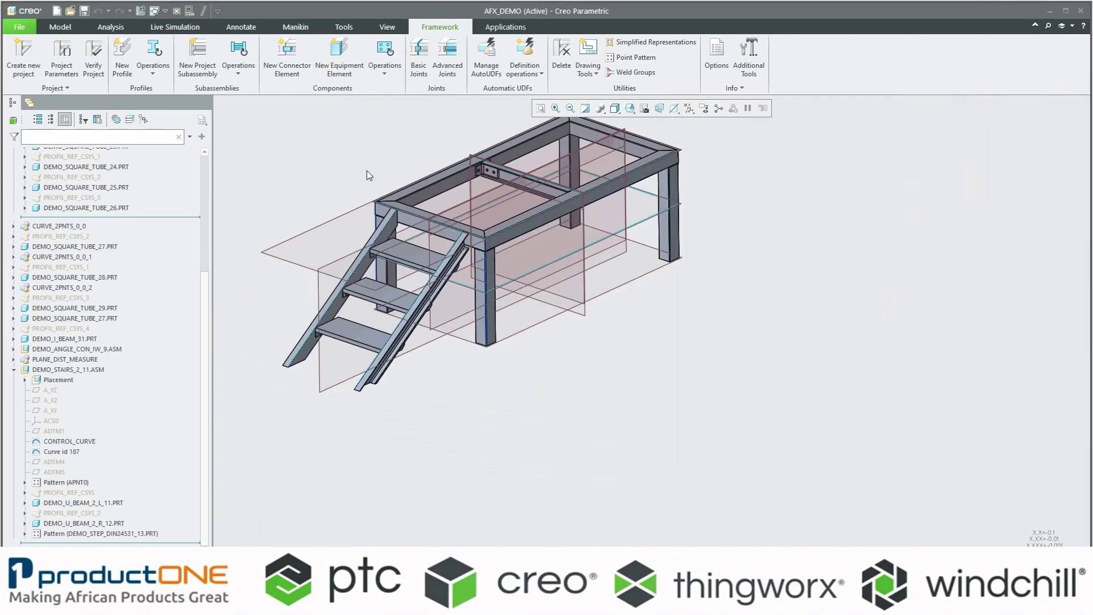
{"action": "scroll", "coordinate": [380, 221], "scroll_direction": "down", "scroll_amount": 2}
{"action": "mouse_move", "coordinate": [380, 220]}
{"action": "middle_mouse_down"}
{"action": "mouse_move", "coordinate": [432, 233]}
{"action": "mouse_move", "coordinate": [479, 226]}
{"action": "middle_mouse_up"}
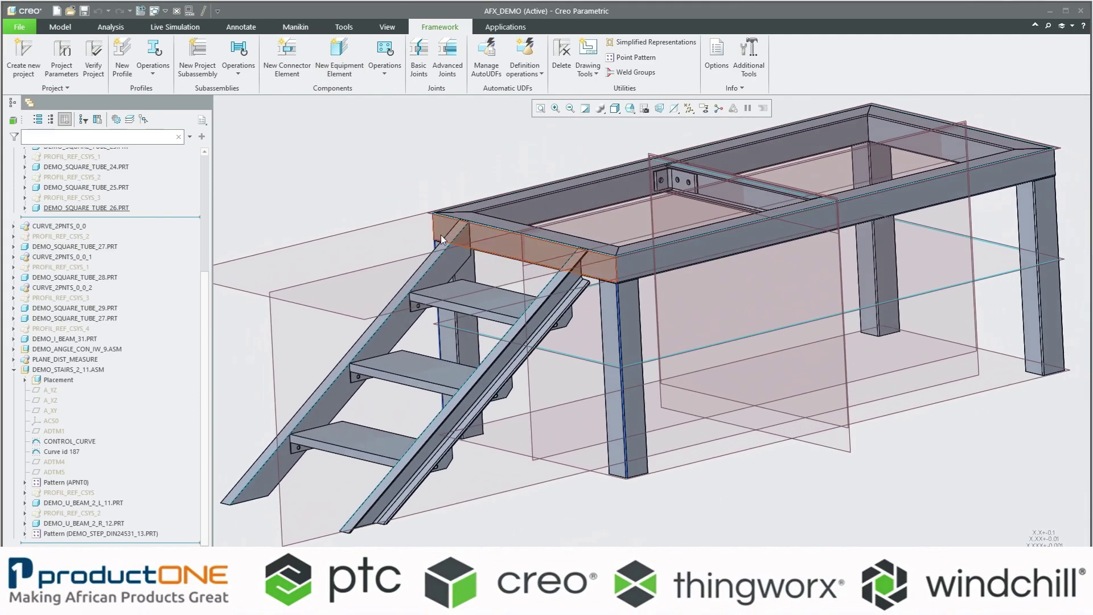
{"action": "left_click", "coordinate": [690, 109]}
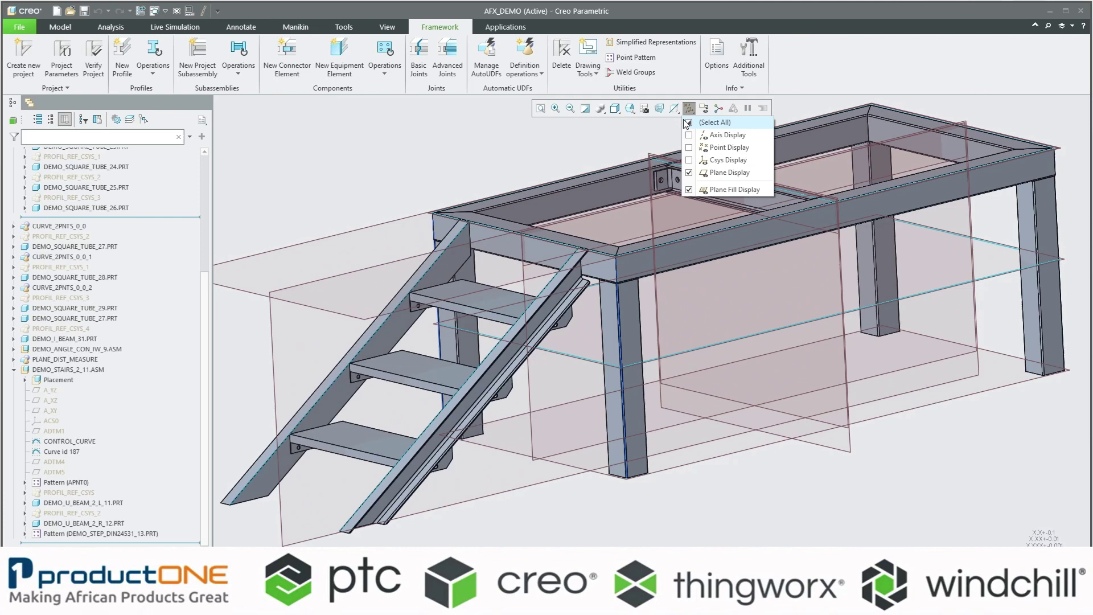
{"action": "left_click", "coordinate": [689, 122]}
{"action": "scroll", "coordinate": [476, 148], "scroll_direction": "down", "scroll_amount": 3}
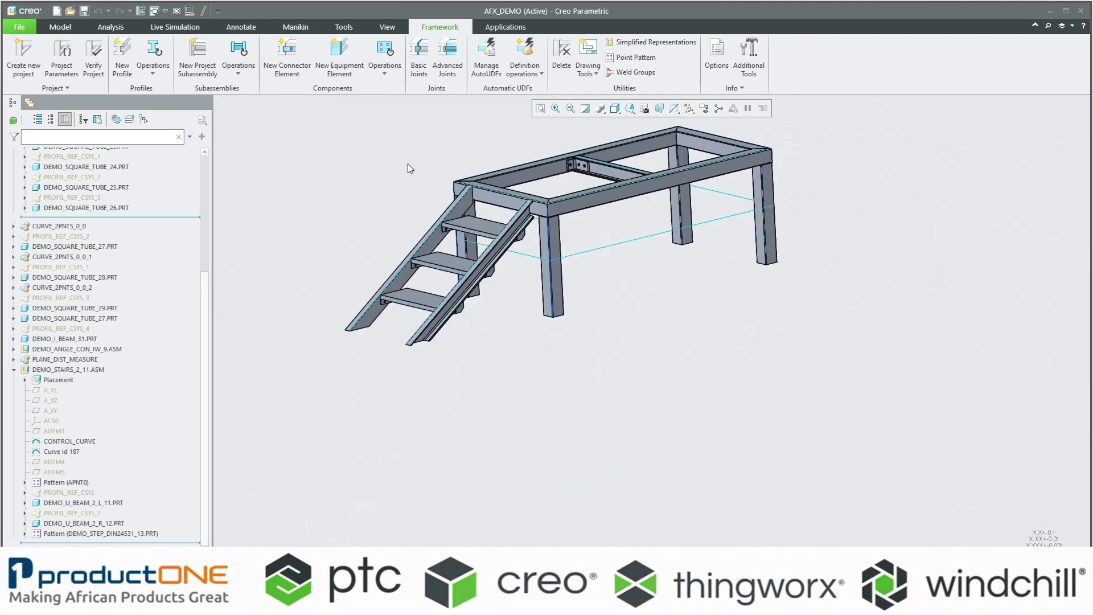
{"action": "scroll", "coordinate": [479, 174], "scroll_direction": "up", "scroll_amount": 5}
{"action": "middle_click_drag", "start_coordinate": [478, 174], "coordinate": [494, 285]}
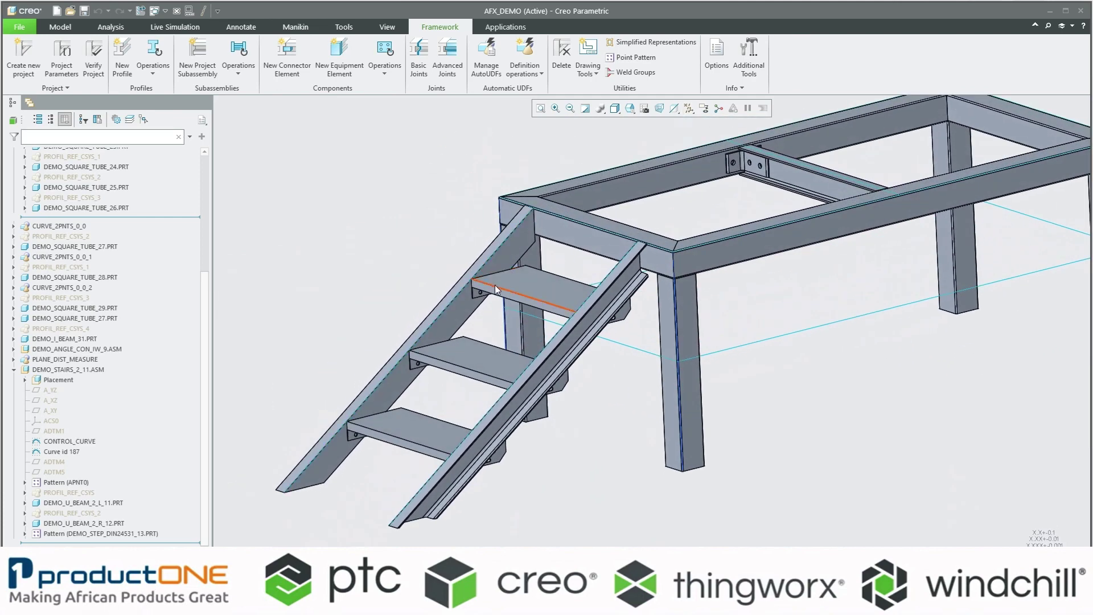
Step: Choose an Angle Beam frame profile in South African equal size 50x50x3
{"action": "left_click", "coordinate": [121, 52]}
{"action": "left_click", "coordinate": [985, 224]}
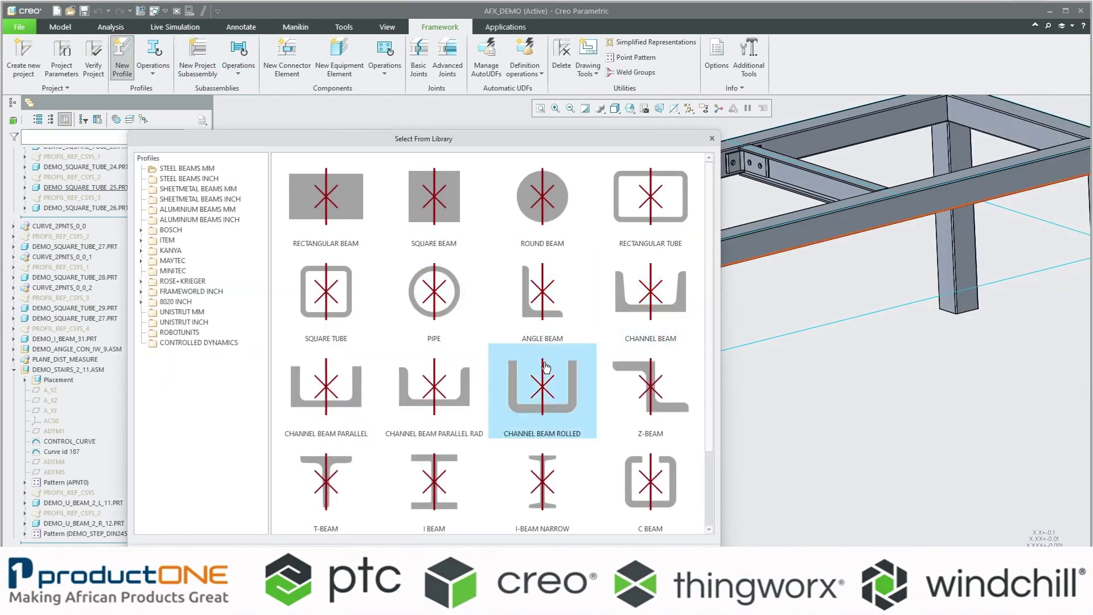
{"action": "double_click", "coordinate": [559, 328]}
{"action": "scroll", "coordinate": [860, 415], "scroll_direction": "down", "scroll_amount": 1}
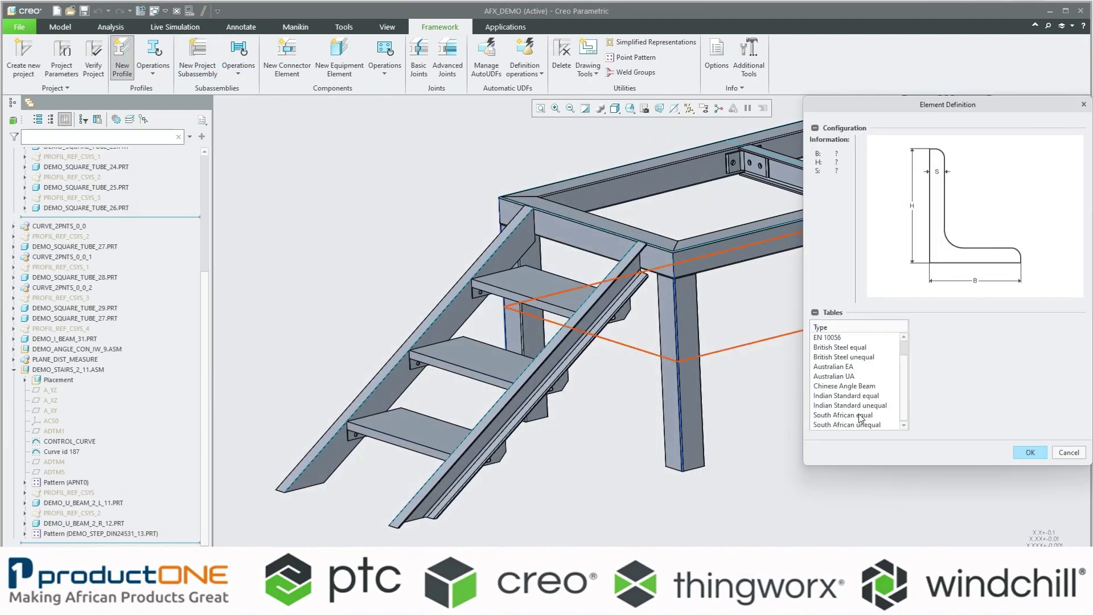
{"action": "left_click", "coordinate": [850, 425]}
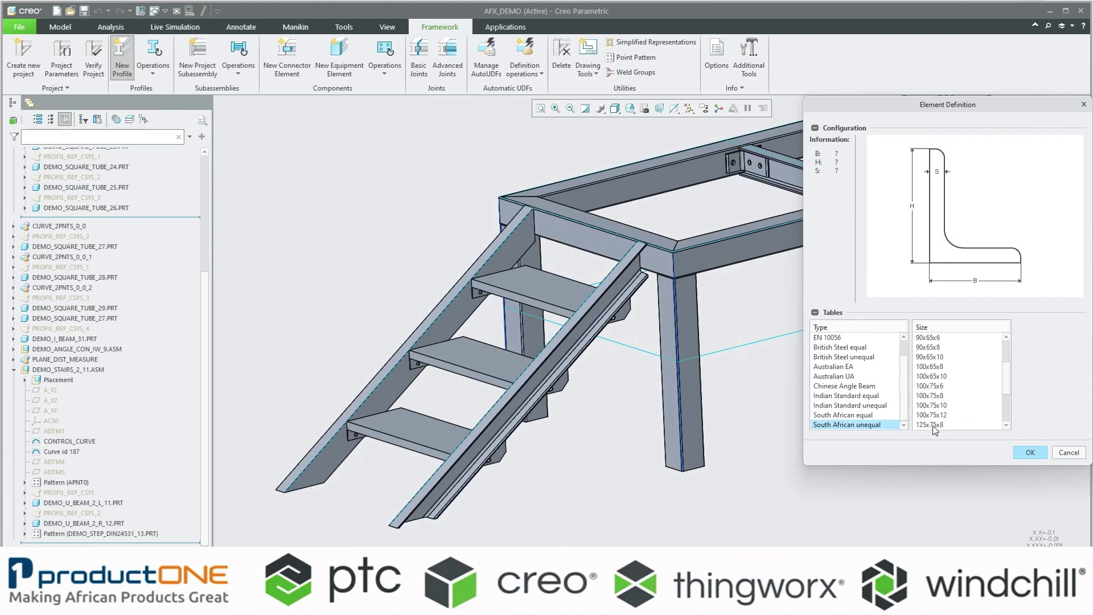
{"action": "scroll", "coordinate": [933, 426], "scroll_direction": "up", "scroll_amount": 1}
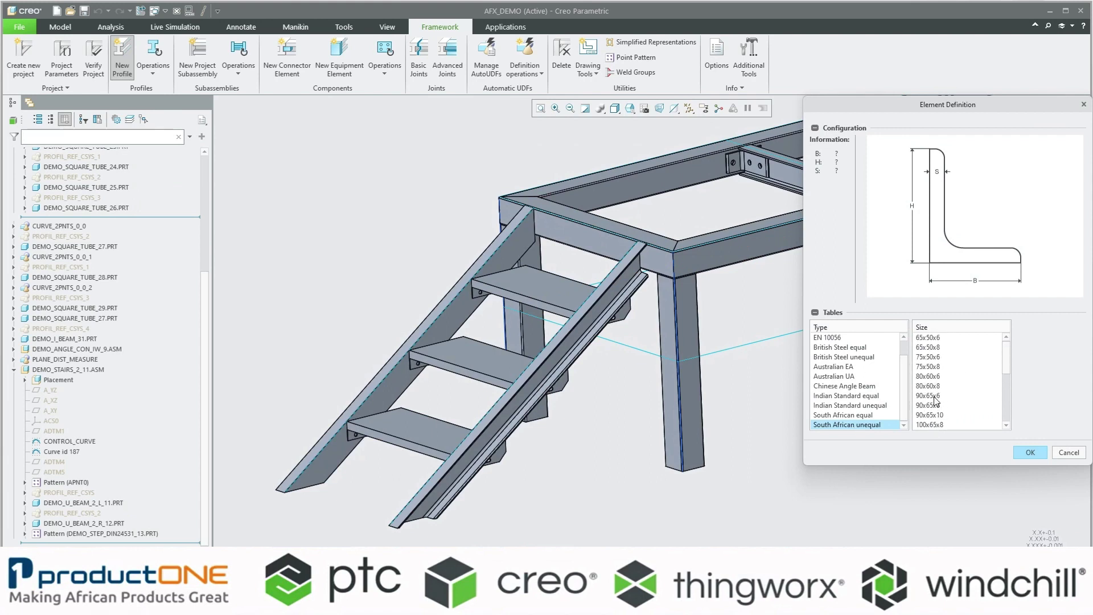
{"action": "left_click", "coordinate": [871, 415]}
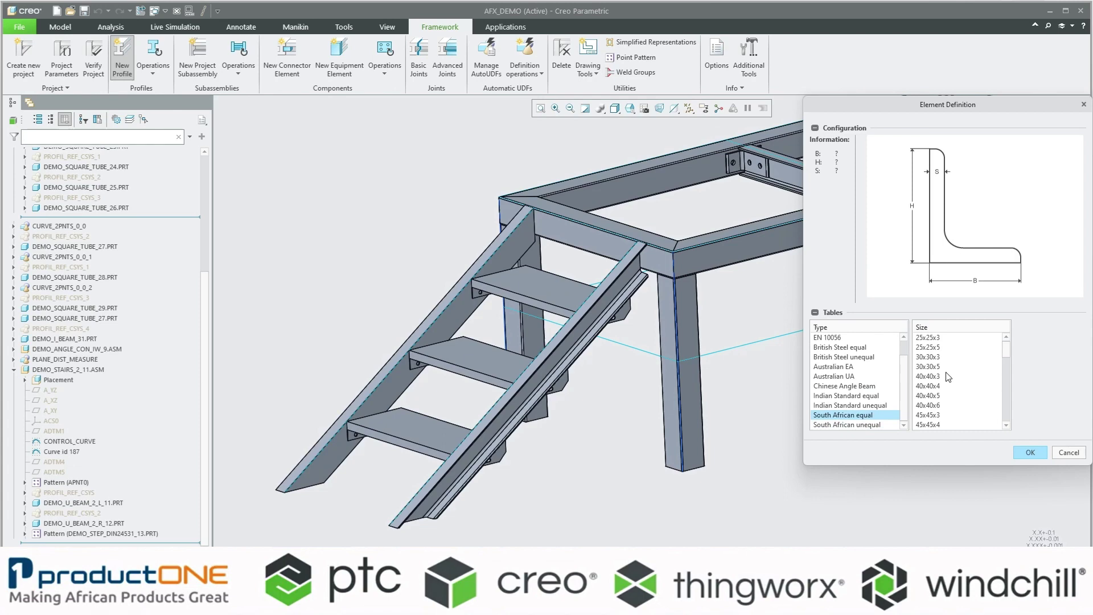
{"action": "left_click", "coordinate": [932, 424]}
{"action": "left_click", "coordinate": [1030, 451]}
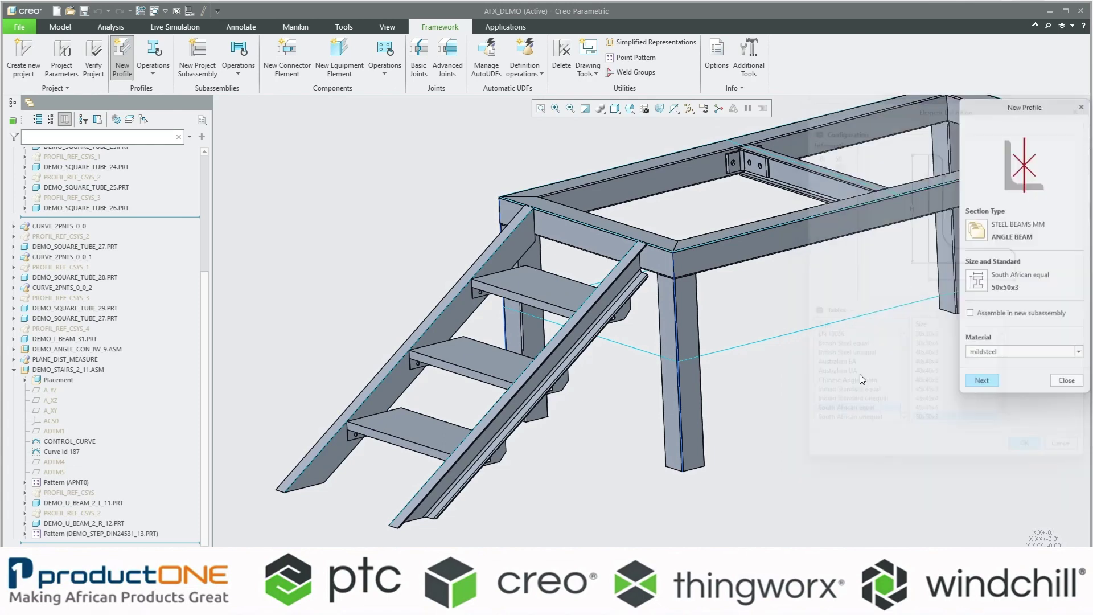
{"action": "left_click", "coordinate": [983, 383]}
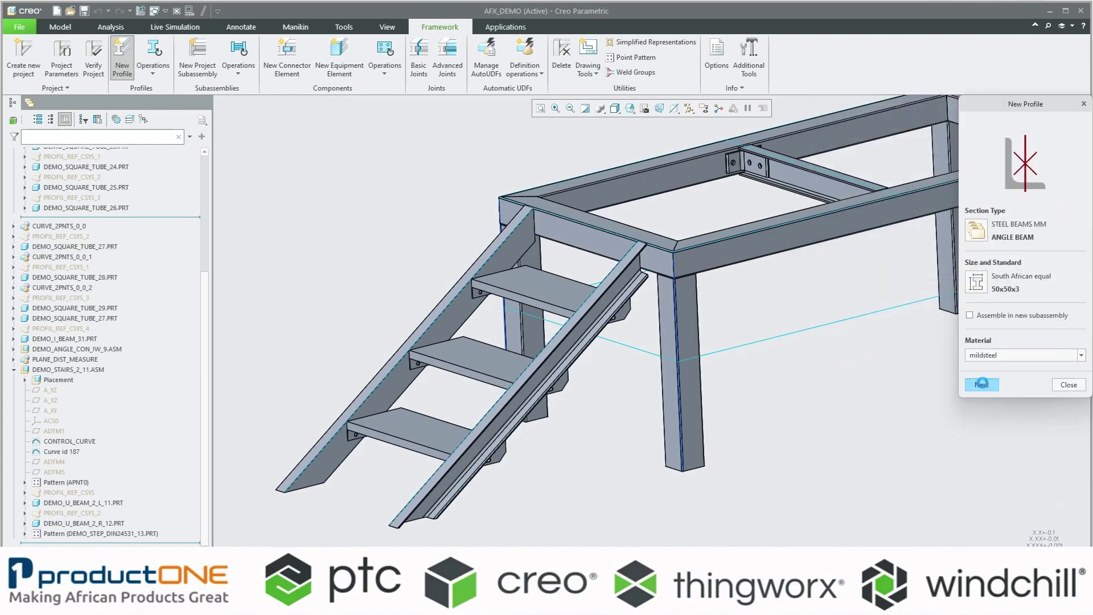
{"action": "scroll", "coordinate": [884, 340], "scroll_direction": "up", "scroll_amount": 3}
{"action": "scroll", "coordinate": [534, 269], "scroll_direction": "down", "scroll_amount": 5}
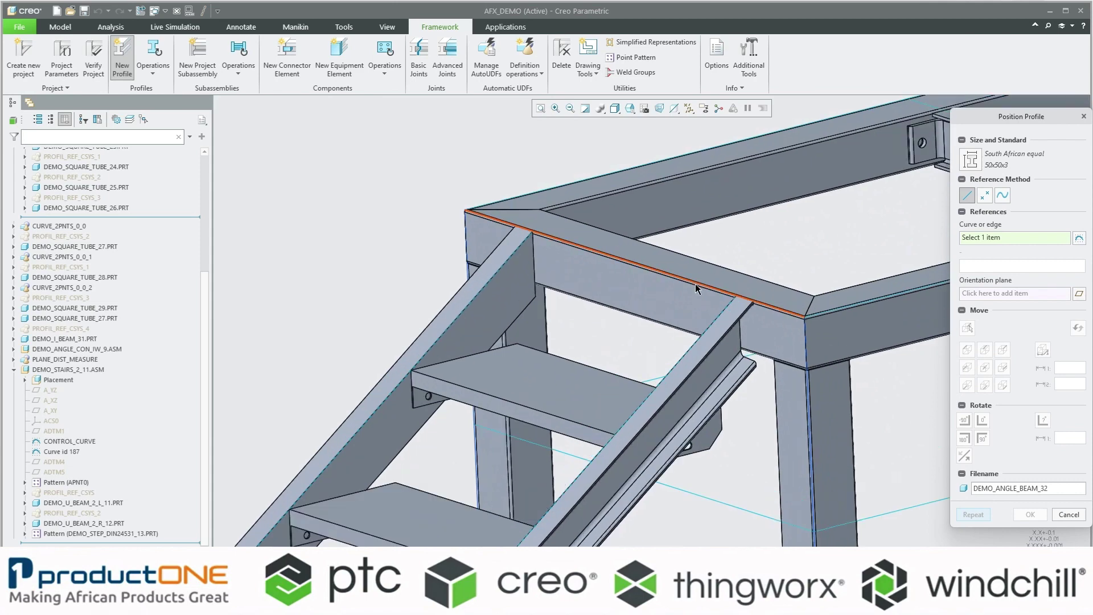
Step: Place the 50x50x3 angle on the beam edge, extend its length, and confirm
{"action": "left_click", "coordinate": [535, 266]}
{"action": "middle_click_drag", "start_coordinate": [535, 267], "coordinate": [547, 268]}
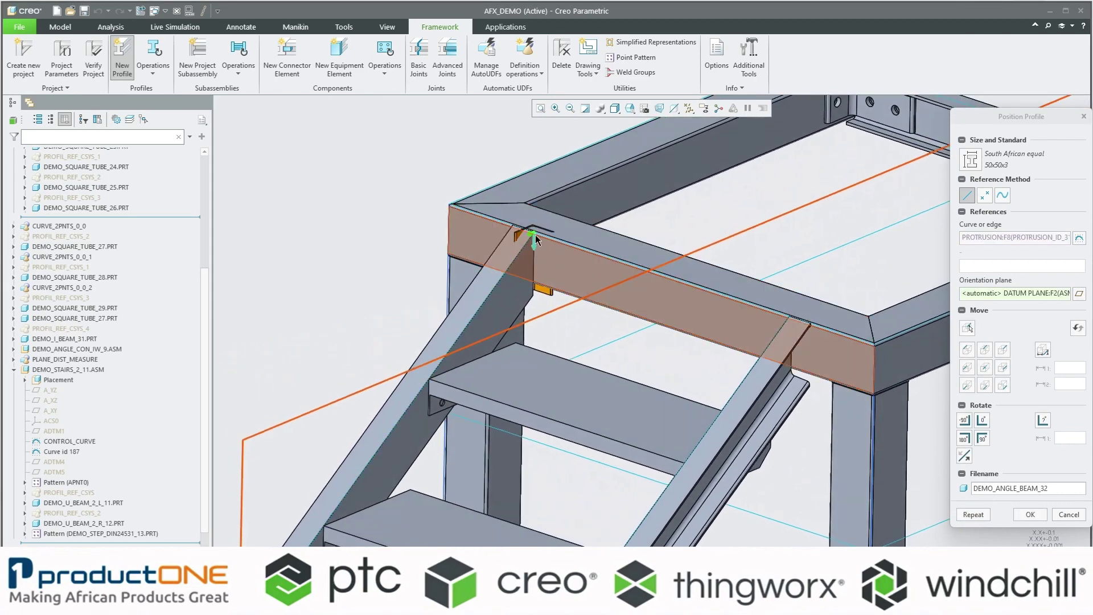
{"action": "scroll", "coordinate": [534, 240], "scroll_direction": "down", "scroll_amount": 3}
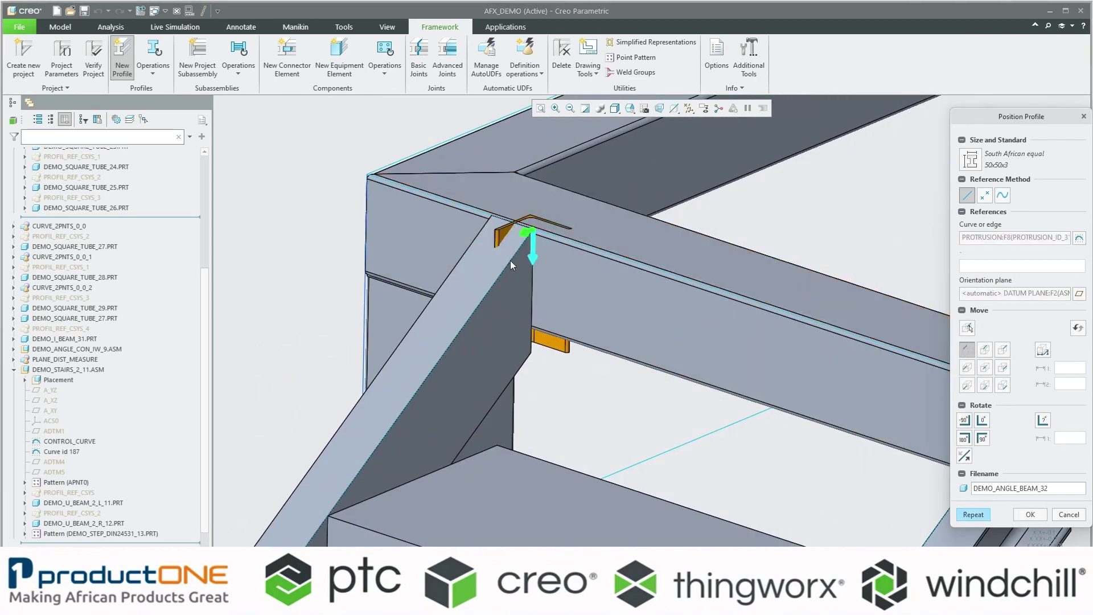
{"action": "mouse_move", "coordinate": [574, 282]}
{"action": "middle_mouse_down"}
{"action": "mouse_move", "coordinate": [568, 304]}
{"action": "mouse_move", "coordinate": [589, 307]}
{"action": "middle_mouse_up"}
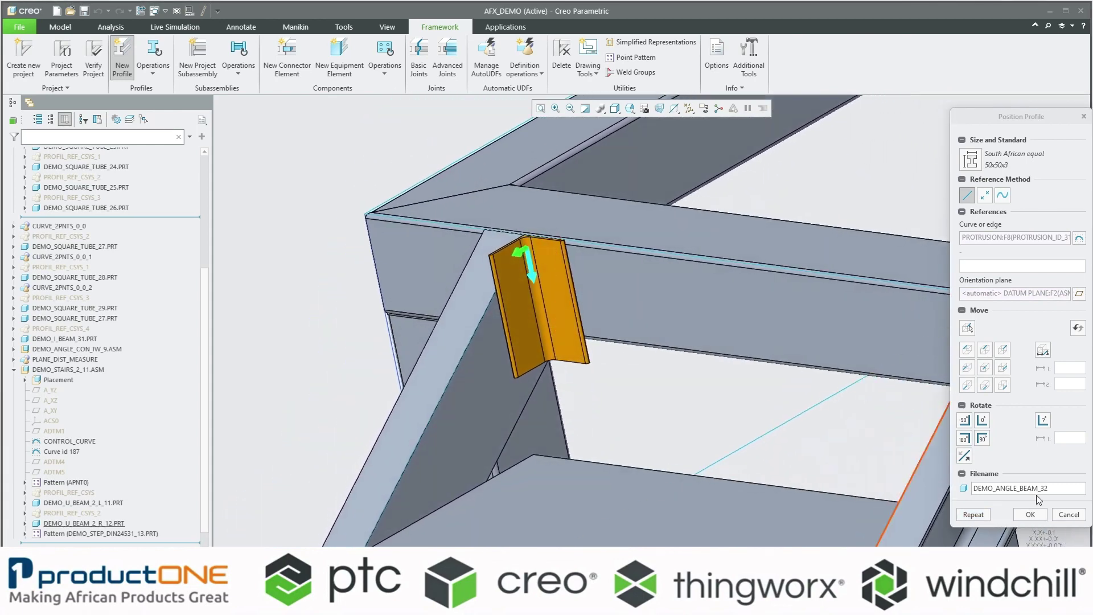
{"action": "left_click", "coordinate": [1031, 516]}
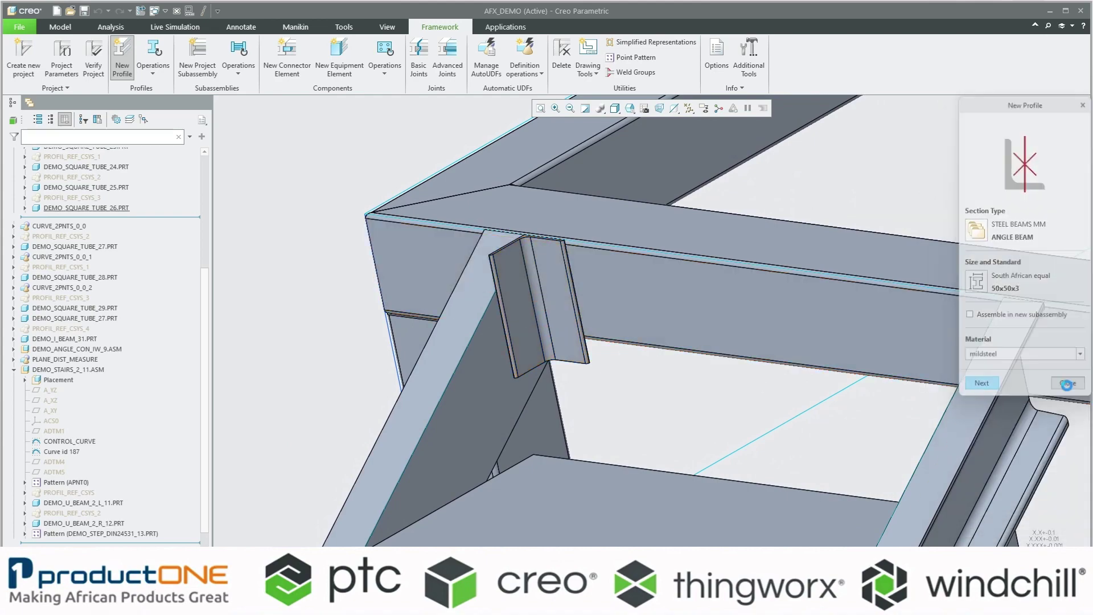
{"action": "left_click", "coordinate": [1069, 389]}
{"action": "mouse_move", "coordinate": [333, 223]}
{"action": "middle_mouse_down"}
{"action": "mouse_move", "coordinate": [458, 256]}
{"action": "mouse_move", "coordinate": [439, 244]}
{"action": "middle_mouse_up"}
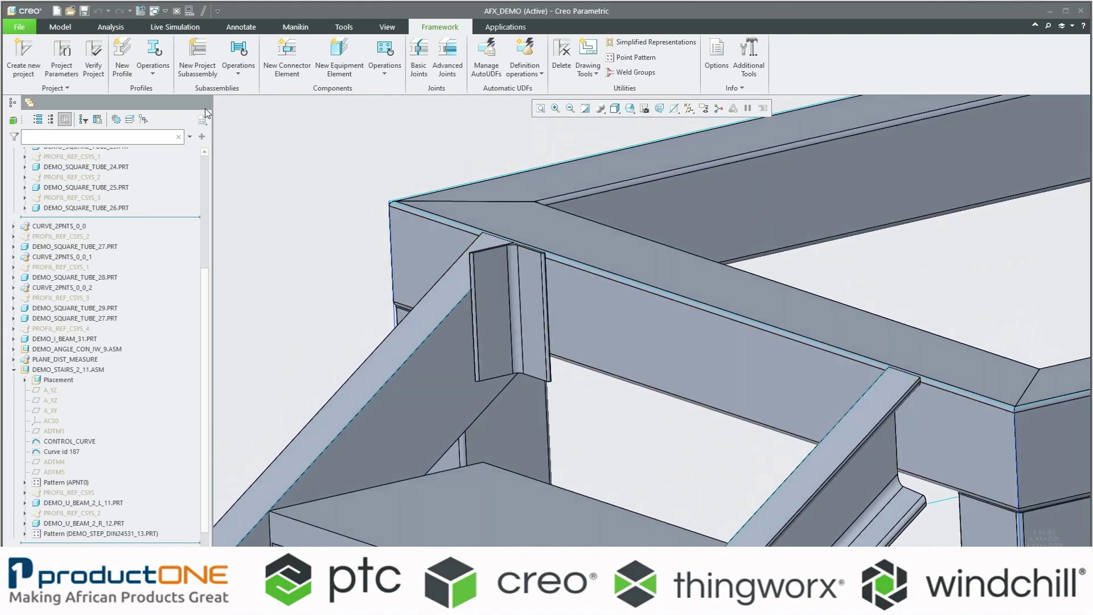
{"action": "left_click", "coordinate": [69, 27]}
Step: Place datum point APNT7 on the angle flange, offset from its top surface and side edge
{"action": "left_click", "coordinate": [373, 58]}
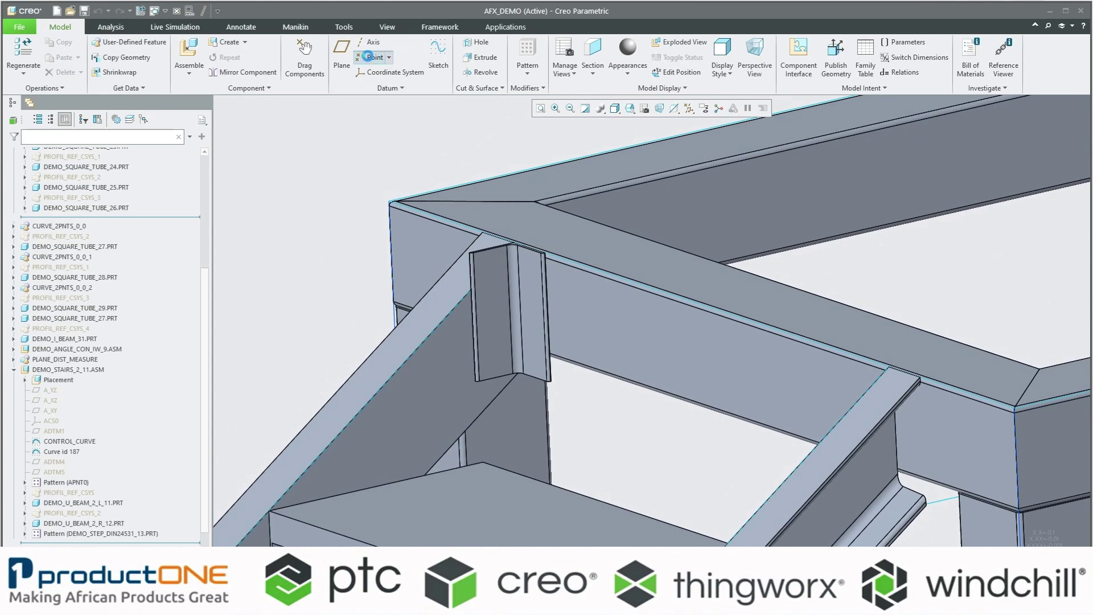
{"action": "scroll", "coordinate": [486, 312], "scroll_direction": "up", "scroll_amount": 3}
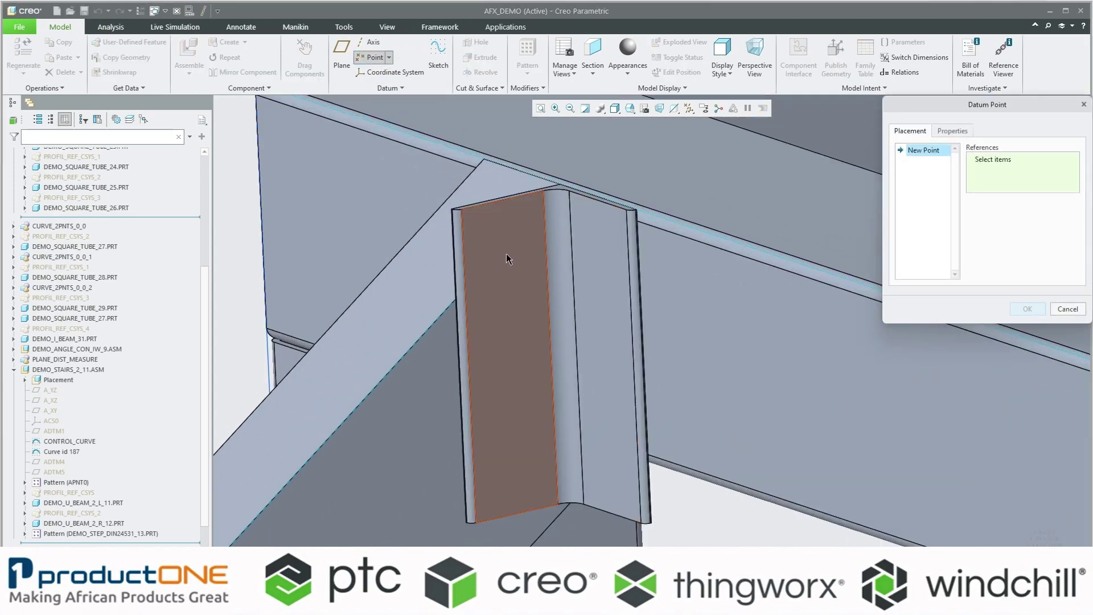
{"action": "left_click", "coordinate": [507, 258]}
{"action": "scroll", "coordinate": [463, 215], "scroll_direction": "up", "scroll_amount": 3}
{"action": "scroll", "coordinate": [466, 205], "scroll_direction": "up", "scroll_amount": 3}
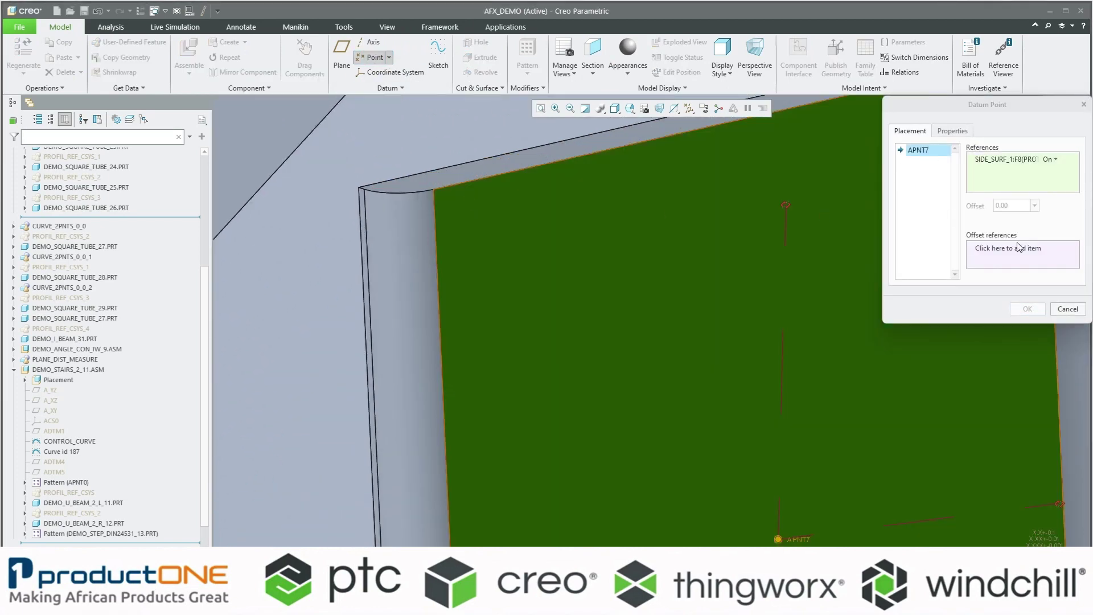
{"action": "left_click", "coordinate": [1020, 248]}
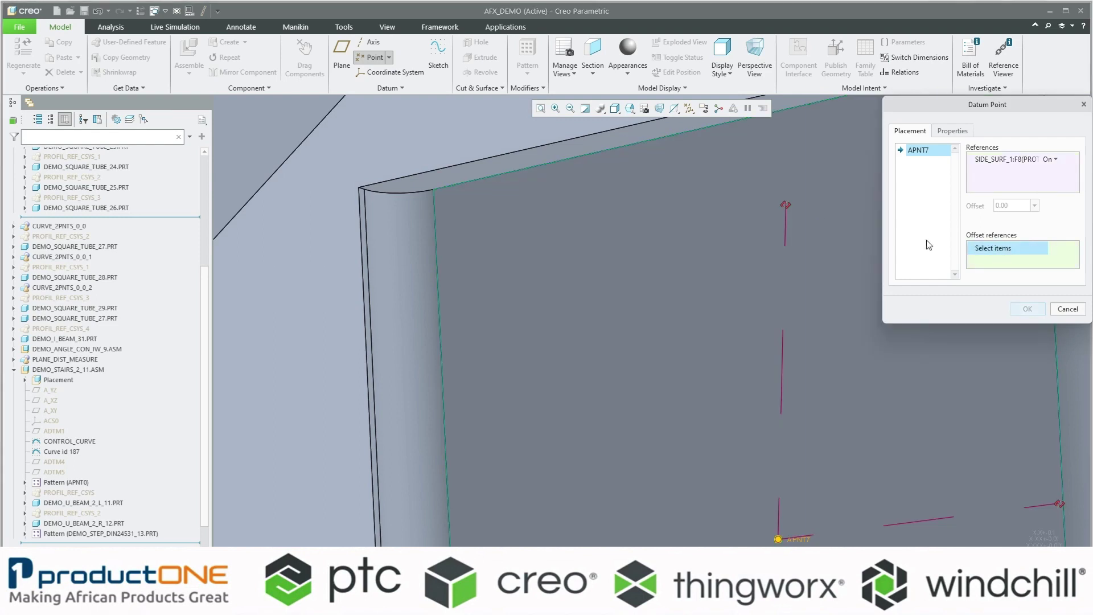
{"action": "left_click", "coordinate": [506, 167]}
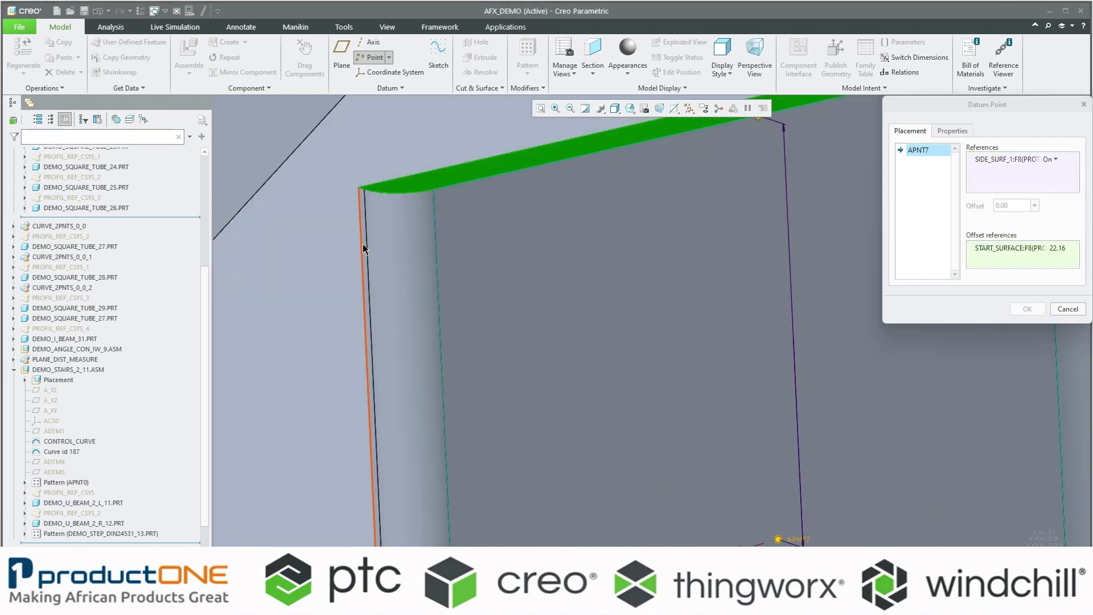
{"action": "scroll", "coordinate": [364, 245], "scroll_direction": "up", "scroll_amount": 2}
{"action": "left_click", "coordinate": [364, 245], "text": "ctrl"}
{"action": "scroll", "coordinate": [364, 244], "scroll_direction": "down", "scroll_amount": 3}
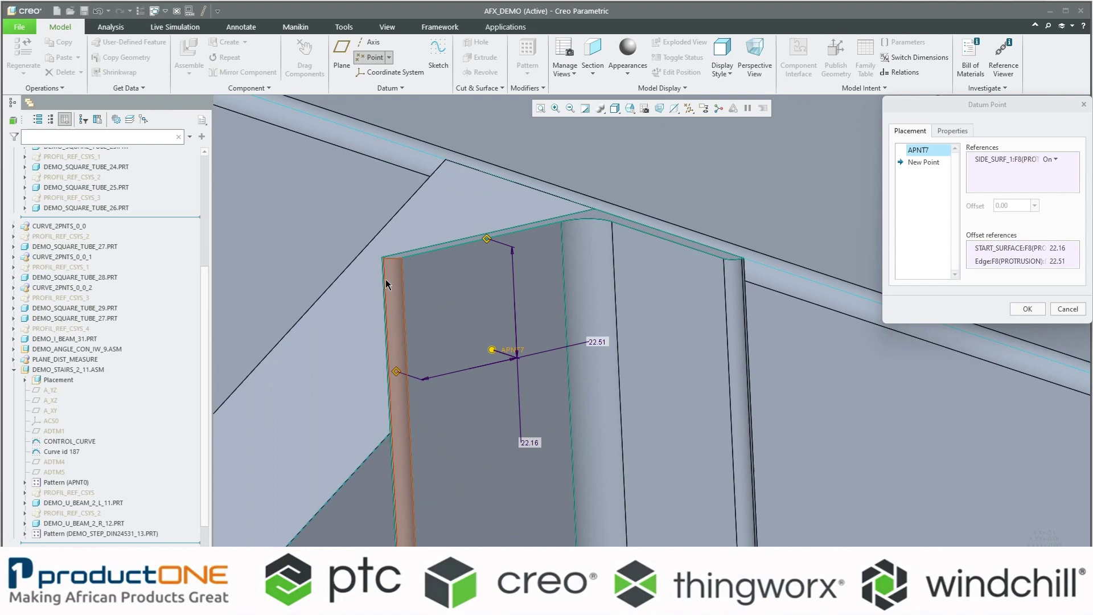
{"action": "middle_click_drag", "start_coordinate": [364, 244], "coordinate": [405, 307]}
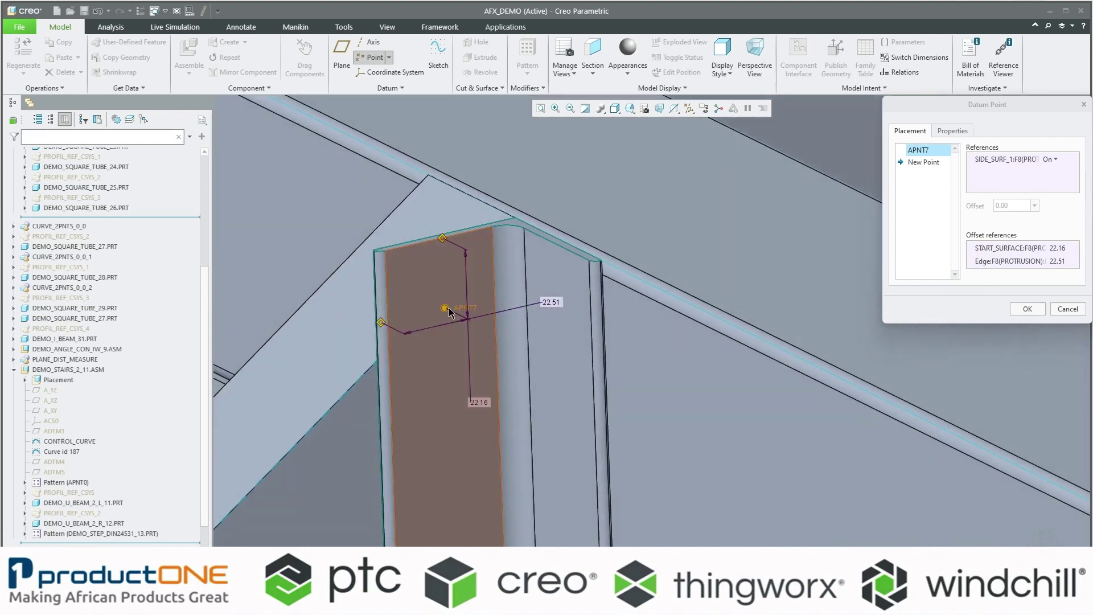
{"action": "mouse_move", "coordinate": [445, 309]}
{"action": "left_mouse_down"}
{"action": "mouse_move", "coordinate": [458, 378]}
{"action": "mouse_move", "coordinate": [450, 402]}
{"action": "left_mouse_up"}
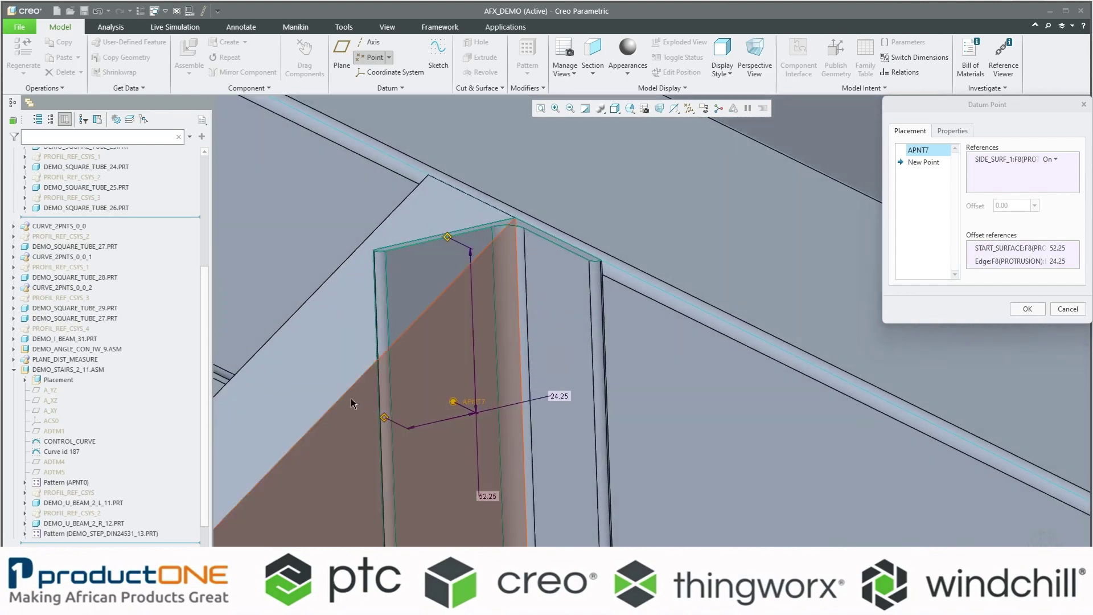
{"action": "mouse_move", "coordinate": [354, 402]}
{"action": "middle_mouse_down"}
{"action": "mouse_move", "coordinate": [363, 424]}
{"action": "mouse_move", "coordinate": [341, 408]}
{"action": "middle_mouse_up"}
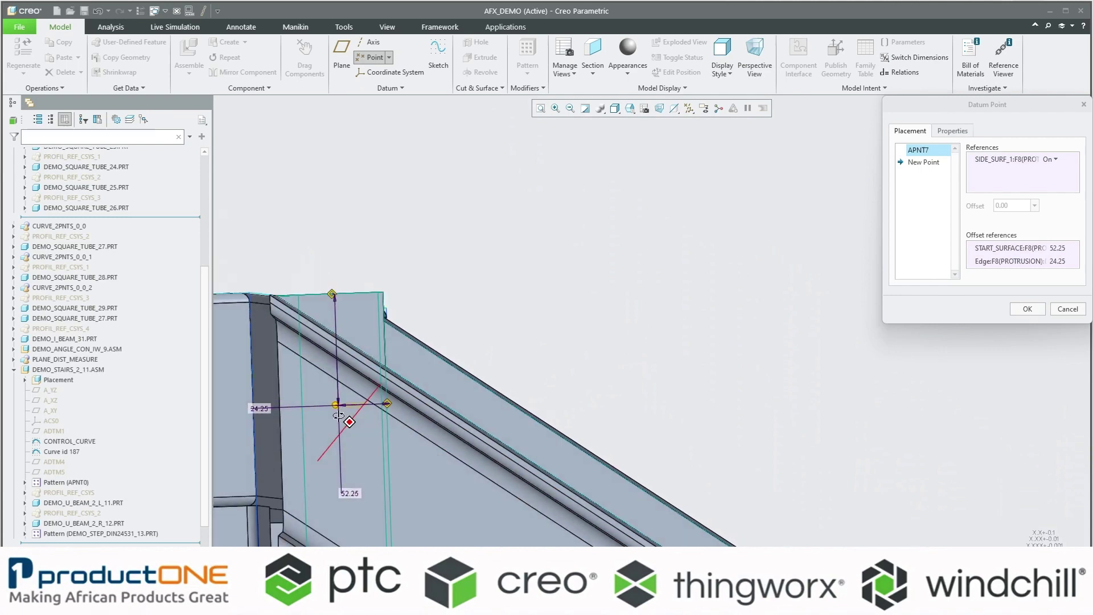
{"action": "left_click_drag", "start_coordinate": [341, 409], "coordinate": [339, 414]}
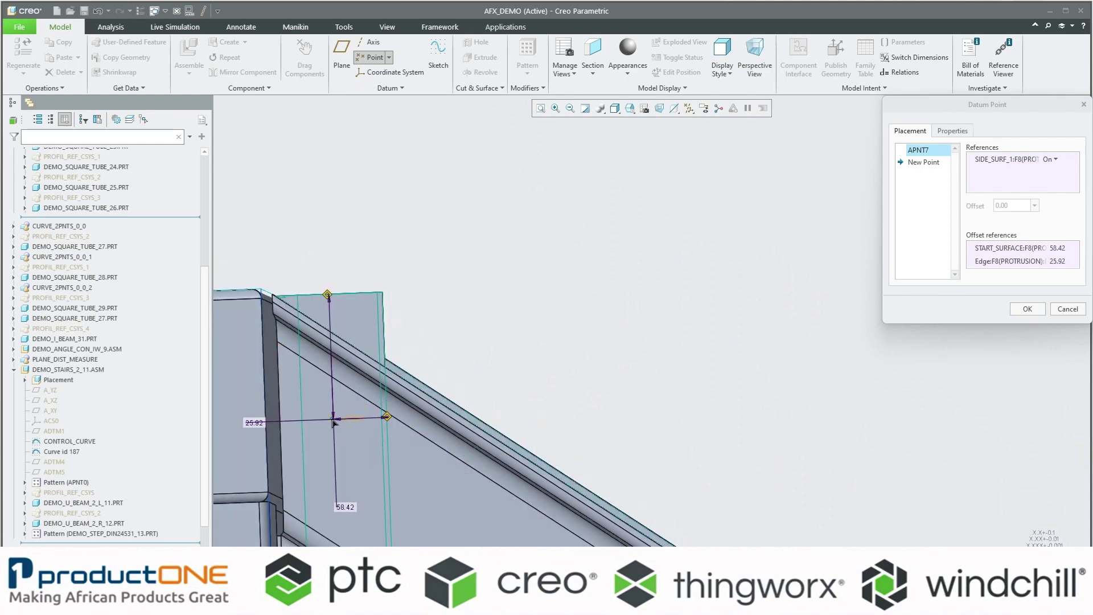
{"action": "mouse_move", "coordinate": [339, 413]}
{"action": "middle_mouse_down"}
{"action": "mouse_move", "coordinate": [300, 366]}
{"action": "mouse_move", "coordinate": [311, 381]}
{"action": "middle_mouse_up"}
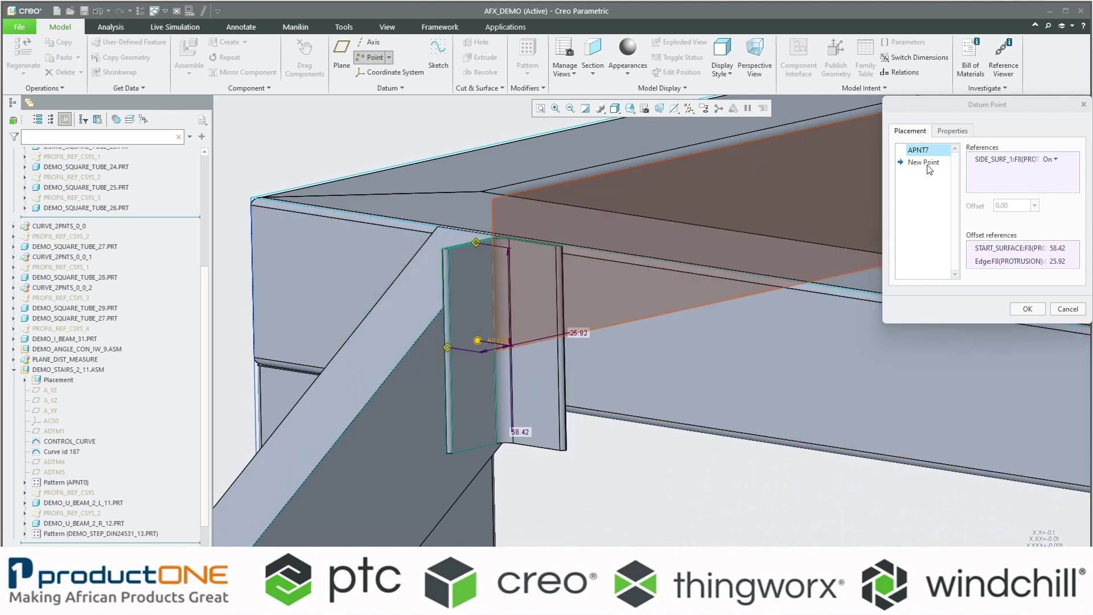
Step: Add datum point APNT8 on the flange with two edge offsets and finish
{"action": "left_click", "coordinate": [924, 162]}
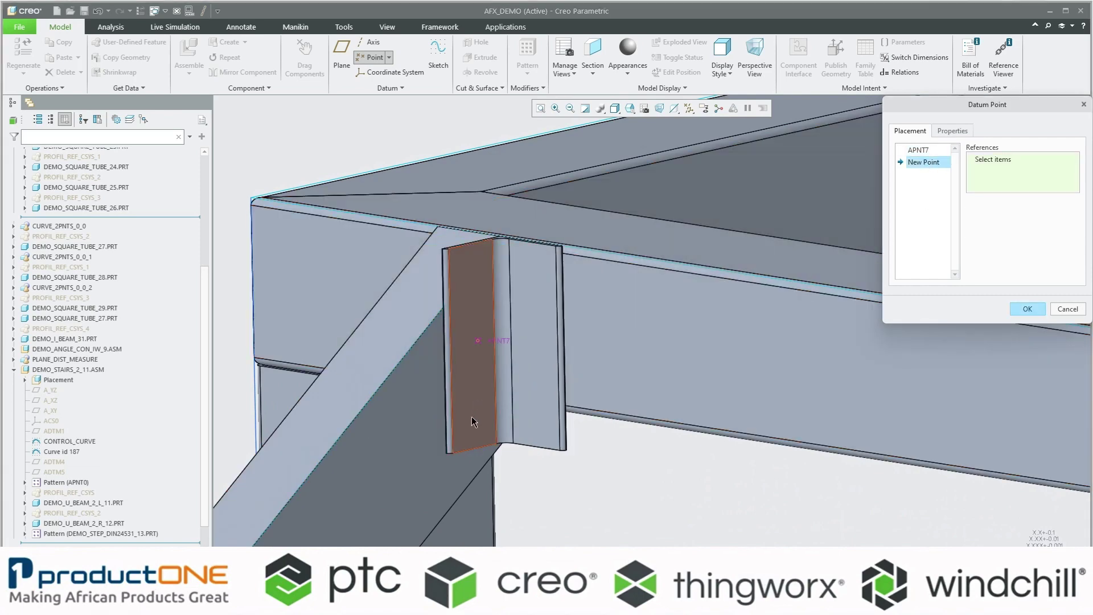
{"action": "left_click", "coordinate": [475, 392]}
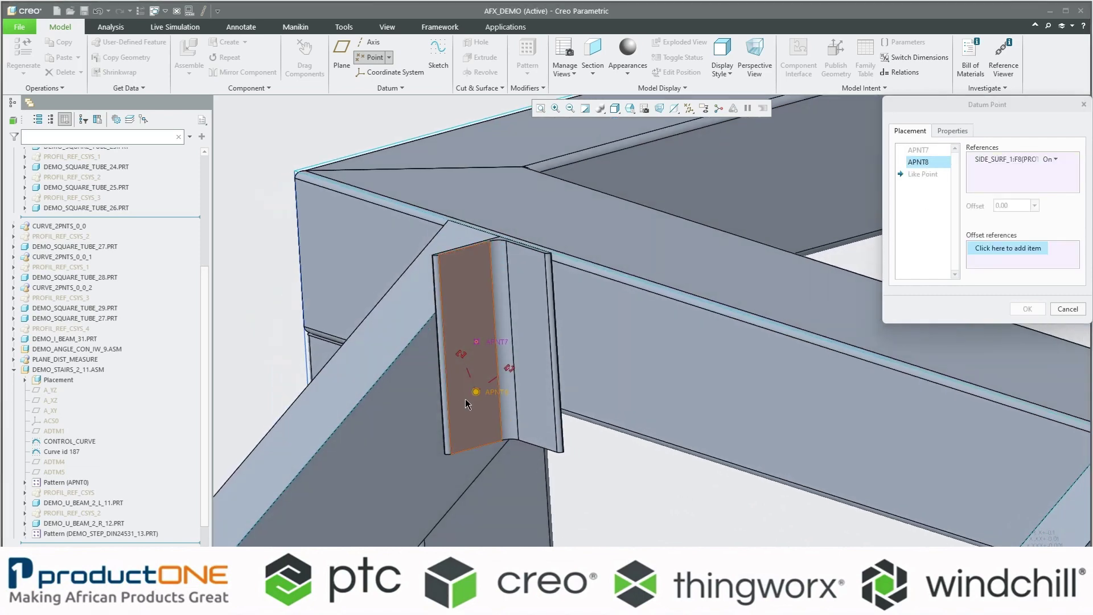
{"action": "scroll", "coordinate": [441, 412], "scroll_direction": "up", "scroll_amount": 5}
{"action": "left_click", "coordinate": [982, 260]}
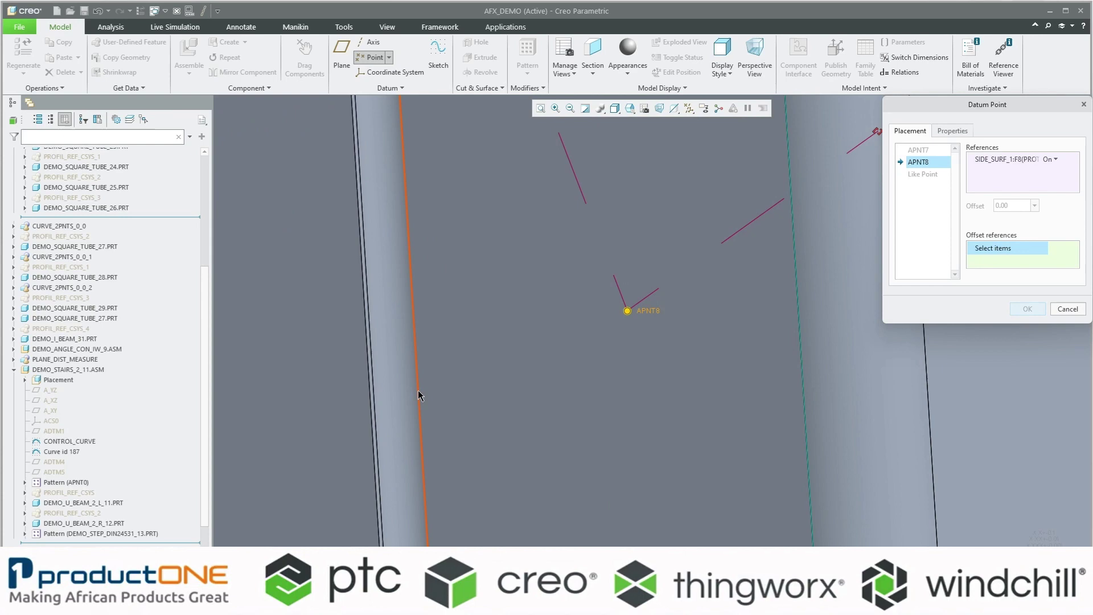
{"action": "scroll", "coordinate": [419, 395], "scroll_direction": "up", "scroll_amount": 2}
{"action": "left_click", "coordinate": [375, 385]}
{"action": "scroll", "coordinate": [376, 385], "scroll_direction": "down", "scroll_amount": 3}
{"action": "scroll", "coordinate": [442, 456], "scroll_direction": "up", "scroll_amount": 3}
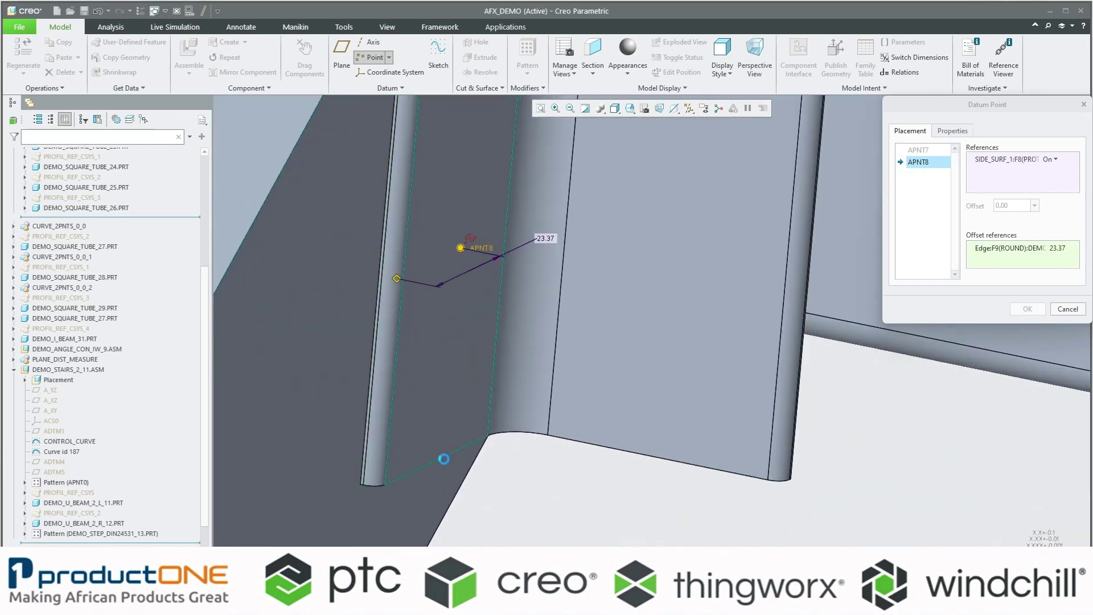
{"action": "left_click", "coordinate": [442, 455], "text": "ctrl"}
{"action": "scroll", "coordinate": [431, 338], "scroll_direction": "down", "scroll_amount": 3}
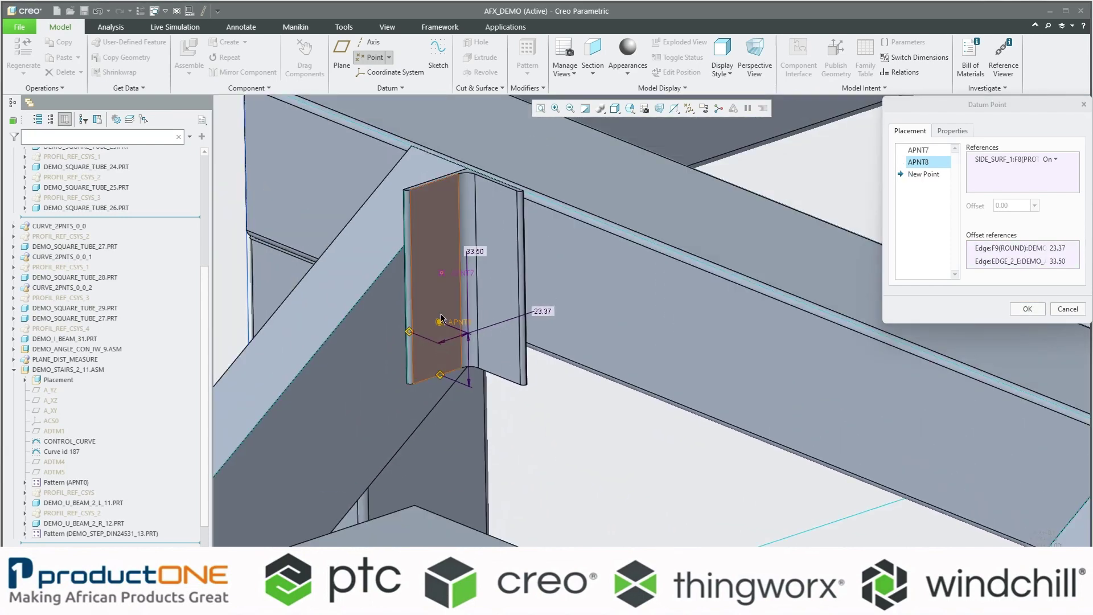
{"action": "left_click_drag", "start_coordinate": [443, 325], "coordinate": [440, 333]}
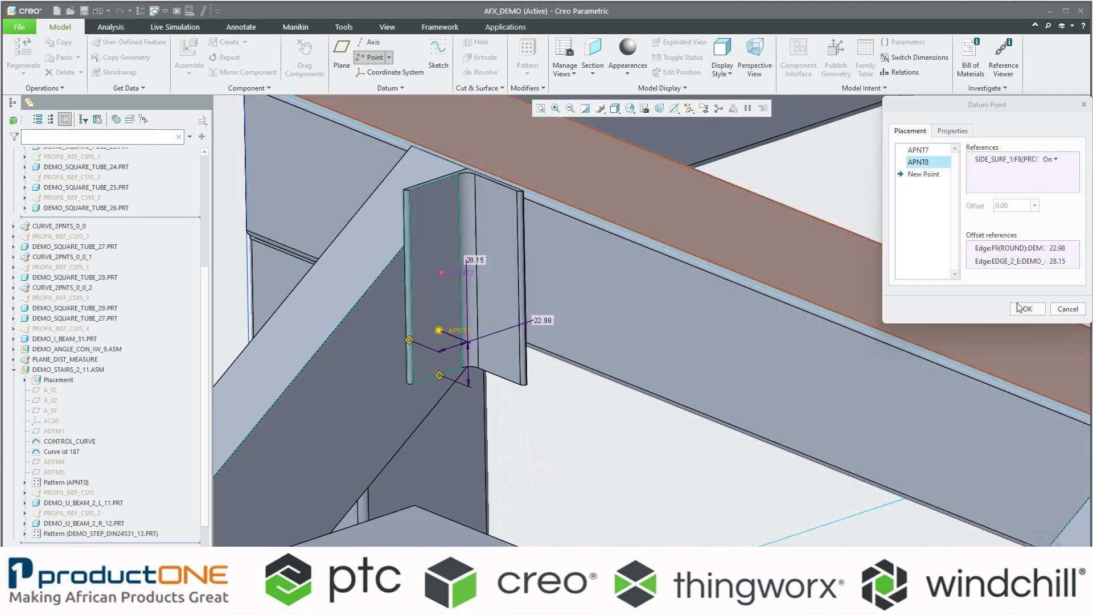
{"action": "left_click", "coordinate": [1027, 309]}
{"action": "middle_click_drag", "start_coordinate": [569, 317], "coordinate": [529, 302]}
{"action": "scroll", "coordinate": [529, 301], "scroll_direction": "down", "scroll_amount": 3}
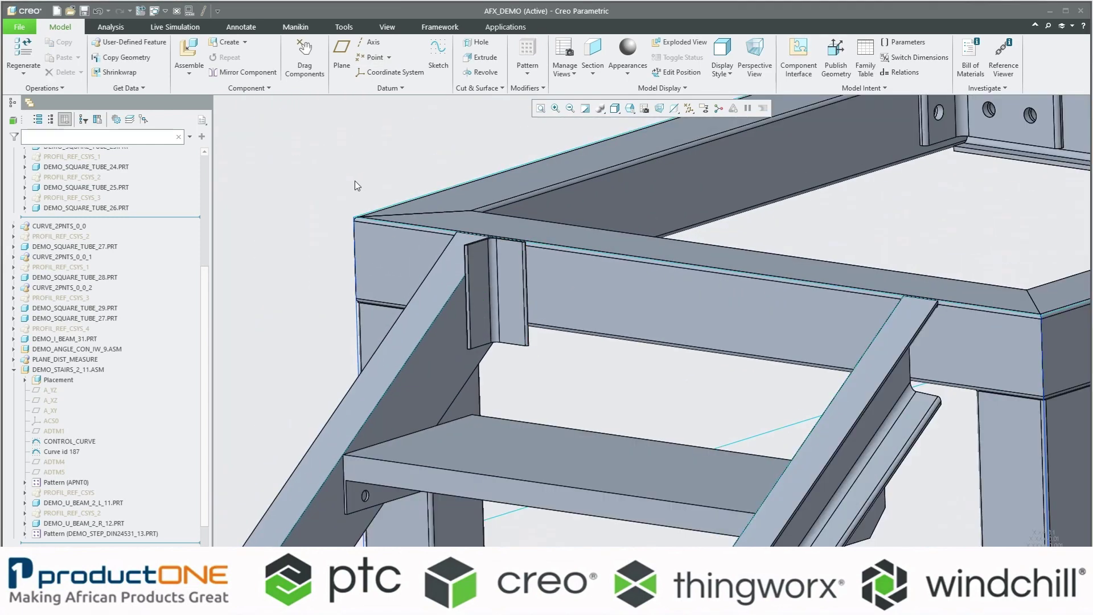
{"action": "scroll", "coordinate": [125, 271], "scroll_direction": "up", "scroll_amount": 5}
Step: Collapse the TOP_FRAME and DEMO_STAIRS_2_11 subassemblies and turn on datum point display
{"action": "left_click", "coordinate": [13, 254]}
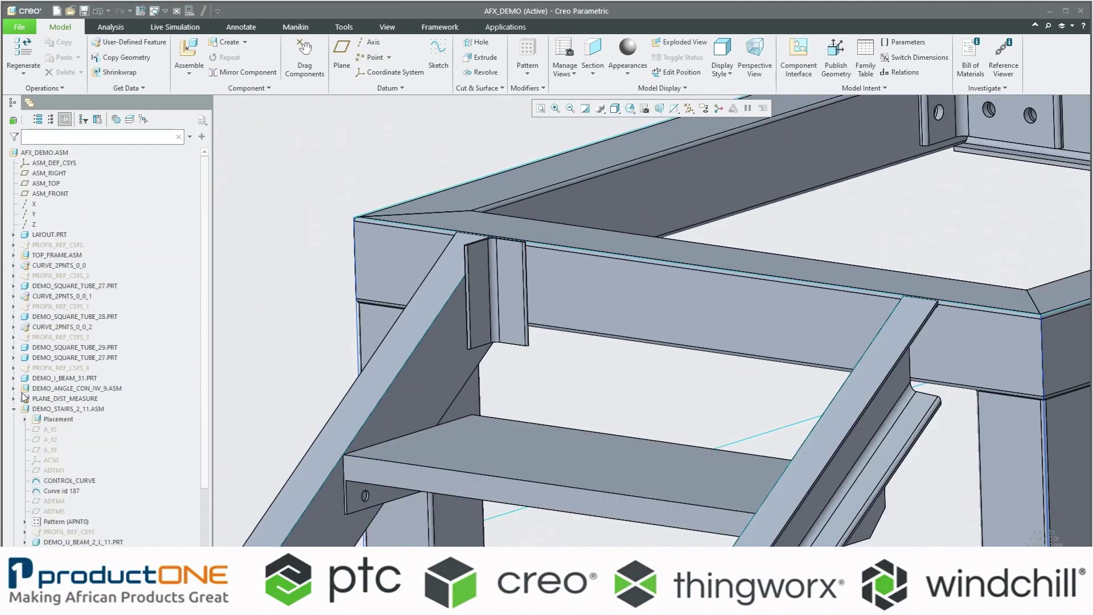
{"action": "left_click", "coordinate": [15, 408]}
{"action": "middle_click_drag", "start_coordinate": [332, 209], "coordinate": [322, 215]}
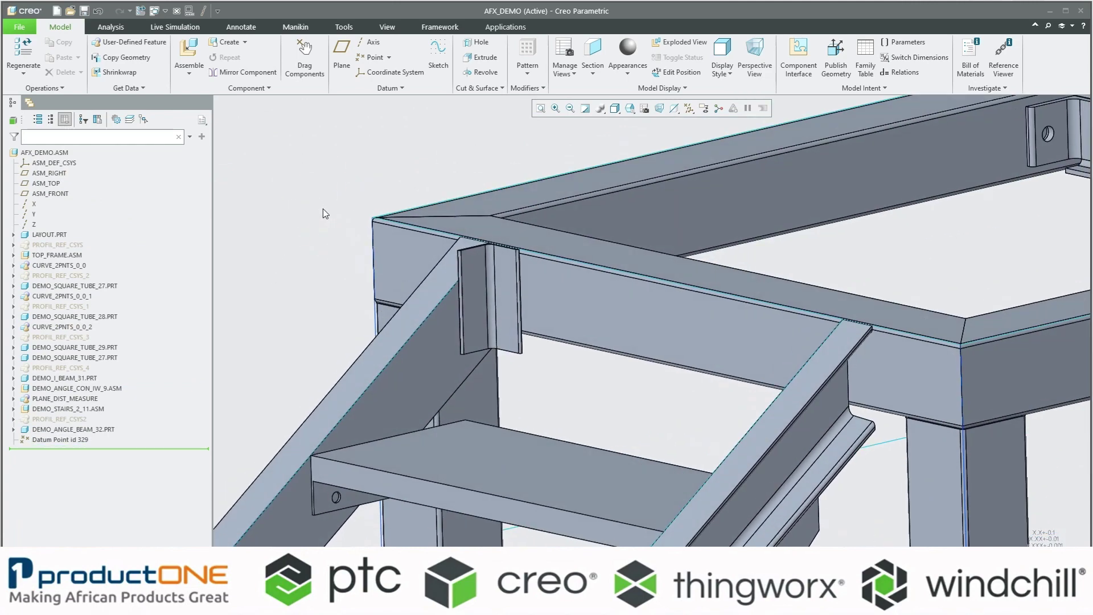
{"action": "left_click", "coordinate": [692, 110]}
{"action": "left_click", "coordinate": [693, 147]}
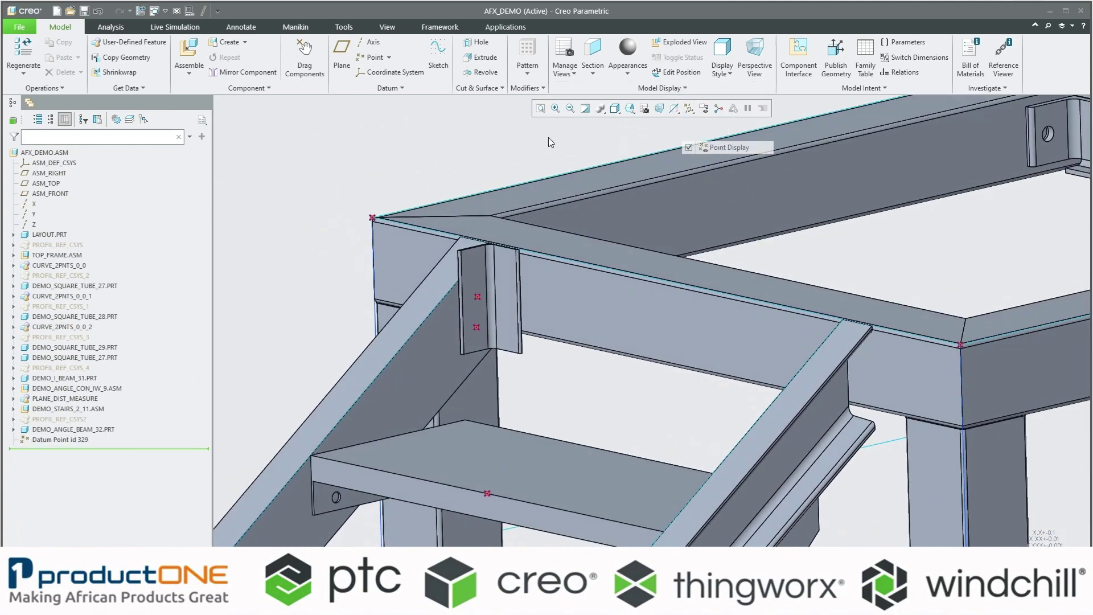
{"action": "left_click", "coordinate": [345, 27]}
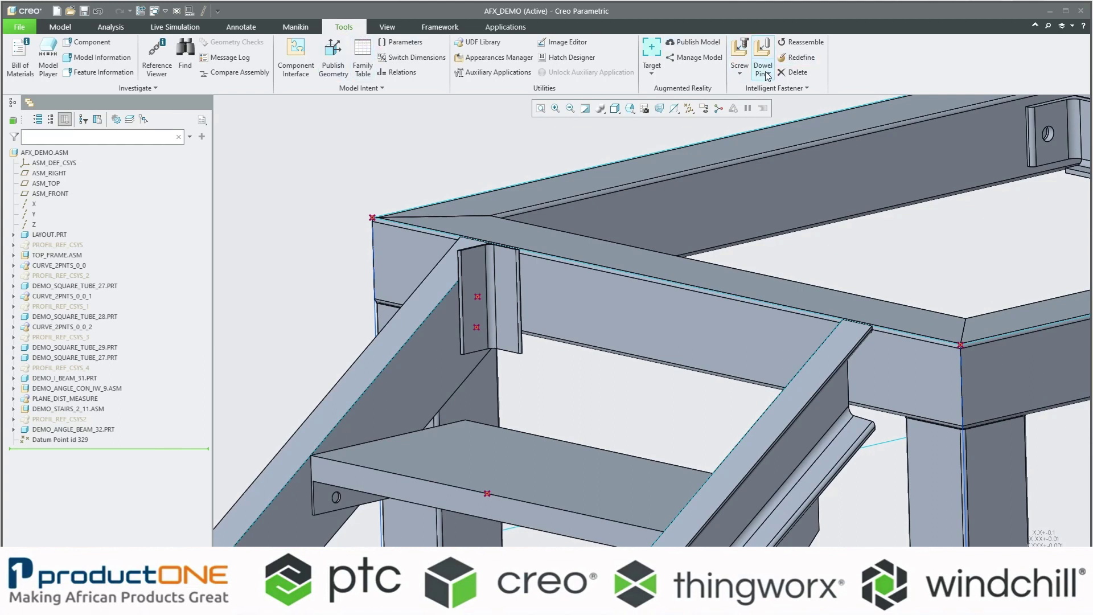
Step: Reference the upper datum point, bracket face for the head and U-beam face for the nut
{"action": "left_click", "coordinate": [745, 50]}
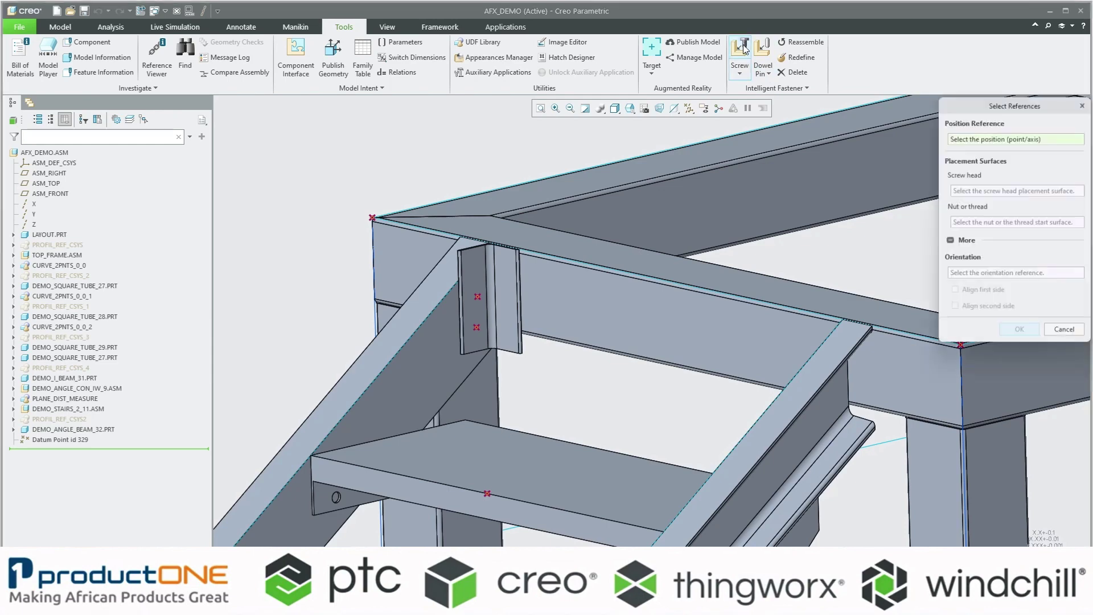
{"action": "scroll", "coordinate": [425, 262], "scroll_direction": "up", "scroll_amount": 3}
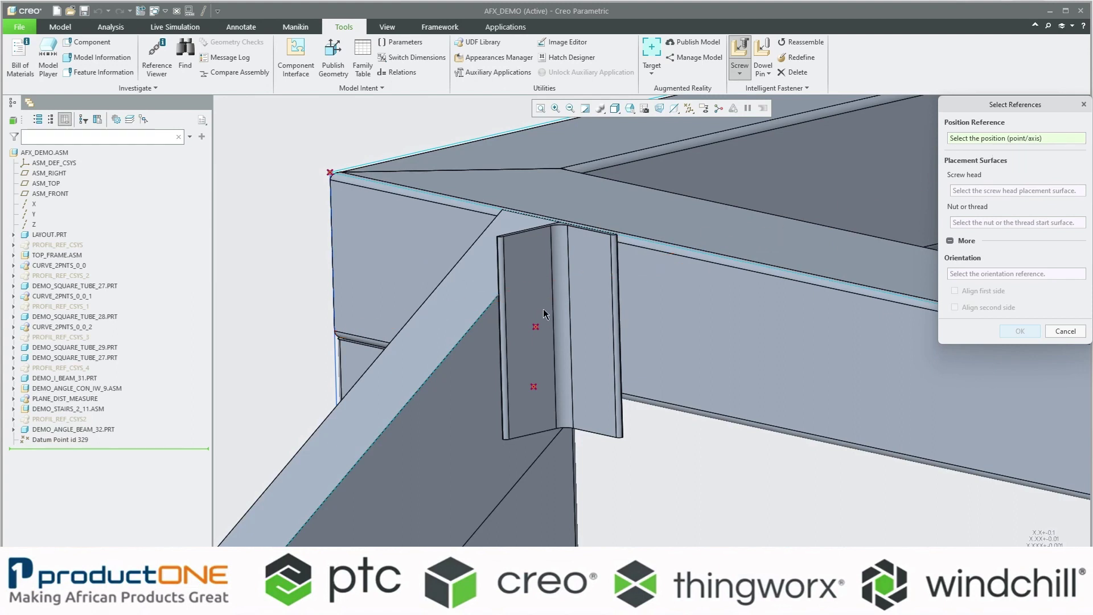
{"action": "left_click", "coordinate": [535, 328]}
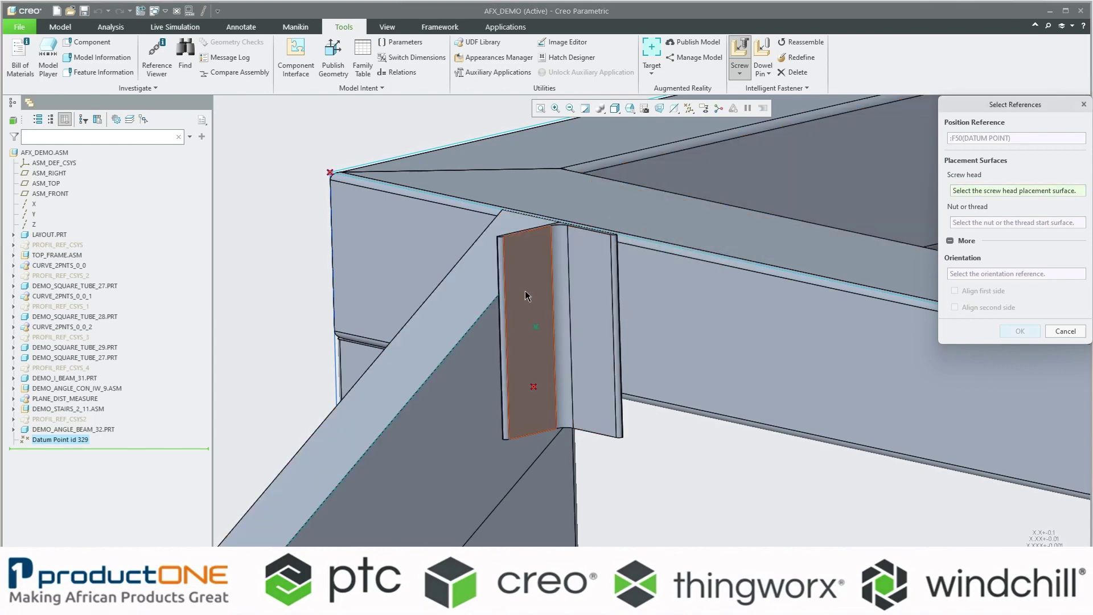
{"action": "left_click", "coordinate": [525, 291]}
{"action": "middle_click_drag", "start_coordinate": [525, 290], "coordinate": [627, 283]}
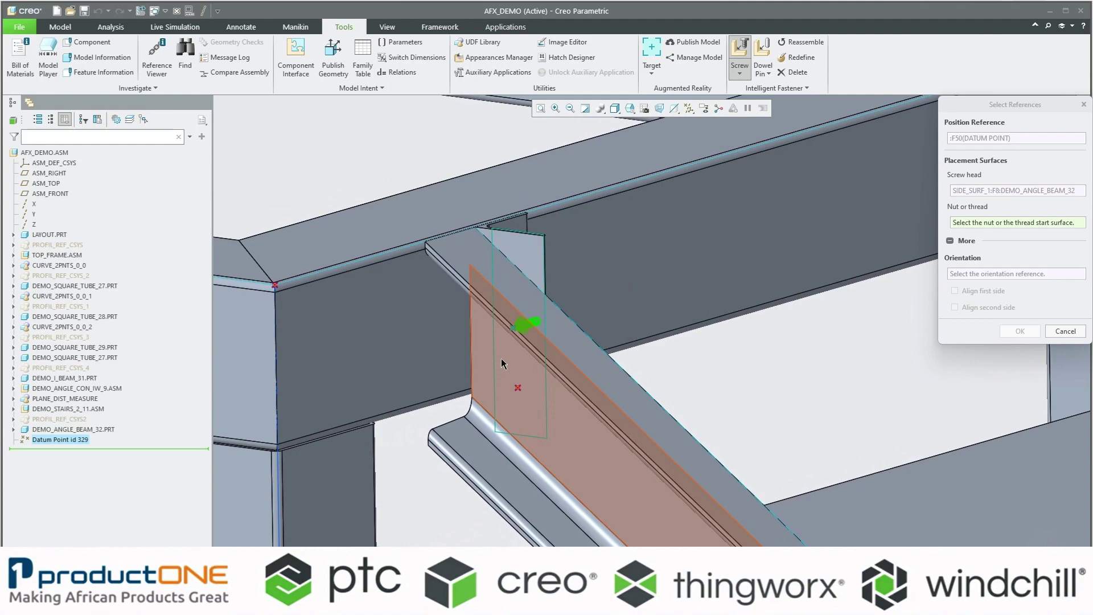
{"action": "left_click", "coordinate": [502, 358]}
{"action": "mouse_move", "coordinate": [567, 336]}
{"action": "middle_mouse_down"}
{"action": "mouse_move", "coordinate": [464, 348]}
{"action": "mouse_move", "coordinate": [560, 350]}
{"action": "middle_mouse_up"}
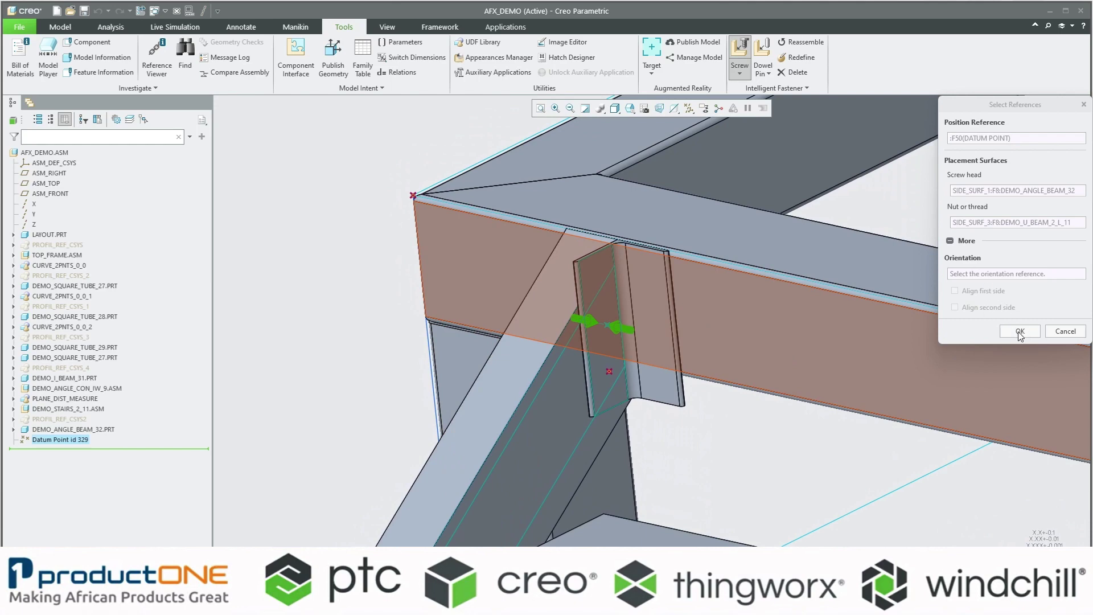
{"action": "left_click", "coordinate": [1019, 330]}
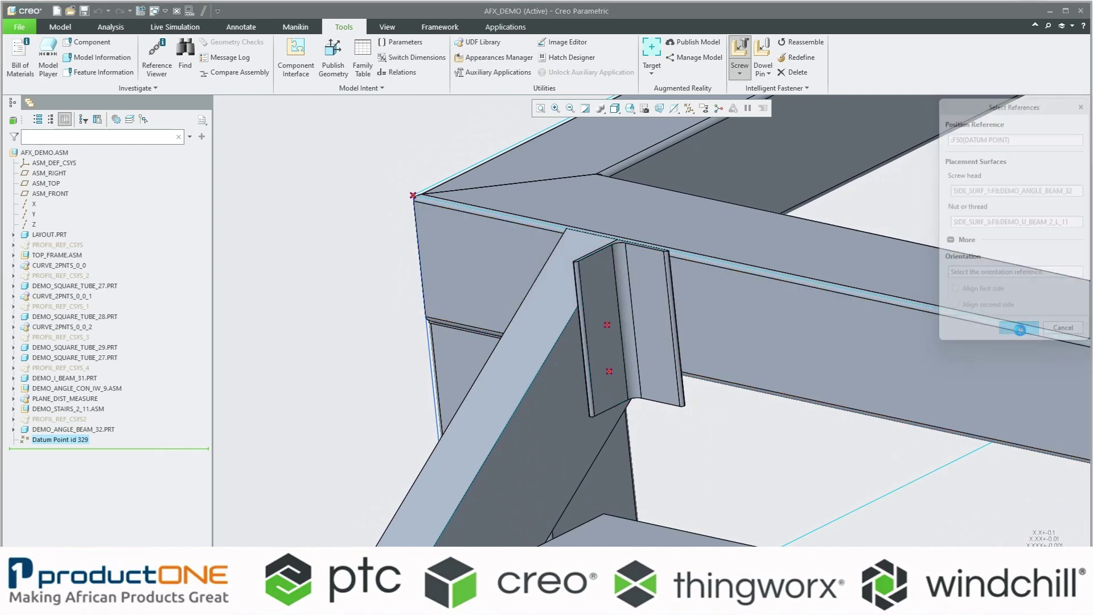
Step: Try a 16 mm screw length, then restore automatic length at 28 mm
{"action": "mouse_move", "coordinate": [771, 292]}
{"action": "middle_mouse_down"}
{"action": "mouse_move", "coordinate": [644, 329]}
{"action": "mouse_move", "coordinate": [580, 331]}
{"action": "mouse_move", "coordinate": [874, 380]}
{"action": "middle_mouse_up"}
{"action": "scroll", "coordinate": [602, 317], "scroll_direction": "down", "scroll_amount": 3}
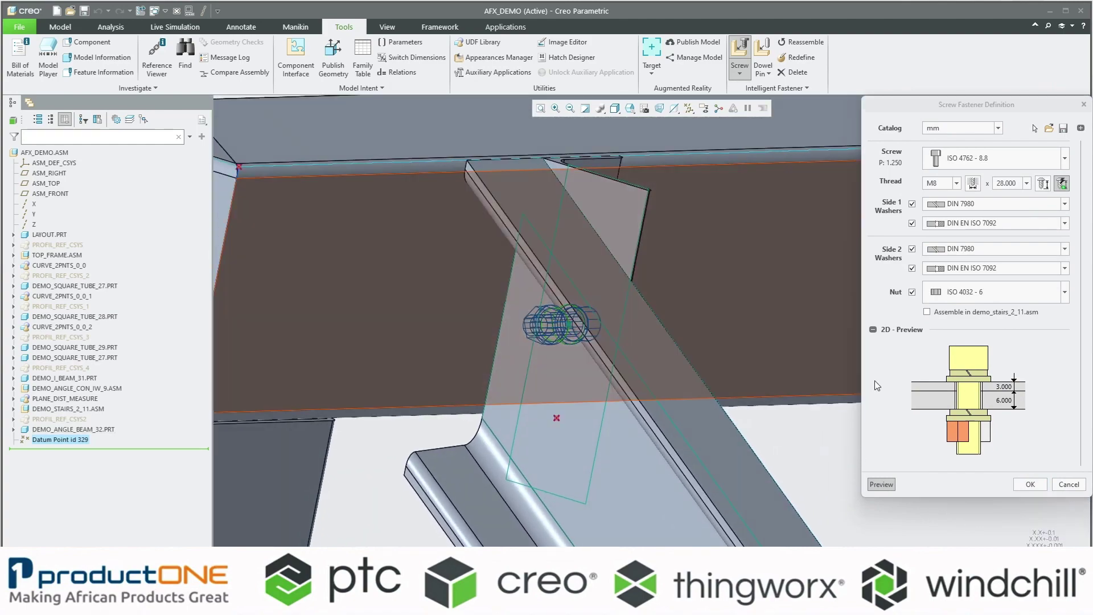
{"action": "mouse_move", "coordinate": [621, 362]}
{"action": "middle_mouse_down"}
{"action": "mouse_move", "coordinate": [564, 348]}
{"action": "mouse_move", "coordinate": [788, 365]}
{"action": "middle_mouse_up"}
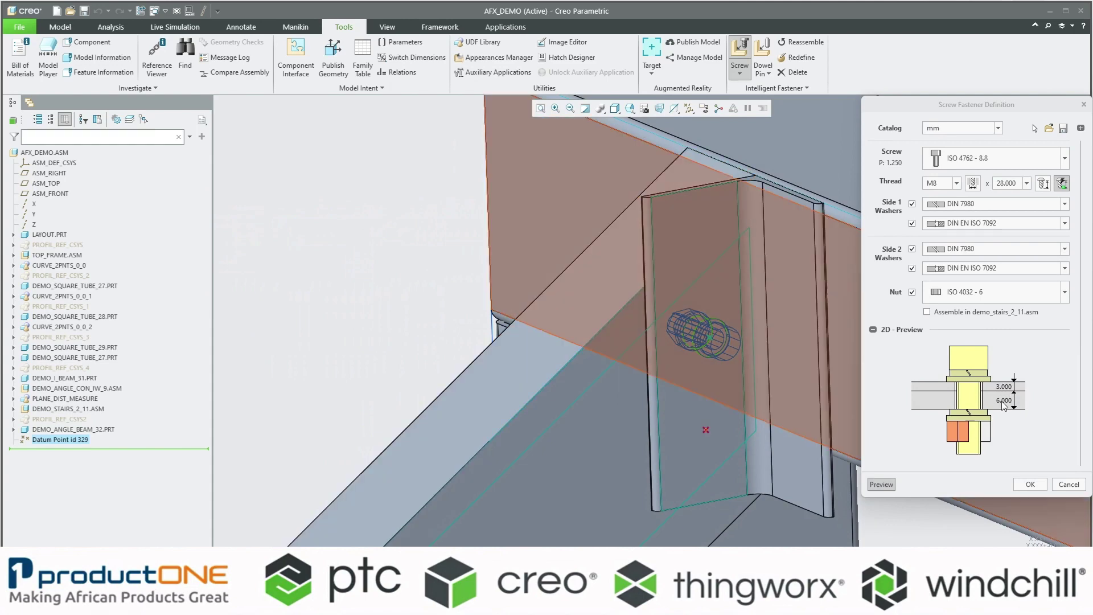
{"action": "scroll", "coordinate": [687, 404], "scroll_direction": "up", "scroll_amount": 5}
{"action": "middle_click_drag", "start_coordinate": [687, 405], "coordinate": [692, 358]}
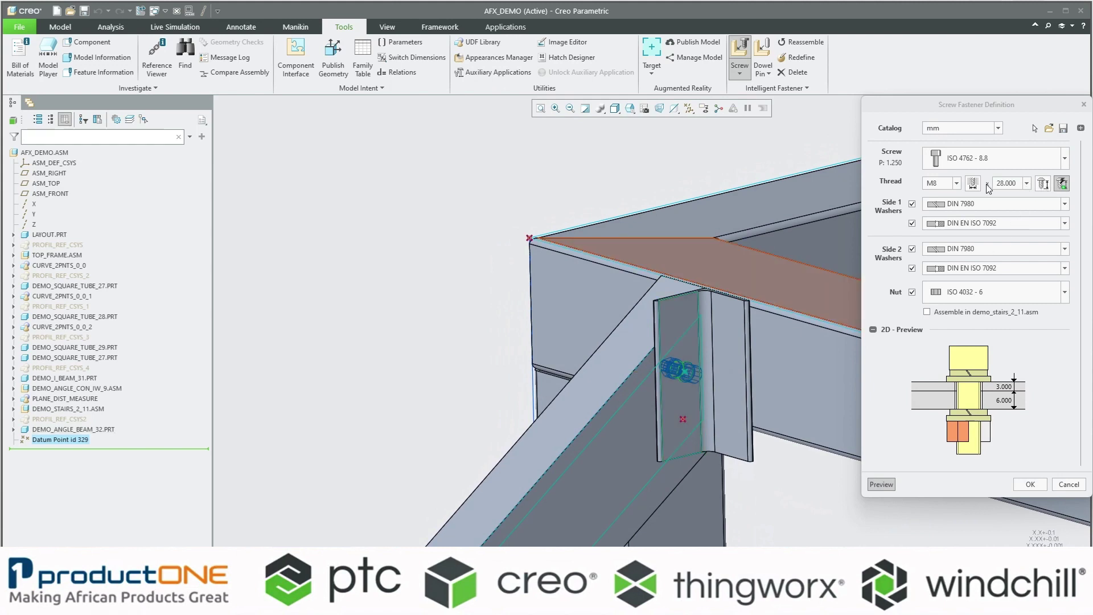
{"action": "left_click", "coordinate": [1063, 185]}
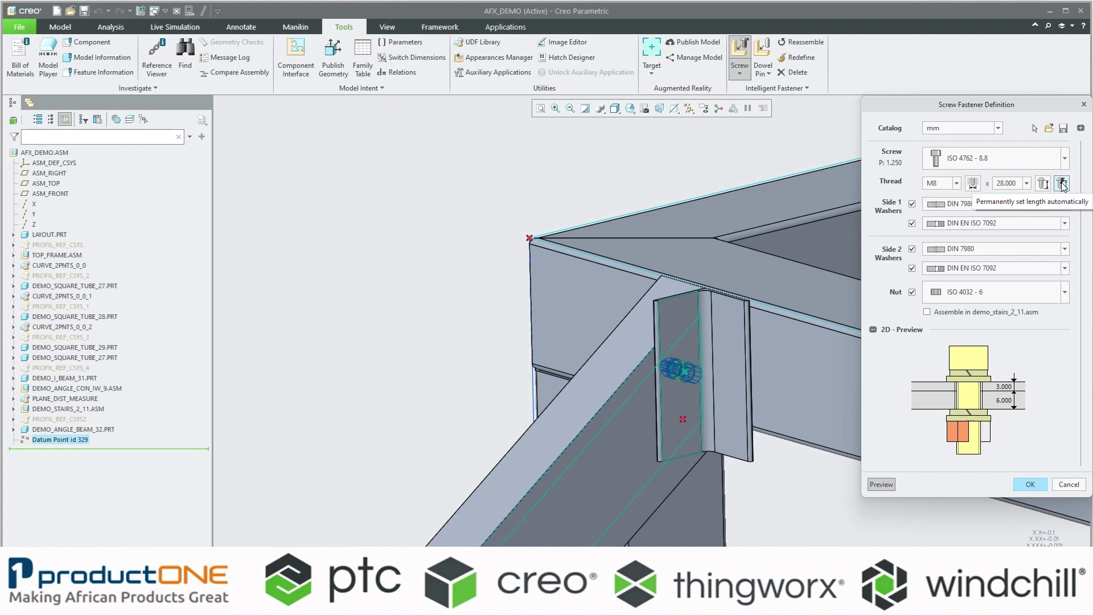
{"action": "left_click", "coordinate": [1063, 185]}
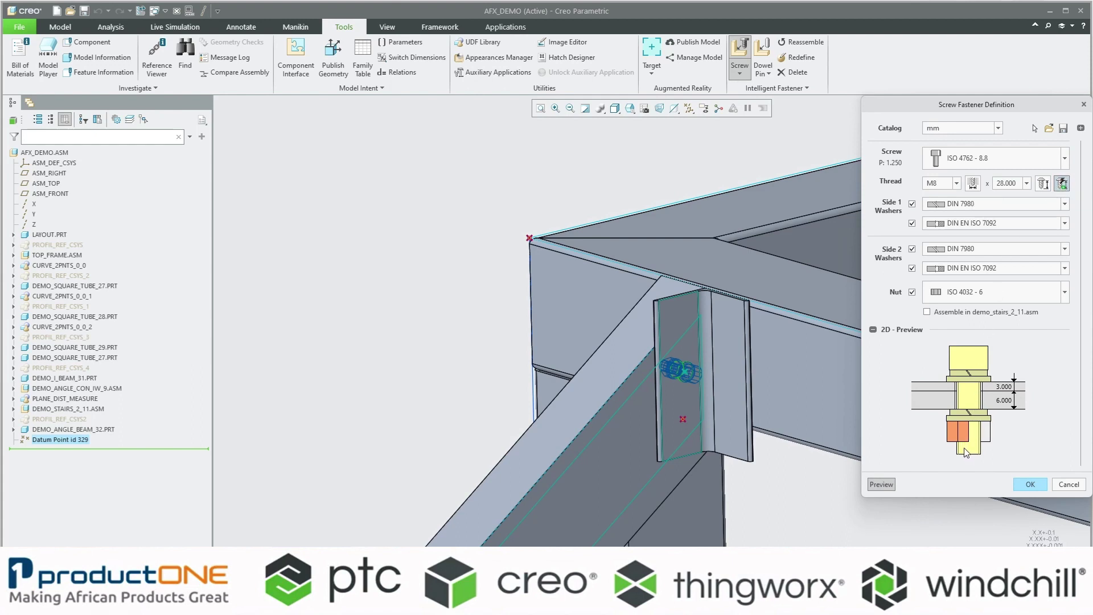
{"action": "left_click", "coordinate": [1027, 184]}
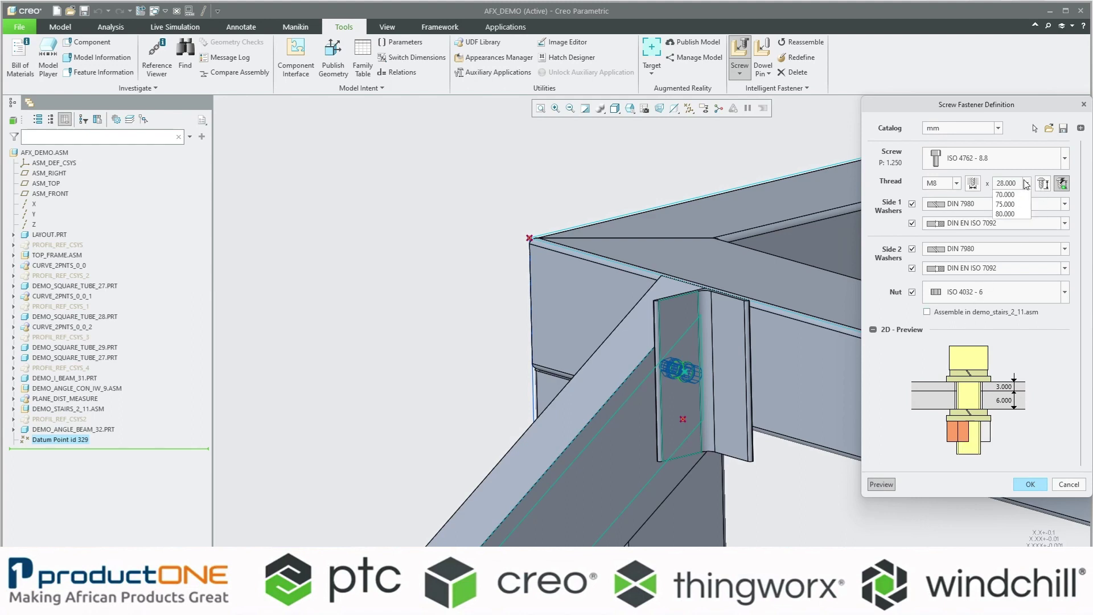
{"action": "left_click", "coordinate": [1014, 214]}
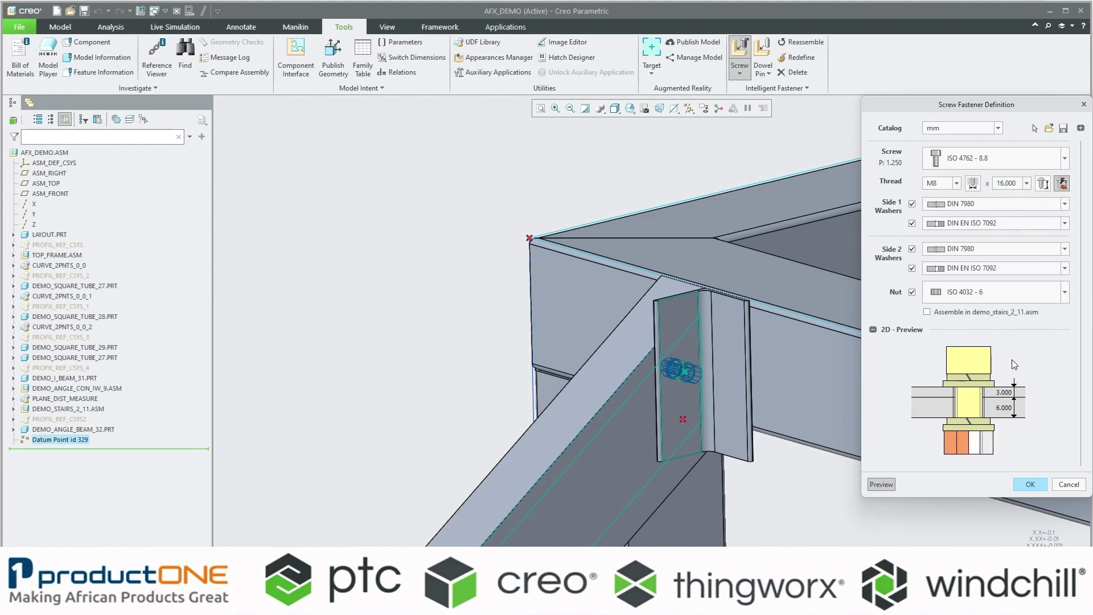
{"action": "left_click", "coordinate": [1063, 185]}
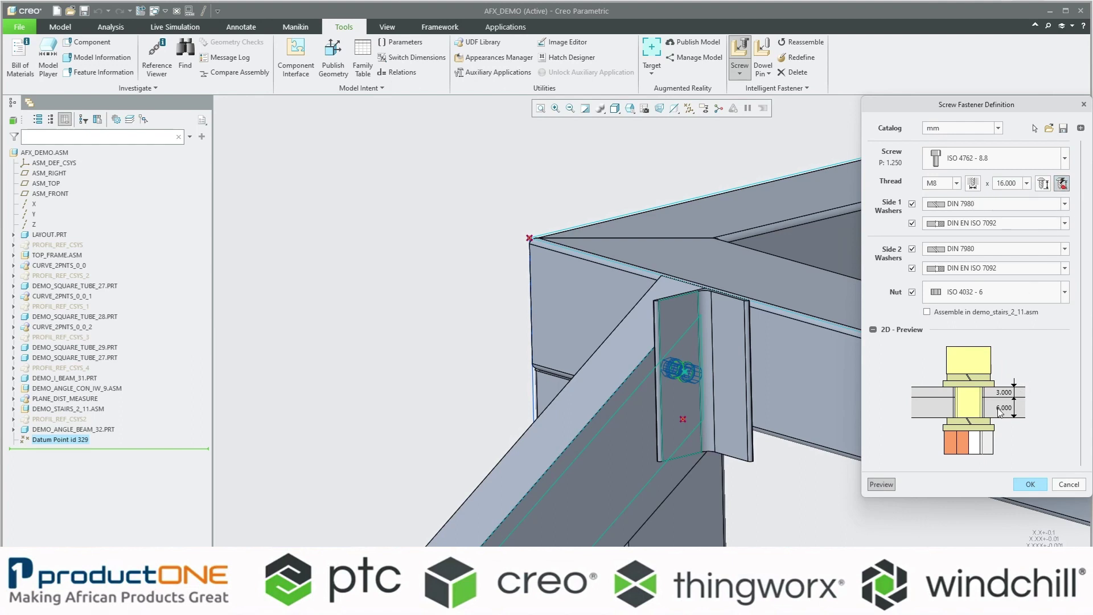
{"action": "left_click", "coordinate": [887, 486]}
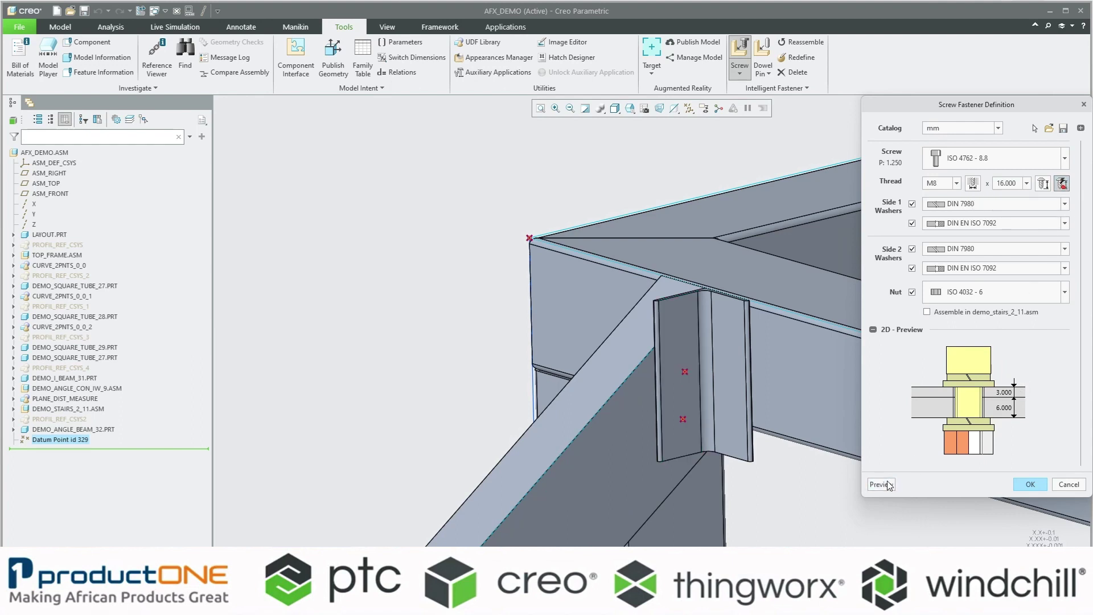
{"action": "left_click", "coordinate": [1063, 185]}
{"action": "left_click", "coordinate": [1063, 185]}
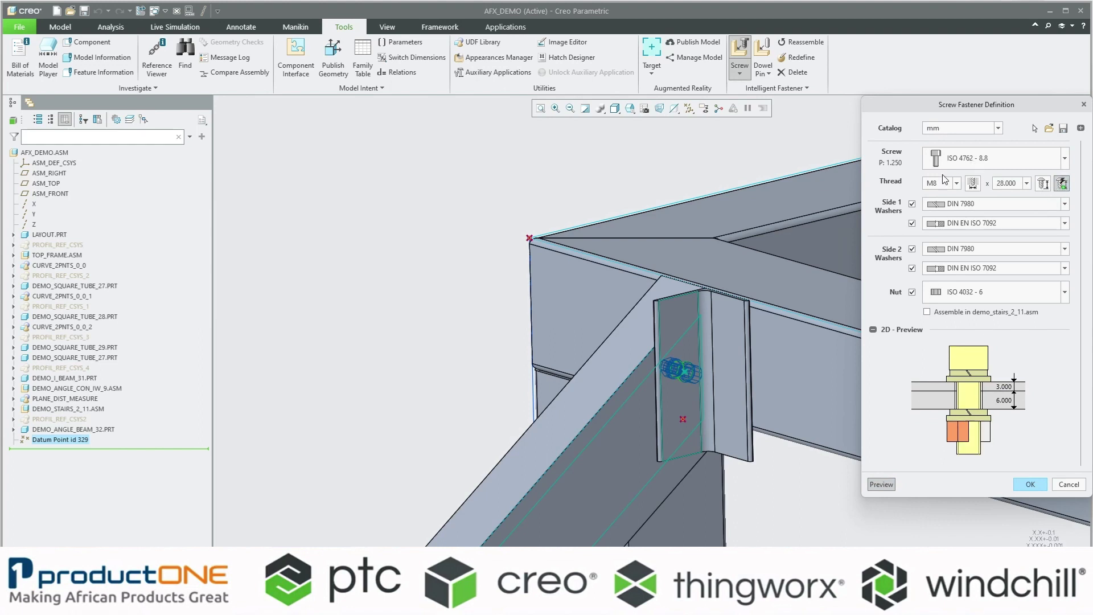
Step: Keep ISO 4762 - 8.8 as the screw type and DIN 7980 as the side 1 washers
{"action": "left_click", "coordinate": [970, 163]}
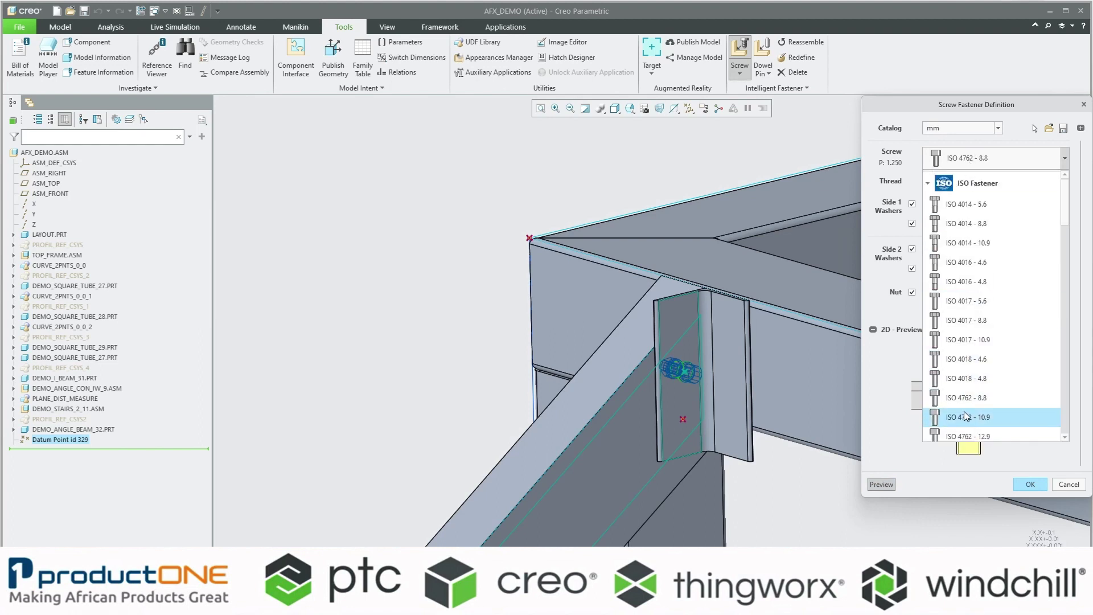
{"action": "scroll", "coordinate": [964, 385], "scroll_direction": "down", "scroll_amount": 3}
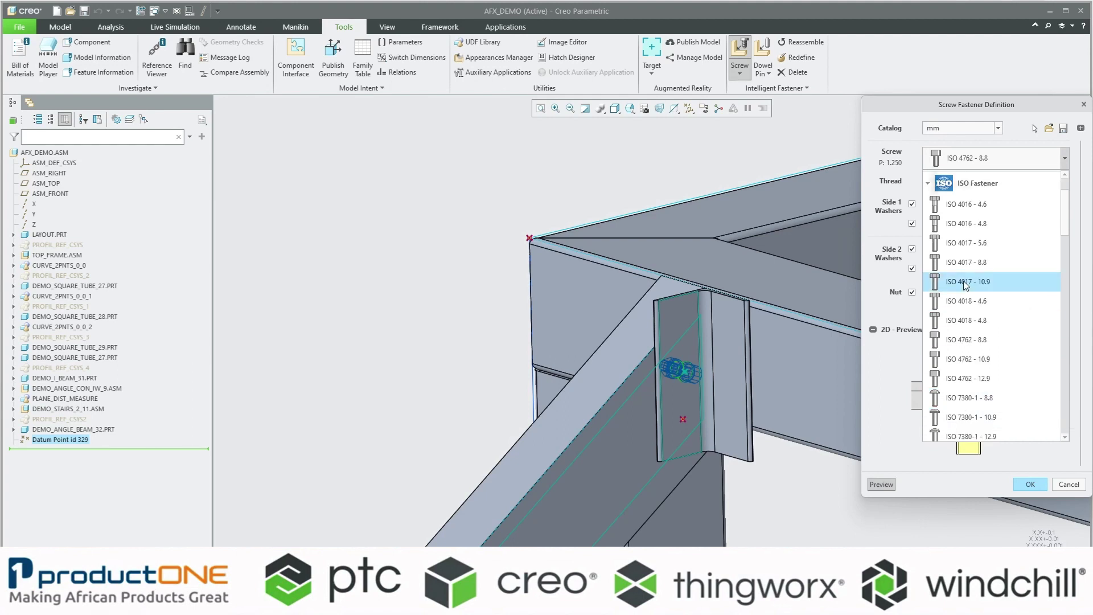
{"action": "scroll", "coordinate": [970, 342], "scroll_direction": "down", "scroll_amount": 3}
{"action": "scroll", "coordinate": [968, 354], "scroll_direction": "up", "scroll_amount": 3}
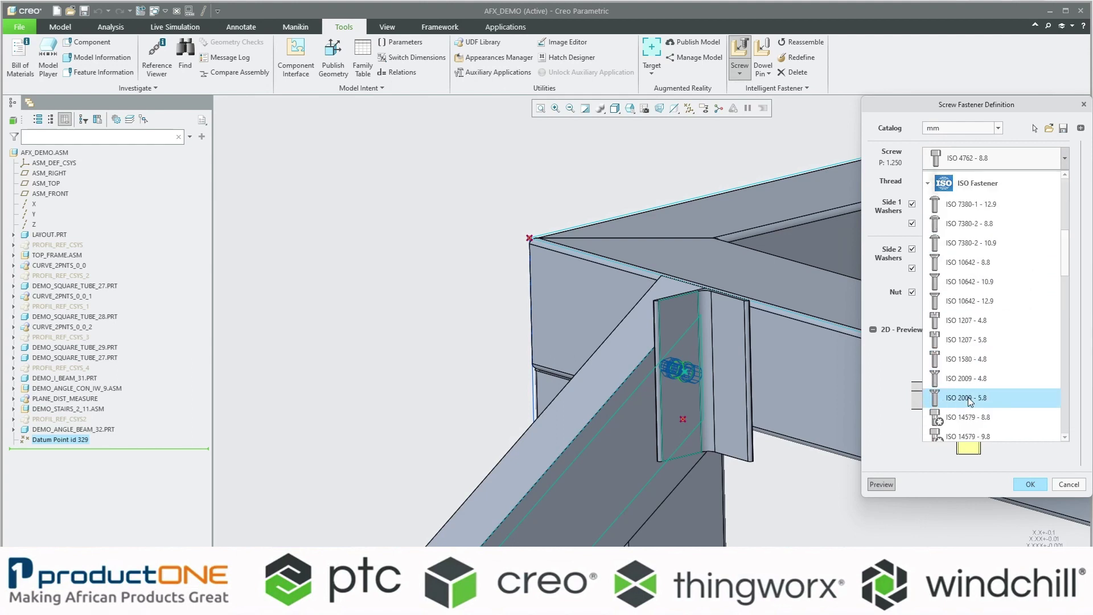
{"action": "scroll", "coordinate": [967, 384], "scroll_direction": "up", "scroll_amount": 3}
{"action": "scroll", "coordinate": [968, 375], "scroll_direction": "down", "scroll_amount": 1}
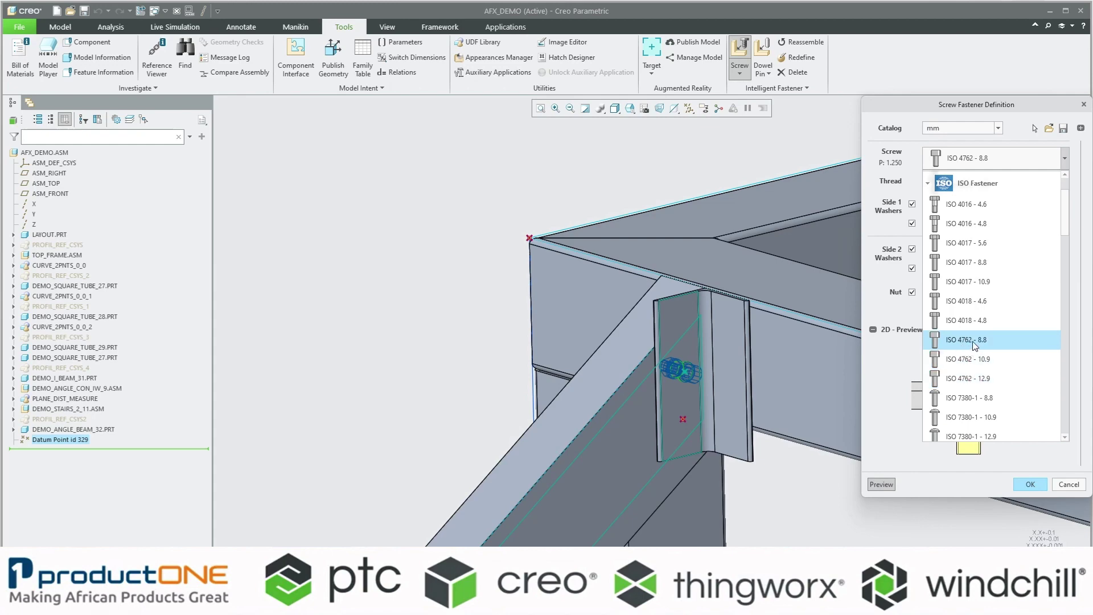
{"action": "left_click", "coordinate": [974, 345]}
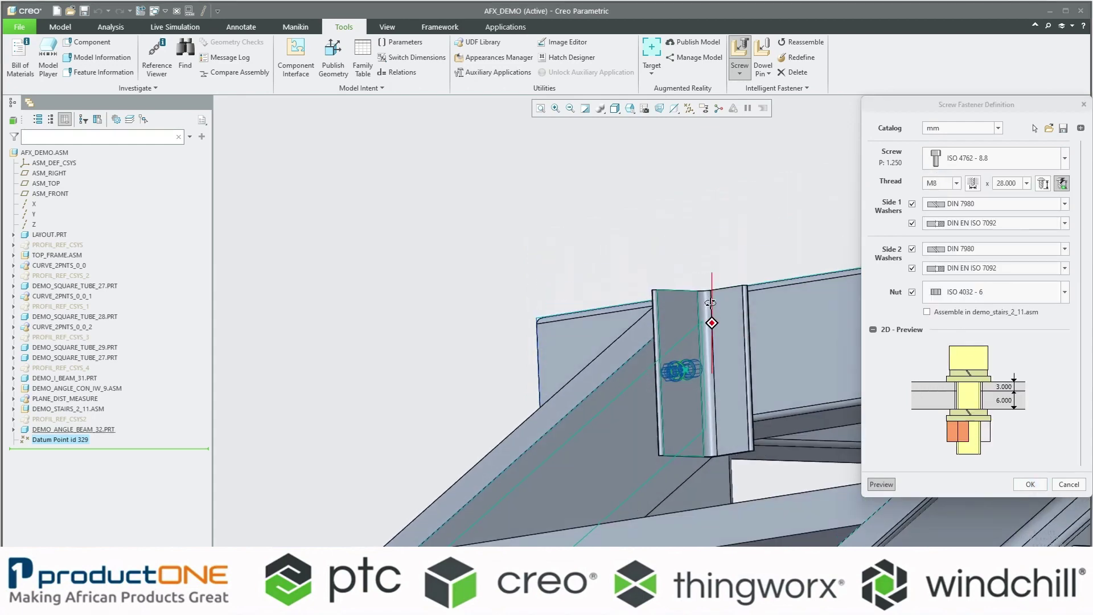
{"action": "left_click", "coordinate": [1065, 204]}
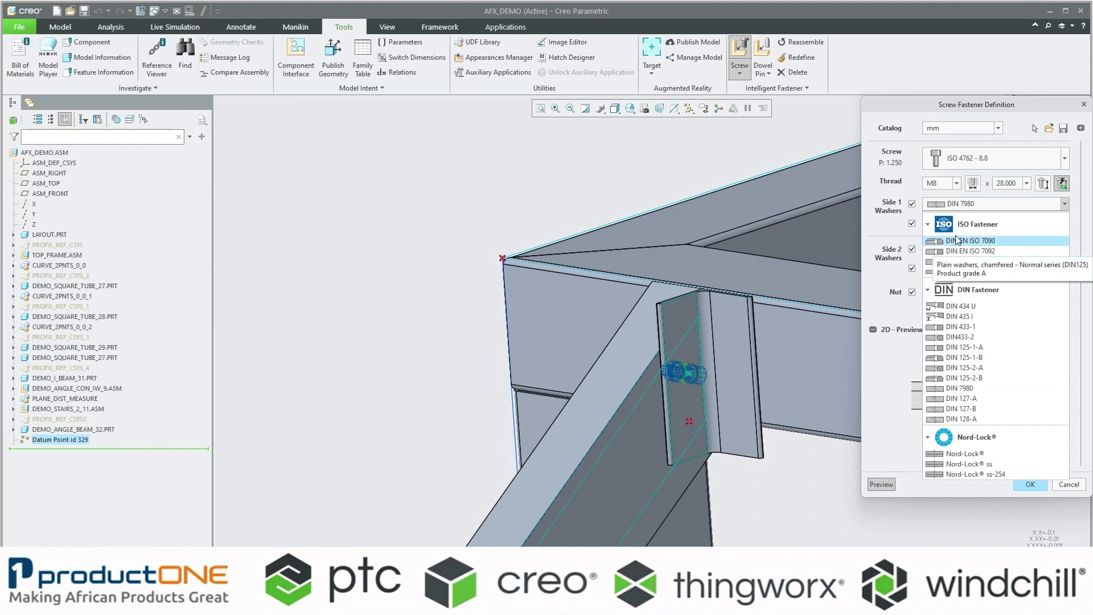
{"action": "left_click", "coordinate": [1062, 205]}
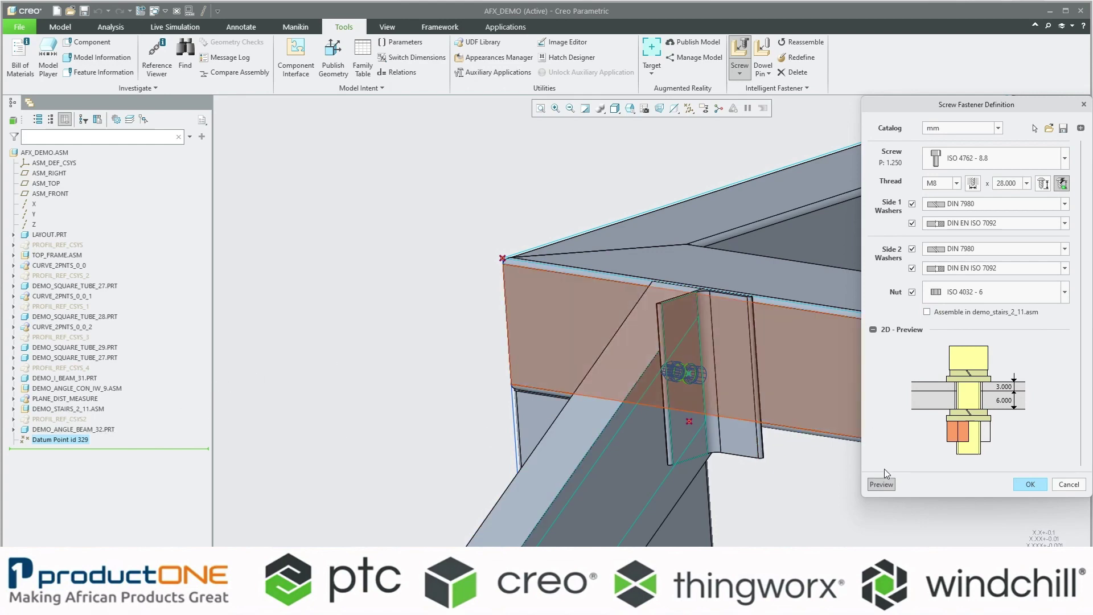
Step: Confirm the screw definition and assemble fasteners on all pattern instances
{"action": "left_click", "coordinate": [1035, 486]}
{"action": "scroll", "coordinate": [693, 379], "scroll_direction": "down", "scroll_amount": 2}
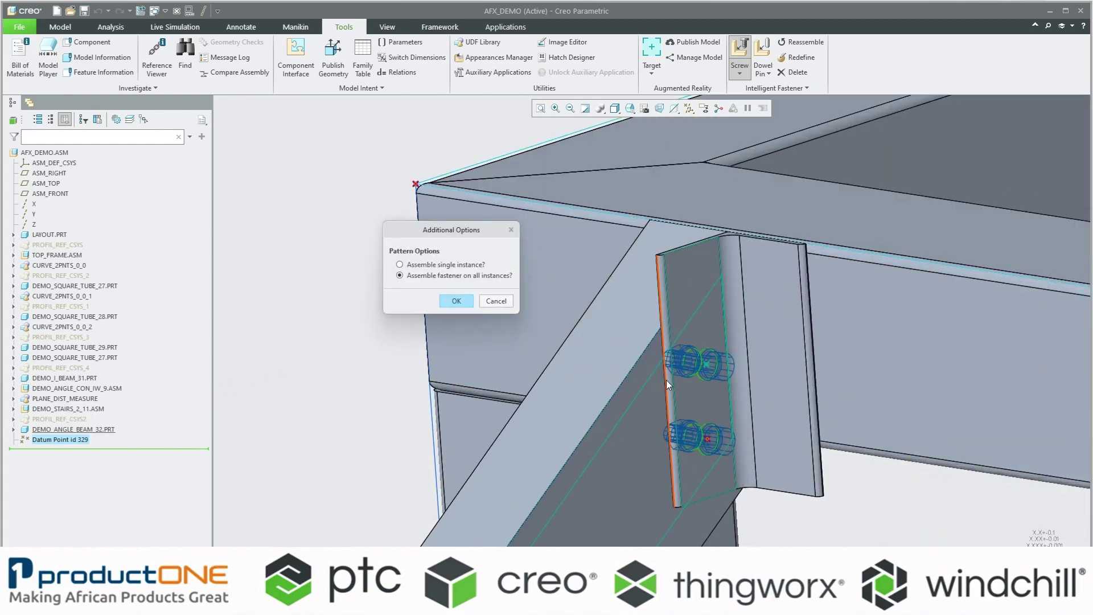
{"action": "scroll", "coordinate": [666, 380], "scroll_direction": "down", "scroll_amount": 2}
{"action": "left_click", "coordinate": [445, 265]}
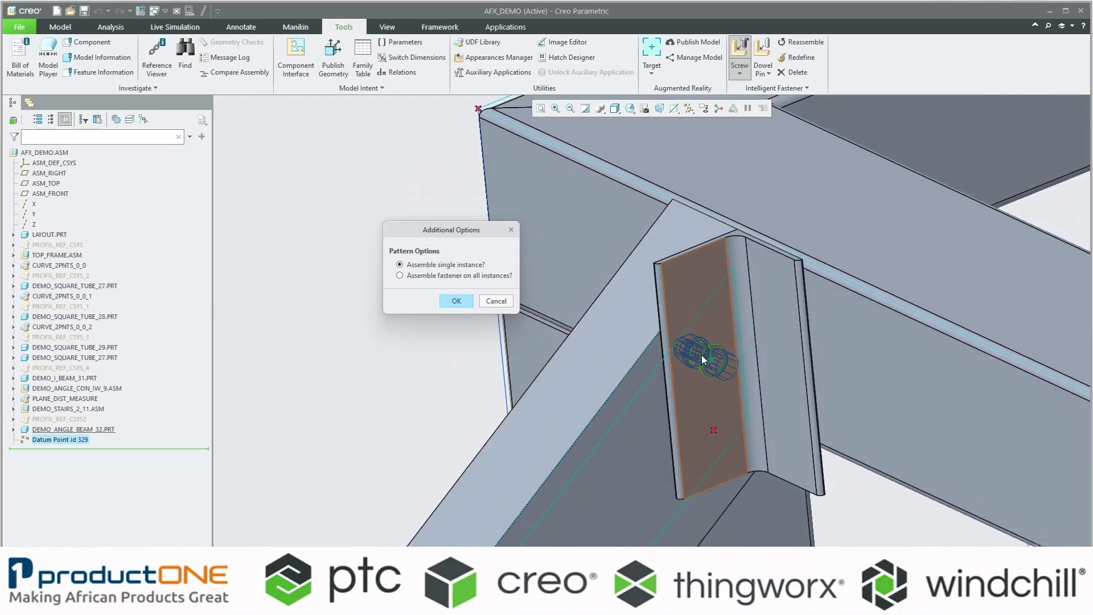
{"action": "middle_click_drag", "start_coordinate": [701, 355], "coordinate": [679, 350]}
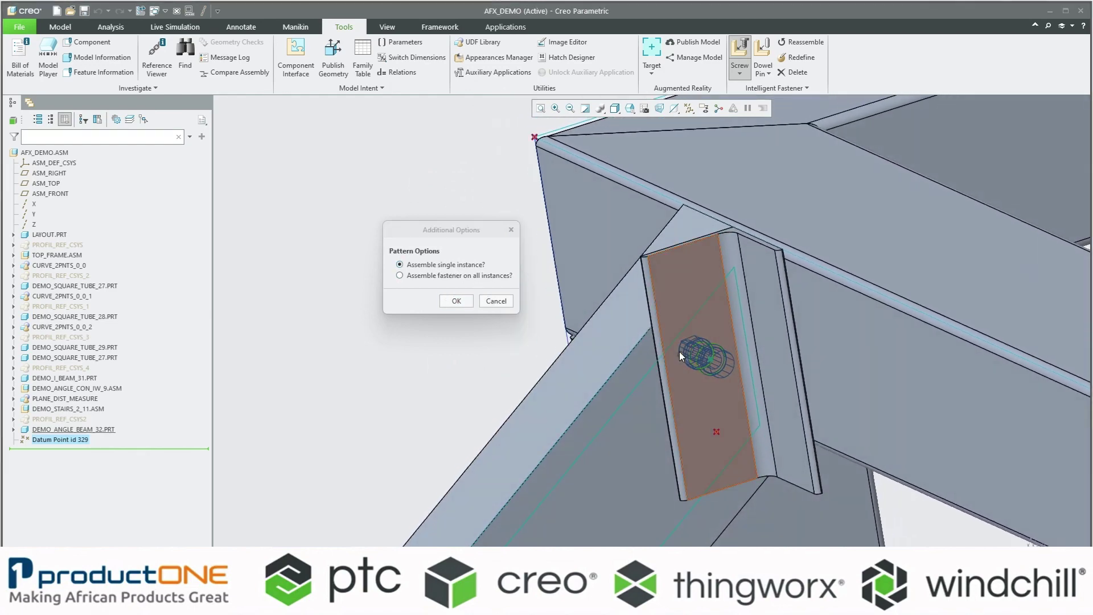
{"action": "left_click", "coordinate": [468, 277]}
{"action": "middle_click_drag", "start_coordinate": [708, 454], "coordinate": [612, 401]}
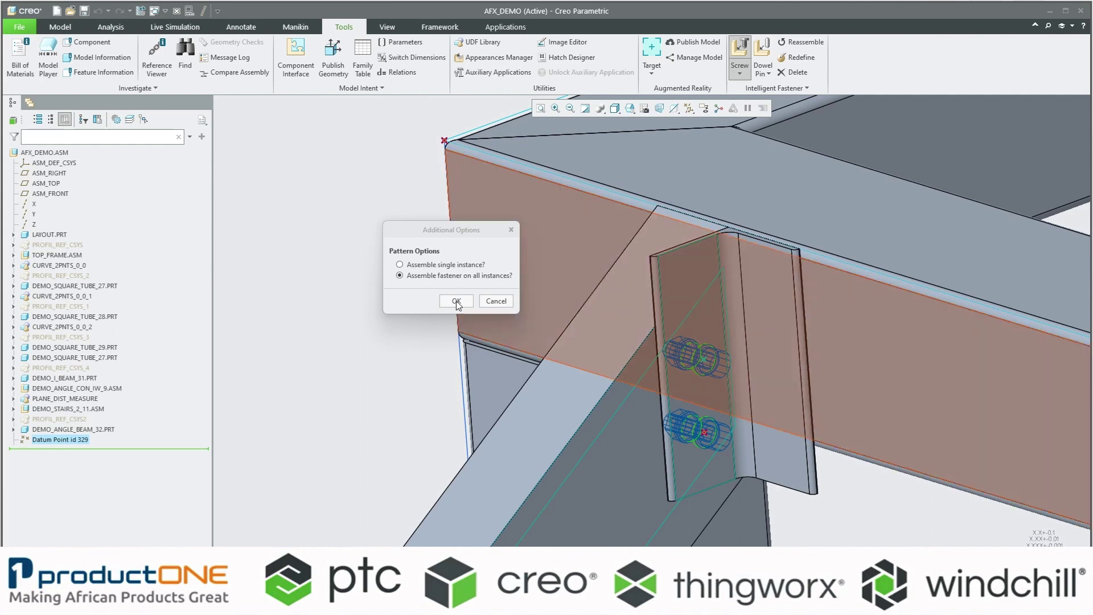
{"action": "left_click", "coordinate": [456, 300]}
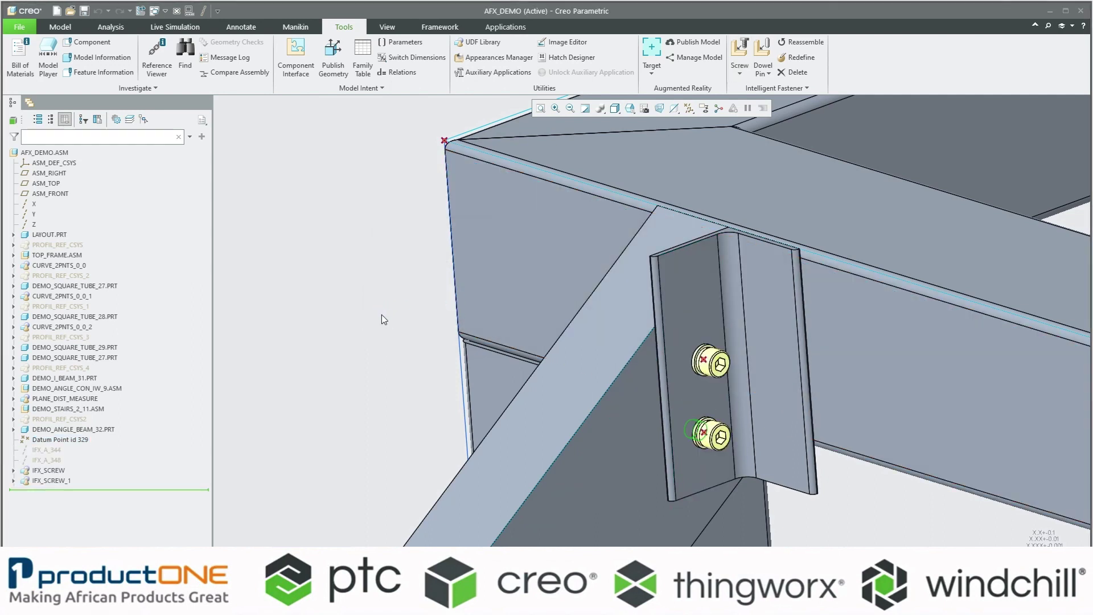
{"action": "scroll", "coordinate": [390, 339], "scroll_direction": "down", "scroll_amount": 2}
{"action": "scroll", "coordinate": [586, 368], "scroll_direction": "up", "scroll_amount": 6}
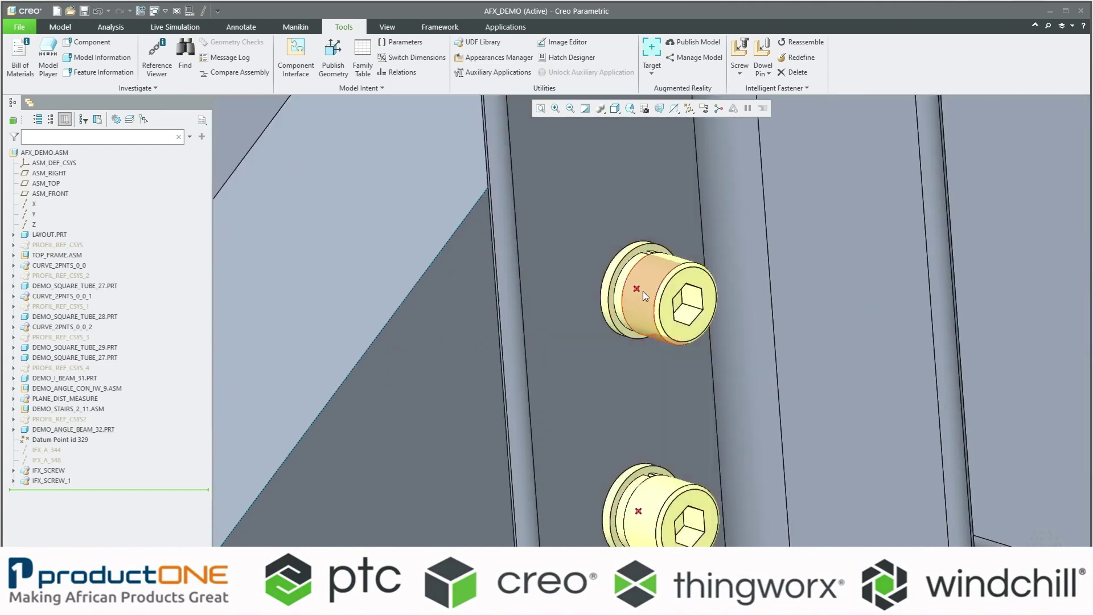
Step: Hide the upper screw and its DIN7980-8 washer to expose the bracket's bolt hole
{"action": "left_click", "coordinate": [648, 274]}
{"action": "left_click", "coordinate": [683, 235]}
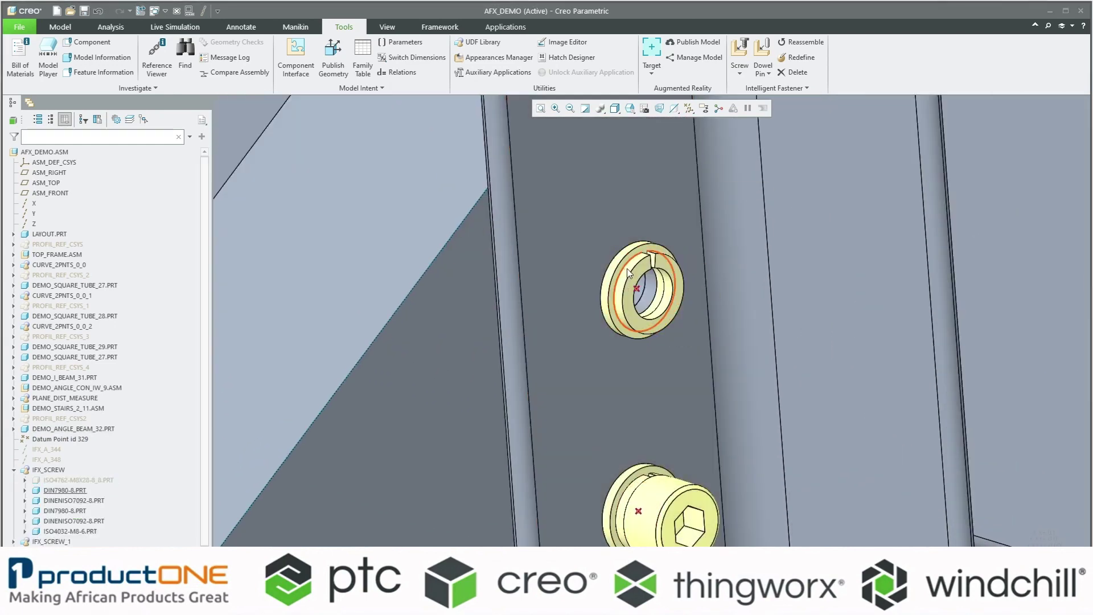
{"action": "left_click", "coordinate": [627, 268]}
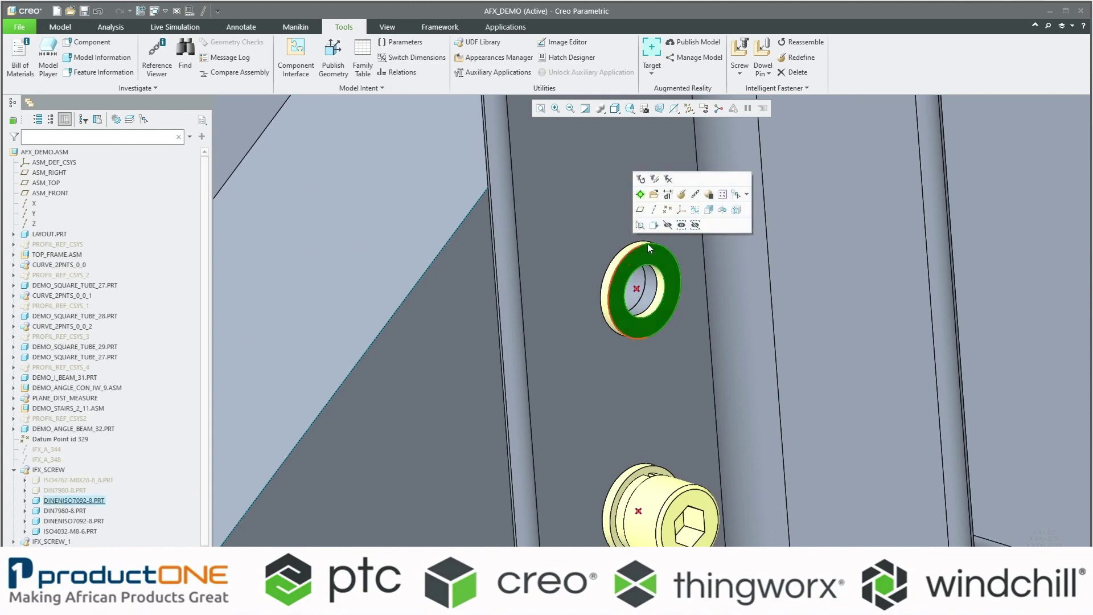
{"action": "left_click", "coordinate": [677, 231]}
Step: Orbit around the exposed bolted joint, then collapse IFX_SCREW in the model tree
{"action": "middle_click_drag", "start_coordinate": [677, 230], "coordinate": [620, 334]}
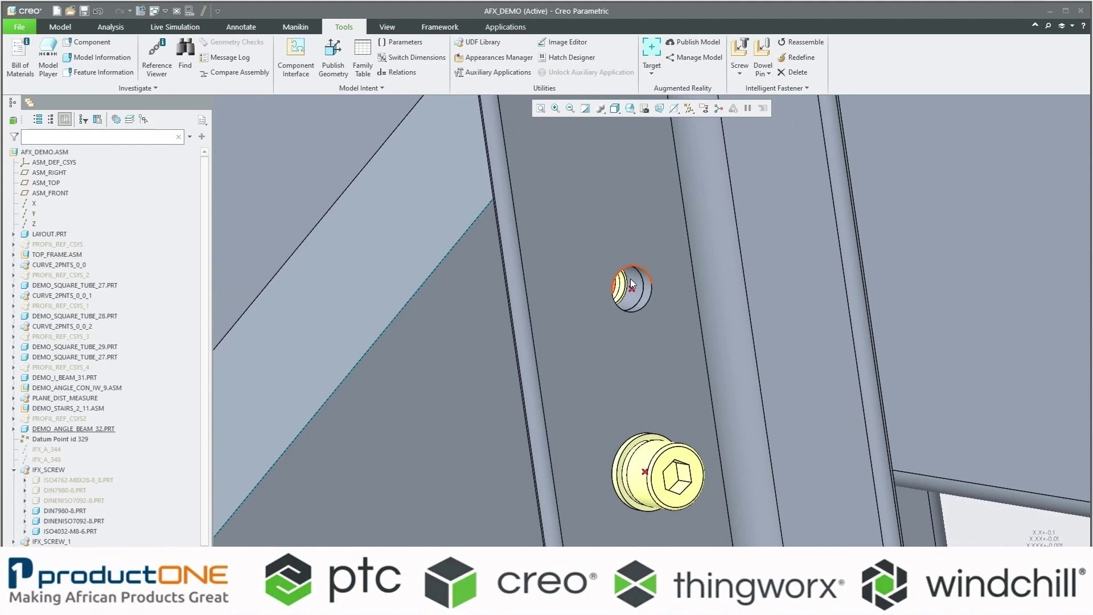
{"action": "mouse_move", "coordinate": [632, 284]}
{"action": "middle_mouse_down"}
{"action": "mouse_move", "coordinate": [721, 292]}
{"action": "mouse_move", "coordinate": [749, 277]}
{"action": "mouse_move", "coordinate": [697, 235]}
{"action": "middle_mouse_up"}
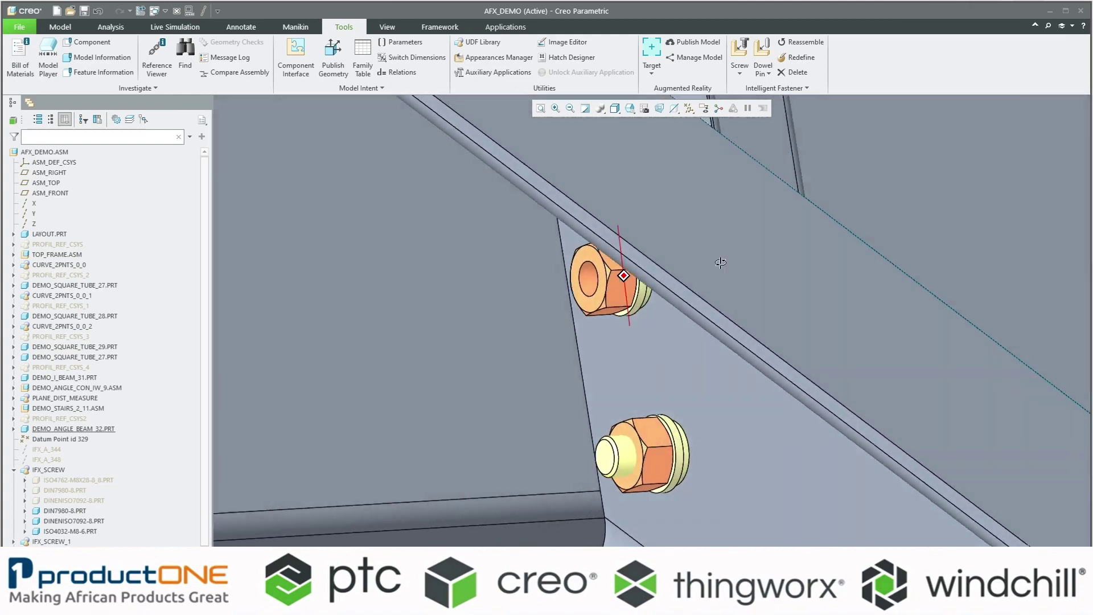
{"action": "mouse_move", "coordinate": [697, 235]}
{"action": "middle_mouse_down"}
{"action": "mouse_move", "coordinate": [678, 430]}
{"action": "mouse_move", "coordinate": [618, 455]}
{"action": "middle_mouse_up"}
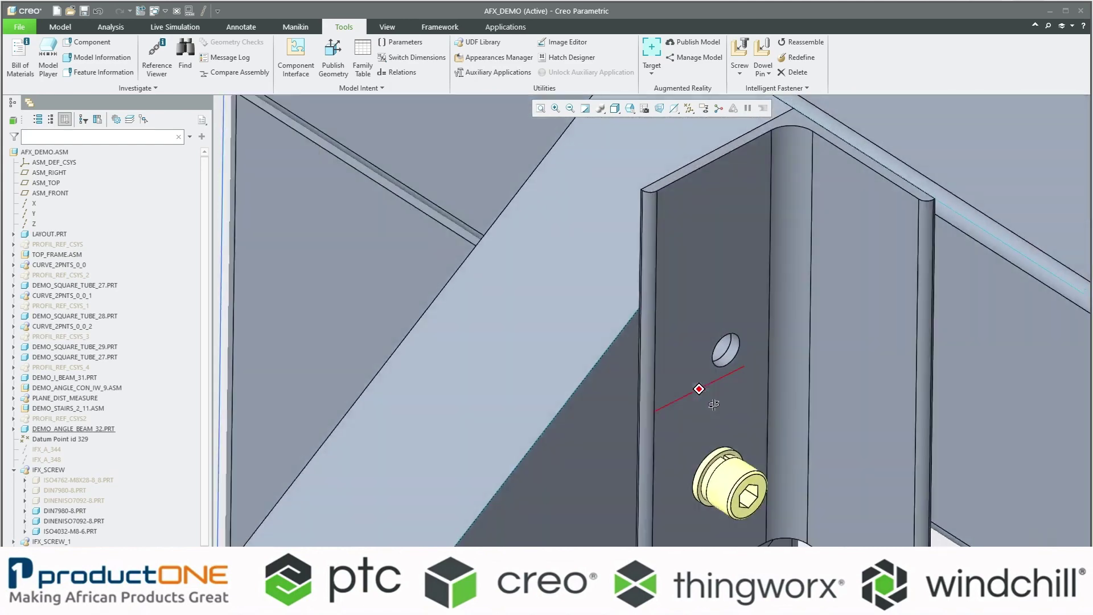
{"action": "middle_click_drag", "start_coordinate": [617, 454], "coordinate": [528, 345]}
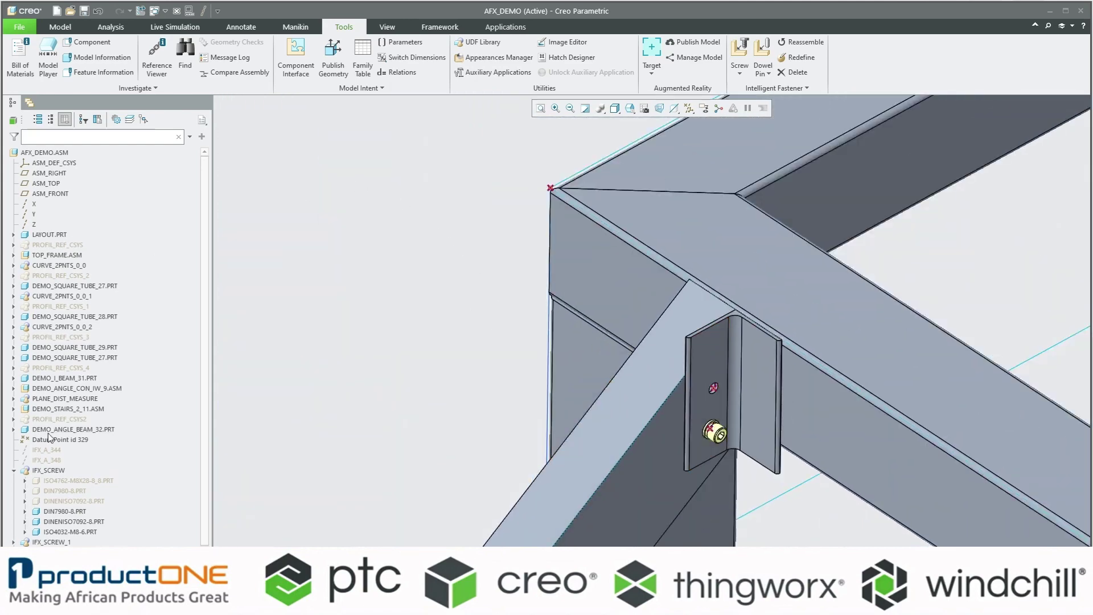
{"action": "left_click", "coordinate": [14, 470]}
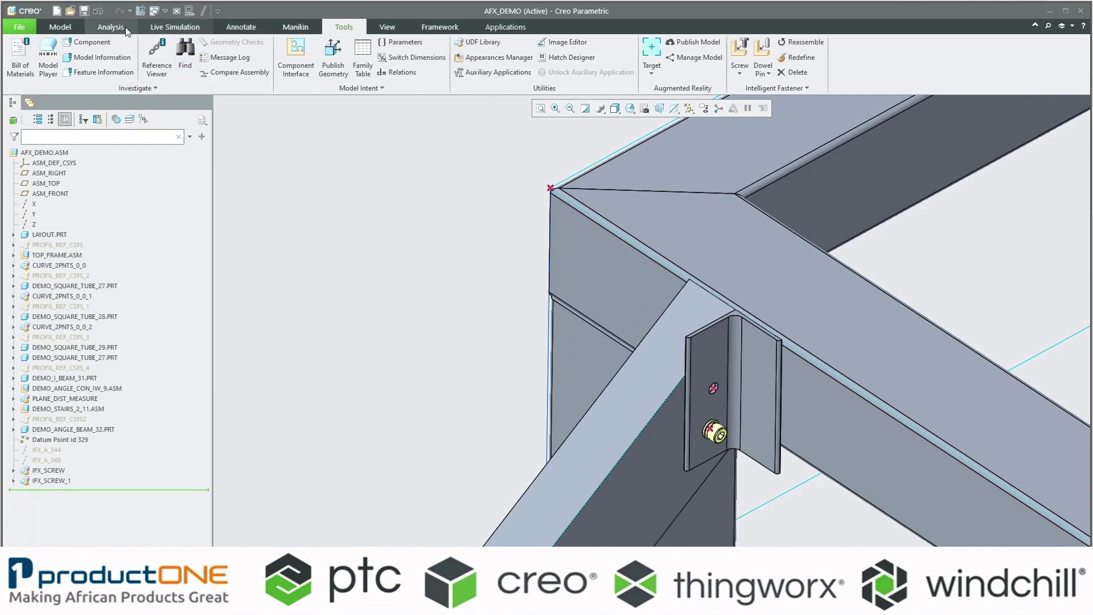
Step: Measure the bolt hole surface's 9 mm diameter, then apply a saved standard view of the frame
{"action": "left_click", "coordinate": [110, 27]}
{"action": "left_click", "coordinate": [334, 56]}
{"action": "scroll", "coordinate": [763, 437], "scroll_direction": "down", "scroll_amount": 5}
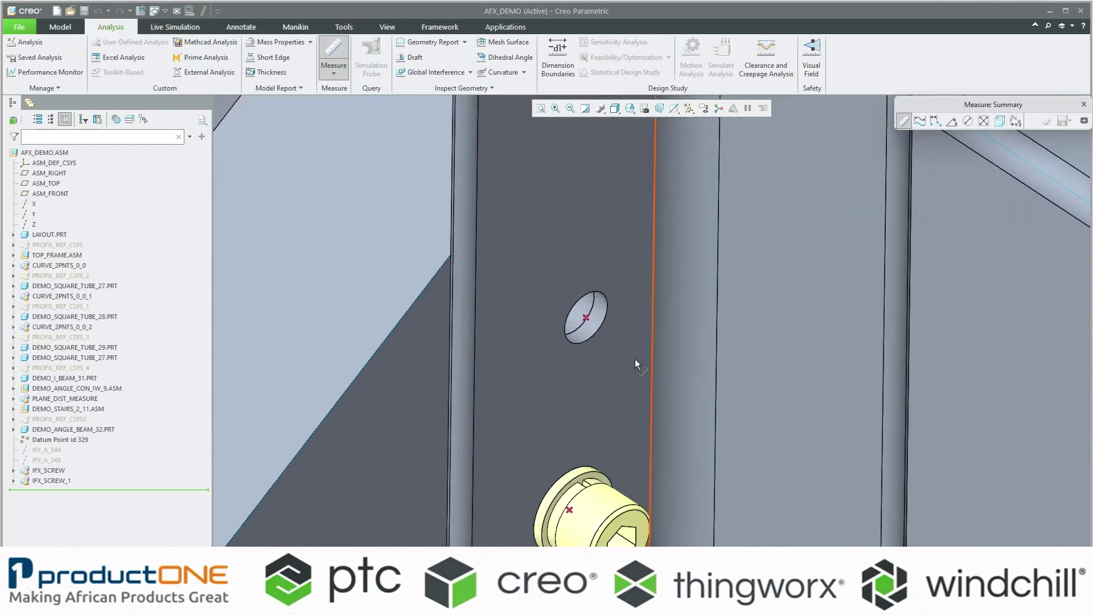
{"action": "scroll", "coordinate": [635, 359], "scroll_direction": "down", "scroll_amount": 3}
{"action": "left_click", "coordinate": [568, 320]}
{"action": "scroll", "coordinate": [580, 396], "scroll_direction": "up", "scroll_amount": 3}
{"action": "scroll", "coordinate": [580, 396], "scroll_direction": "up", "scroll_amount": 2}
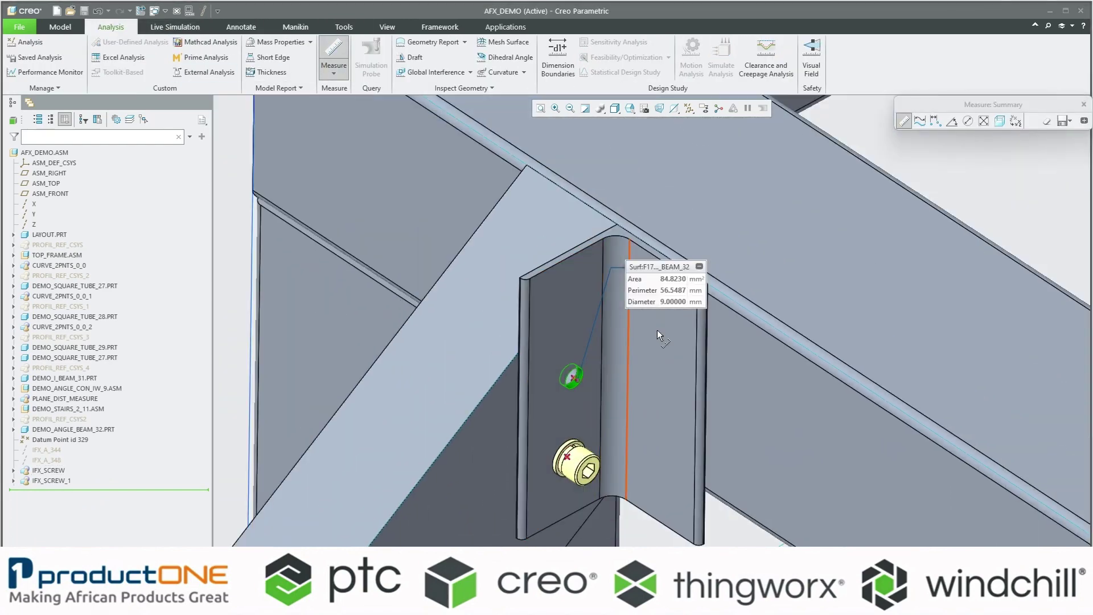
{"action": "scroll", "coordinate": [606, 384], "scroll_direction": "up", "scroll_amount": 2}
{"action": "scroll", "coordinate": [601, 428], "scroll_direction": "up", "scroll_amount": 3}
{"action": "scroll", "coordinate": [599, 429], "scroll_direction": "up", "scroll_amount": 1}
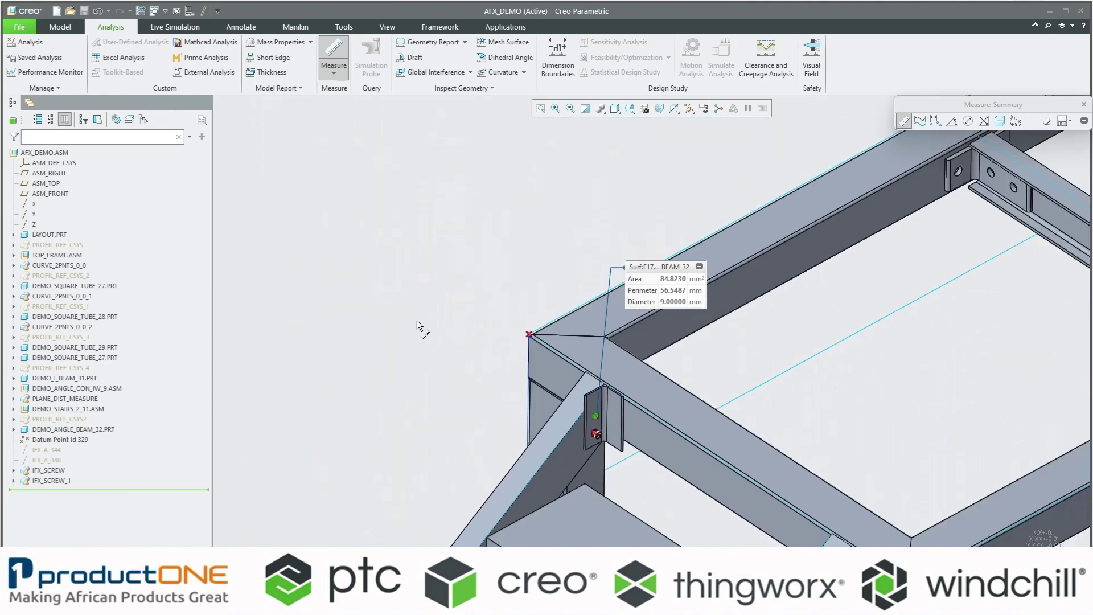
{"action": "middle_click", "coordinate": [417, 320]}
{"action": "scroll", "coordinate": [563, 205], "scroll_direction": "up", "scroll_amount": 5}
{"action": "scroll", "coordinate": [623, 180], "scroll_direction": "down", "scroll_amount": 2}
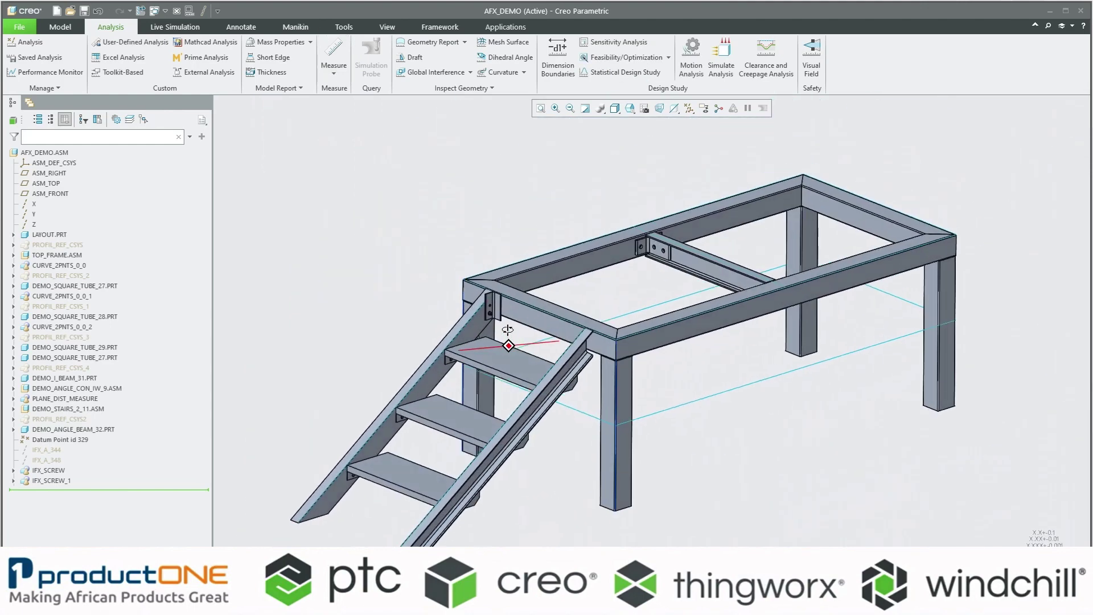
{"action": "left_click", "coordinate": [629, 108]}
{"action": "left_click", "coordinate": [654, 176]}
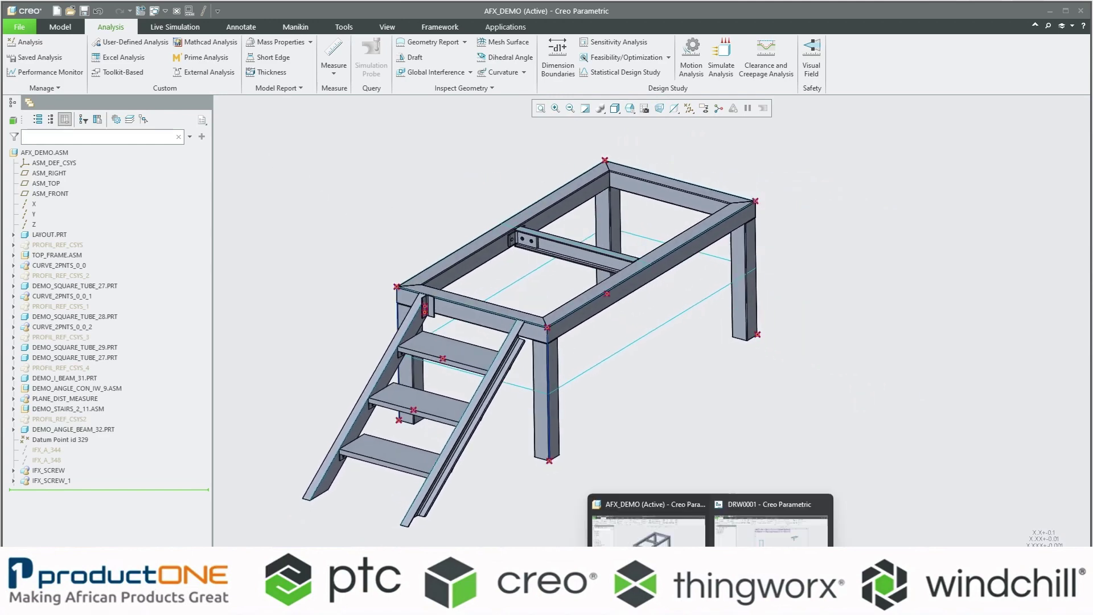
Step: Switch to the DRW0001 drawing and toggle datum display on, then off
{"action": "left_click", "coordinate": [772, 521]}
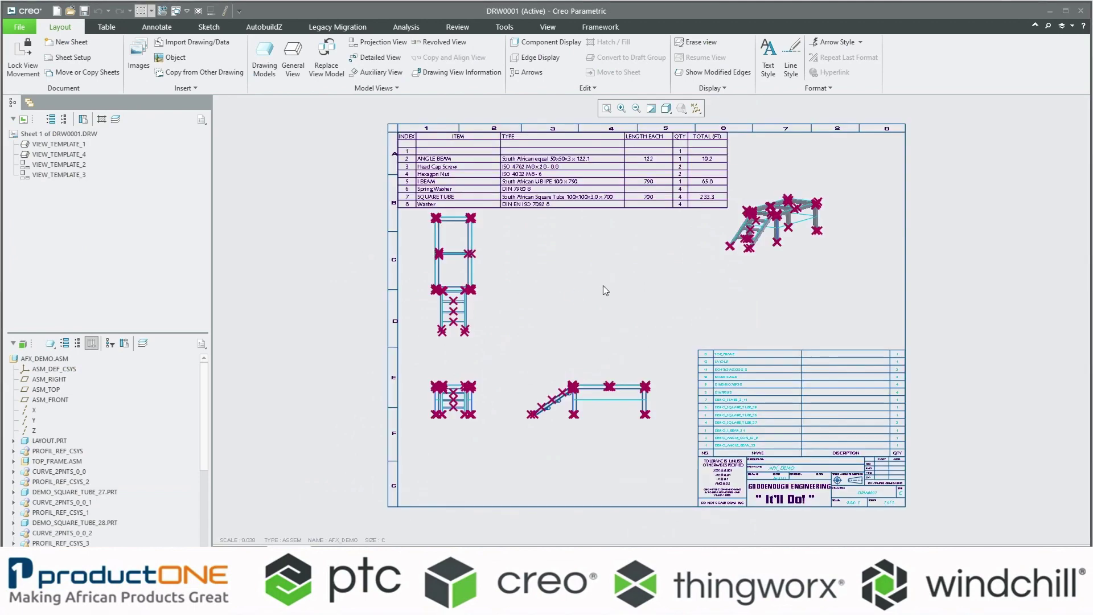
{"action": "left_click", "coordinate": [696, 107]}
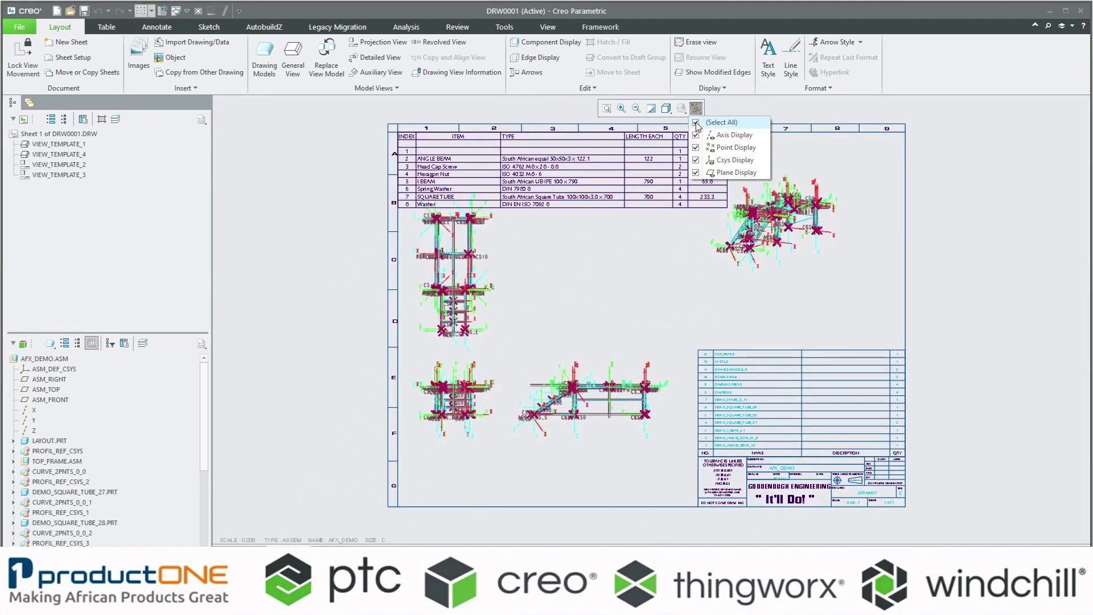
{"action": "left_click", "coordinate": [696, 122]}
{"action": "scroll", "coordinate": [567, 198], "scroll_direction": "up", "scroll_amount": 1}
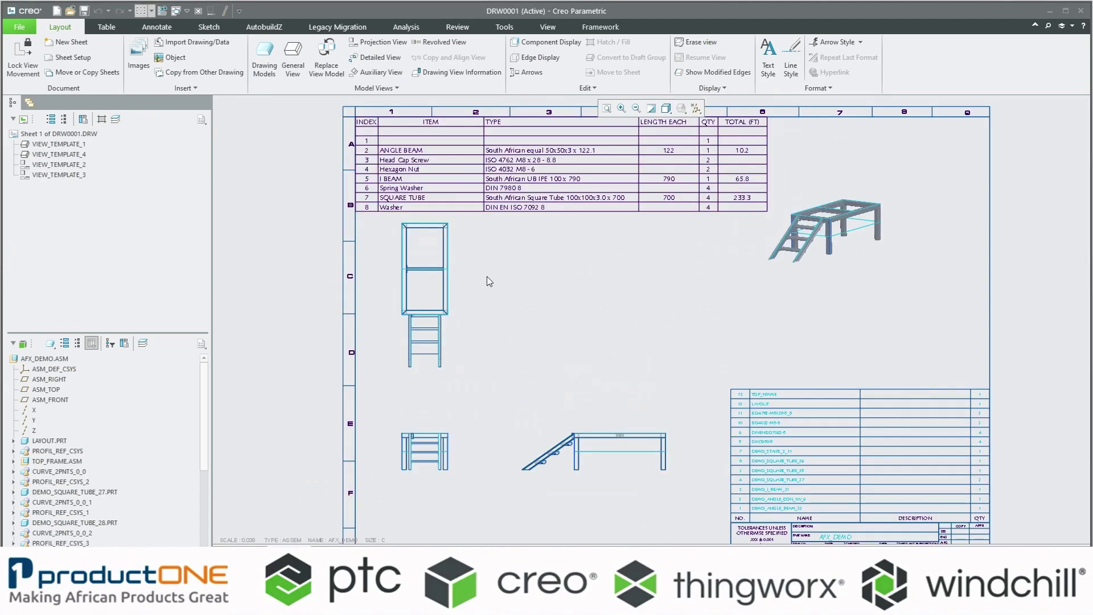
Step: Move the top-down view of the frame and stairs slightly lower on the sheet
{"action": "left_click", "coordinate": [452, 305]}
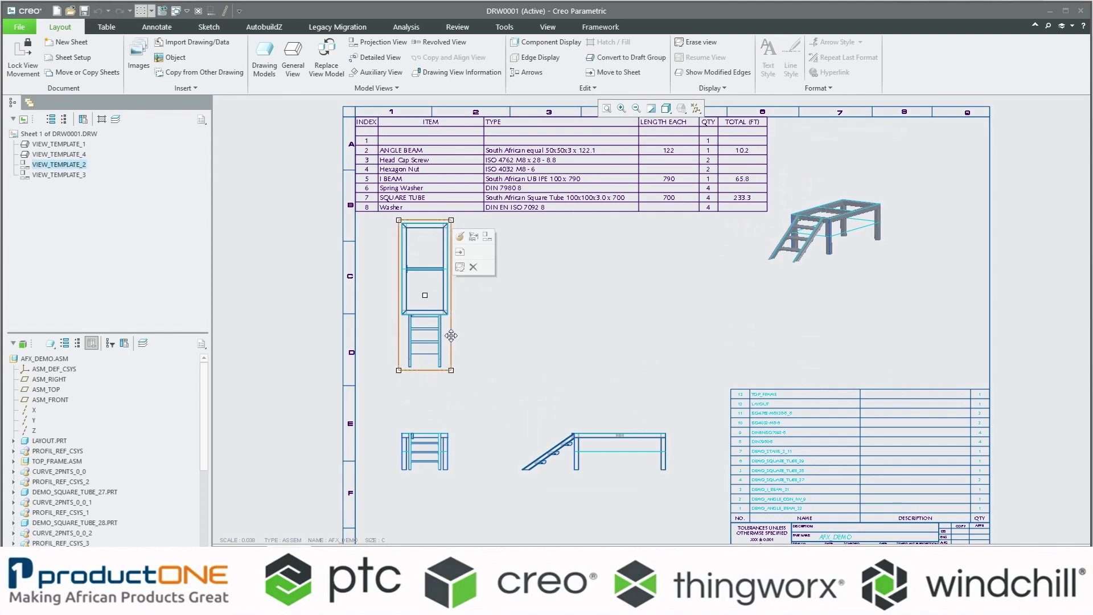
{"action": "left_click_drag", "start_coordinate": [451, 336], "coordinate": [451, 360]}
{"action": "left_click", "coordinate": [541, 366]}
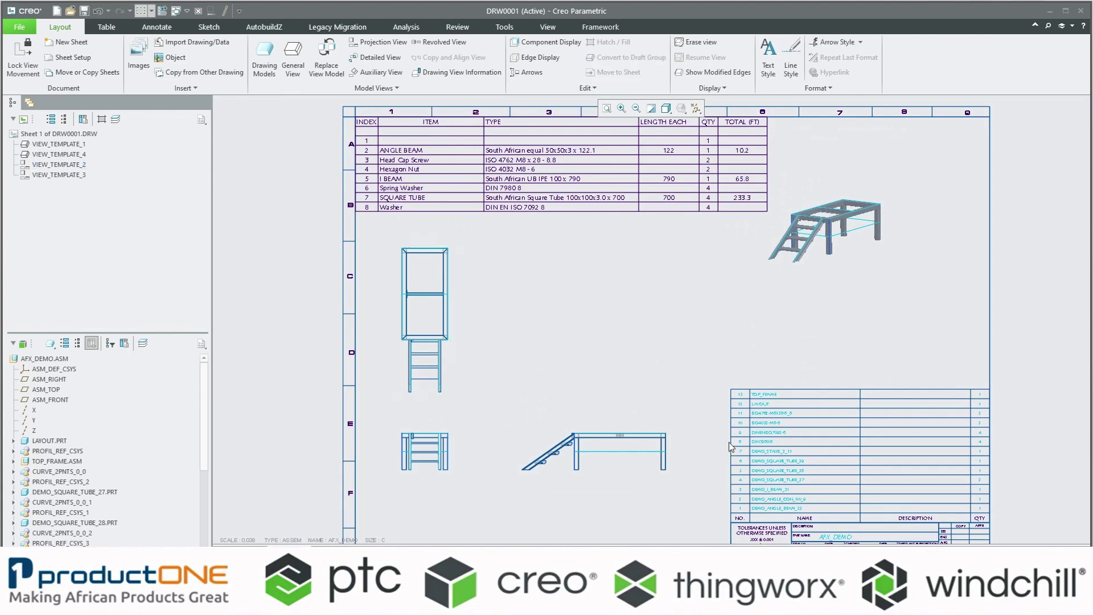
{"action": "scroll", "coordinate": [1004, 518], "scroll_direction": "up", "scroll_amount": 2}
{"action": "scroll", "coordinate": [980, 512], "scroll_direction": "up", "scroll_amount": 2}
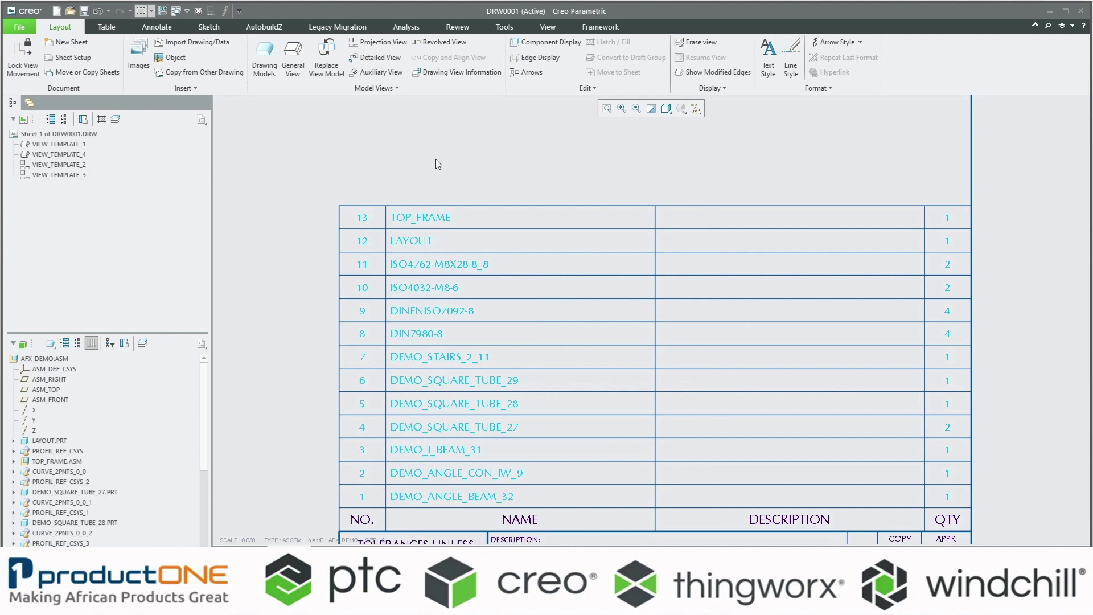
{"action": "left_click", "coordinate": [605, 108]}
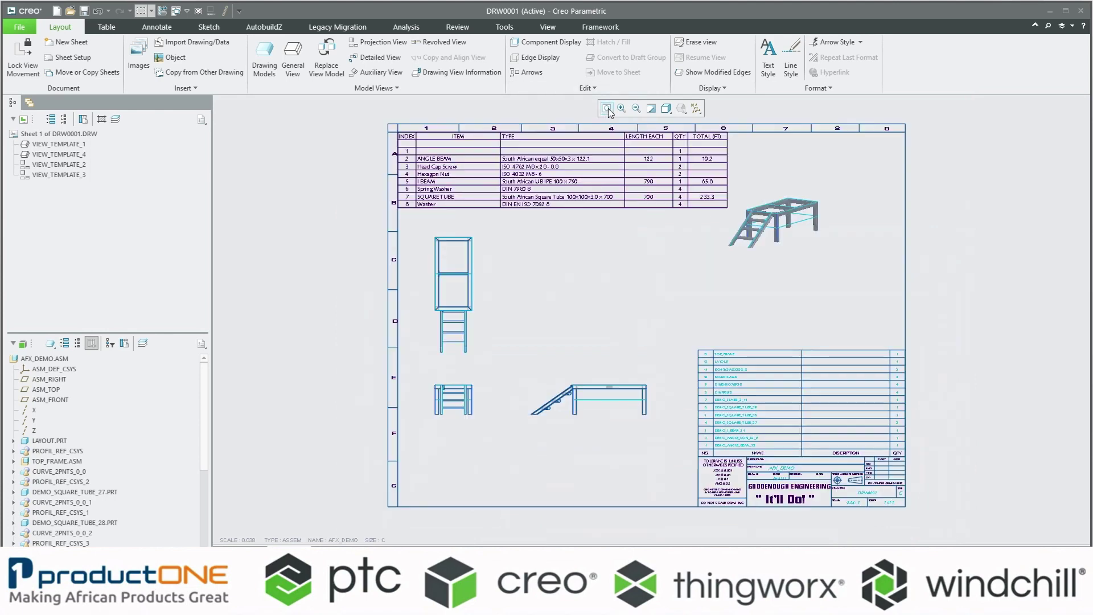
{"action": "scroll", "coordinate": [553, 115], "scroll_direction": "up", "scroll_amount": 2}
{"action": "scroll", "coordinate": [536, 104], "scroll_direction": "up", "scroll_amount": 2}
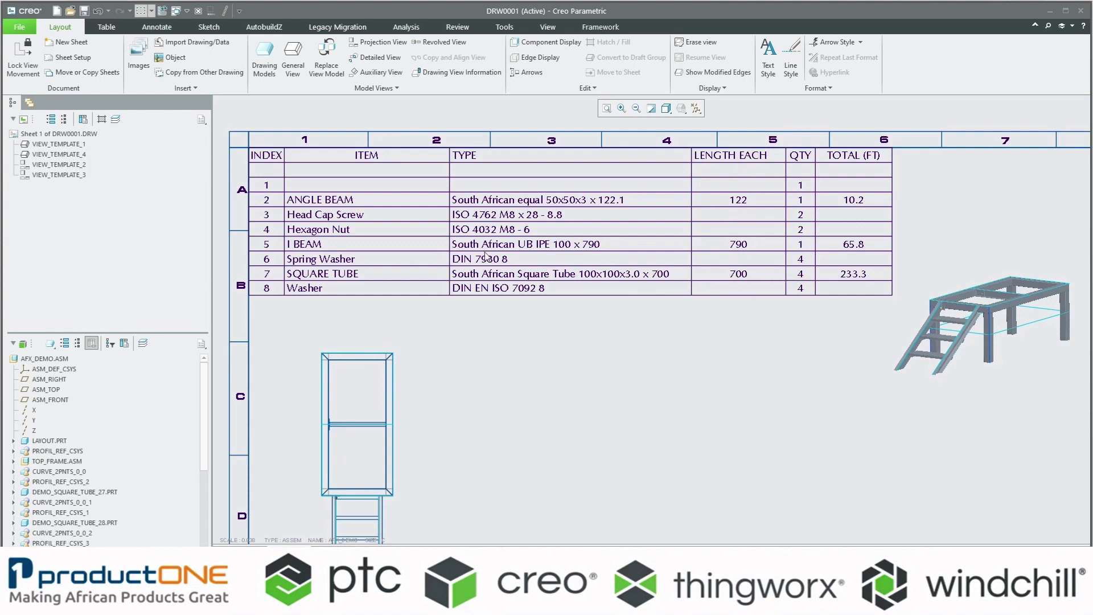
{"action": "scroll", "coordinate": [504, 288], "scroll_direction": "down", "scroll_amount": 3}
{"action": "scroll", "coordinate": [542, 292], "scroll_direction": "up", "scroll_amount": 2}
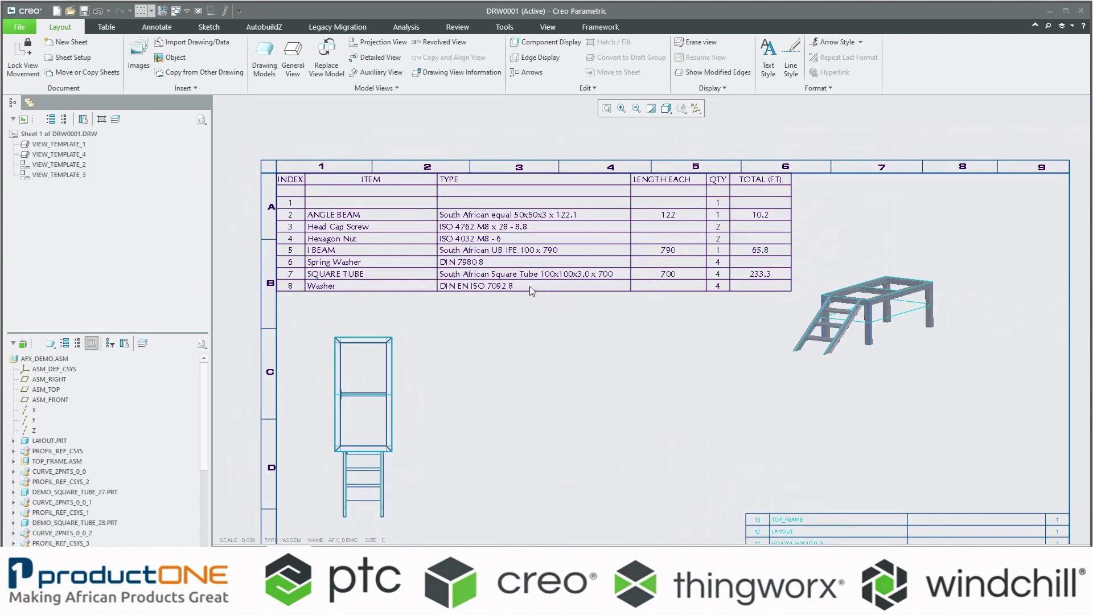
{"action": "scroll", "coordinate": [530, 287], "scroll_direction": "down", "scroll_amount": 3}
{"action": "scroll", "coordinate": [485, 201], "scroll_direction": "up", "scroll_amount": 3}
{"action": "scroll", "coordinate": [486, 201], "scroll_direction": "down", "scroll_amount": 1}
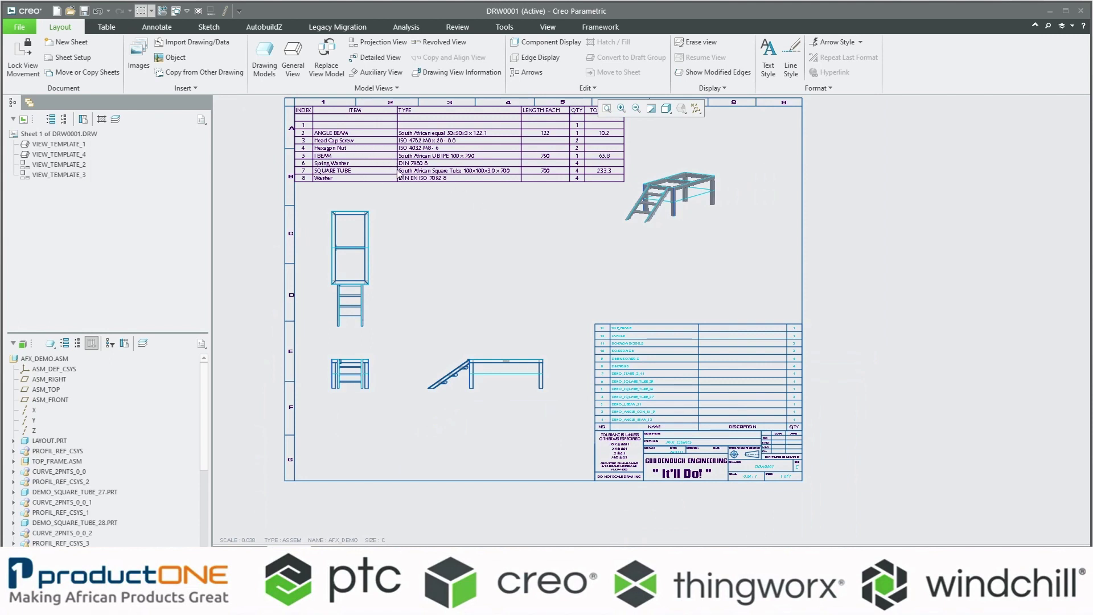
{"action": "left_click", "coordinate": [606, 109]}
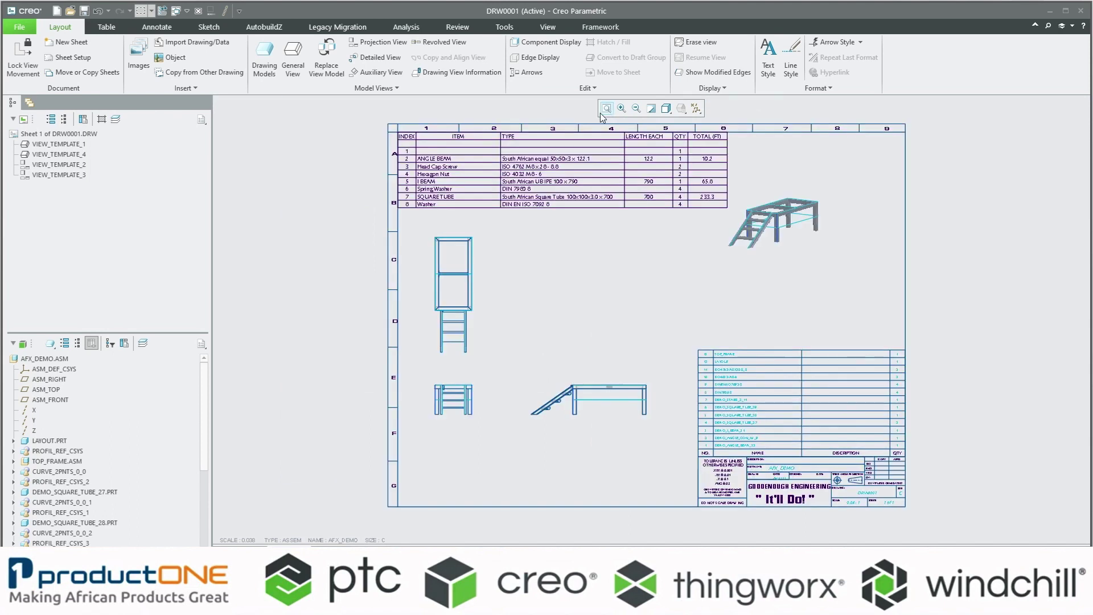